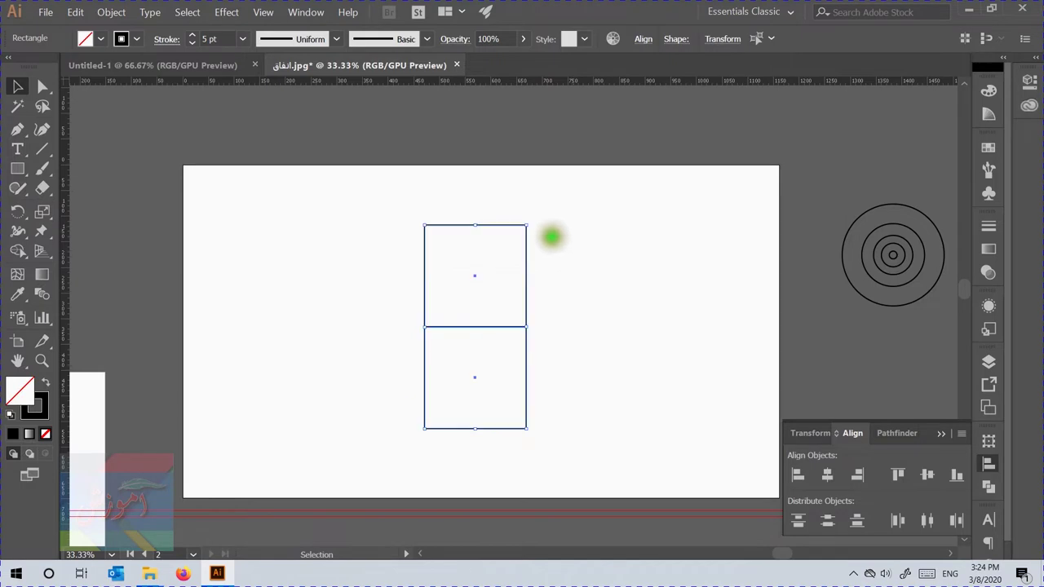
Step: Move the two stacked squares aside and add a square copy on their left, enlarged to match their combined height
left_click_drag(526, 276, 636, 270)
mouse_move(682, 215)
left_mouse_down()
mouse_move(487, 267)
mouse_move(436, 256)
left_mouse_up()
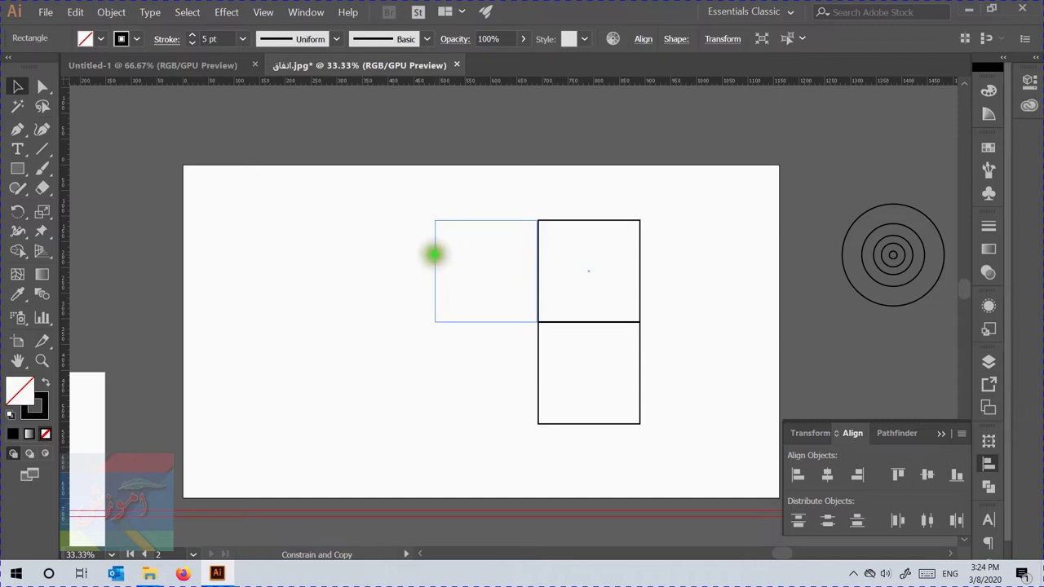
left_click_drag(437, 255, 436, 254)
left_click_drag(435, 319, 275, 422)
Step: Rotate the three squares a quarter turn so the large one sits on top, and shrink the group to about half size
left_click_drag(674, 188, 249, 434)
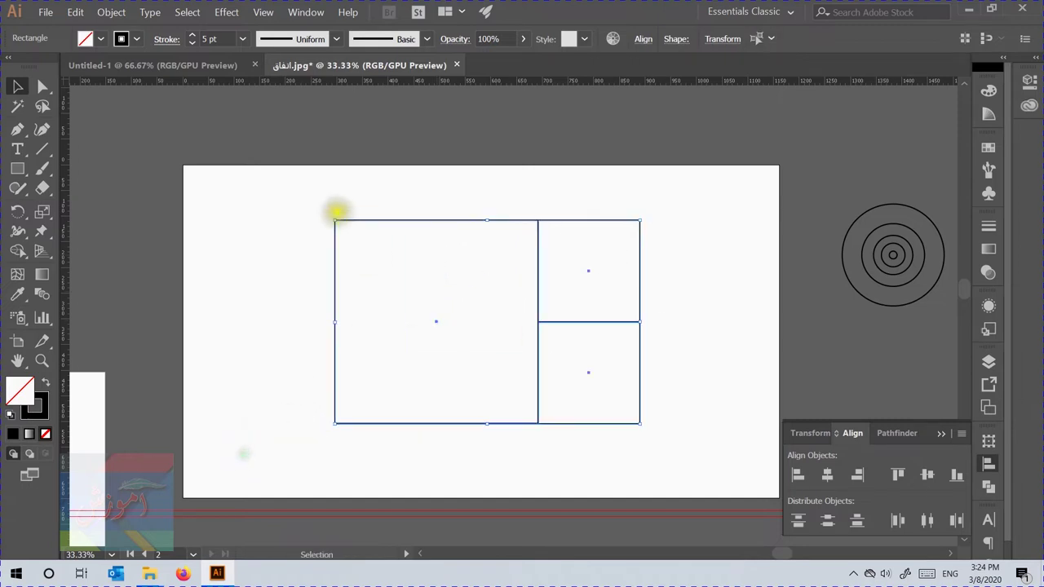
left_click(325, 207)
left_click_drag(298, 201, 693, 435)
left_click_drag(326, 215, 563, 215)
left_click_drag(588, 171, 491, 257)
left_click_drag(490, 337, 631, 244)
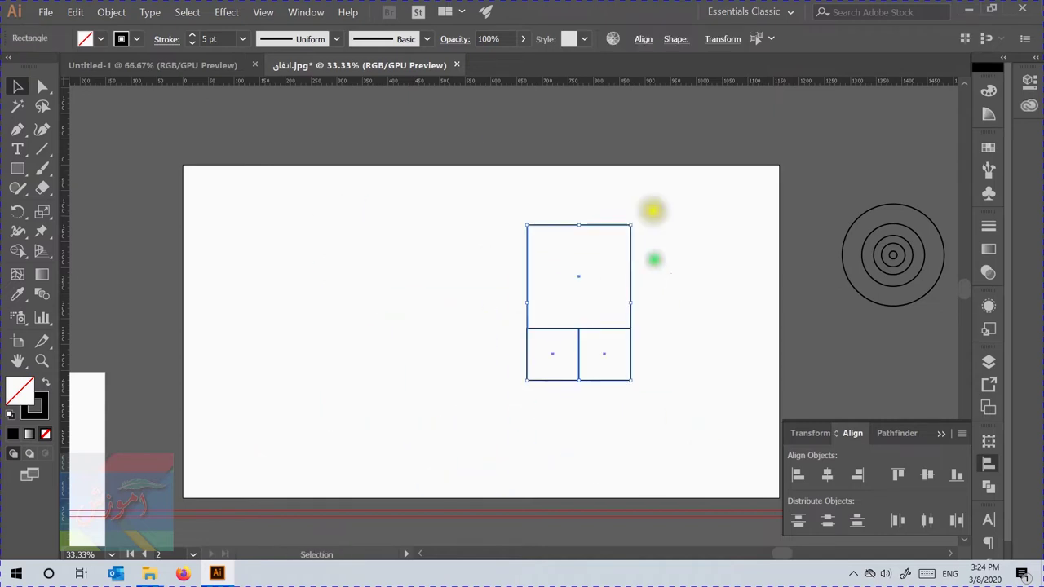
Step: Copy the large square to its left side and fill the squares with turquoise
left_click(537, 276)
left_click_drag(528, 248, 424, 252)
left_click_drag(500, 296, 669, 408)
left_click(101, 39)
double_click(21, 393)
left_click(672, 99)
left_click(987, 93)
Step: Enlarge the copied square on the left until it matches the full height of the neighbouring squares
left_click(327, 272)
left_click_drag(486, 401, 516, 308)
left_click_drag(423, 329, 359, 380)
Step: Rotate the filled squares a quarter turn and add a larger square copy on the left, scaled to their full height
left_click_drag(357, 187, 712, 435)
left_click_drag(369, 220, 482, 224)
left_click(376, 393)
left_click(359, 336)
left_click_drag(359, 336, 217, 435)
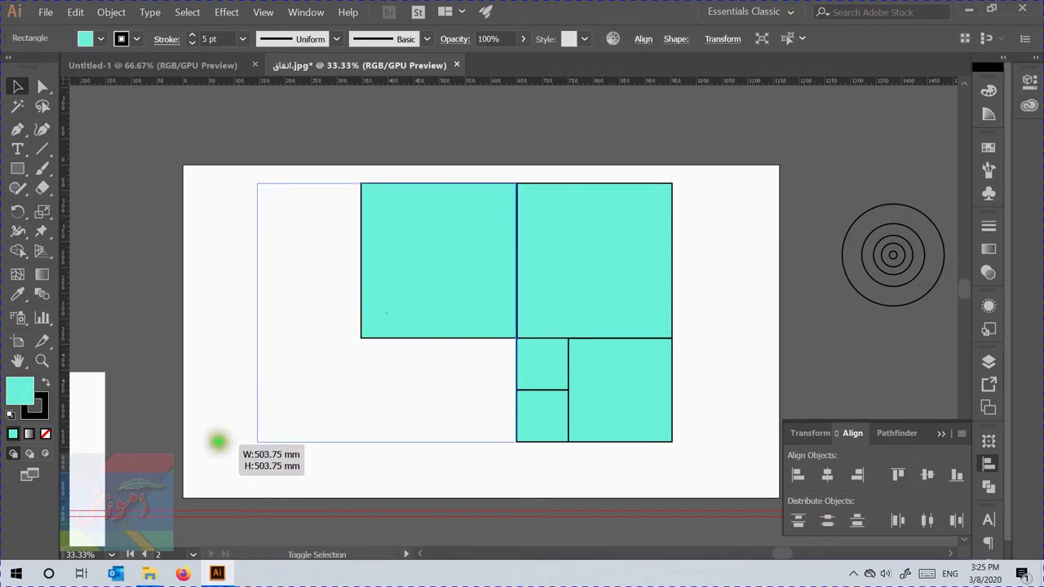
Step: Rotate the grown set of squares again, shrink it to fit the artboard, and add the next full-height square on the left
left_click_drag(219, 158, 748, 495)
left_click_drag(672, 183, 536, 418)
left_click_drag(510, 295, 480, 273)
left_click(694, 296)
left_click_drag(353, 344, 256, 441)
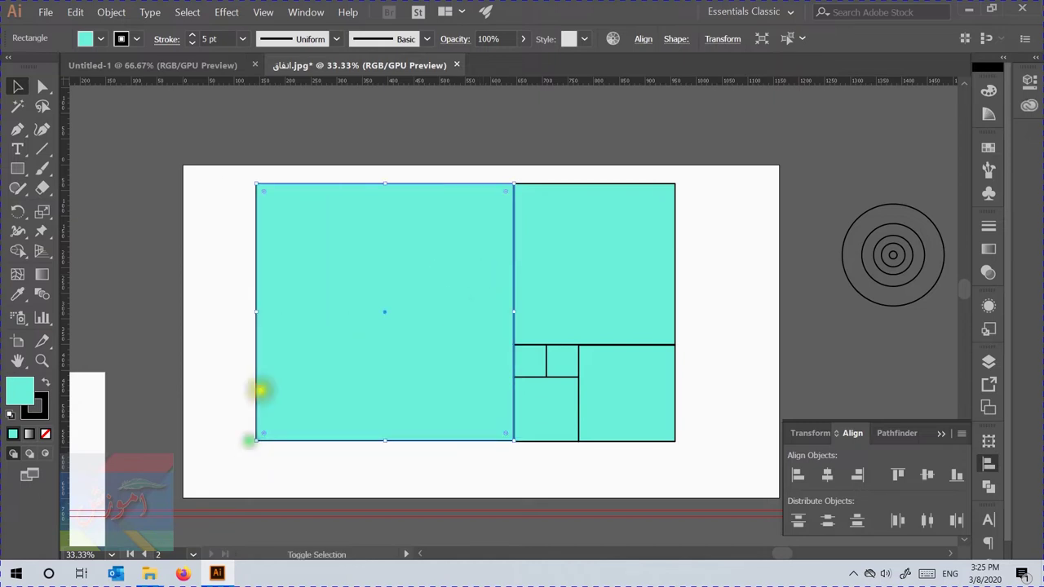
Step: Turn and shrink the whole spiral of squares once more and extend it with a seventh, largest square on the left
left_click_drag(712, 499, 712, 497)
left_click_drag(681, 181, 655, 463)
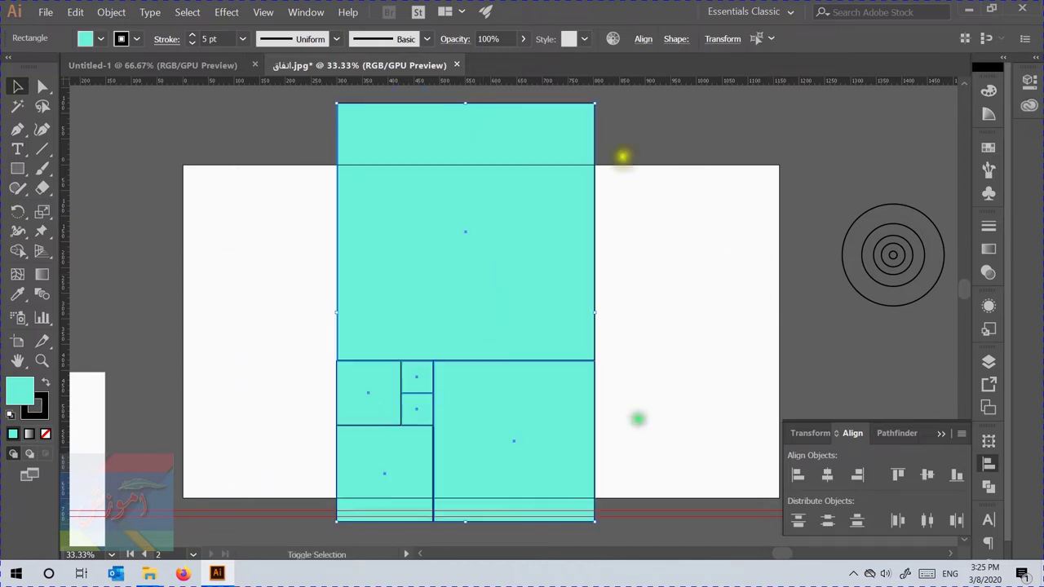
left_click_drag(595, 104, 459, 319)
left_click_drag(449, 361, 483, 298)
left_click_drag(393, 367, 308, 446)
left_click(449, 474)
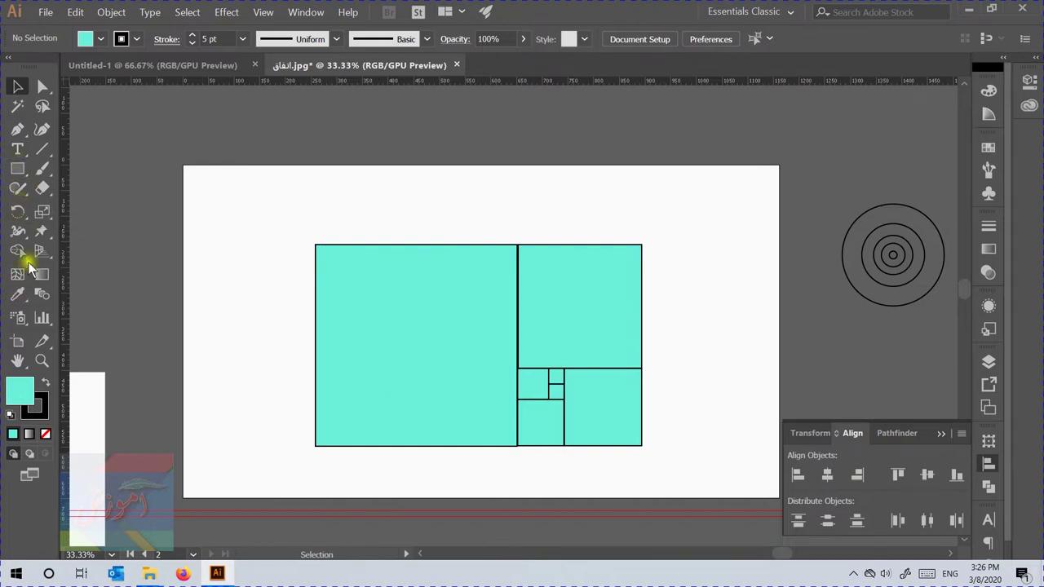
Step: Draw a circle with the Ellipse tool from the centre of each of the three largest squares, sized to fit inside it
left_click_drag(17, 169, 65, 209)
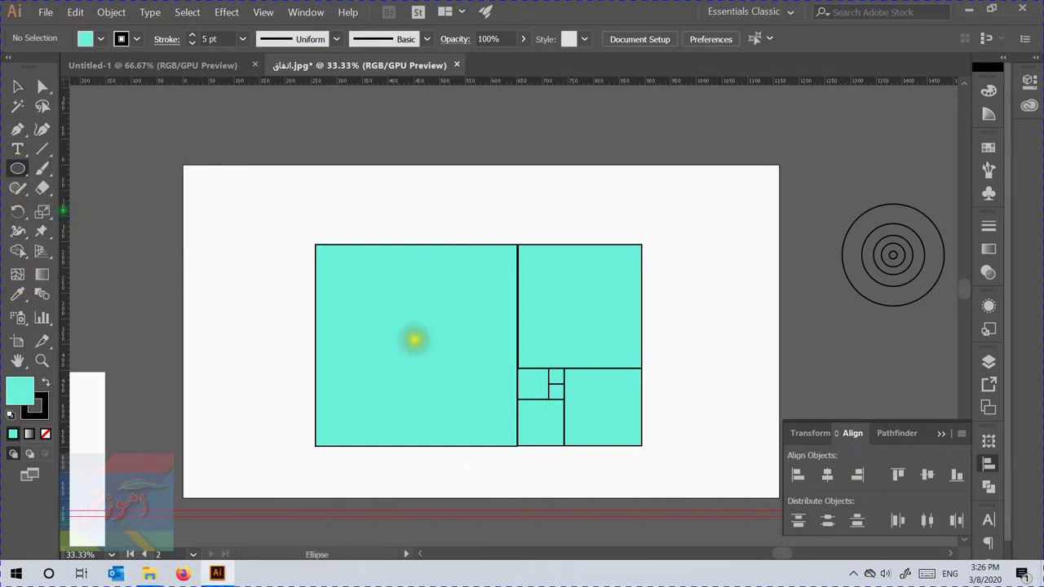
left_click(416, 343, "ctrl")
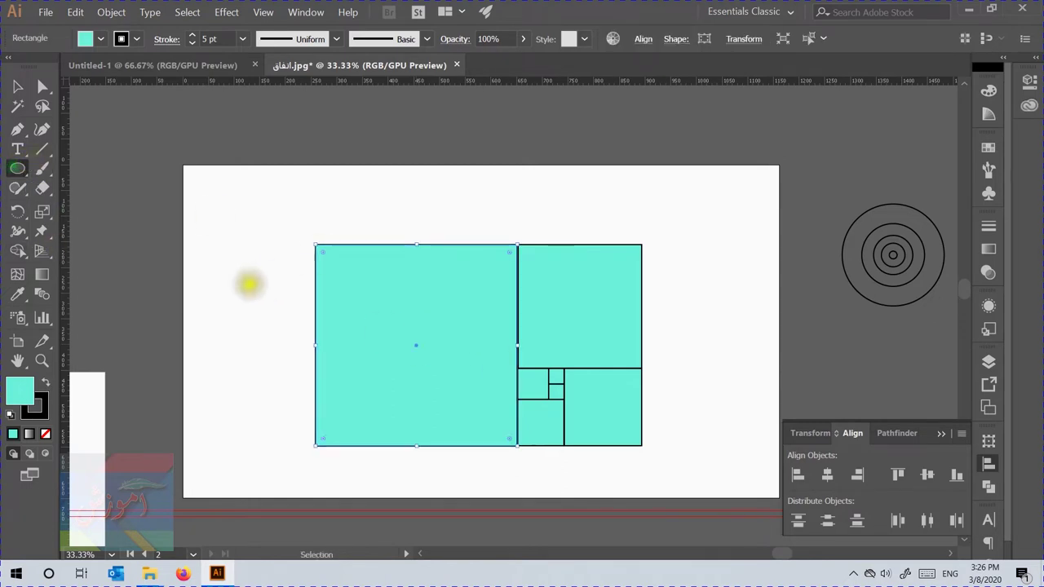
left_click(281, 284, "ctrl")
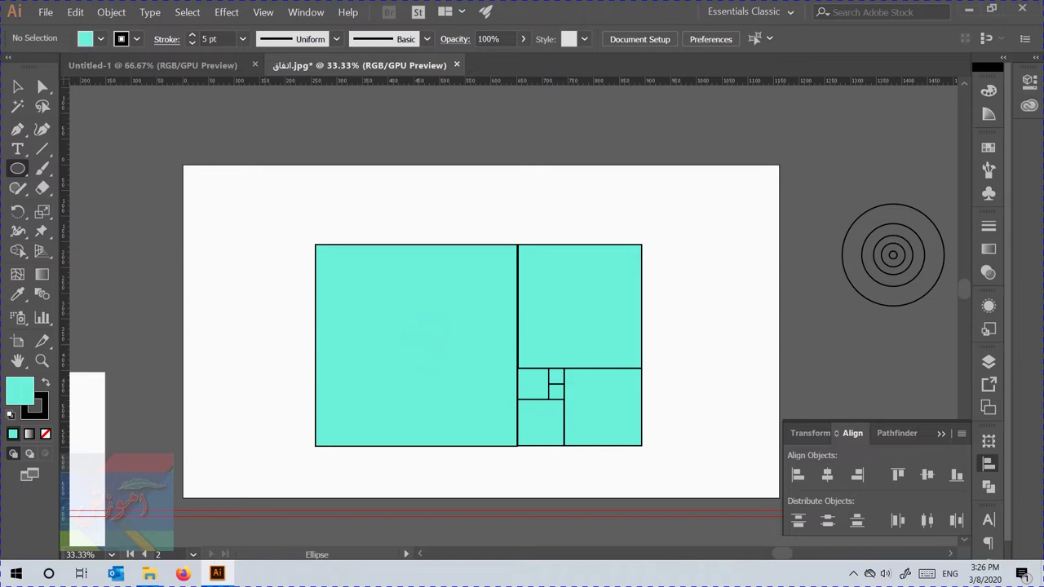
left_click_drag(435, 369, 507, 443)
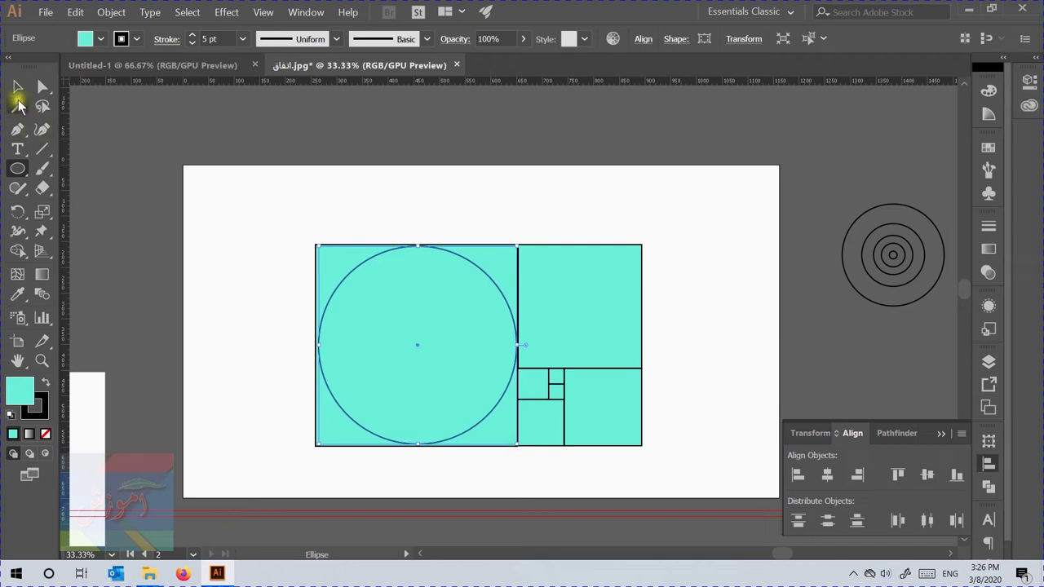
left_click(18, 87)
key("l")
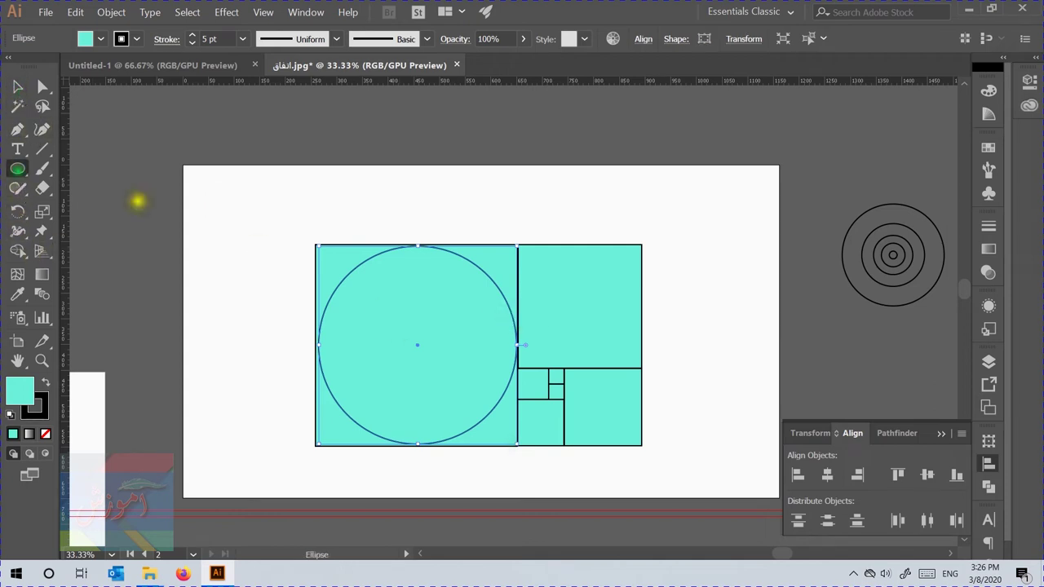
left_click_drag(581, 305, 611, 368)
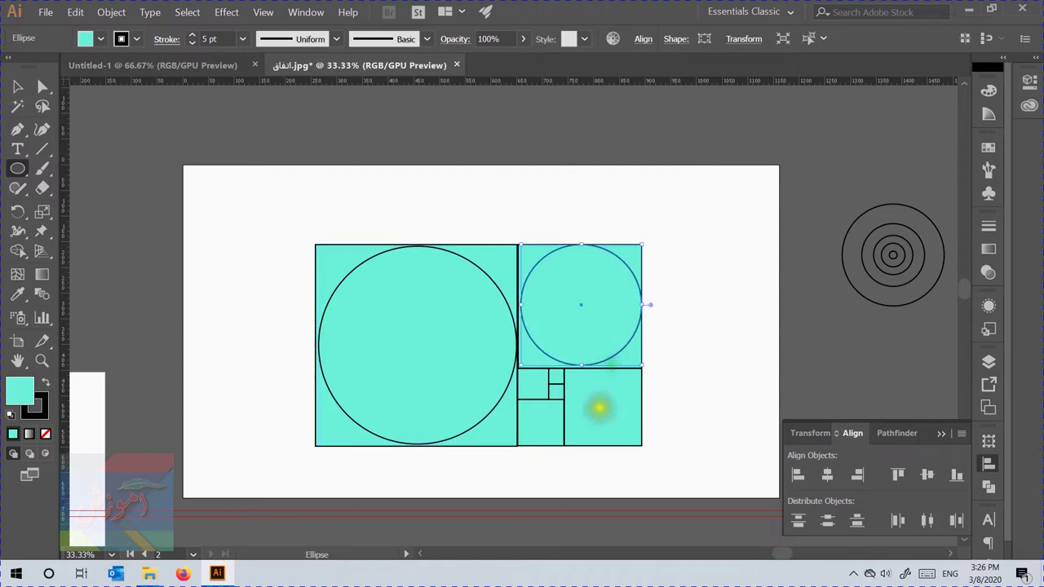
left_click_drag(602, 405, 629, 442)
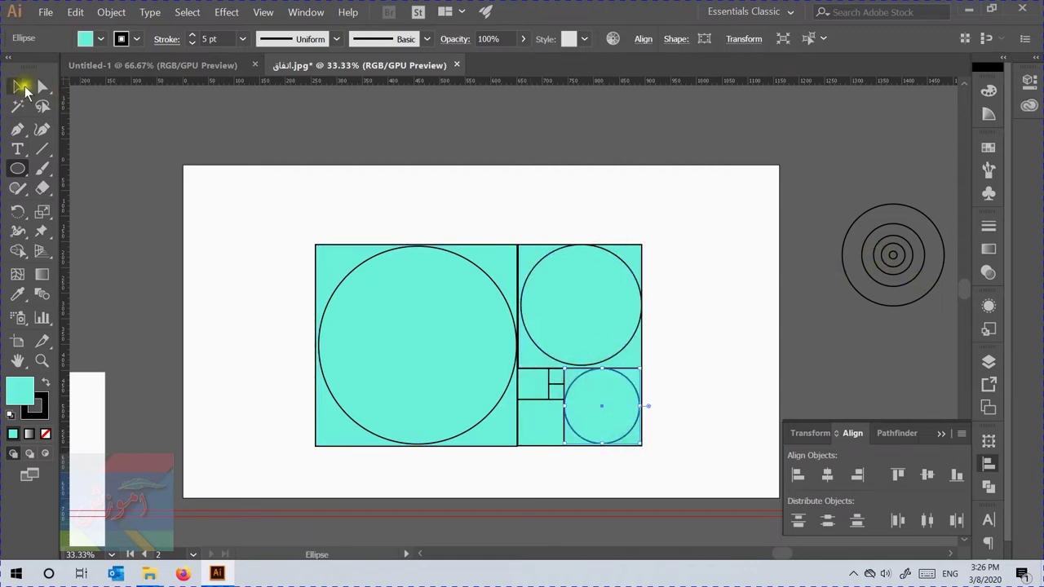
Step: Delete all squares and circles on the artboard, keeping the concentric circles beside it
left_click(21, 87)
left_click_drag(270, 217, 683, 482)
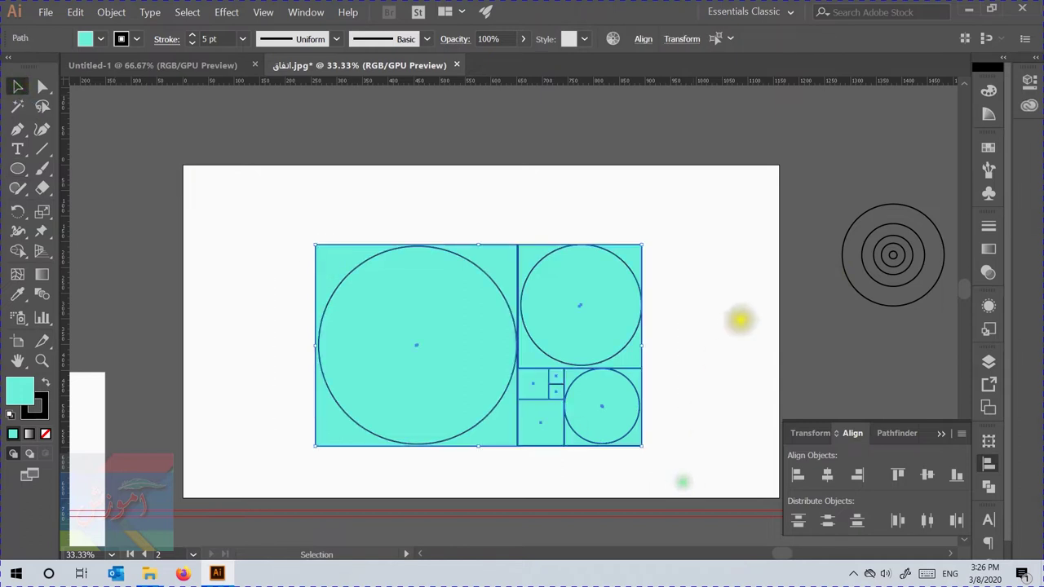
key("Delete")
Step: Move the set of concentric circles onto the middle of the artboard and enlarge it proportionally
scroll(925, 299, "right", 1)
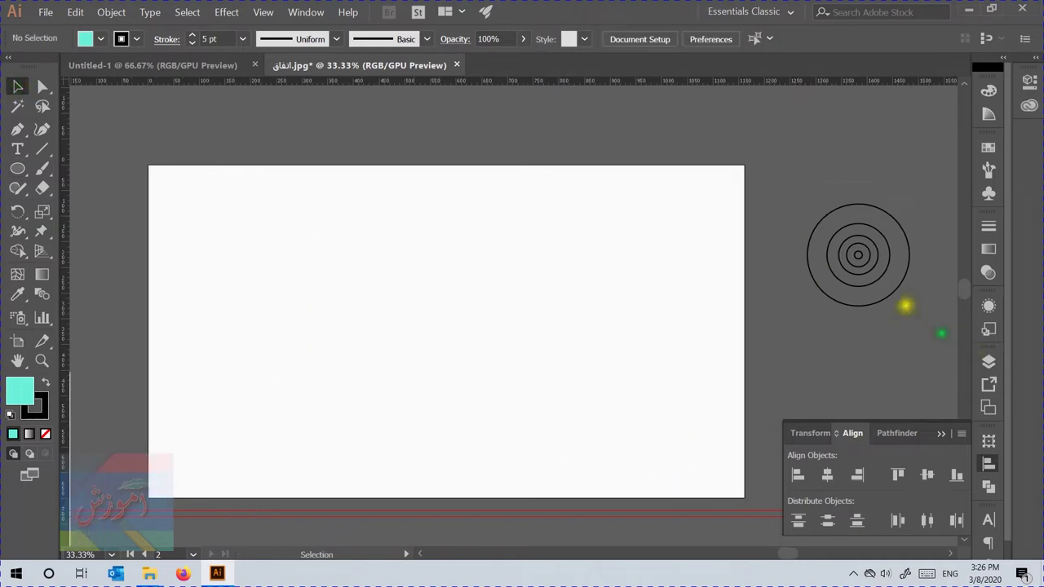
left_click_drag(906, 306, 881, 261)
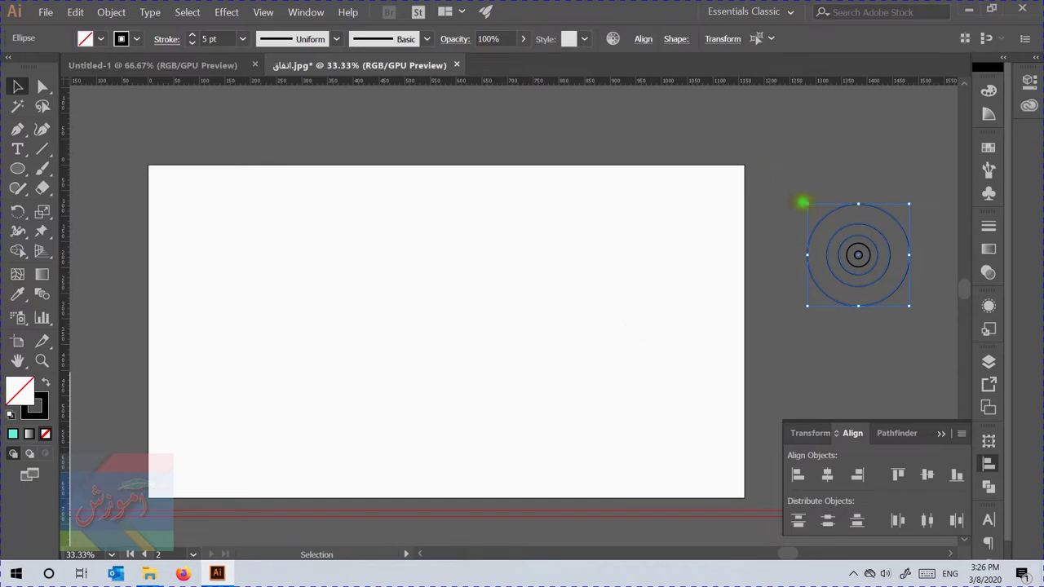
left_click_drag(894, 291, 465, 338)
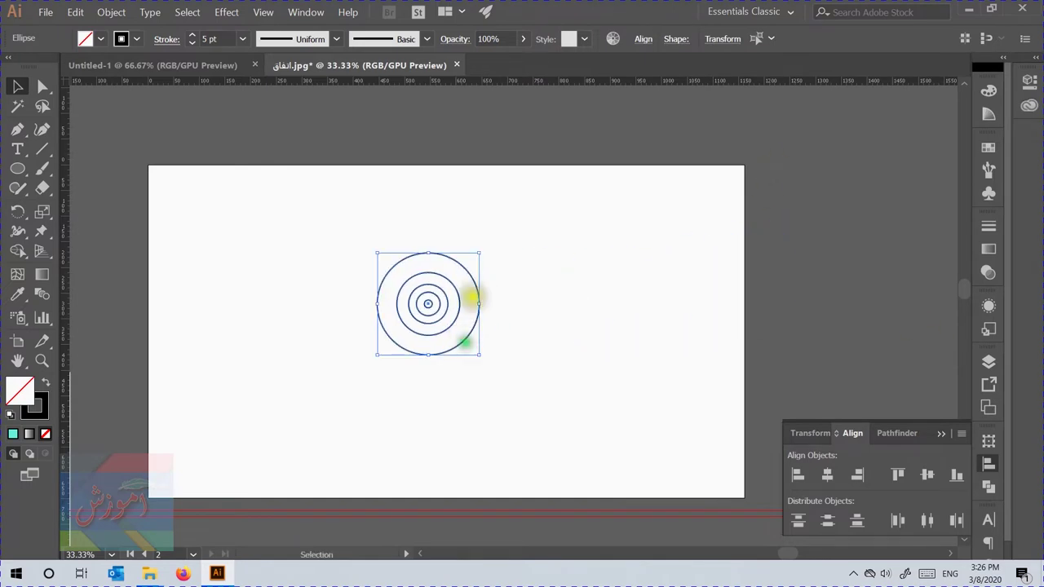
left_click_drag(480, 250, 539, 217)
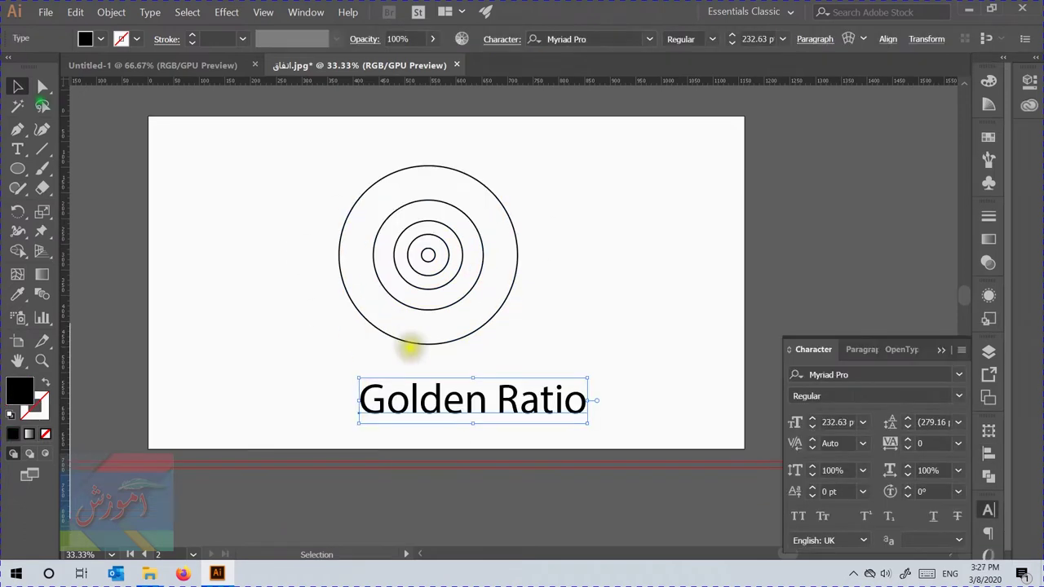
Step: Enlarge the Golden Ratio text and centre it beneath the concentric circles
left_click_drag(411, 392, 386, 394)
left_click_drag(562, 379, 612, 341)
left_click_drag(465, 408, 455, 412)
left_click(458, 372)
Step: Move the concentric circles to the artboard's left side and the Golden Ratio text up to their right
scroll(522, 333, "down", 2)
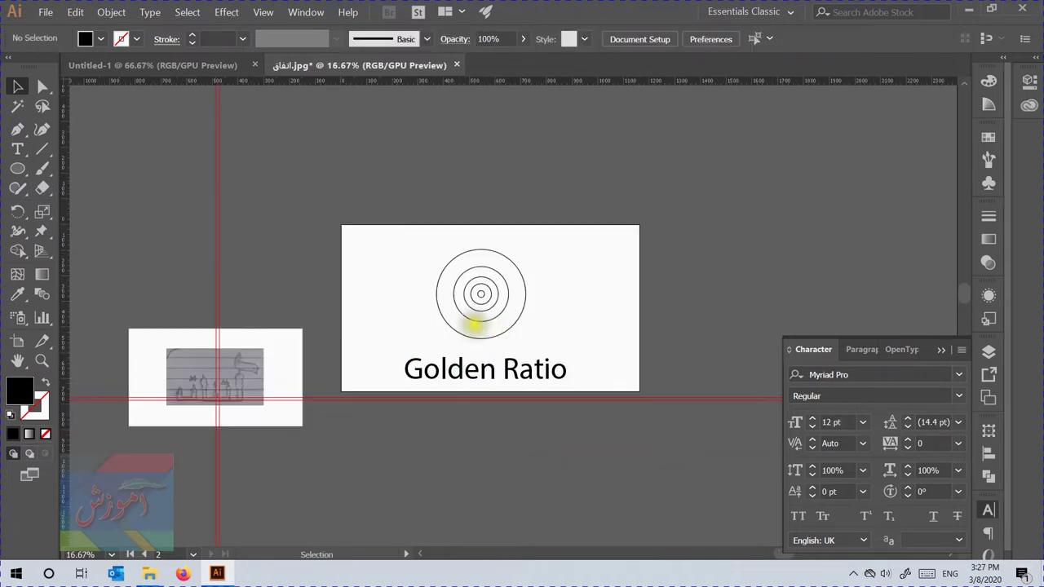
left_click_drag(430, 313, 501, 298)
scroll(461, 303, "up", 2)
left_click_drag(402, 343, 429, 305)
scroll(560, 82, "up", 2)
left_click(676, 240)
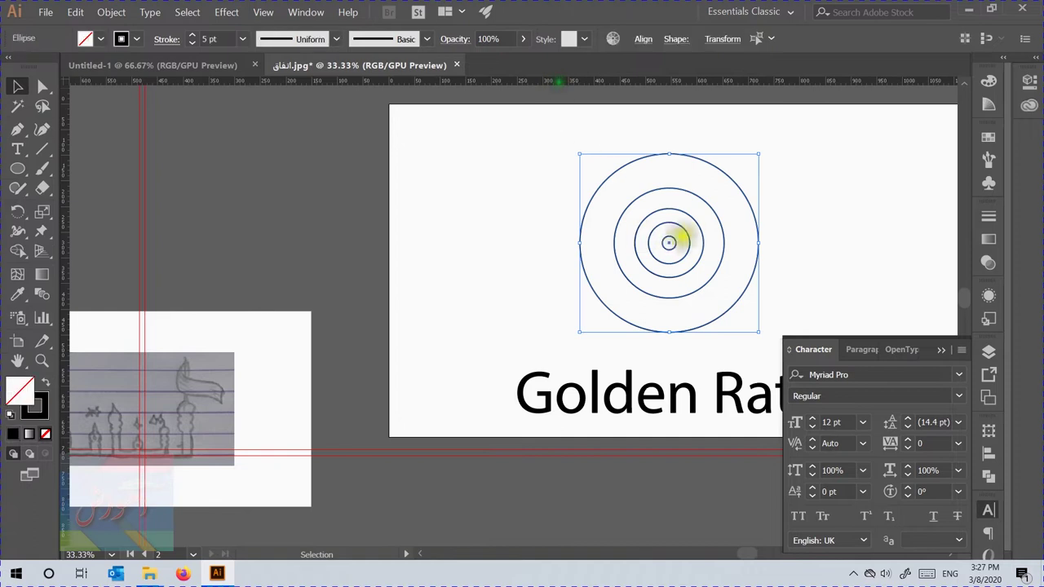
left_click_drag(548, 127, 798, 374)
left_click_drag(756, 220, 582, 254)
left_click_drag(598, 393, 695, 196)
Step: Place a copy of the largest circle over the sketch so its lower arc follows the flag's upper edge
left_click_drag(585, 322, 336, 375)
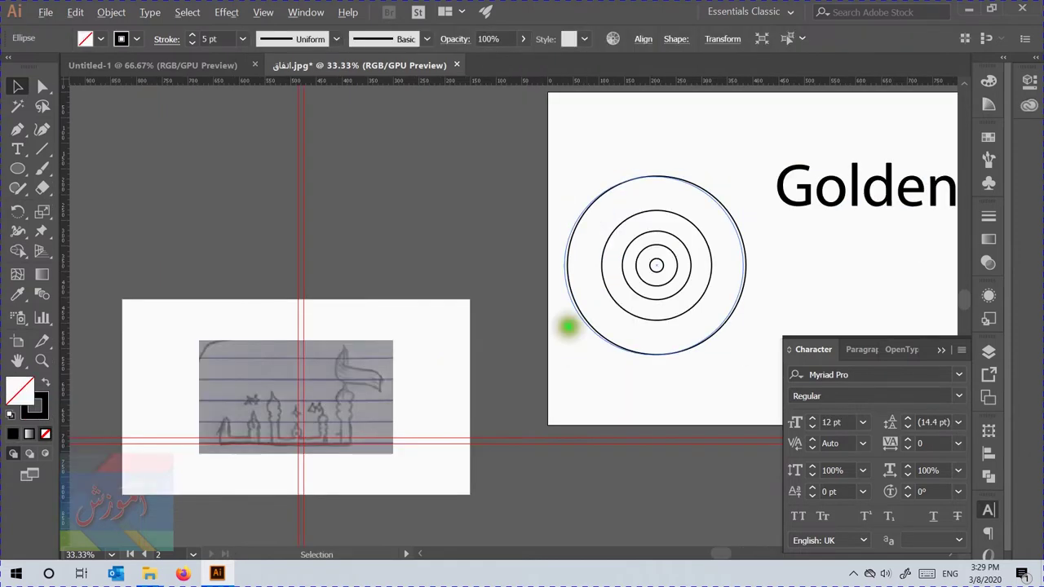
scroll(337, 355, "up", 3)
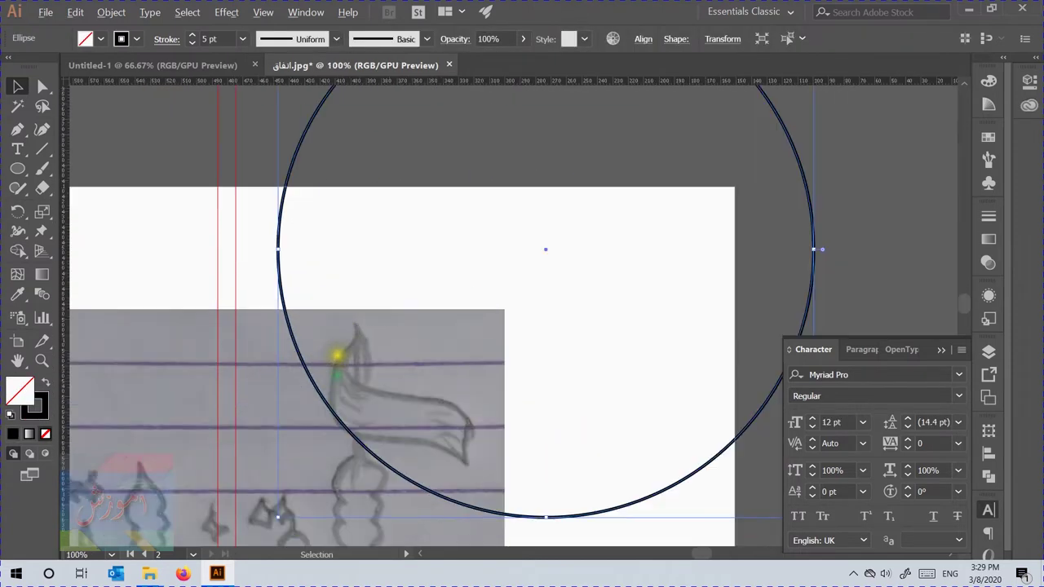
scroll(337, 356, "down", 1)
left_click_drag(632, 193, 560, 148)
mouse_move(230, 256)
left_mouse_down()
mouse_move(250, 296)
mouse_move(366, 389)
mouse_move(331, 411)
mouse_move(314, 252)
mouse_move(234, 227)
left_mouse_up()
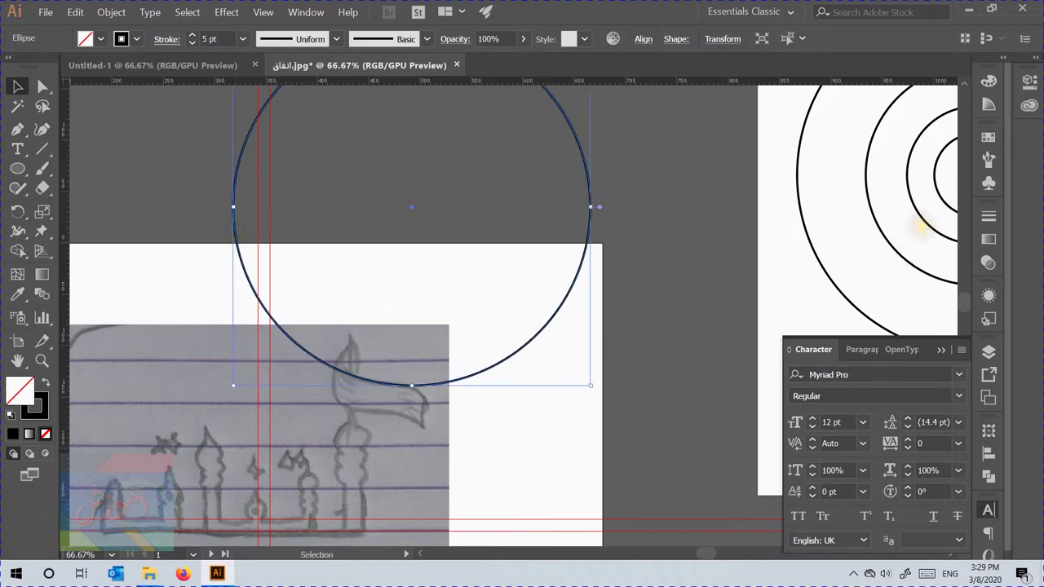
Step: Place a copy of the second-smallest circle on the flag's left curve and duplicate the large circle along the flag's lower edge
mouse_move(944, 205)
left_mouse_down()
mouse_move(520, 301)
mouse_move(355, 402)
left_mouse_up()
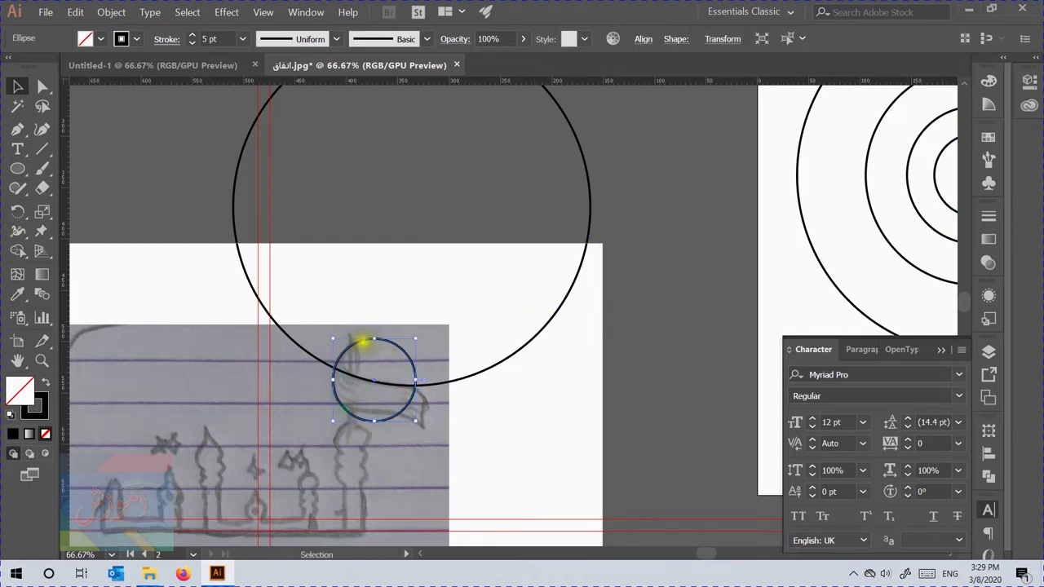
left_click(517, 421)
mouse_move(532, 342)
left_mouse_down()
mouse_move(518, 371)
mouse_move(543, 375)
mouse_move(507, 370)
left_mouse_up()
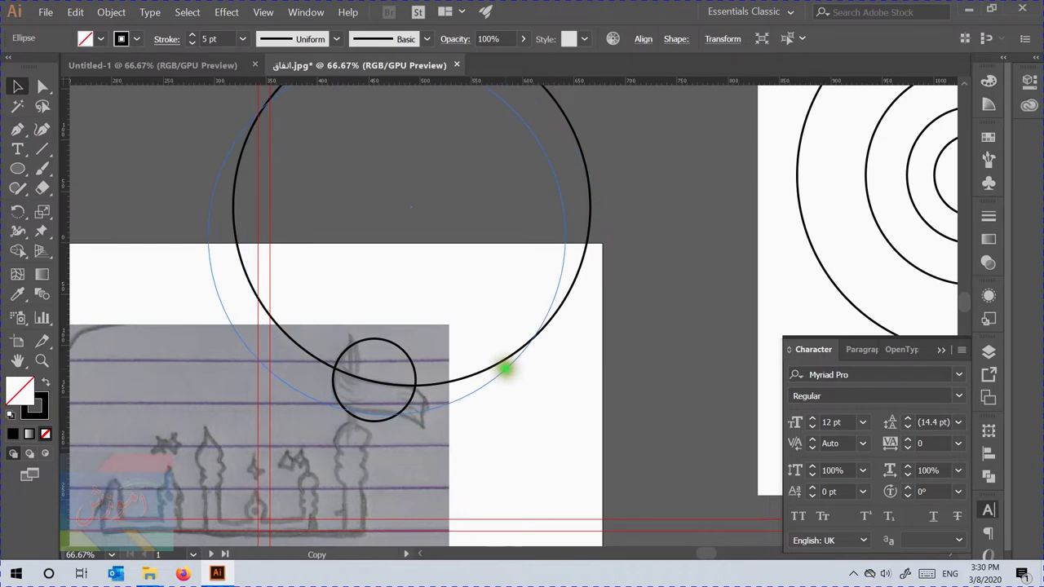
left_click_drag(506, 369, 506, 367)
Step: Place another second-smallest circle at the flag's right end, touching the upper large arc, and check the contact in outline view
left_click(943, 194)
left_click_drag(364, 462, 373, 400)
scroll(384, 382, "up", 6)
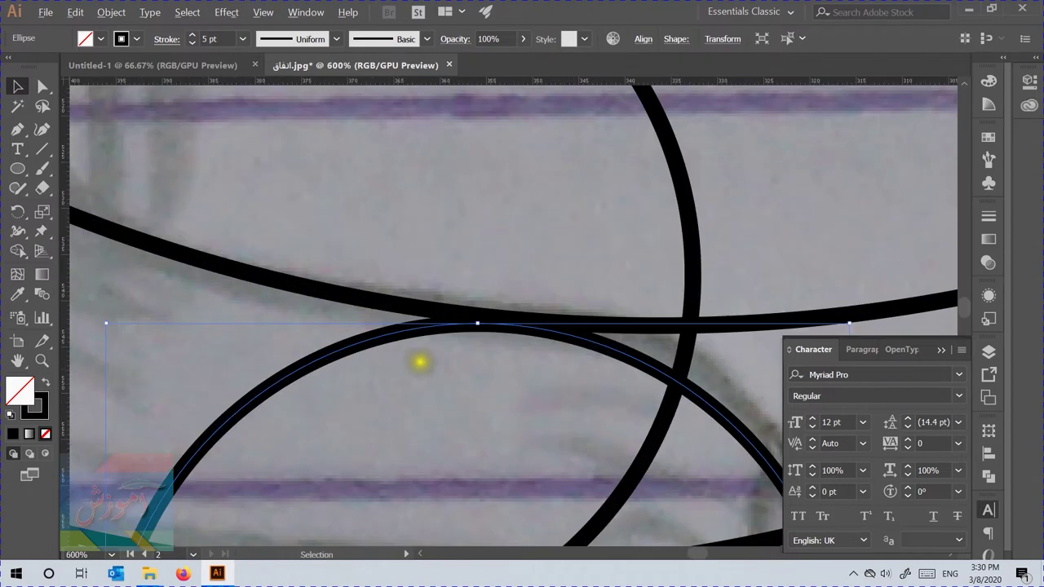
key("ctrl+y")
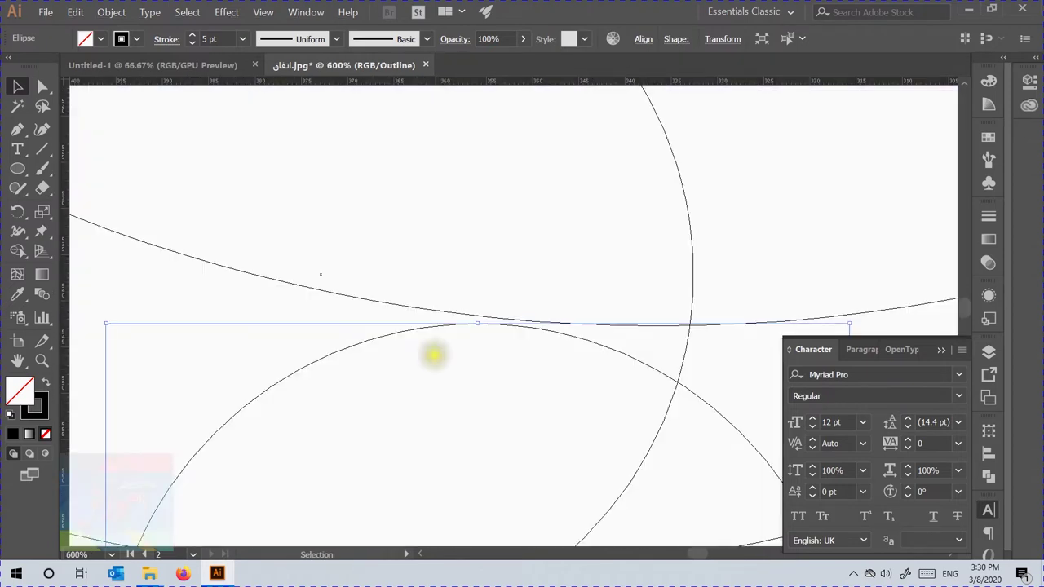
scroll(482, 326, "down", 5)
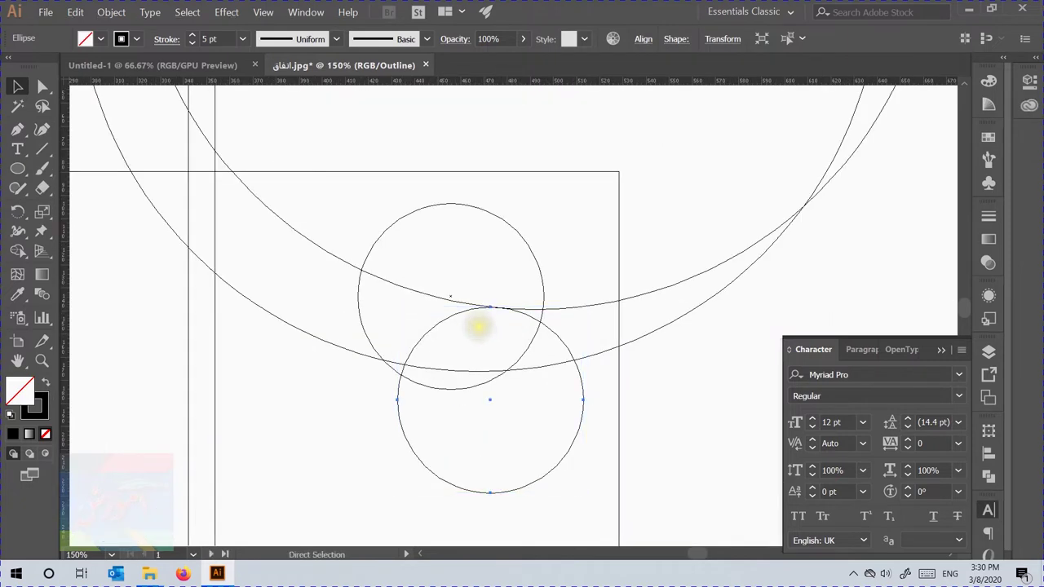
key("ctrl+y")
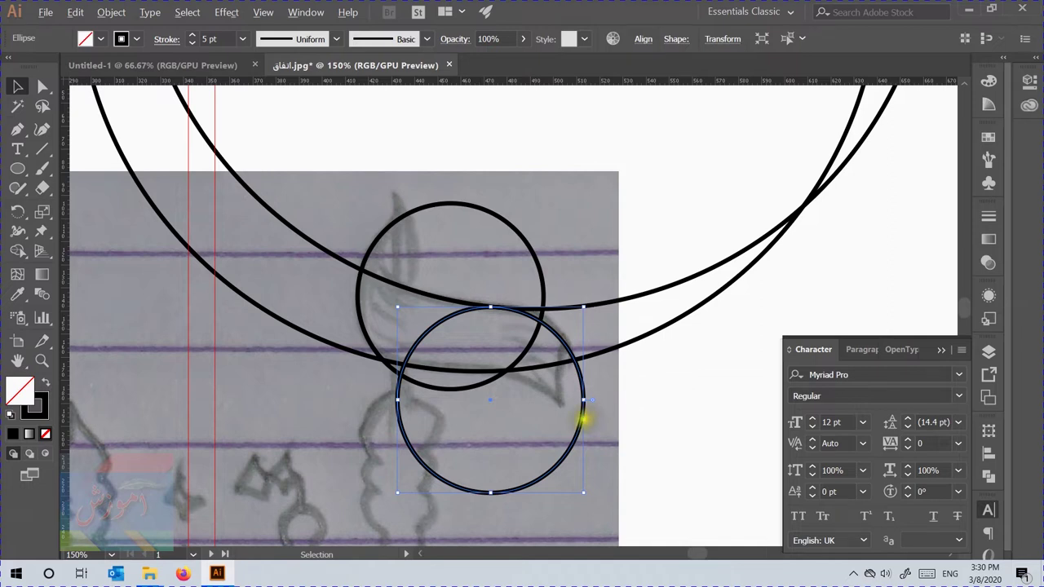
Step: Duplicate that circle straight down to touch the lower large arc and check the contact in outline view
left_click_drag(582, 421, 565, 477)
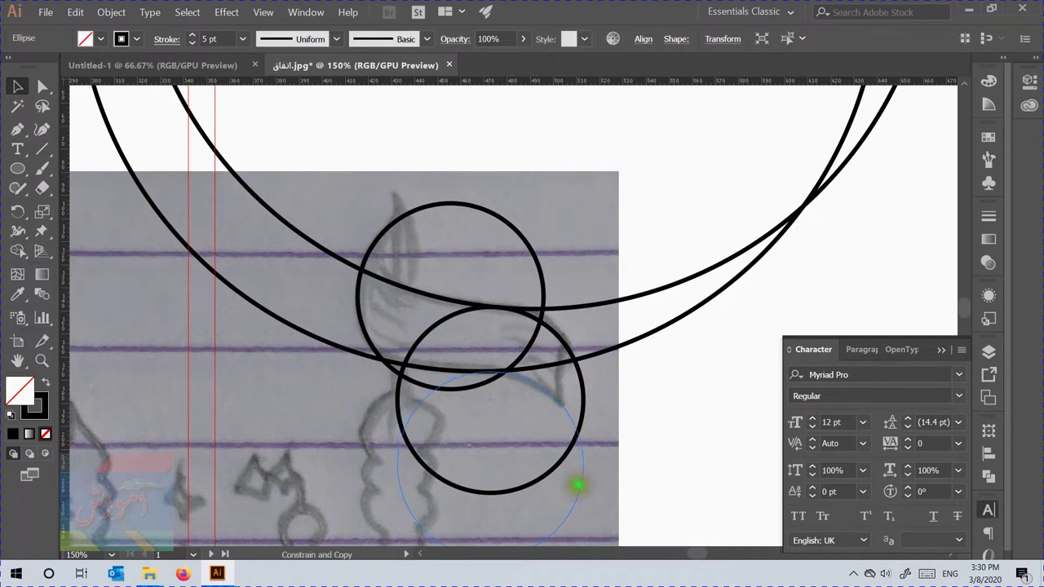
left_click_drag(577, 486, 576, 483)
scroll(531, 368, "up", 4)
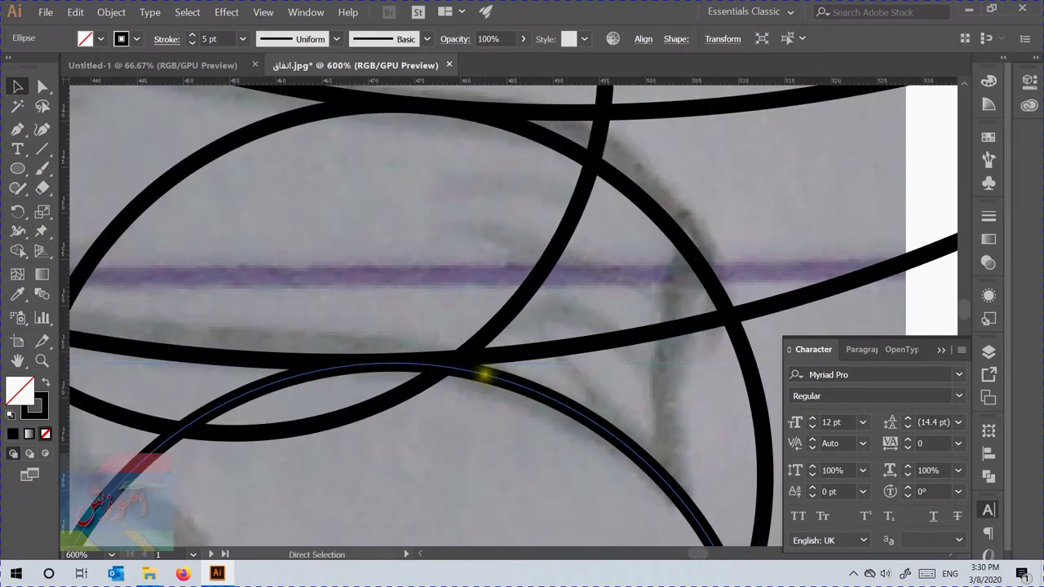
key("ctrl+y")
scroll(419, 361, "down", 4)
key("ctrl+y")
Step: Duplicate the lowest small circle up and slightly left so its arc follows the right edge of the flag's tip
left_click_drag(626, 337, 454, 360)
scroll(361, 396, "up", 1)
left_click_drag(362, 396, 617, 334)
scroll(617, 334, "up", 1)
left_click(518, 381)
left_click_drag(517, 380, 490, 245)
left_click(555, 394)
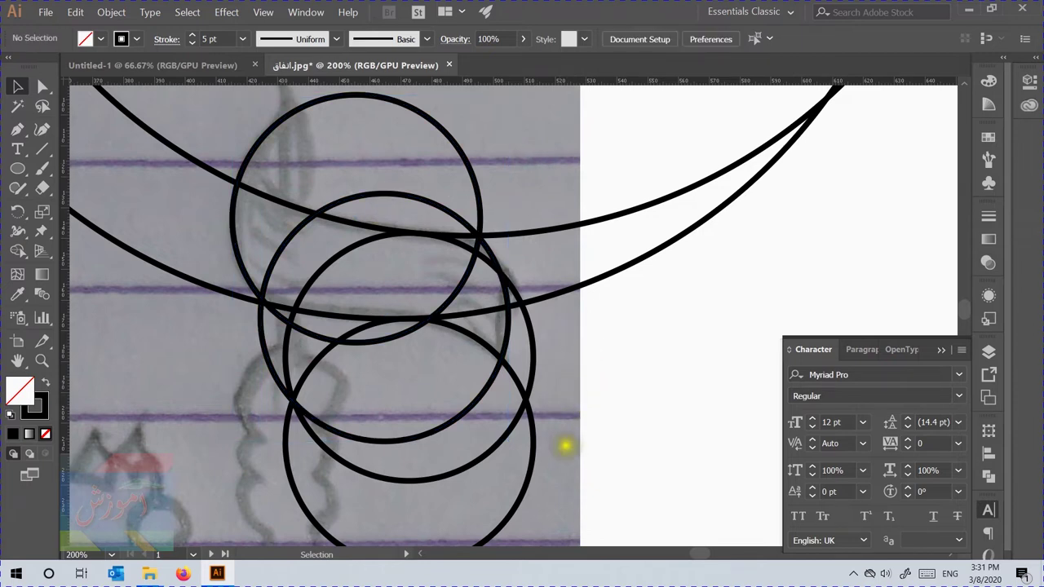
Step: Erase the circle and large-arc regions to the right of and below the flag's tip with the Shape Builder tool
key("ctrl+a")
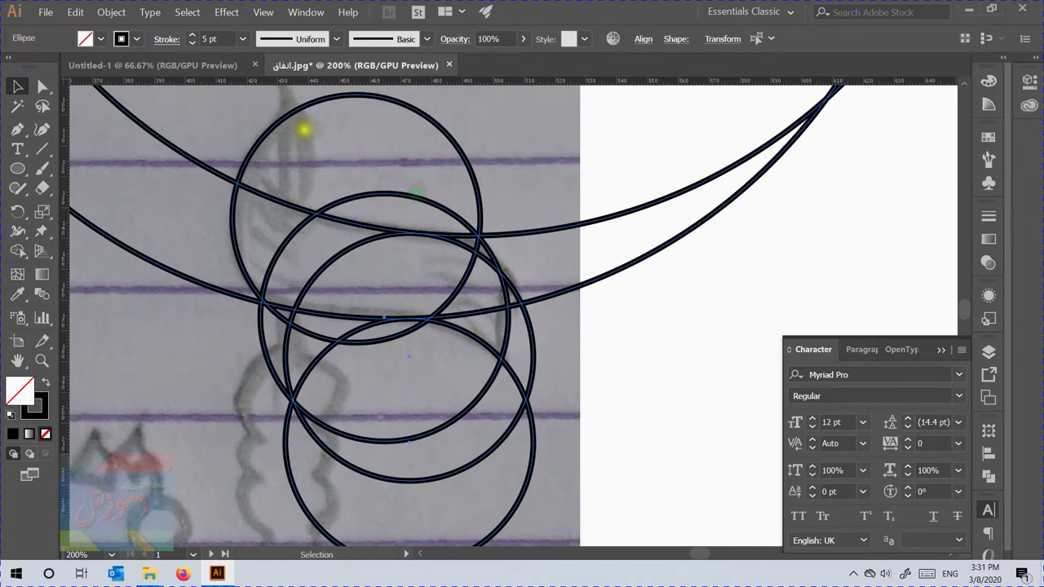
left_click(17, 251)
left_click_drag(559, 169, 613, 319)
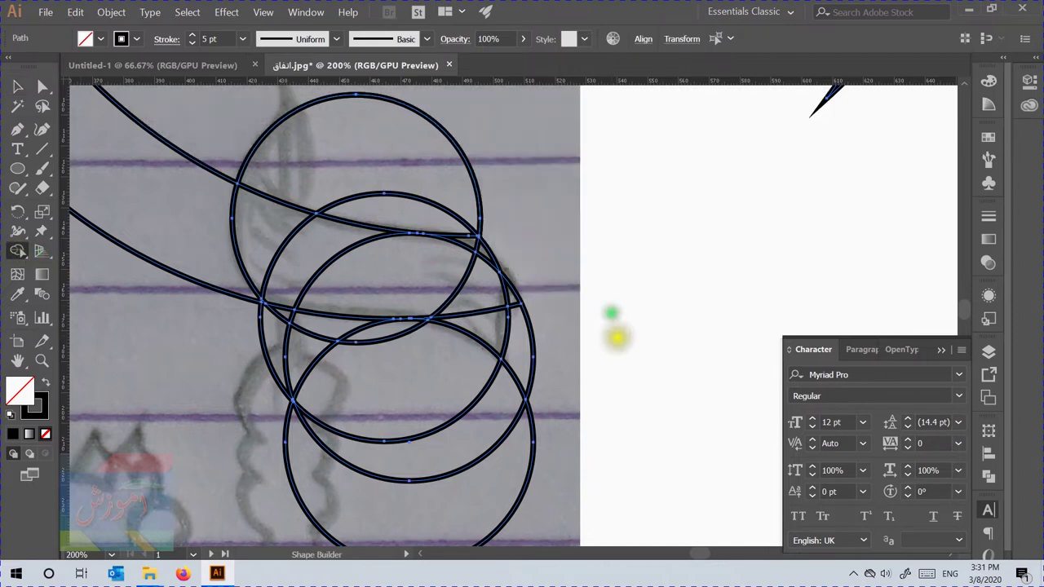
left_click(531, 343, "alt")
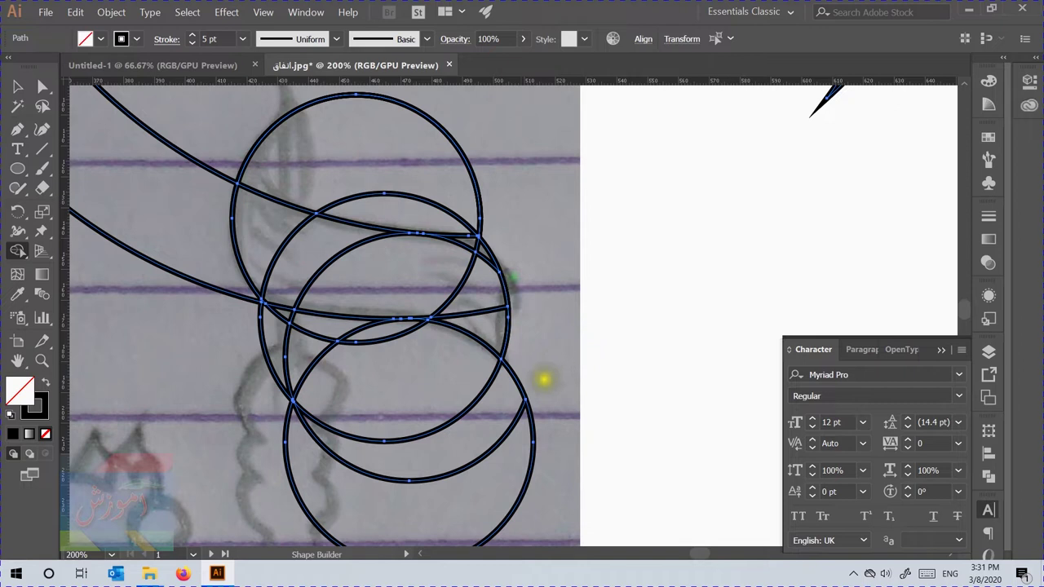
left_click(450, 440, "alt")
left_click(398, 403, "alt")
left_click(270, 364, "alt")
left_click(319, 332, "alt")
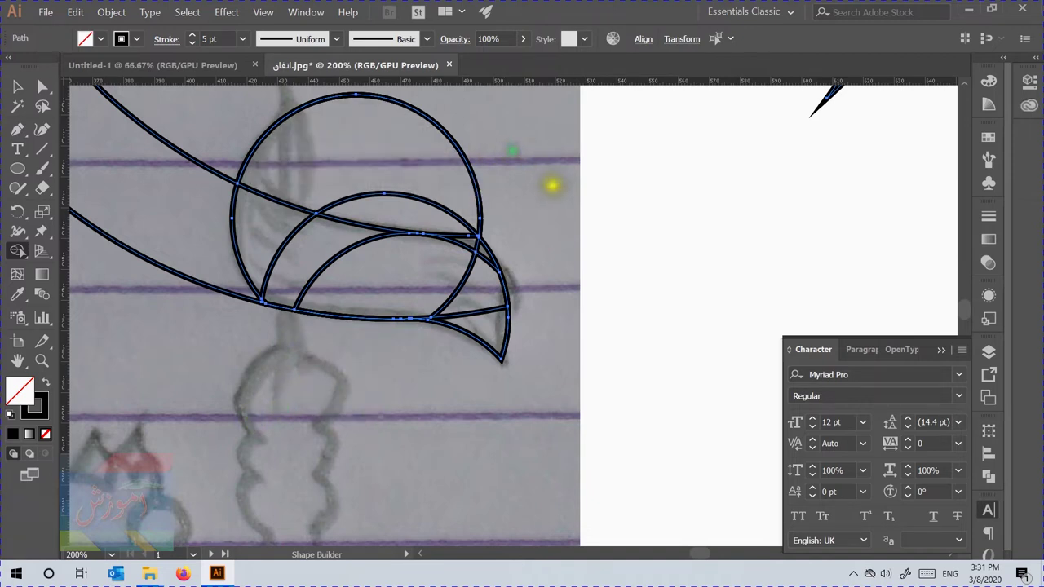
Step: Merge all regions inside the flag outline into one body and clear the leftover large arcs outside it
scroll(537, 196, "up", 1)
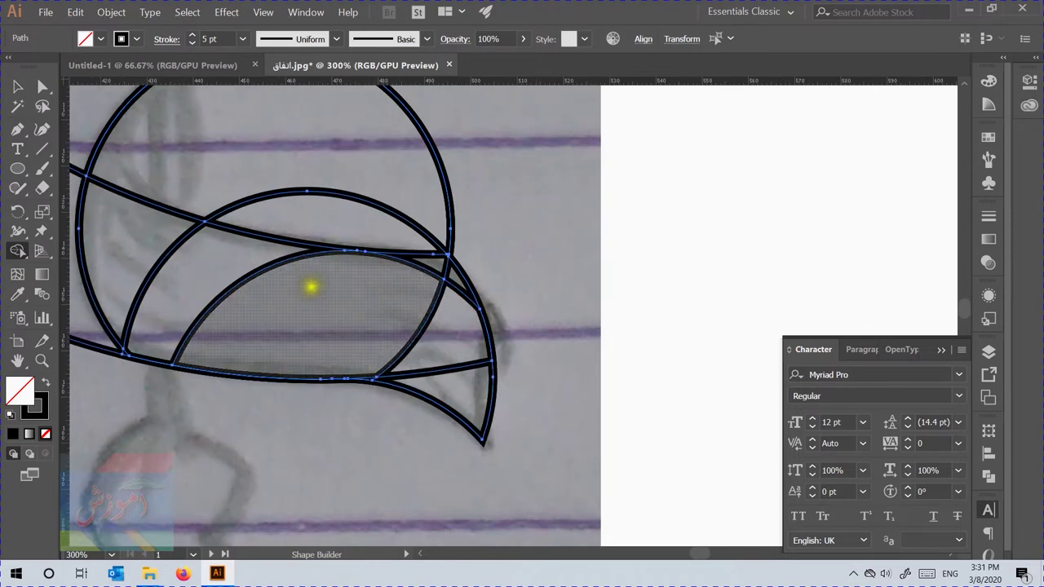
mouse_move(136, 247)
left_mouse_down()
mouse_move(210, 294)
mouse_move(430, 341)
mouse_move(459, 384)
mouse_move(433, 327)
left_mouse_up()
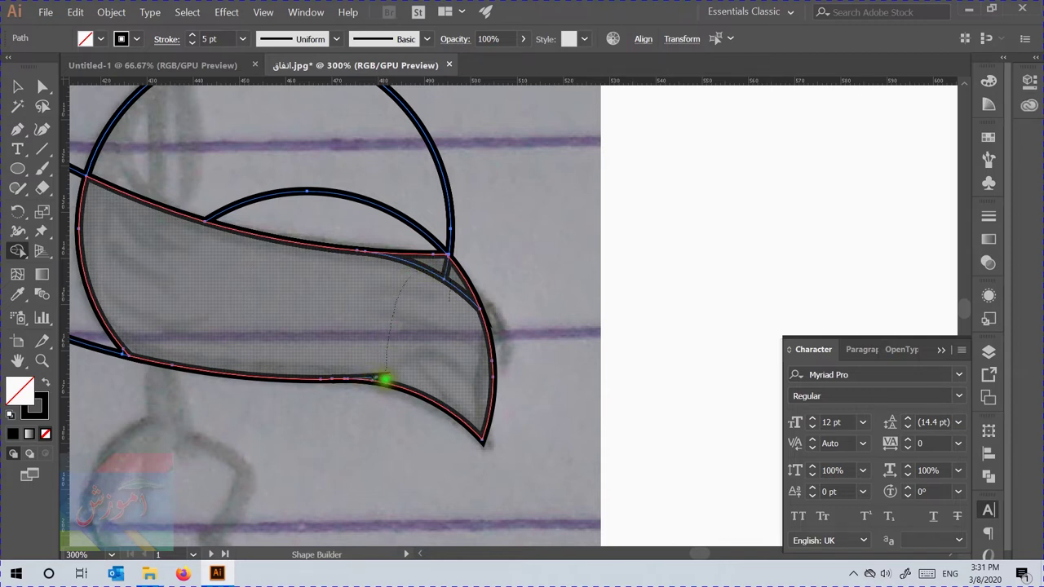
left_click_drag(384, 380, 377, 328)
scroll(289, 301, "down", 2)
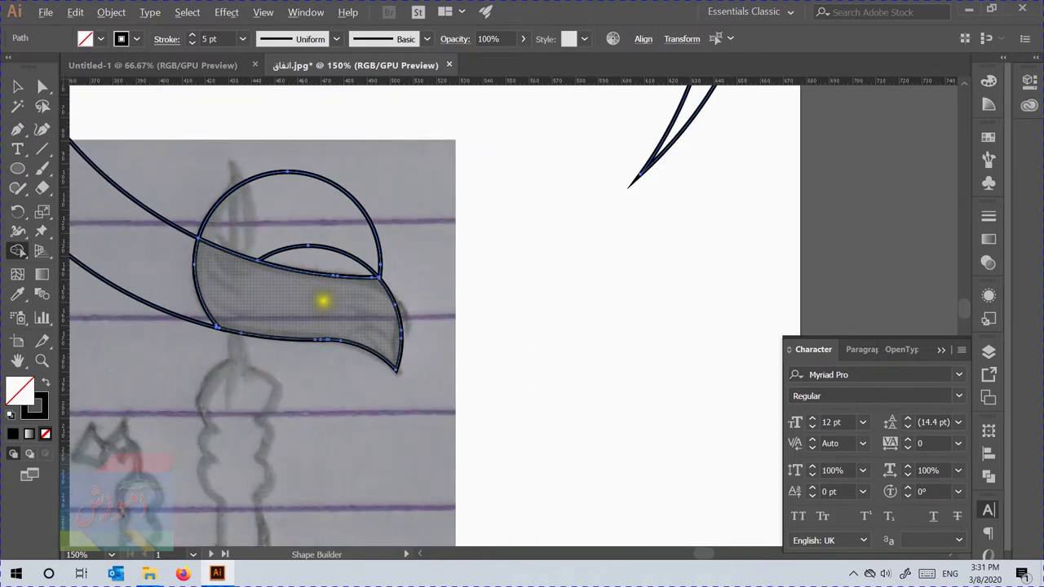
key("ctrl+shift+a")
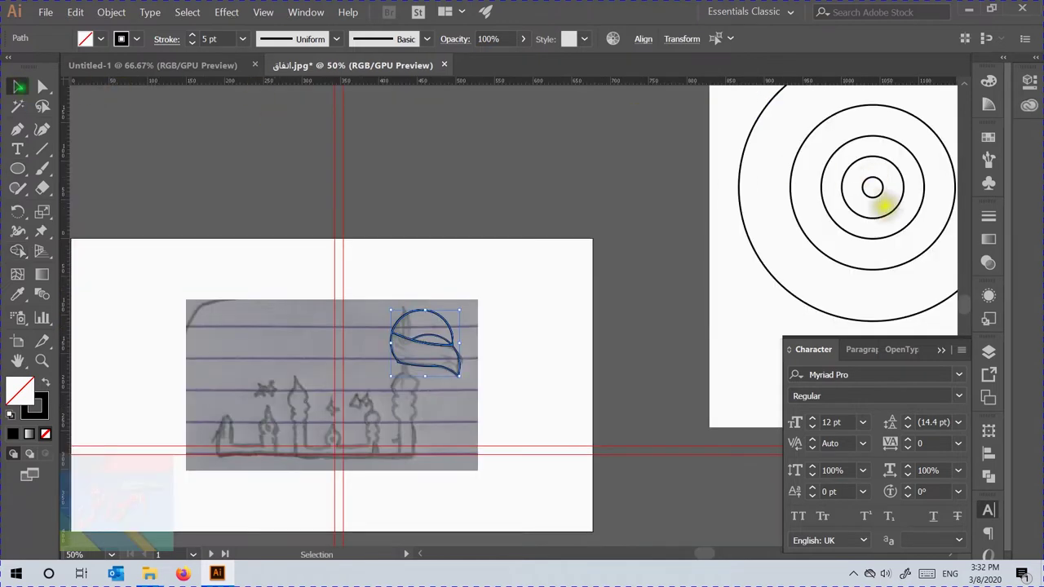
Step: Place a copy of the smallest circle above the flag's left end, between the left circle's inner edge and the flag's upper edge
left_click(872, 189)
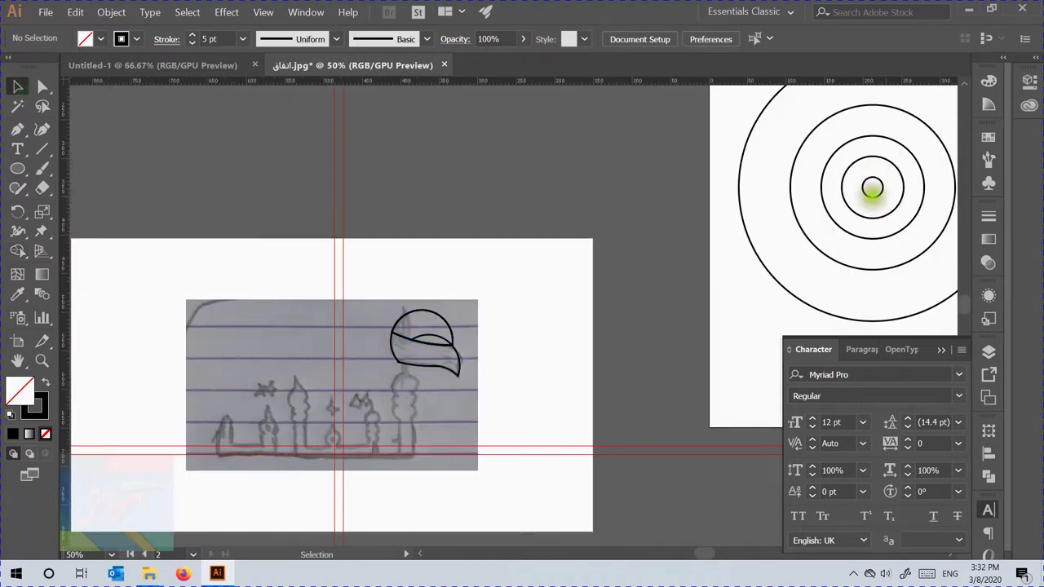
left_click(871, 189)
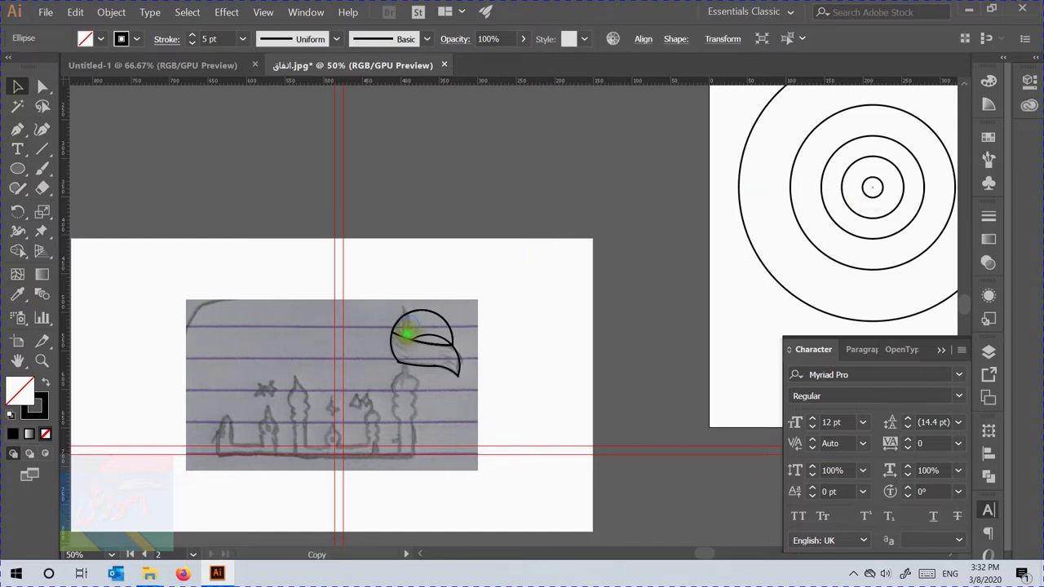
scroll(406, 331, "up", 7)
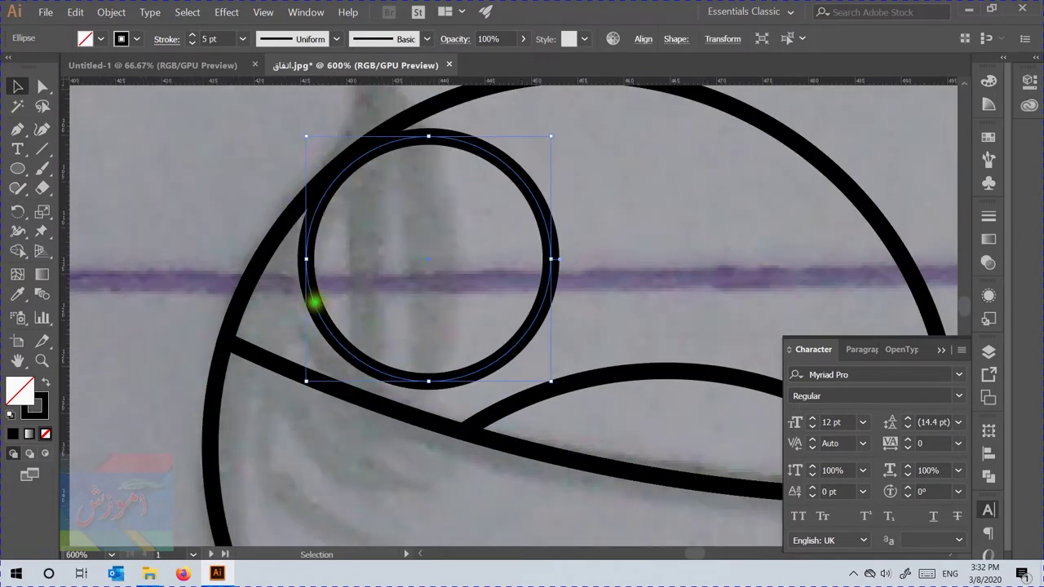
mouse_move(304, 319)
left_mouse_down()
mouse_move(315, 305)
mouse_move(299, 328)
mouse_move(287, 327)
left_mouse_up()
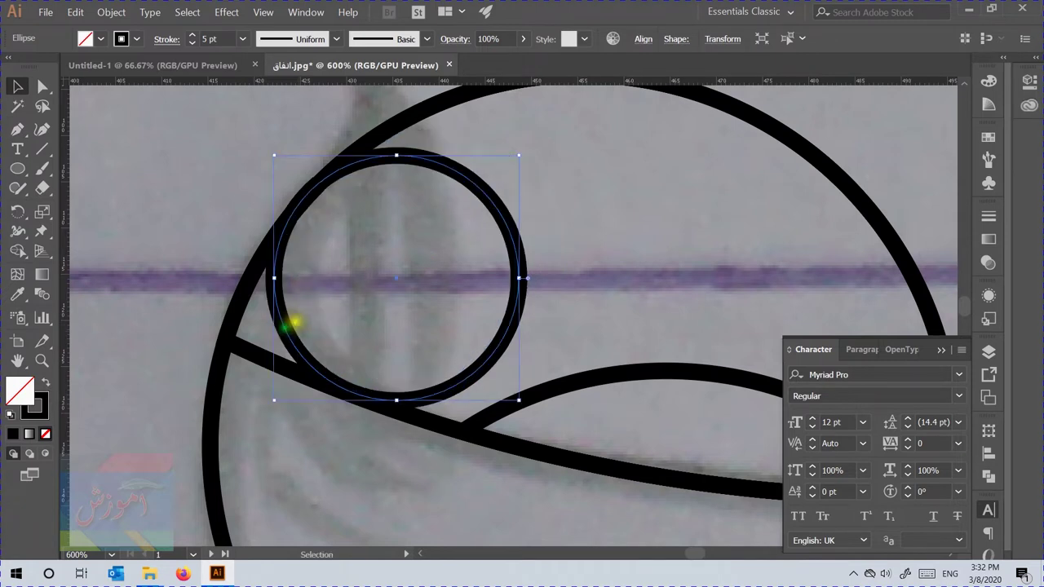
Step: Fine-tune the small circle's contact with the left circle and the flag's upper edge while checking it in outline view
key("ctrl+y")
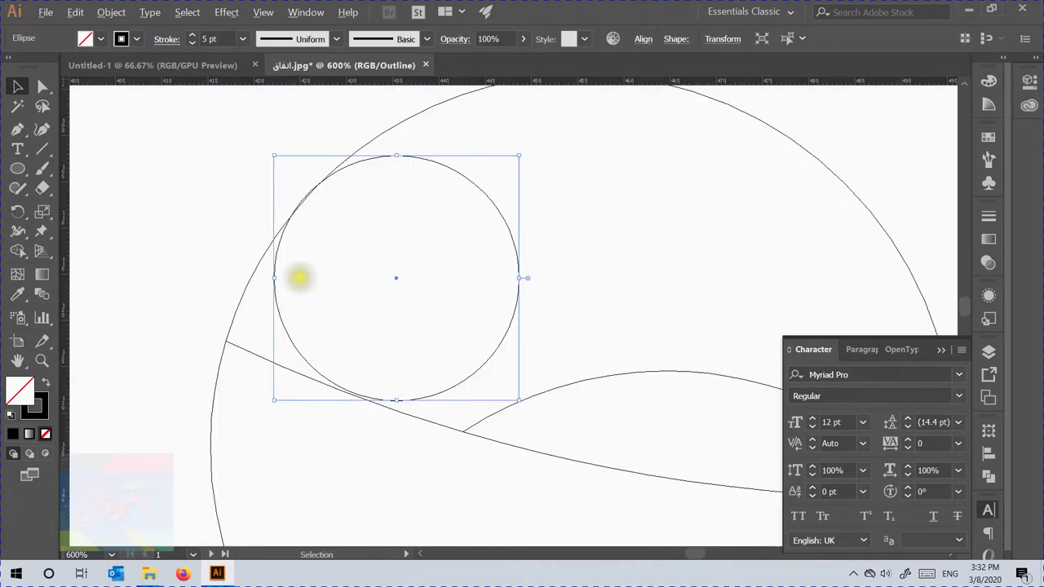
scroll(298, 278, "up", 3)
scroll(296, 208, "up", 1)
scroll(281, 185, "down", 1)
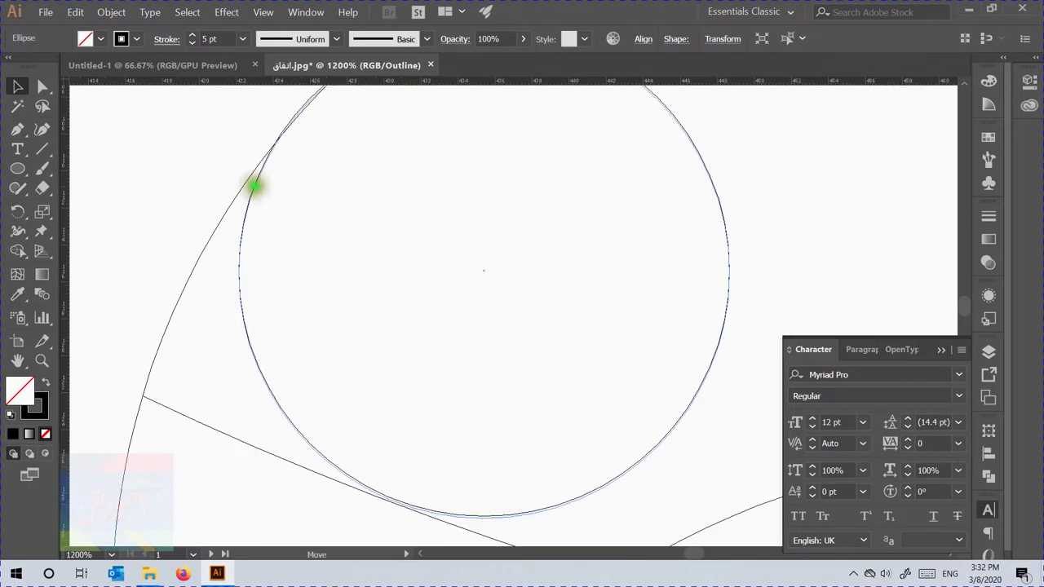
key("Up")
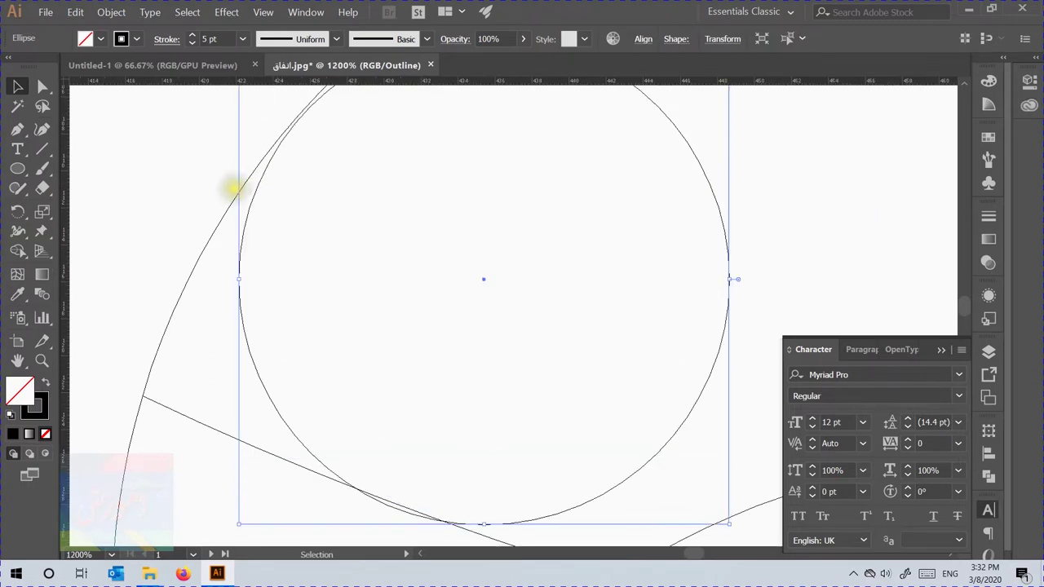
left_click(252, 213)
left_click_drag(250, 219, 243, 221)
left_click_drag(296, 445, 317, 445)
left_click_drag(402, 344, 360, 369)
scroll(359, 370, "down", 1)
left_click_drag(272, 271, 261, 265)
scroll(362, 455, "up", 6)
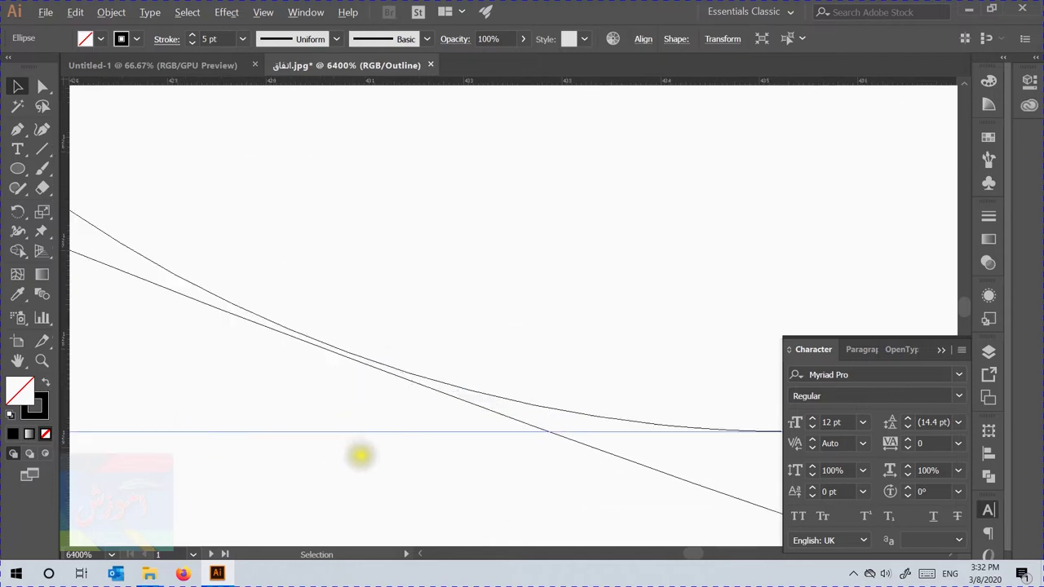
scroll(380, 364, "down", 10)
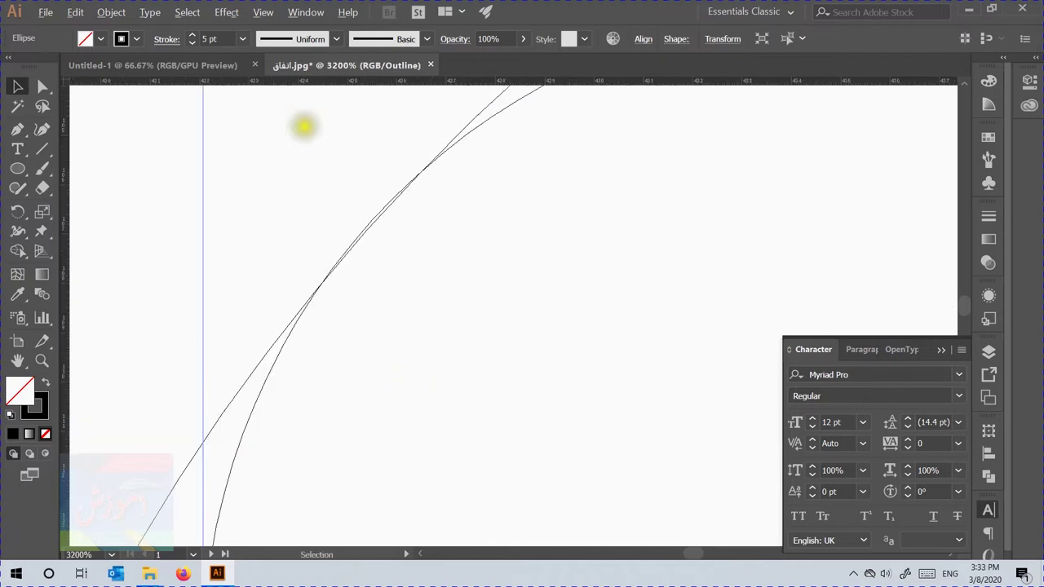
key("ctrl+y")
Step: Duplicate the second-smallest reference circle onto the sketch so it overlaps the small circle above the flag
left_click_drag(291, 196, 480, 381)
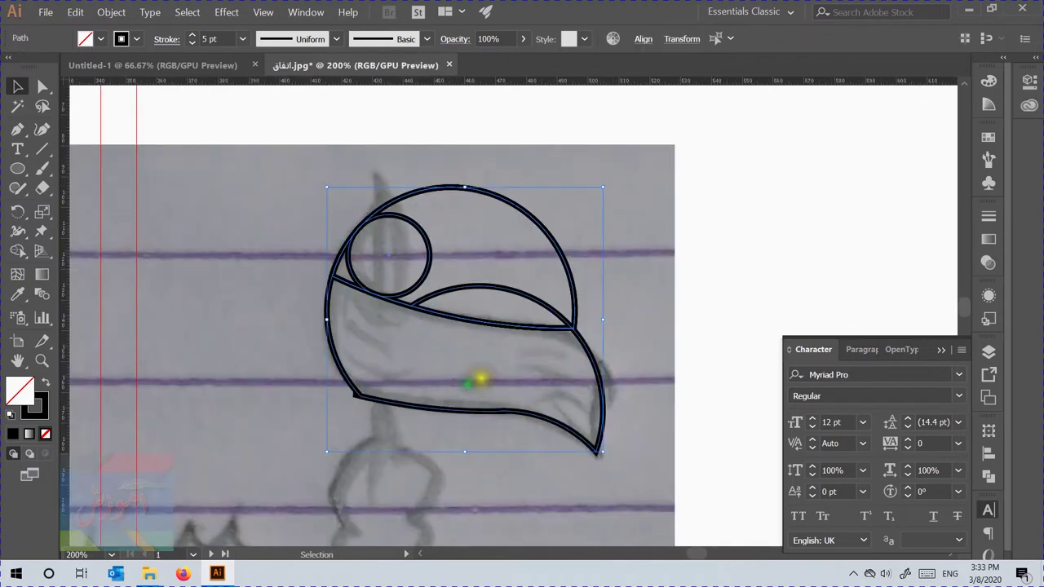
scroll(454, 345, "up", 1)
left_click(391, 214)
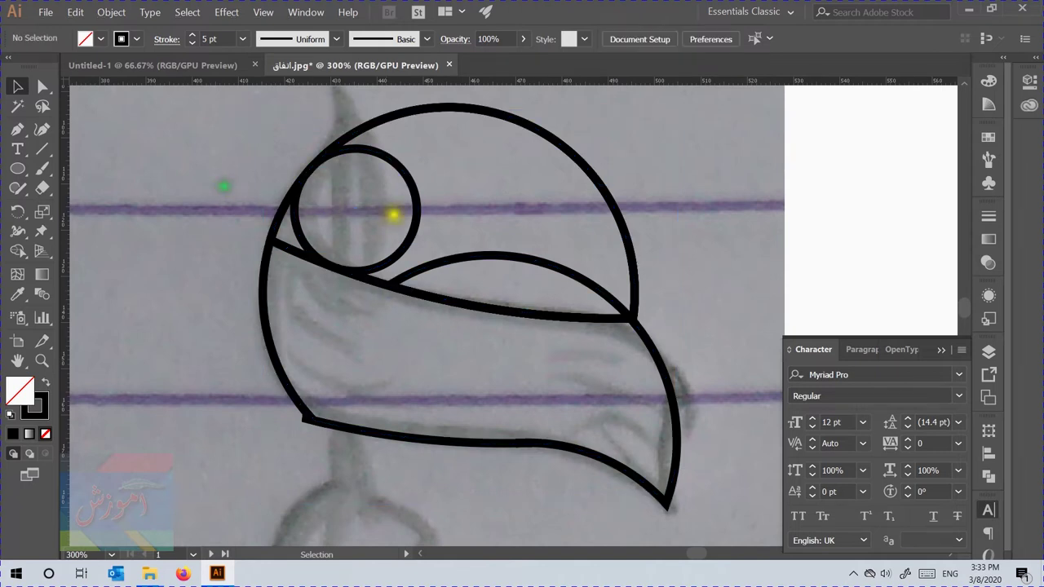
left_click(417, 217)
scroll(321, 201, "down", 5)
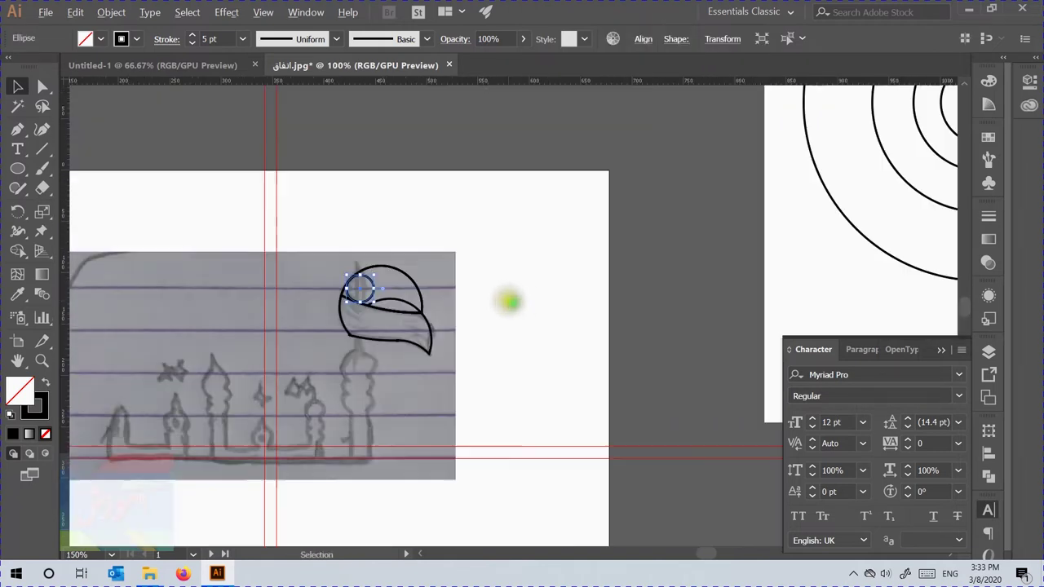
left_click(844, 169)
mouse_move(844, 169)
left_mouse_down()
mouse_move(460, 296)
mouse_move(410, 305)
mouse_move(397, 290)
left_mouse_up()
scroll(397, 290, "up", 3)
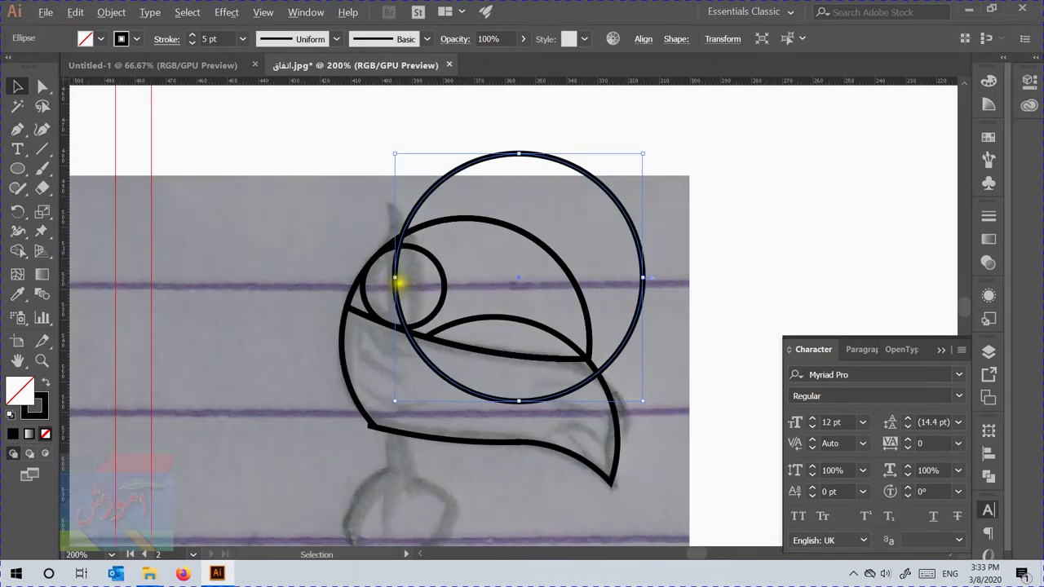
Step: Reposition the new circle so its left arc crosses the small circle and follows the sketched edge beside the flagpole
scroll(399, 280, "up", 2)
left_click_drag(395, 243, 366, 270)
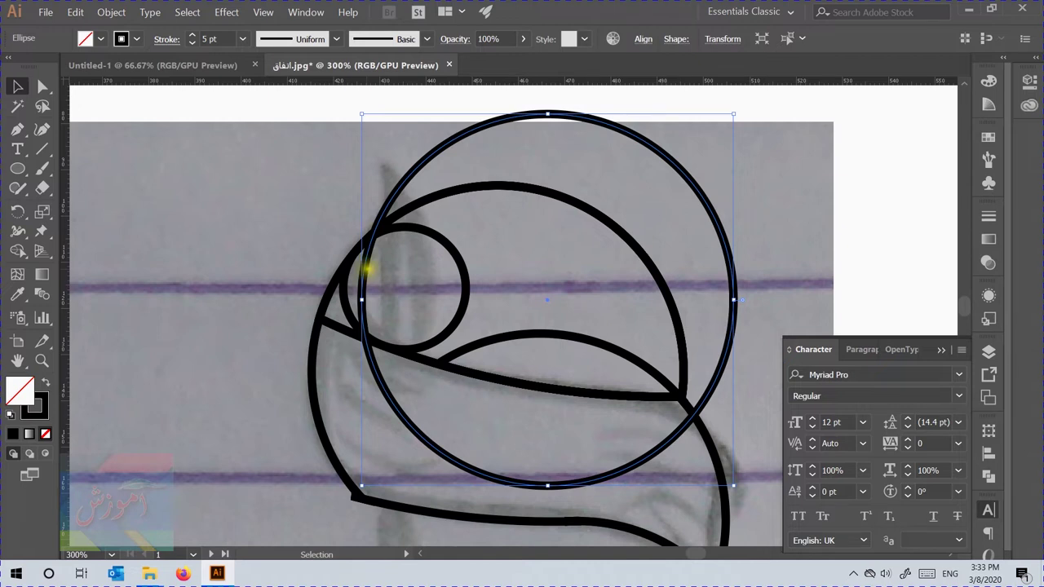
left_click_drag(364, 271, 376, 246)
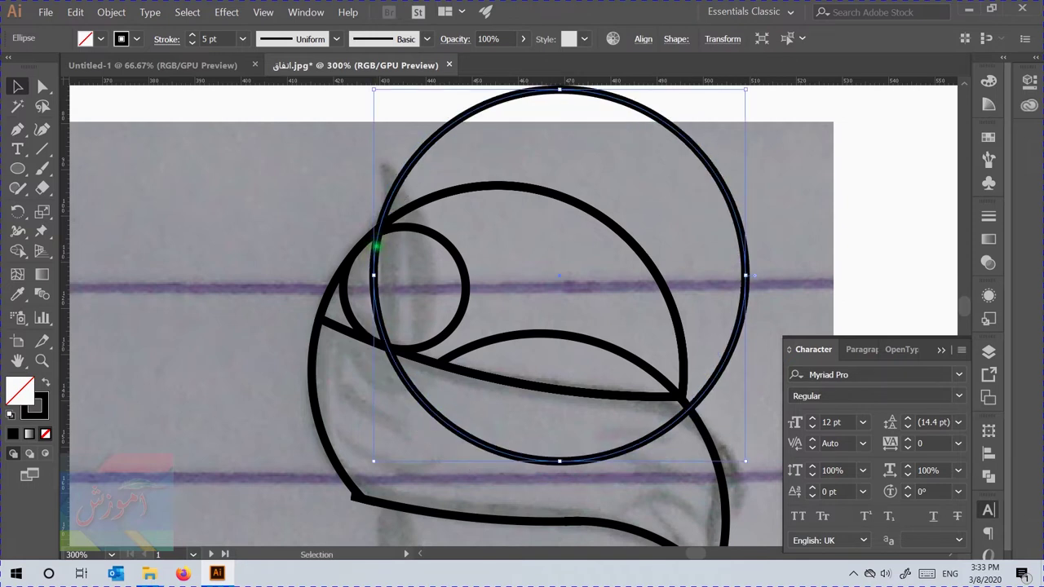
scroll(409, 289, "down", 2, "alt")
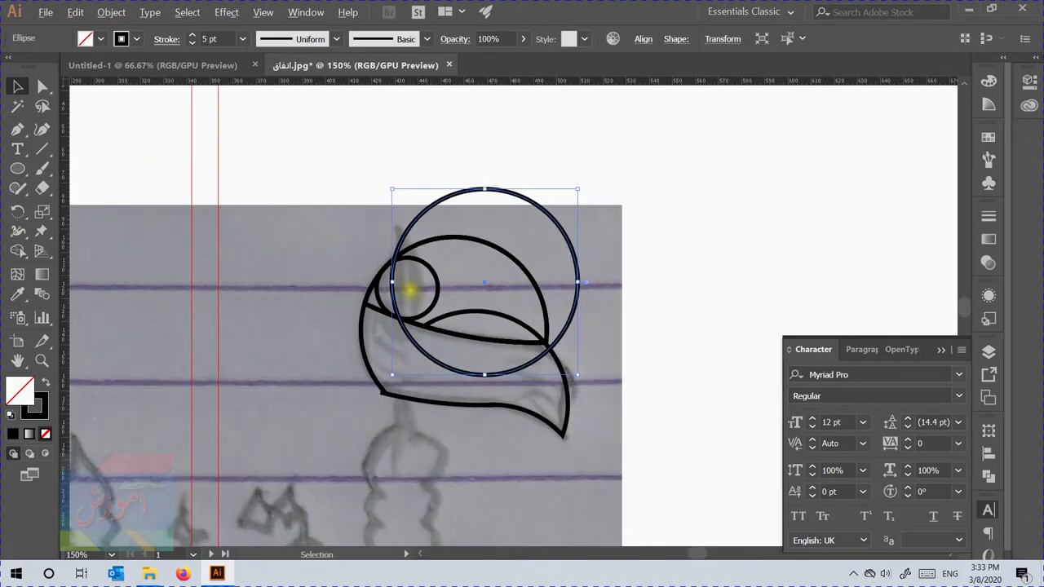
scroll(414, 293, "up", 2, "alt")
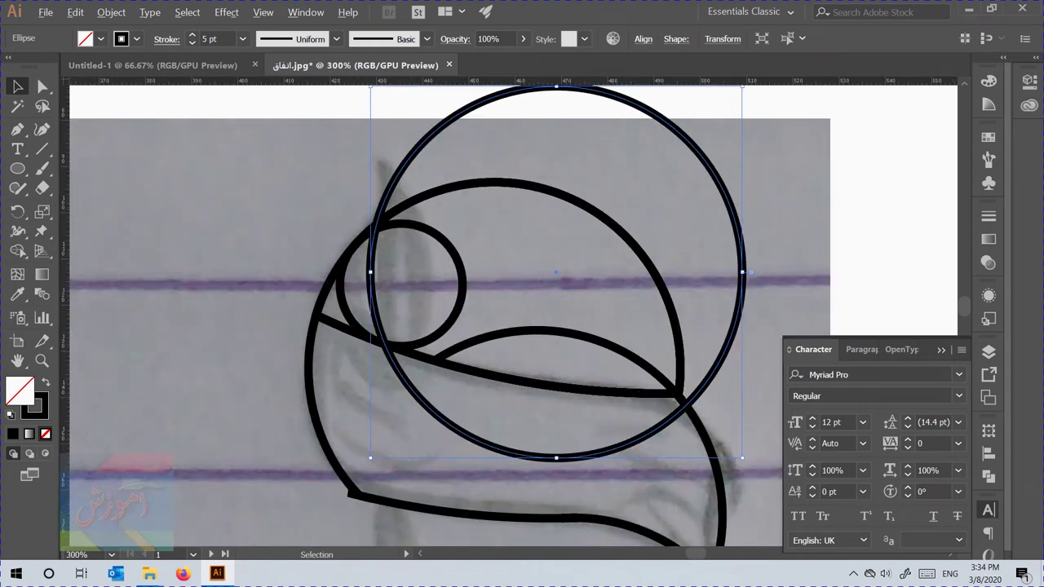
scroll(414, 293, "down", 2, "alt")
scroll(415, 294, "up", 2, "alt")
Step: Carve the pointed fold above the flag's left end with Shape Builder, erasing excess circle regions and cleaning the flag's upper-right corner
left_click_drag(233, 195, 499, 420)
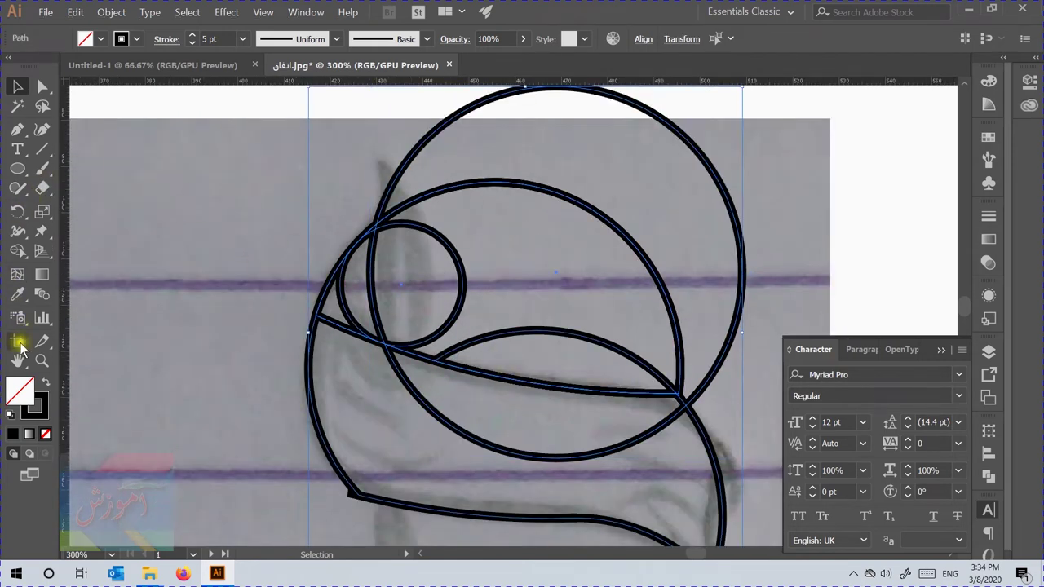
left_click(17, 251)
mouse_move(365, 114)
left_mouse_down()
mouse_move(473, 146)
mouse_move(571, 155)
left_mouse_up()
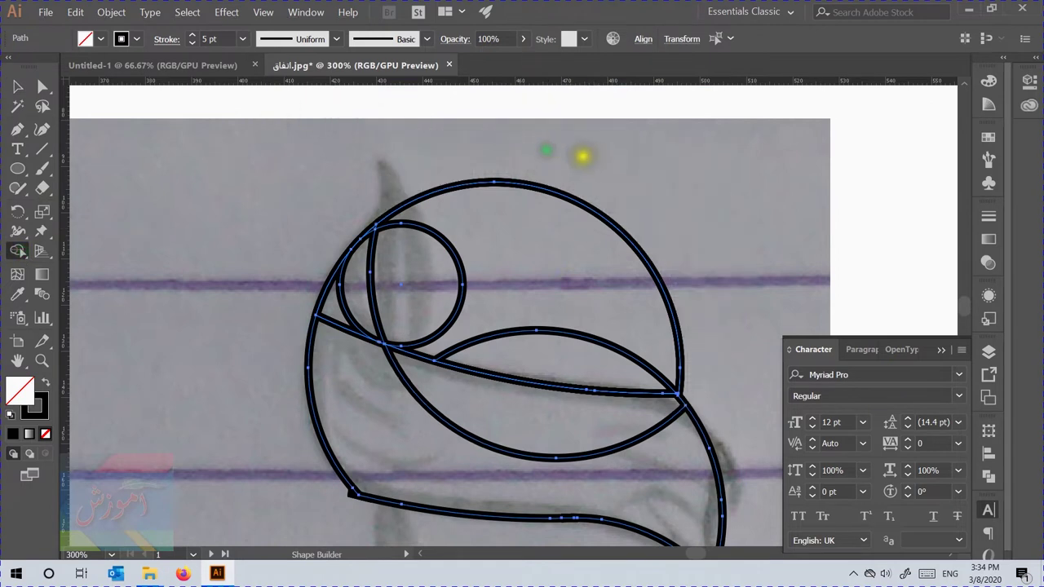
left_click(595, 236, "alt")
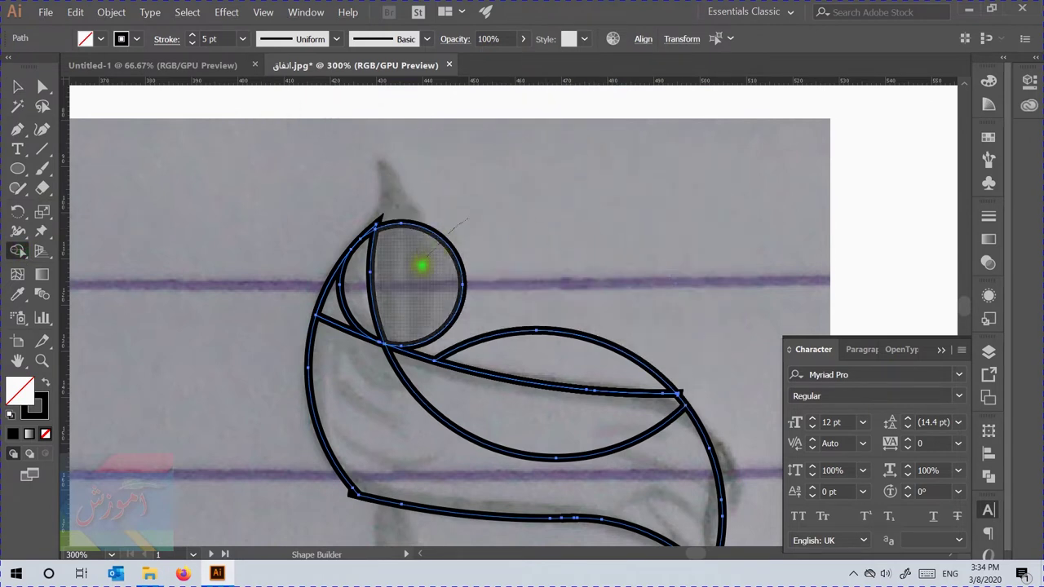
left_click(422, 263, "alt")
mouse_move(479, 310)
left_mouse_down()
mouse_move(506, 333)
mouse_move(650, 352)
left_mouse_up()
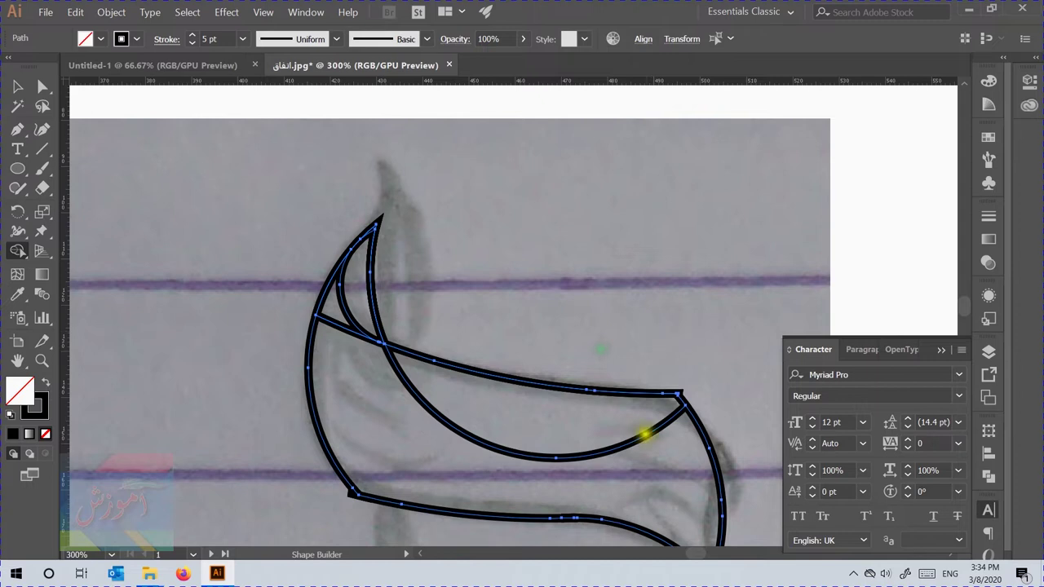
mouse_move(655, 468)
left_mouse_down()
mouse_move(534, 426)
mouse_move(400, 427)
left_mouse_up()
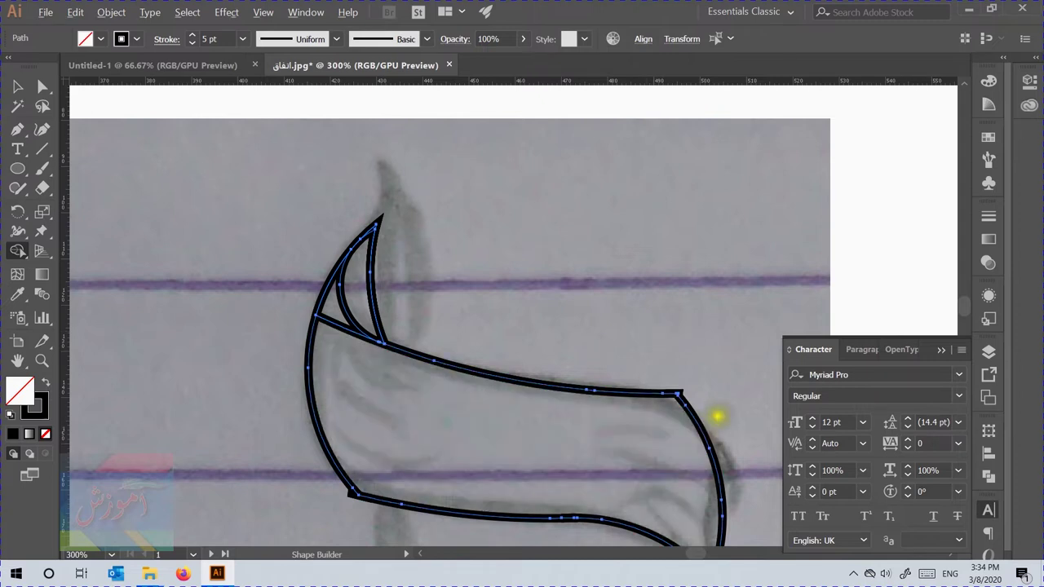
scroll(714, 413, "up", 8)
left_click(443, 266, "alt")
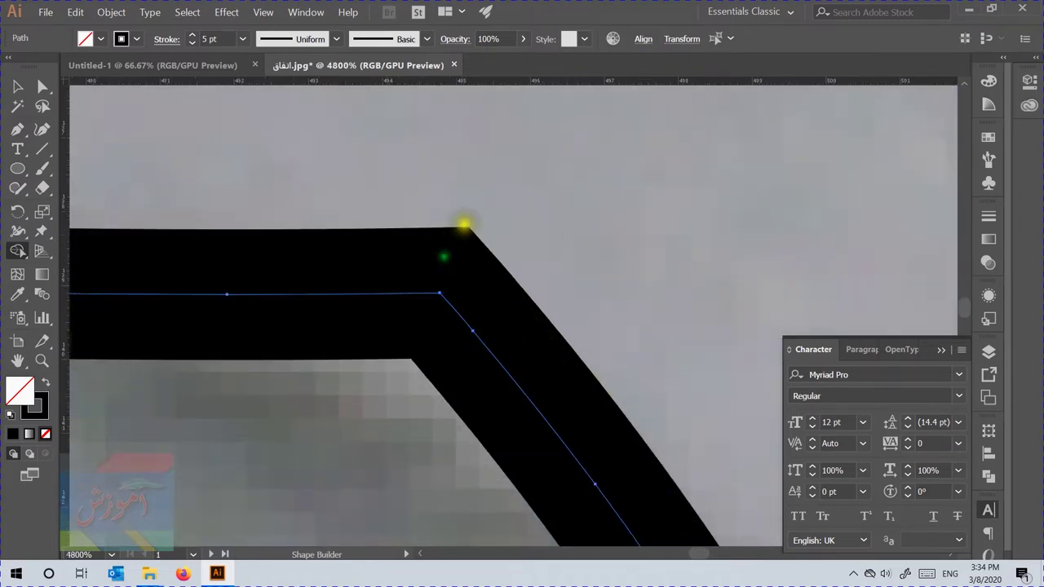
Step: Examine the flag's lower-left corner and the fold's tip up close, and deselect the artwork to review the whole flag
scroll(550, 310, "down", 4)
scroll(459, 245, "up", 5)
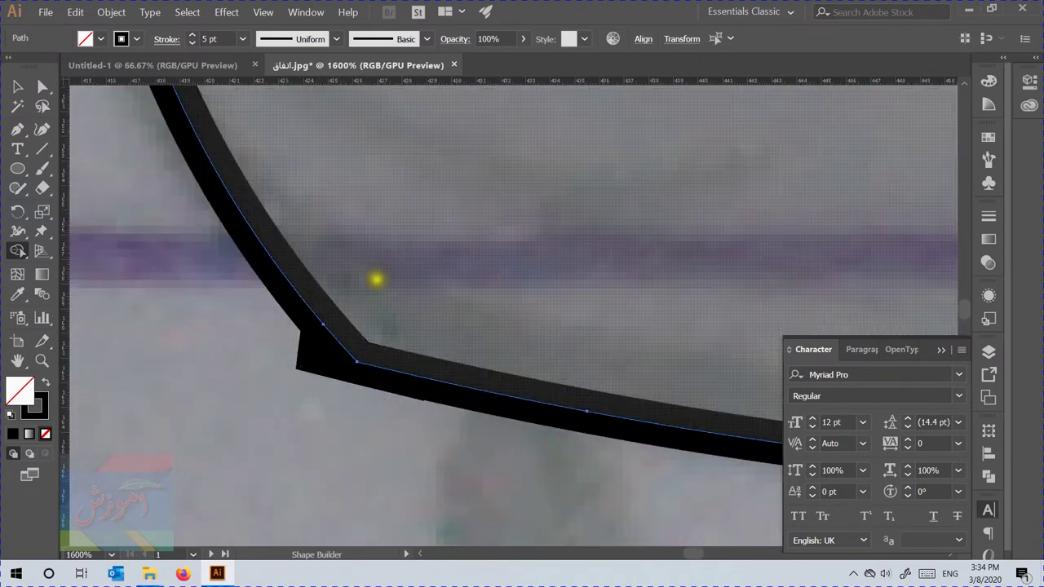
scroll(403, 139, "down", 5)
scroll(410, 225, "up", 3)
scroll(409, 224, "down", 1)
scroll(383, 360, "up", 2)
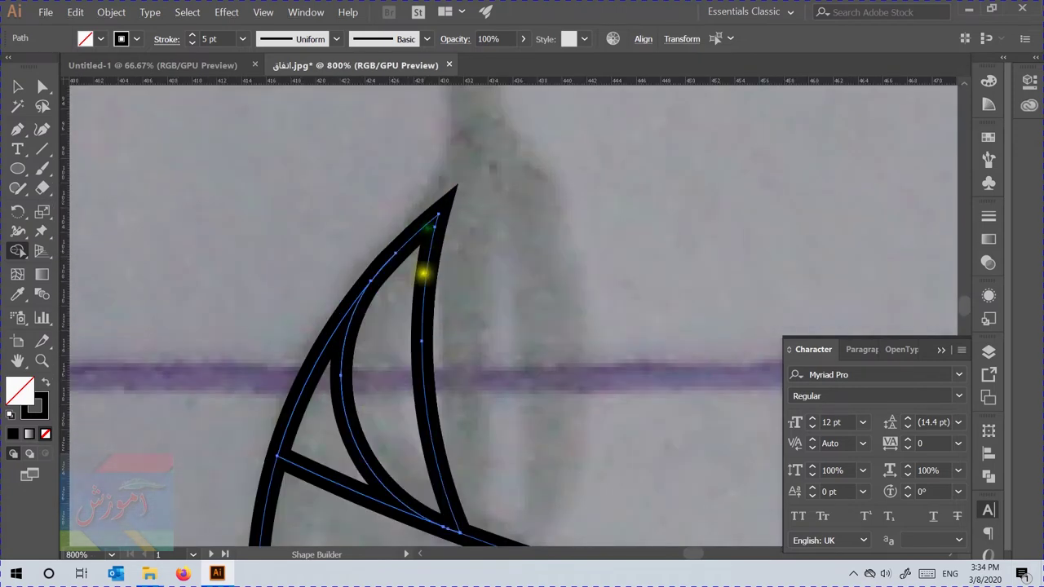
scroll(394, 326, "down", 3)
scroll(349, 233, "up", 2)
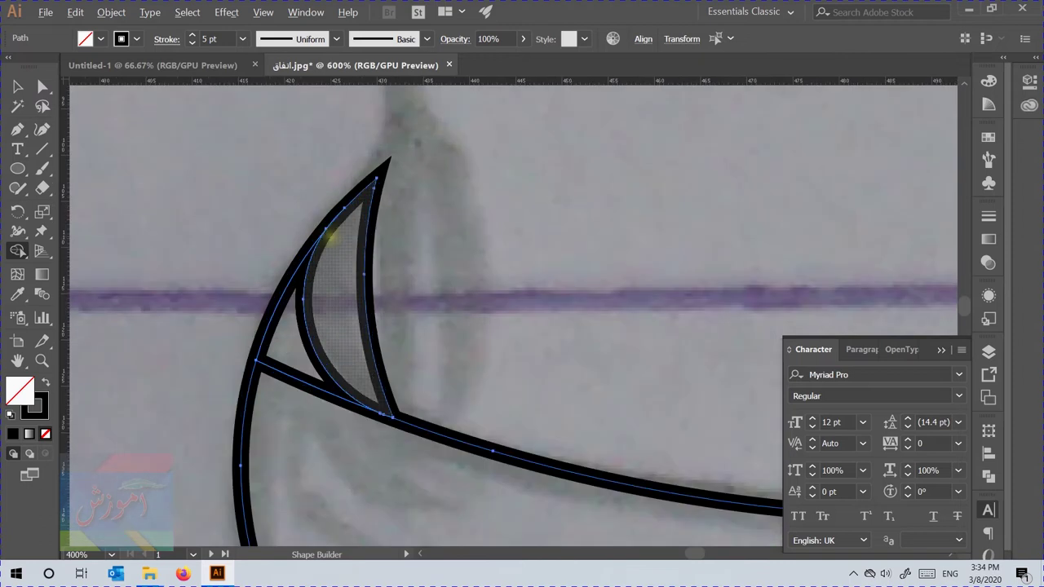
left_click(18, 87)
left_click(221, 207)
scroll(319, 350, "down", 3)
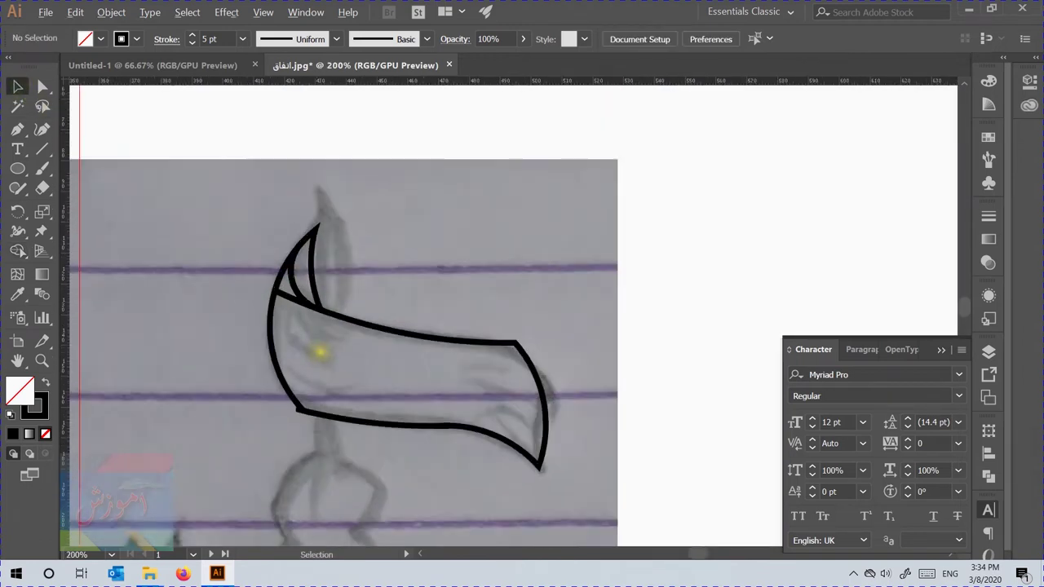
Step: Delete the tiny stray path at the flag's lower-left corner
scroll(283, 435, "up", 1)
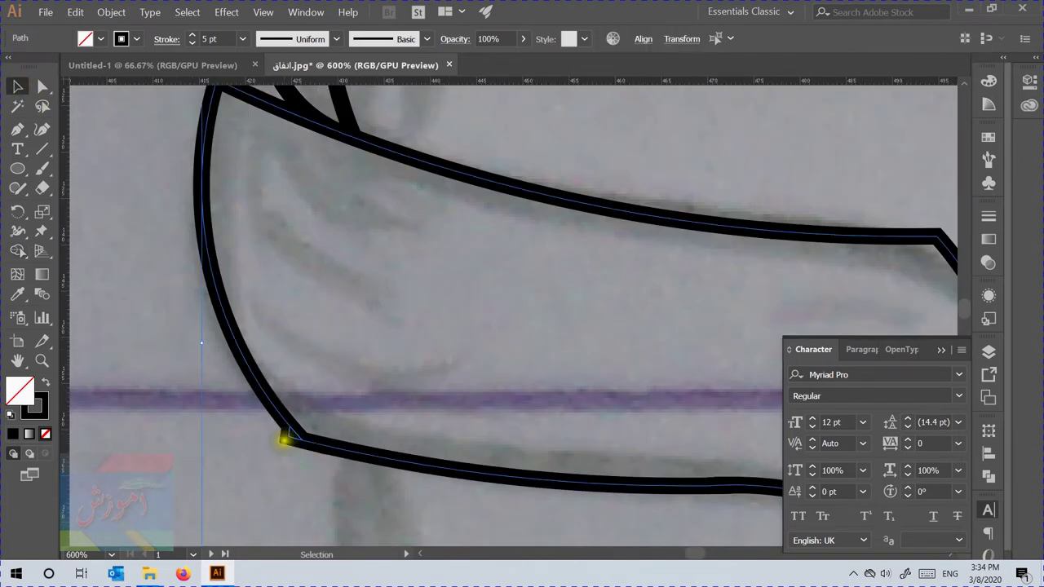
scroll(287, 433, "up", 2)
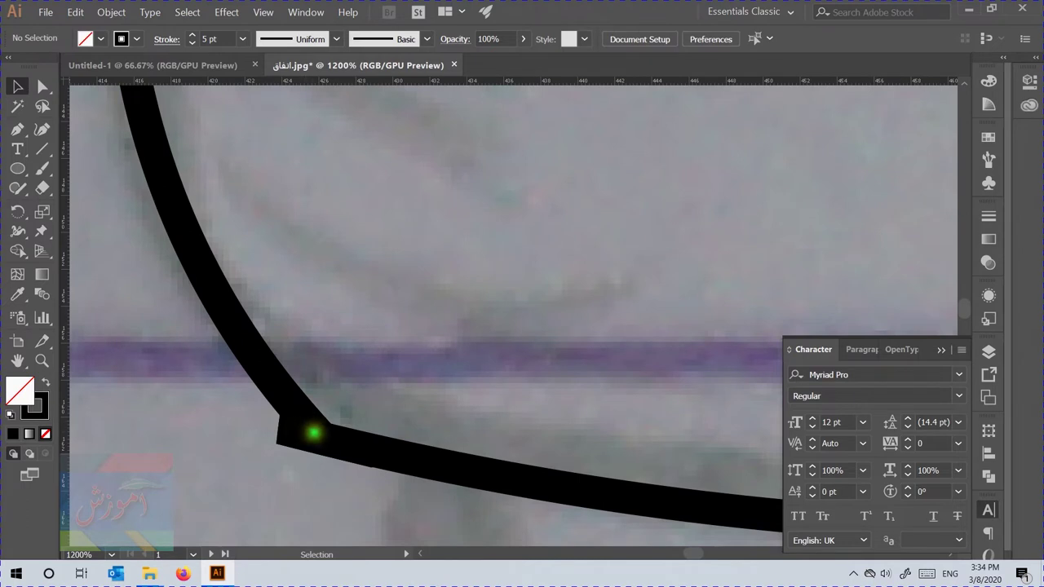
key("ctrl+z")
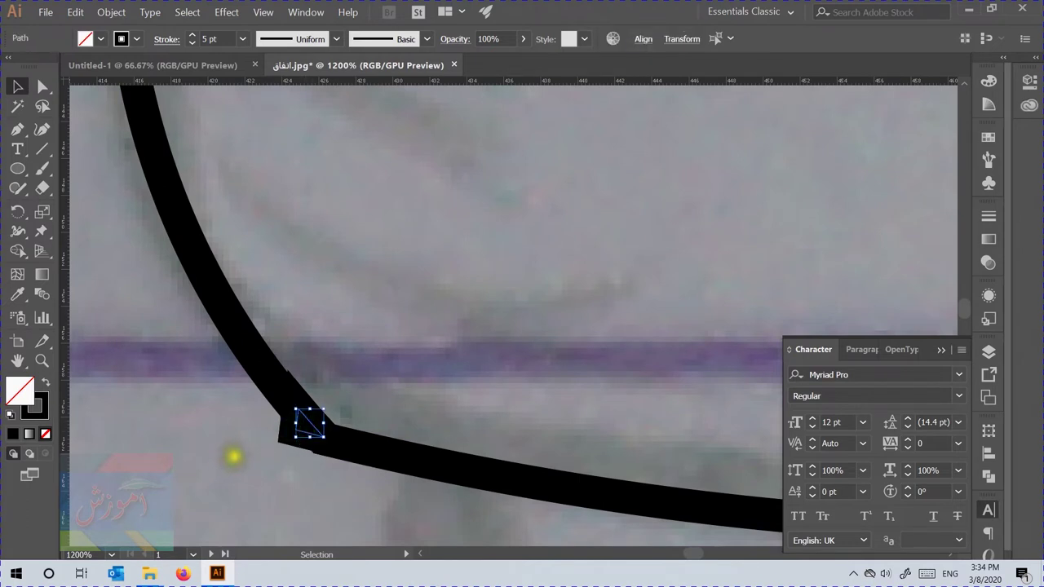
key("Delete")
scroll(308, 430, "down", 5)
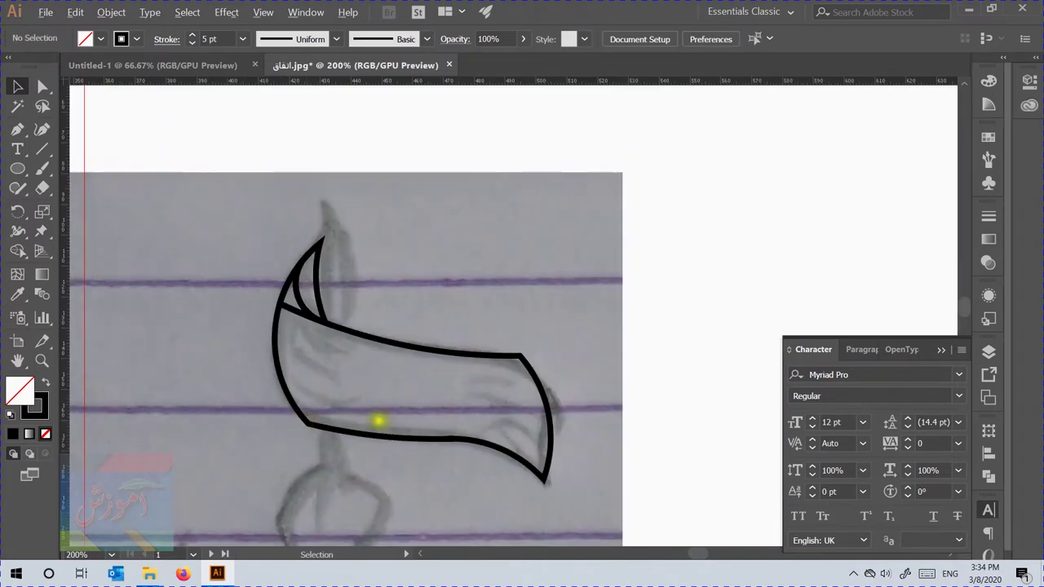
Step: Try to delete the thin sliver path lying inside the flag's lower edge, just before its downward bend
scroll(546, 359, "up", 3)
scroll(546, 355, "down", 4)
scroll(516, 356, "up", 1)
left_click_drag(421, 372, 426, 289)
scroll(408, 315, "down", 2)
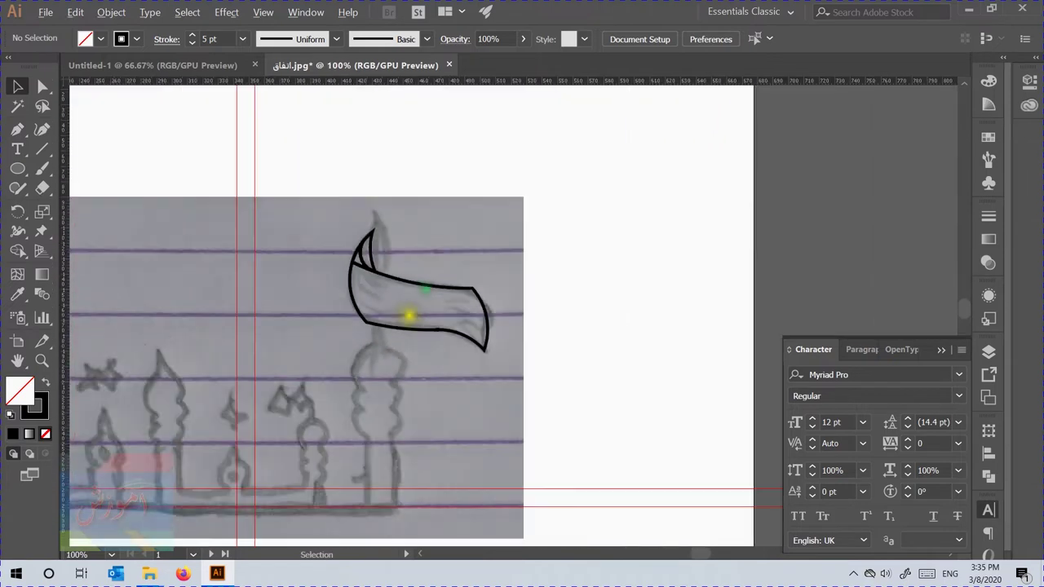
scroll(404, 317, "up", 7)
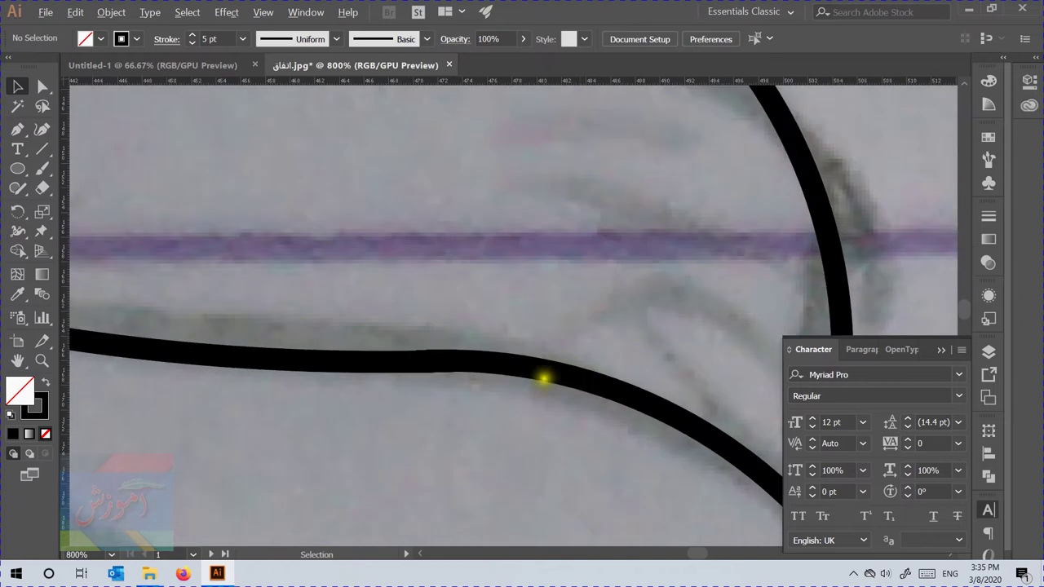
left_click(399, 408)
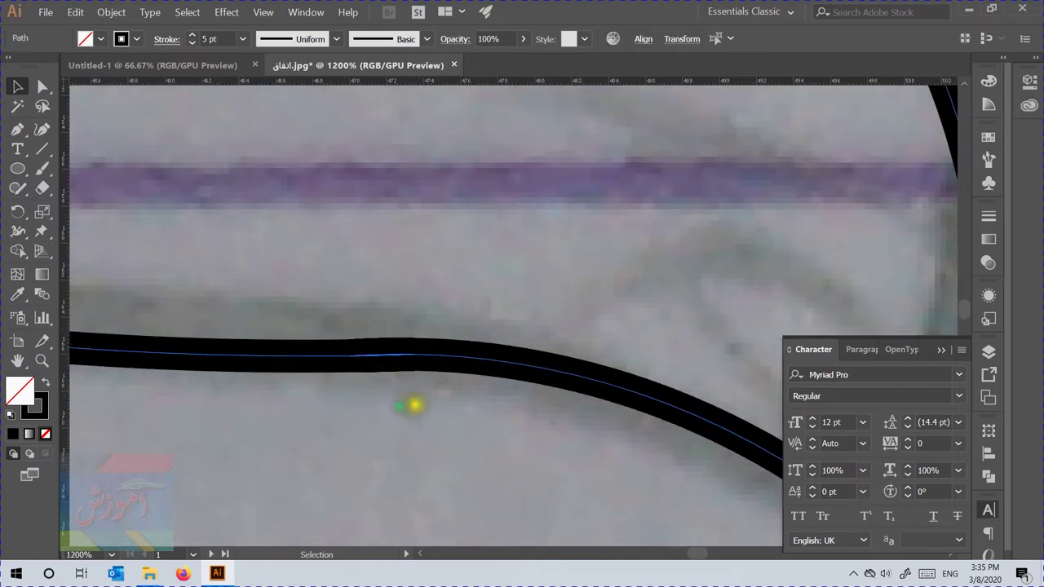
scroll(382, 356, "up", 3)
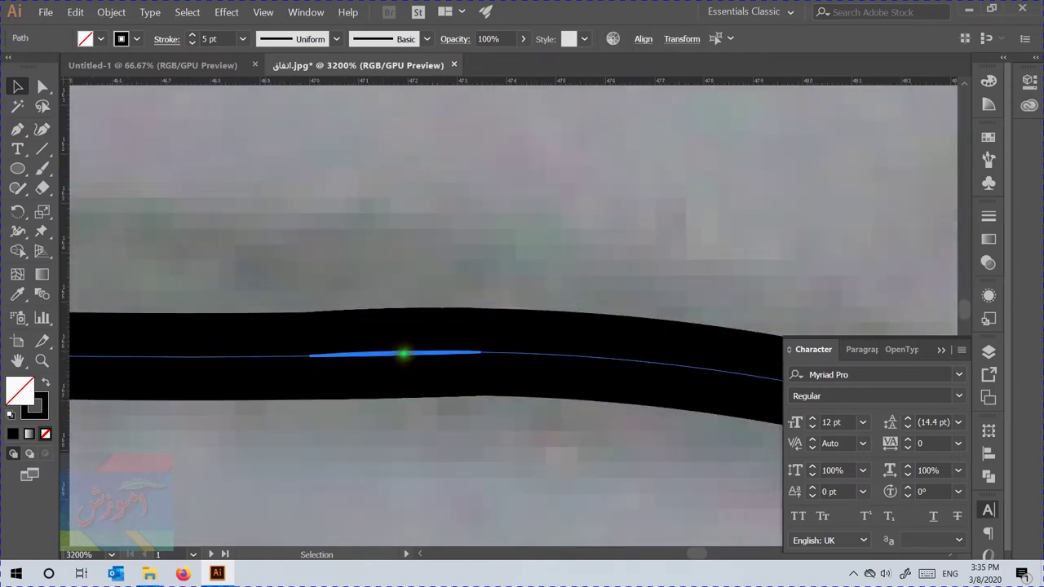
left_click(405, 287)
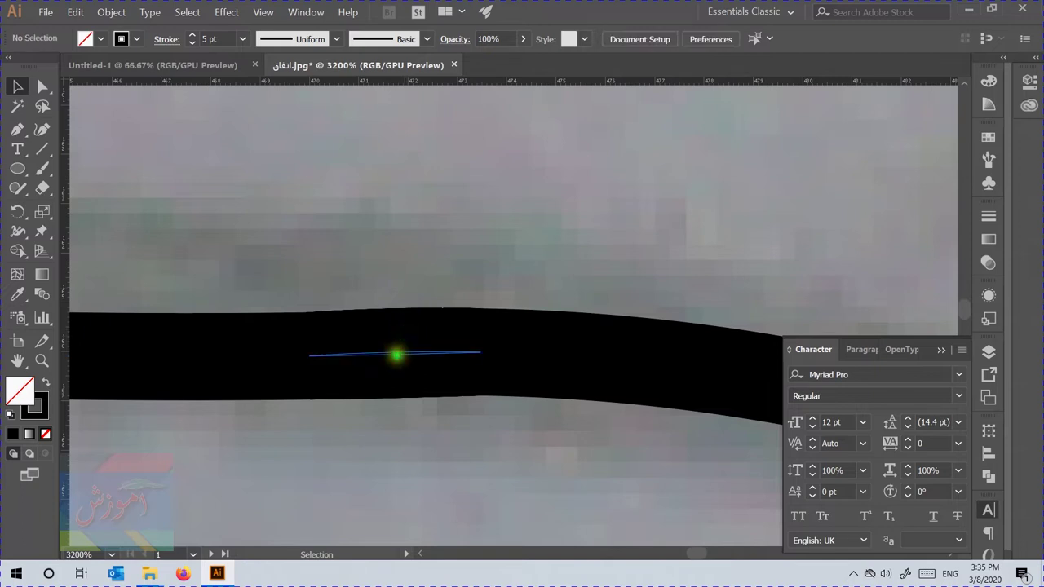
left_click(395, 354)
key("Delete")
left_click_drag(396, 354, 379, 329)
left_click(381, 345)
double_click(380, 351)
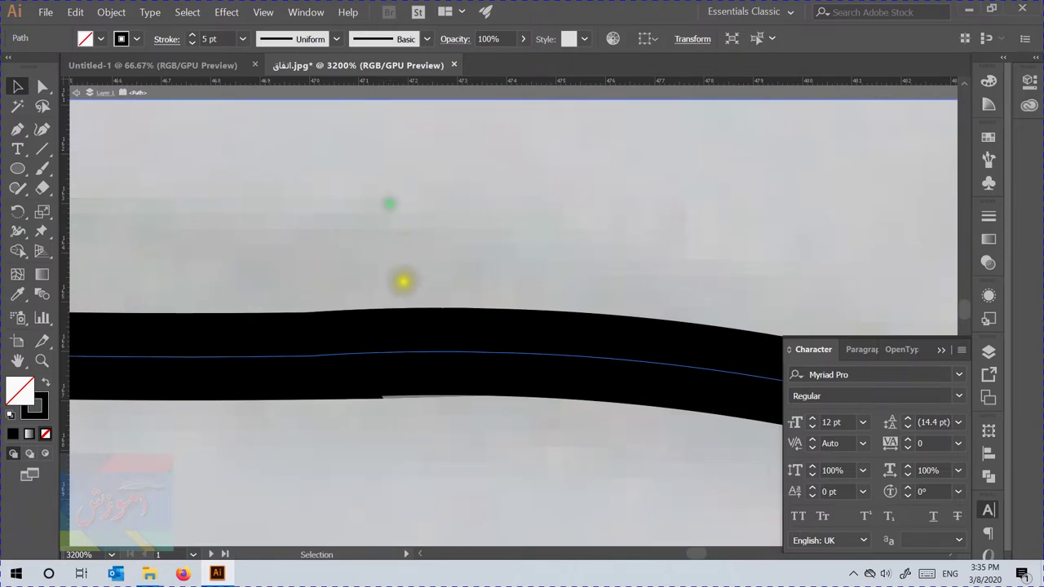
double_click(389, 203)
left_click(345, 357)
left_click(384, 354)
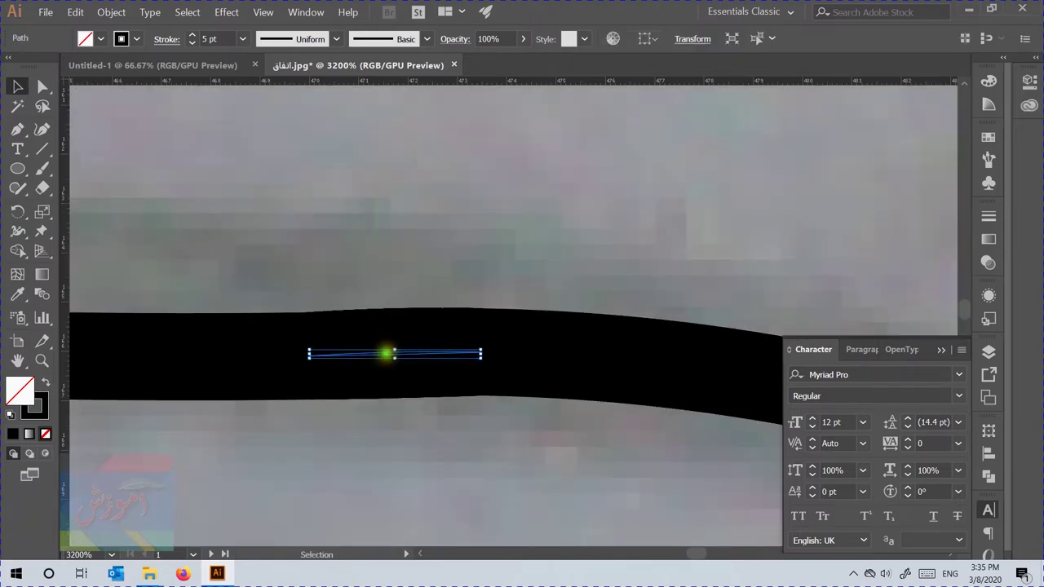
left_click(363, 208)
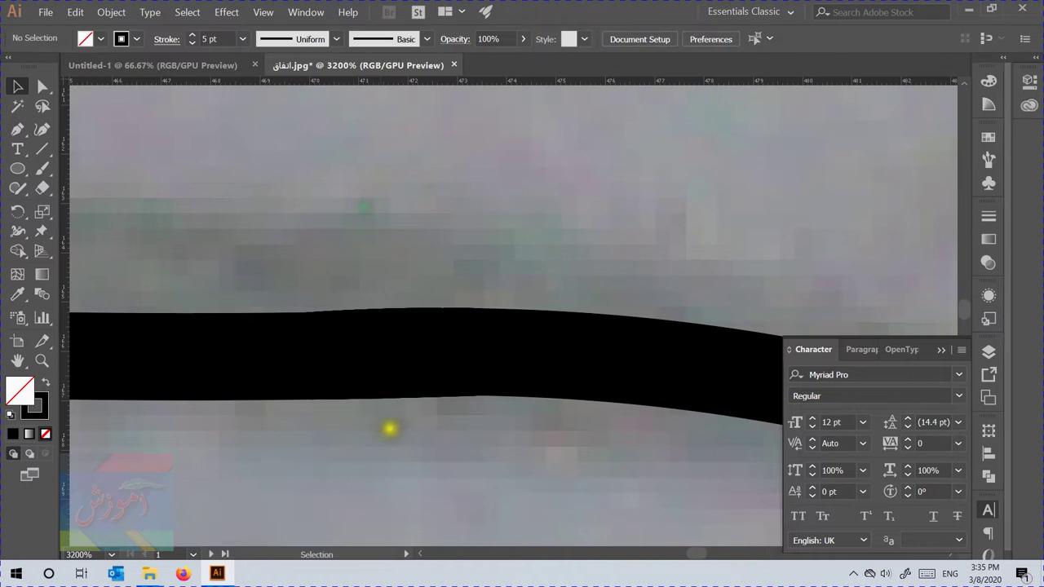
Step: Remove the thin sliver path overlapping the flag's lower edge, leaving only the flag outline there
left_click(391, 357)
left_click_drag(391, 357, 406, 468)
key("ctrl+z")
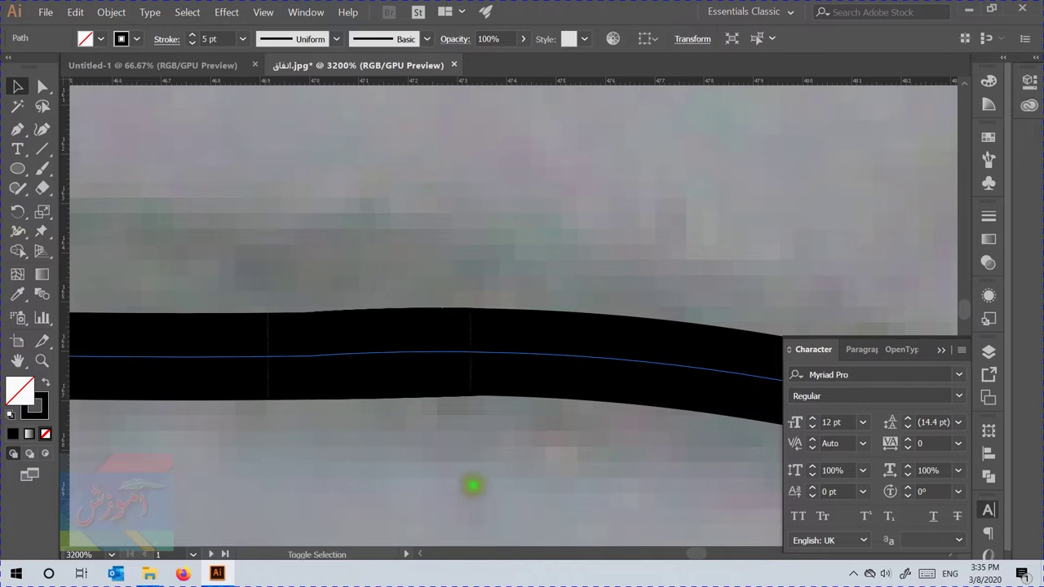
left_click_drag(473, 486, 496, 490)
left_click(478, 429)
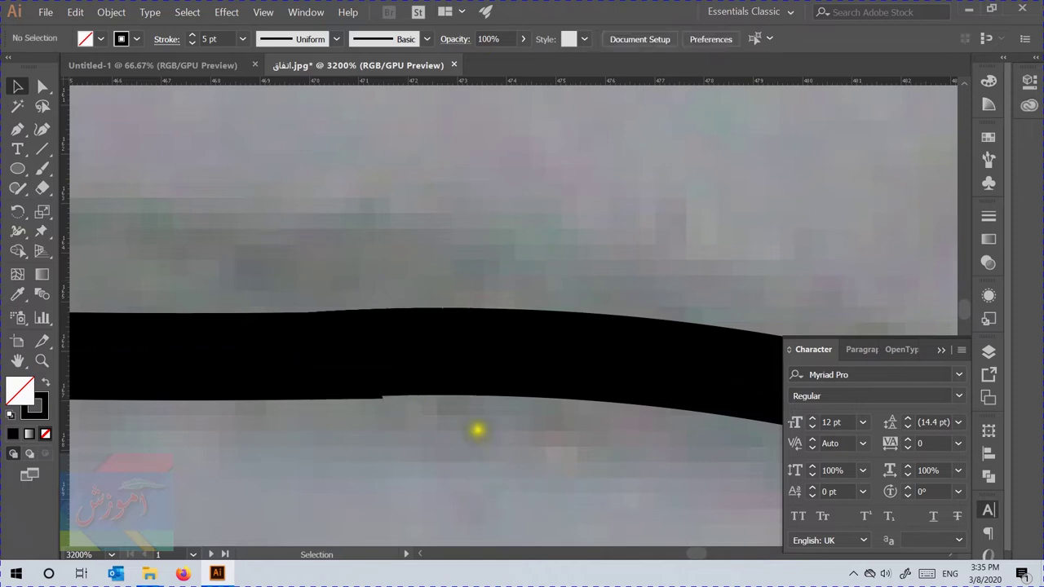
Step: Direct-select the flag outline and remove the extra anchor point at the kink in its lower edge
left_click(478, 354)
left_click_drag(511, 299, 189, 503)
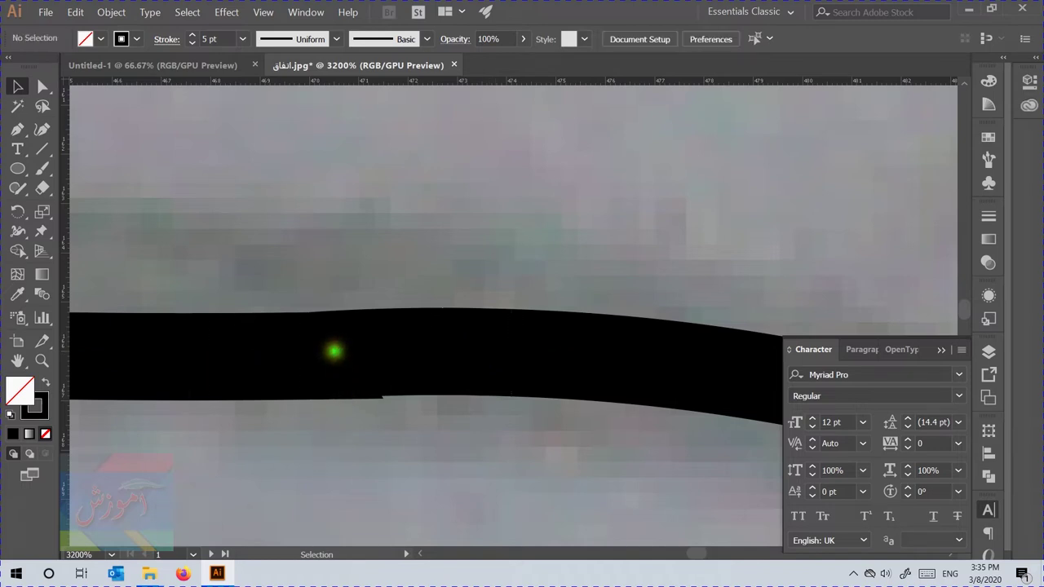
key("a")
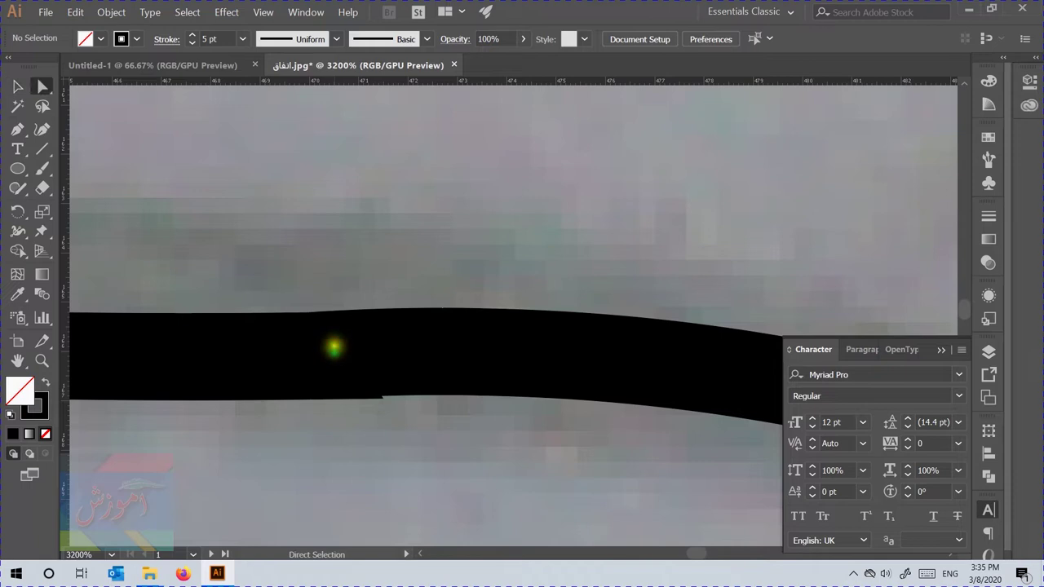
left_click_drag(305, 286, 429, 433)
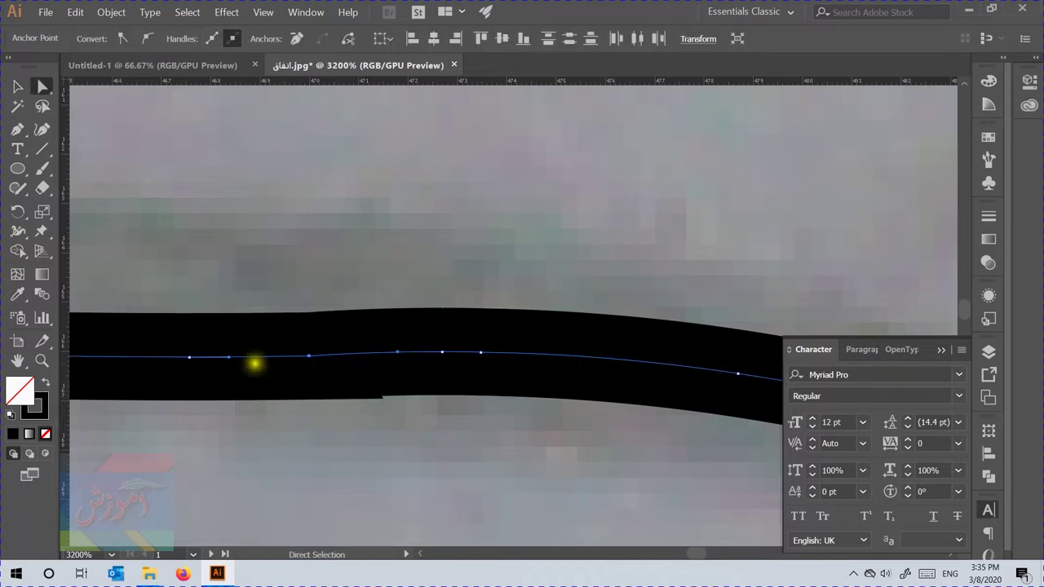
left_click(215, 343)
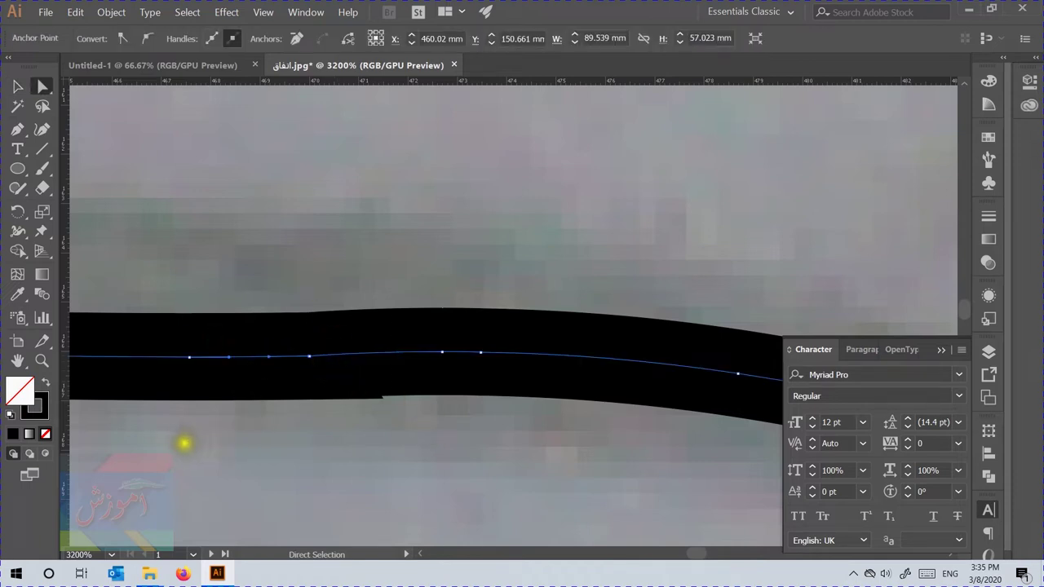
left_click_drag(184, 400, 230, 309)
left_click(273, 324)
left_click(441, 315)
left_click(256, 313)
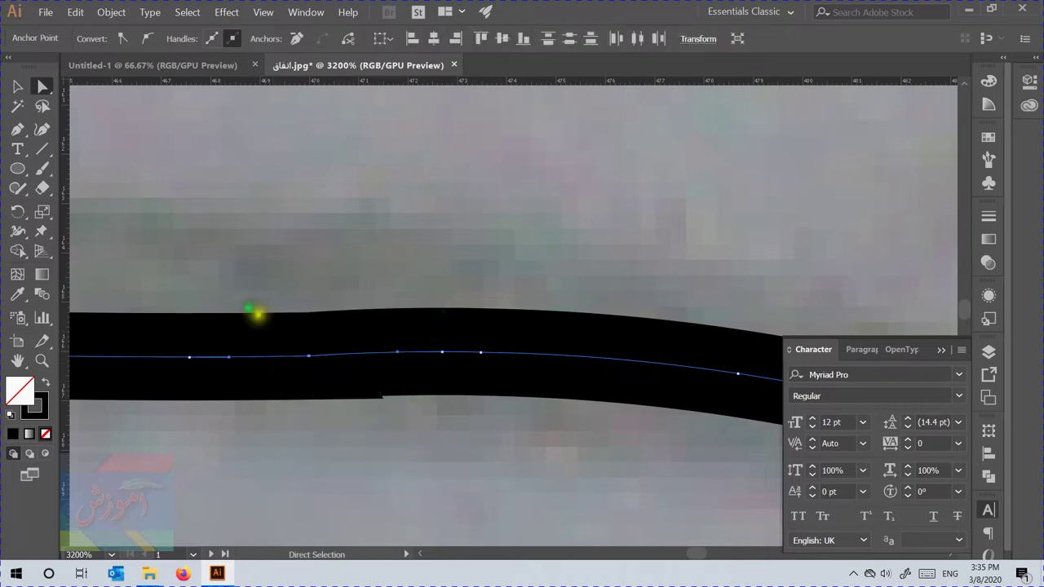
left_click(285, 311)
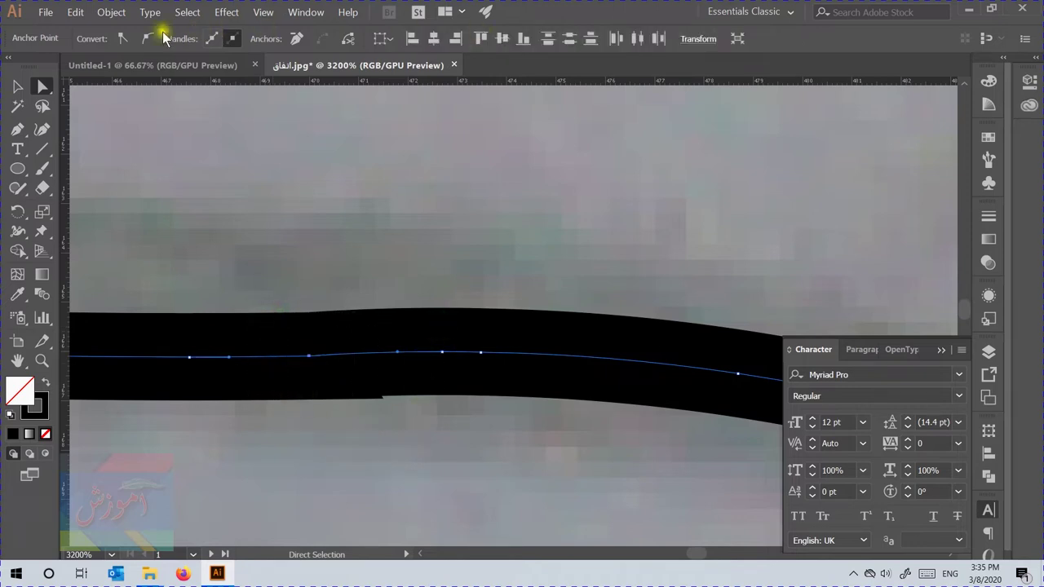
left_click(296, 40)
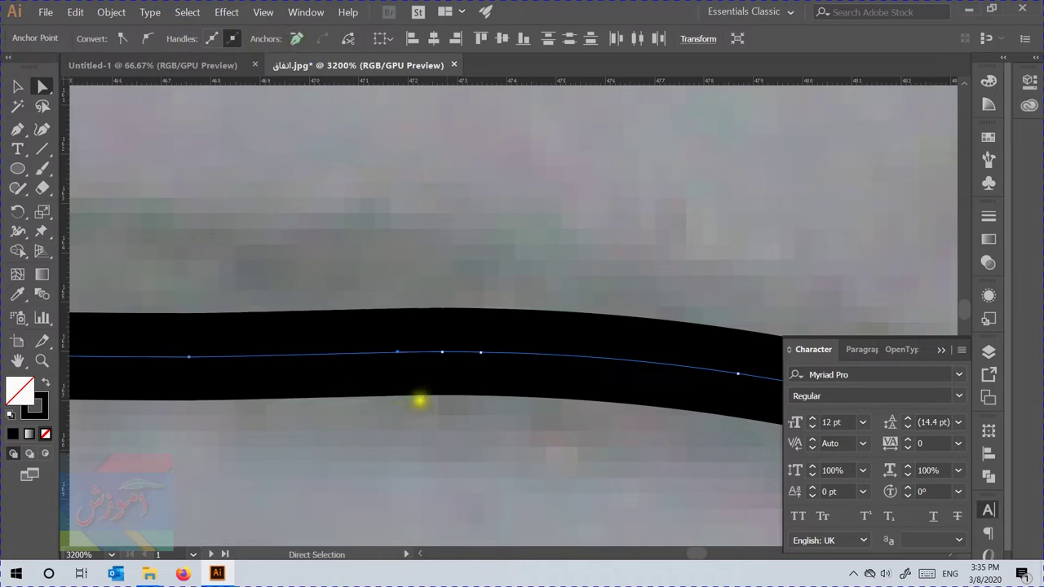
Step: Remove the two neighbouring anchor points on the lower edge where it starts to bend downward
left_click(396, 328)
left_click(297, 39)
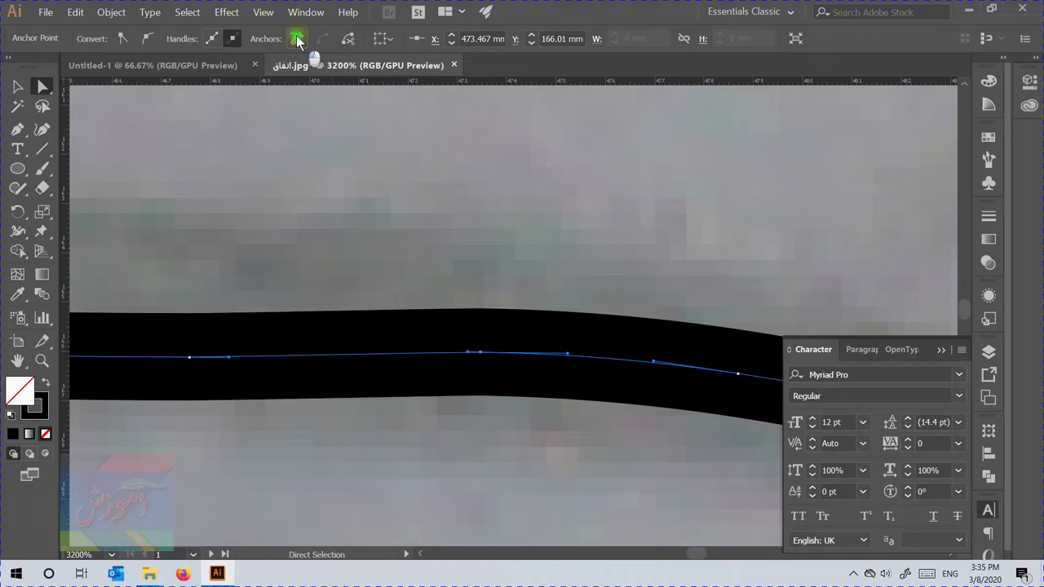
left_click(296, 39)
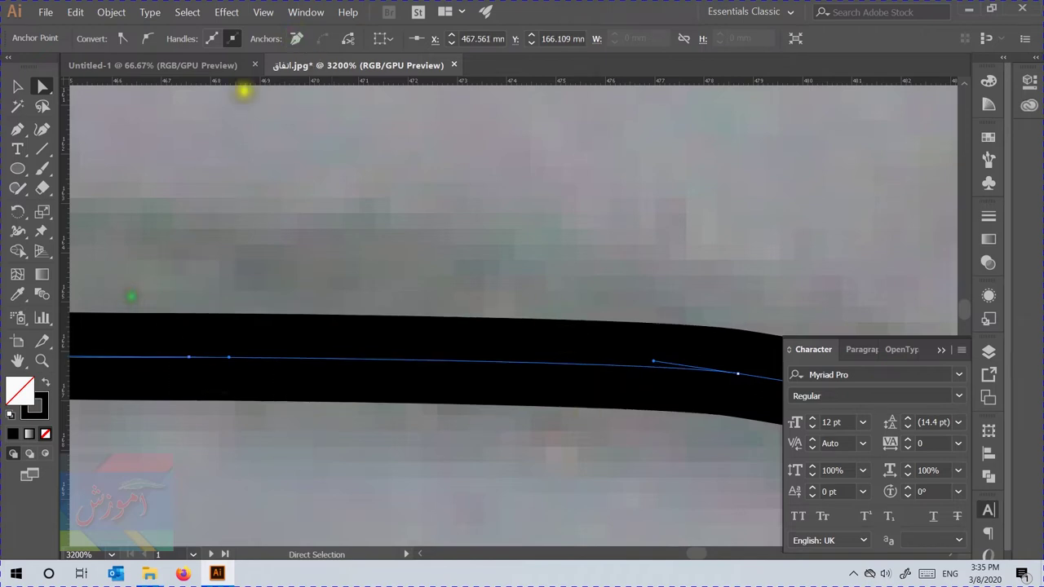
Step: Try removing the next anchor point along the flat part of the lower edge, and undo it
left_click(297, 39)
scroll(415, 304, "down", 7)
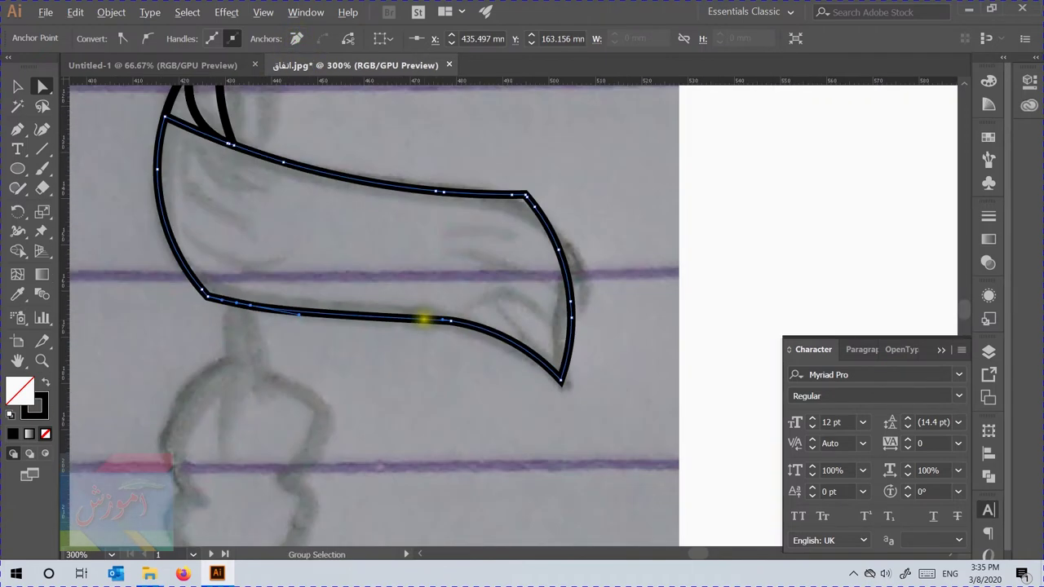
scroll(401, 314, "up", 2)
key("ctrl+z")
Step: Convert the anchor point at the lower edge's bend to a smooth point so the curve flows evenly
scroll(505, 345, "up", 3)
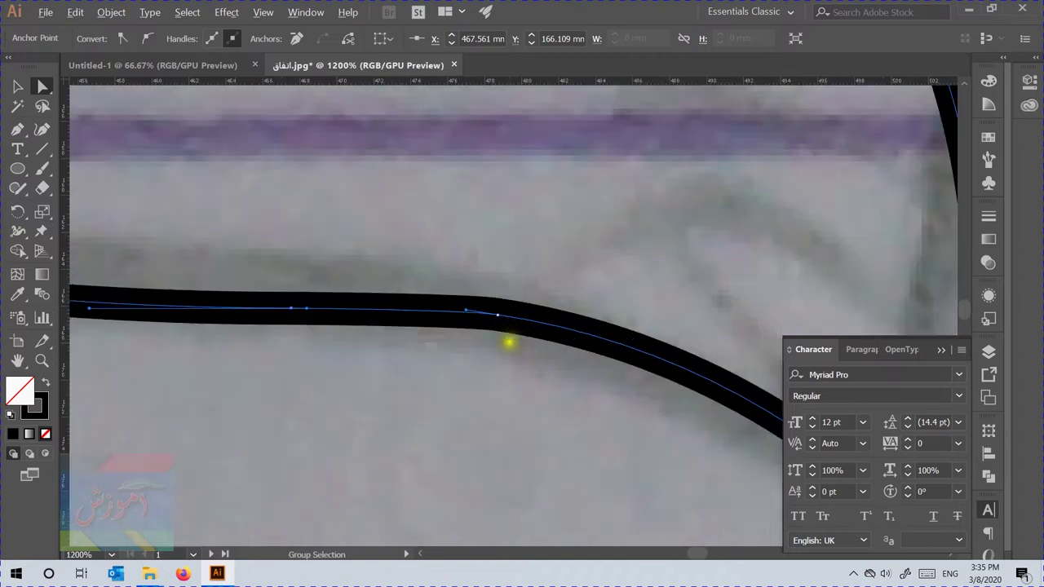
left_click(497, 303)
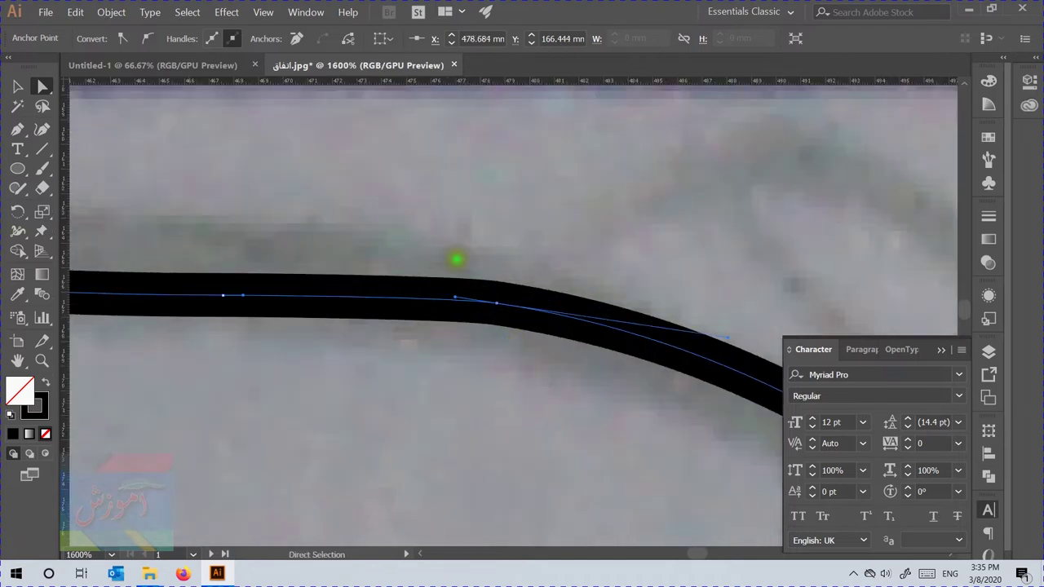
left_click(124, 38)
left_click(147, 38)
scroll(478, 342, "down", 2)
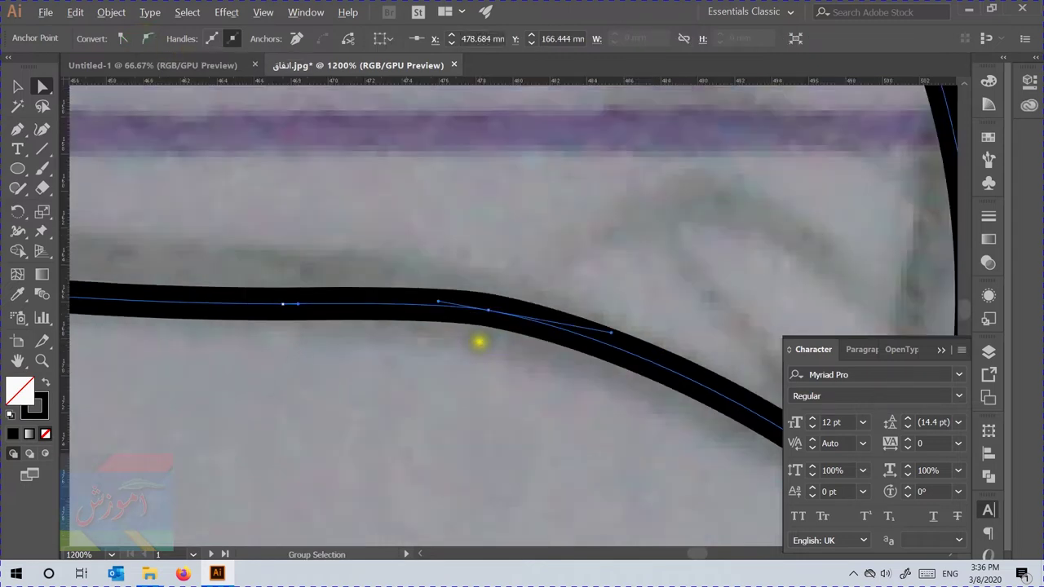
scroll(476, 343, "down", 3)
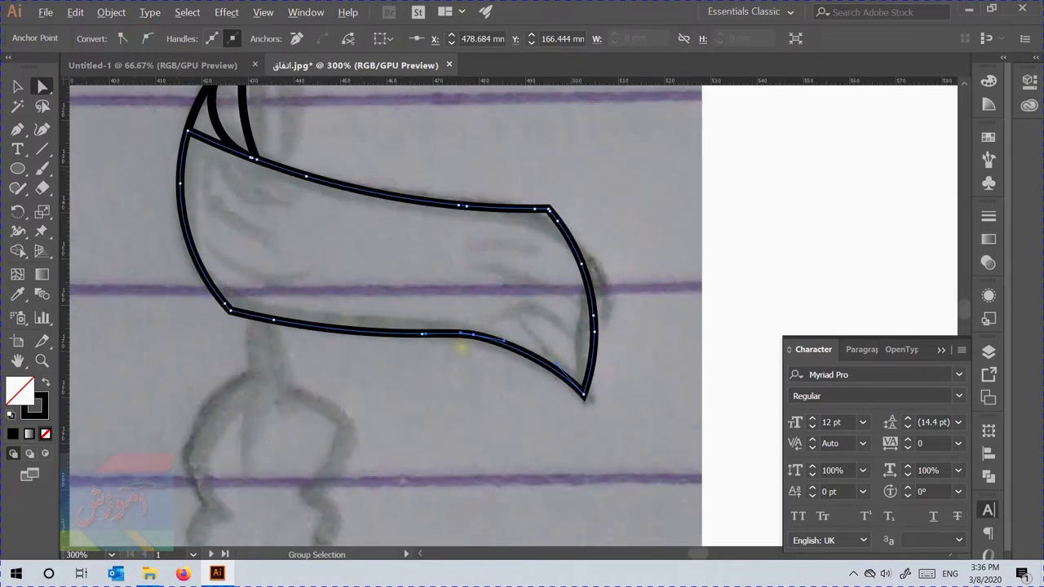
Step: Remove the redundant anchor points on both sides of the flag's upper-right corner
scroll(505, 330, "up", 4)
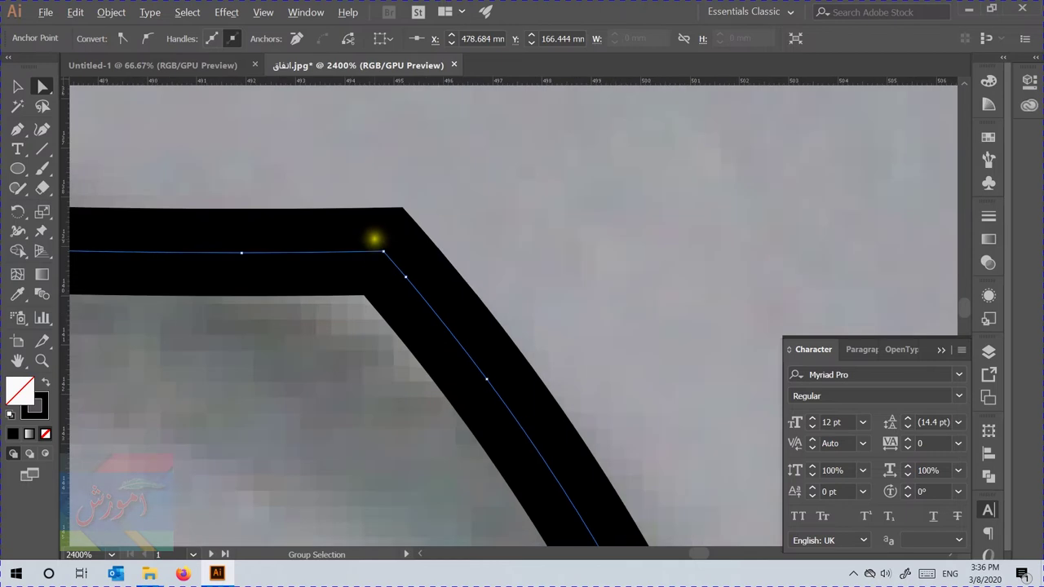
left_click(385, 305)
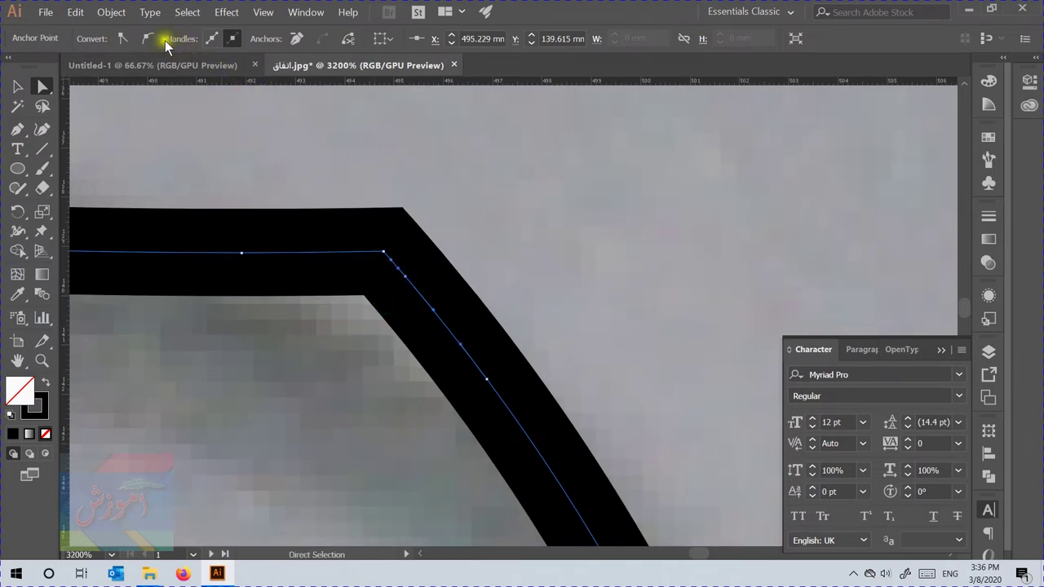
left_click(297, 38)
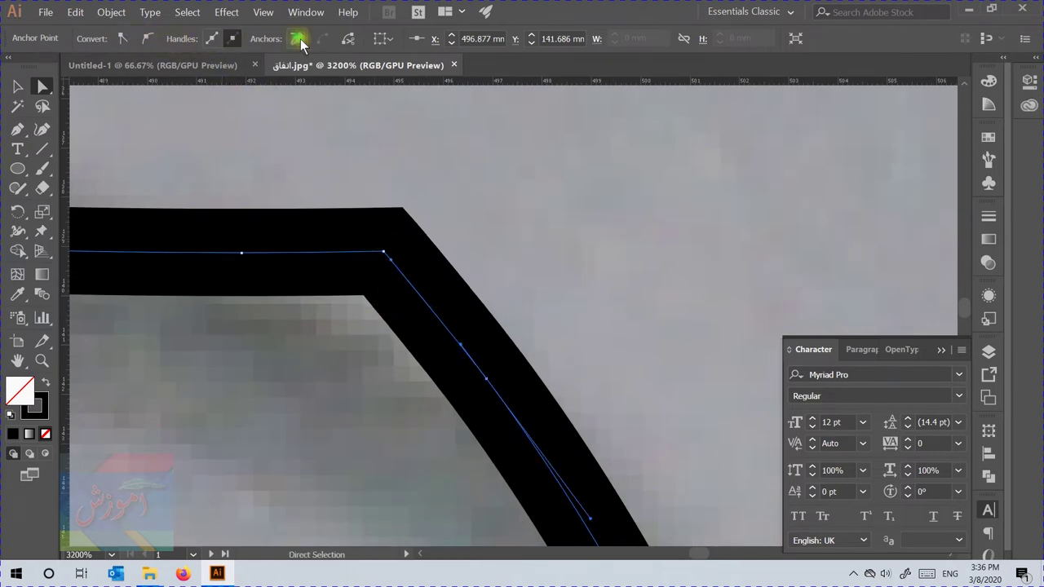
scroll(503, 310, "down", 1)
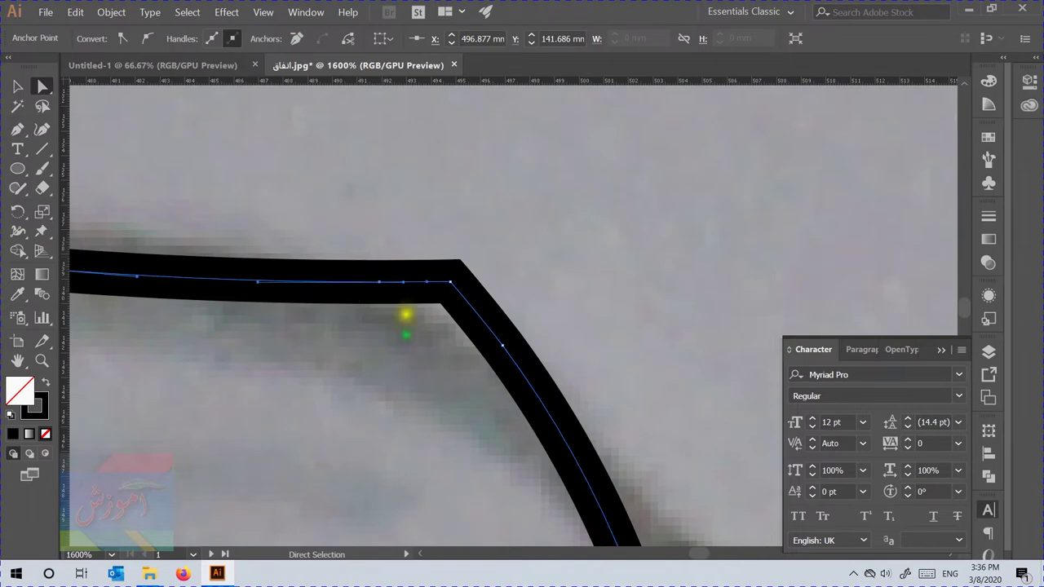
left_click(298, 38)
scroll(478, 296, "down", 5)
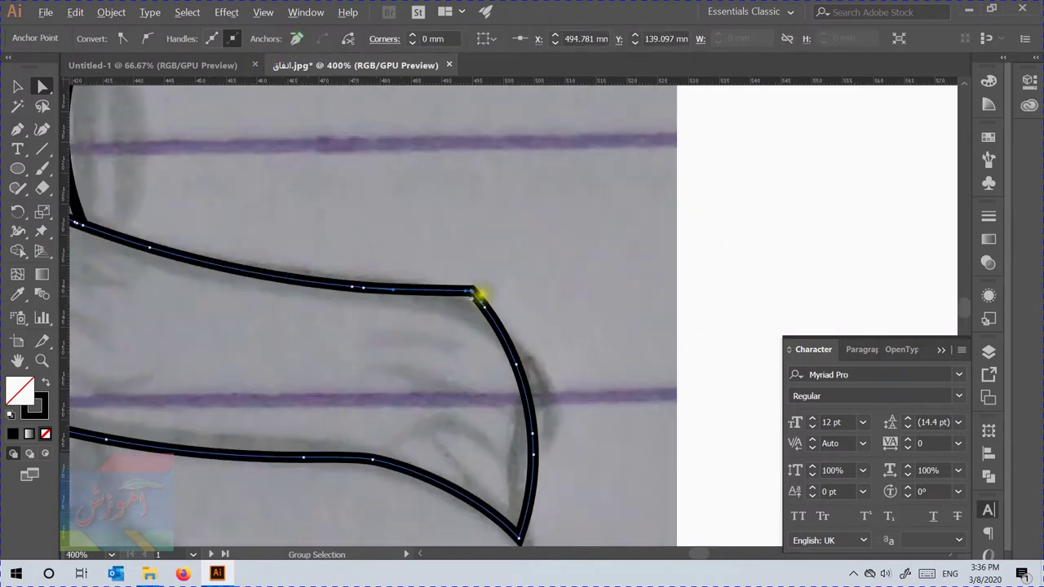
Step: Deselect the flag outline and review the cleaned flag against the whole sketch
left_click_drag(315, 315, 389, 278)
scroll(440, 264, "down", 3)
key("v")
left_click(587, 297)
left_click_drag(587, 296, 620, 256)
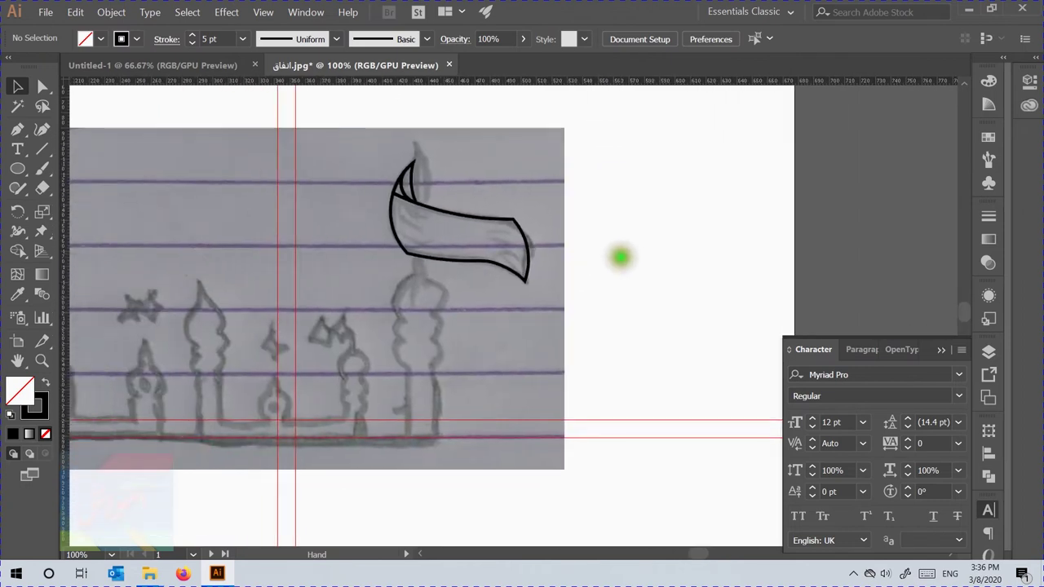
scroll(283, 341, "up", 1)
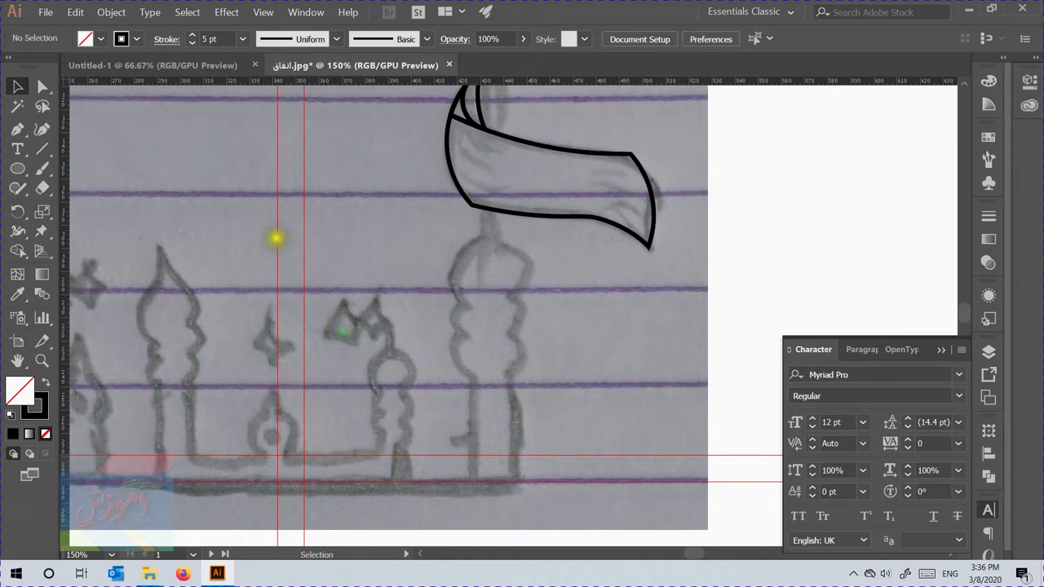
Step: Unlock the guides and place two vertical guides marking the flagpole's width, the first at the upper tip of the flag's fold
right_click(274, 257)
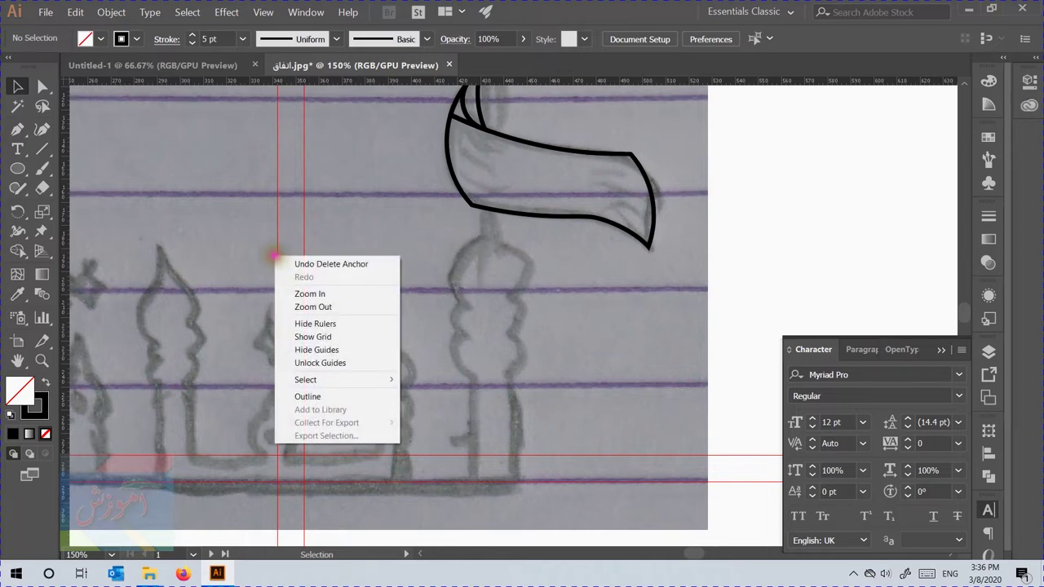
left_click(333, 363)
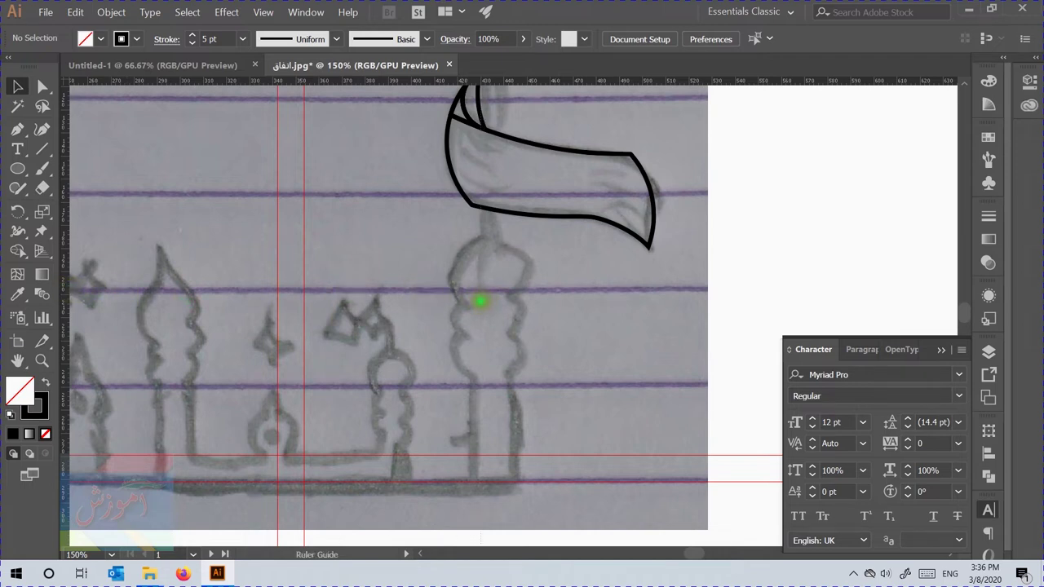
left_click(481, 301)
scroll(496, 295, "up", 4)
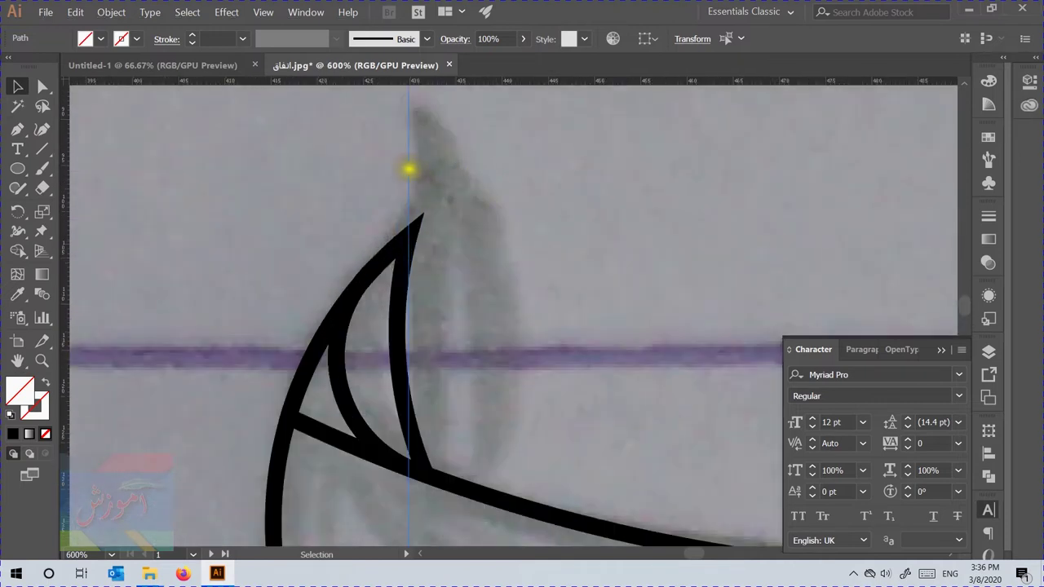
left_click_drag(408, 169, 418, 171)
left_click_drag(420, 172, 420, 171)
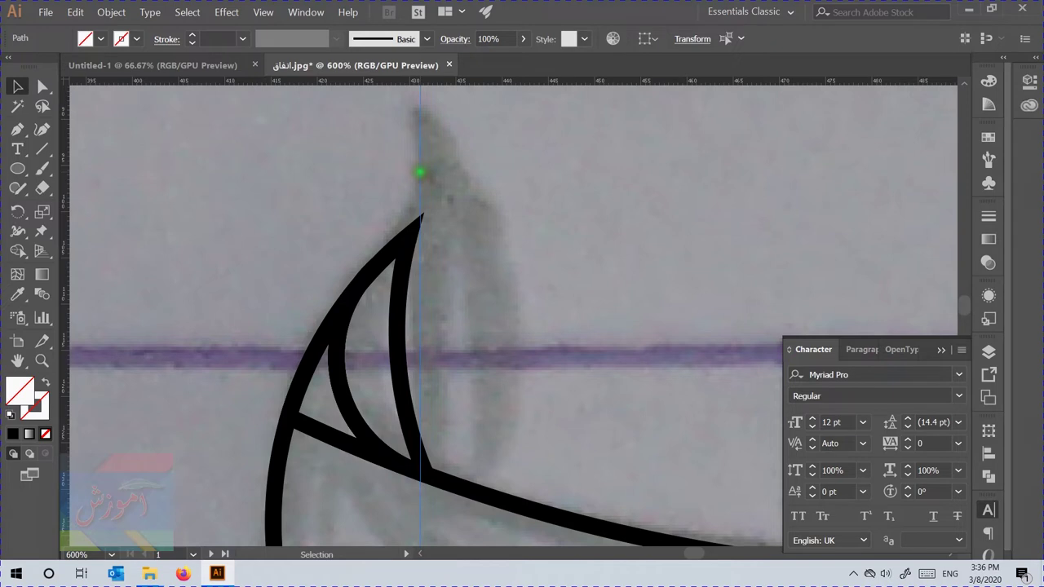
left_click_drag(420, 171, 457, 177)
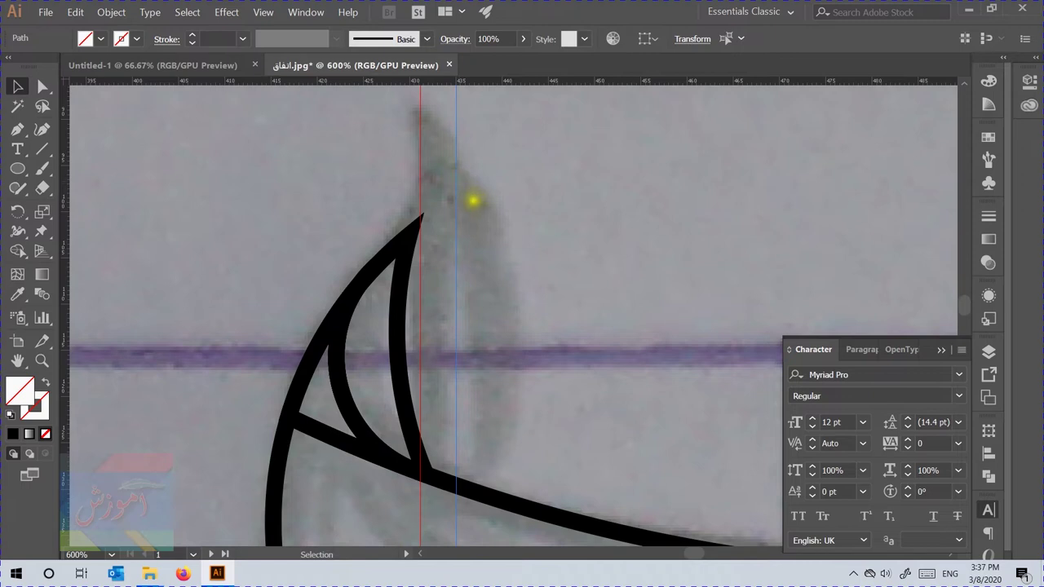
Step: Examine how the two flagpole guides line up with the sketched pole and the tower below it
scroll(469, 192, "down", 6)
scroll(472, 267, "up", 2)
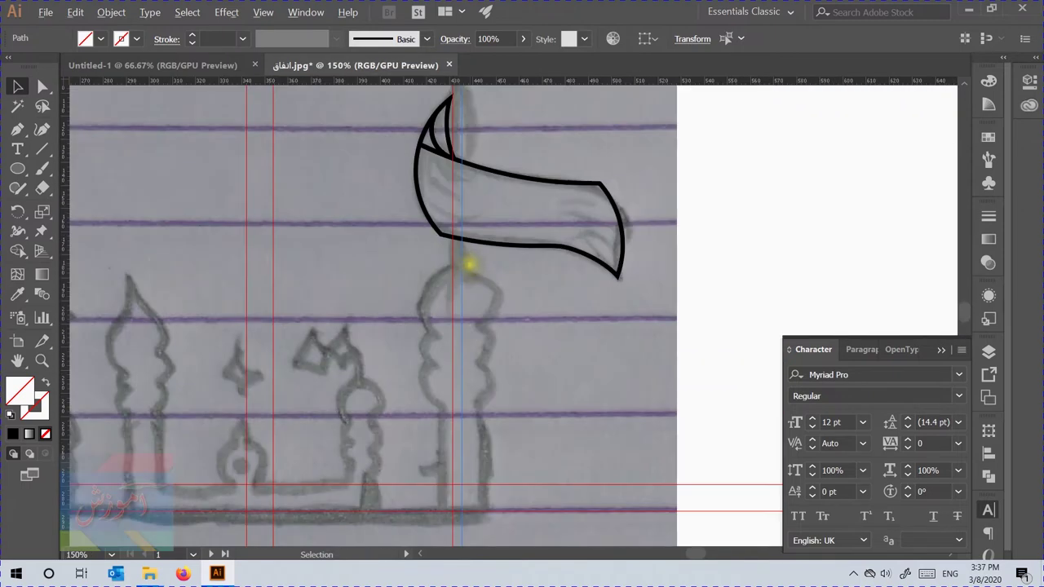
scroll(477, 421, "up", 1)
scroll(473, 399, "down", 1)
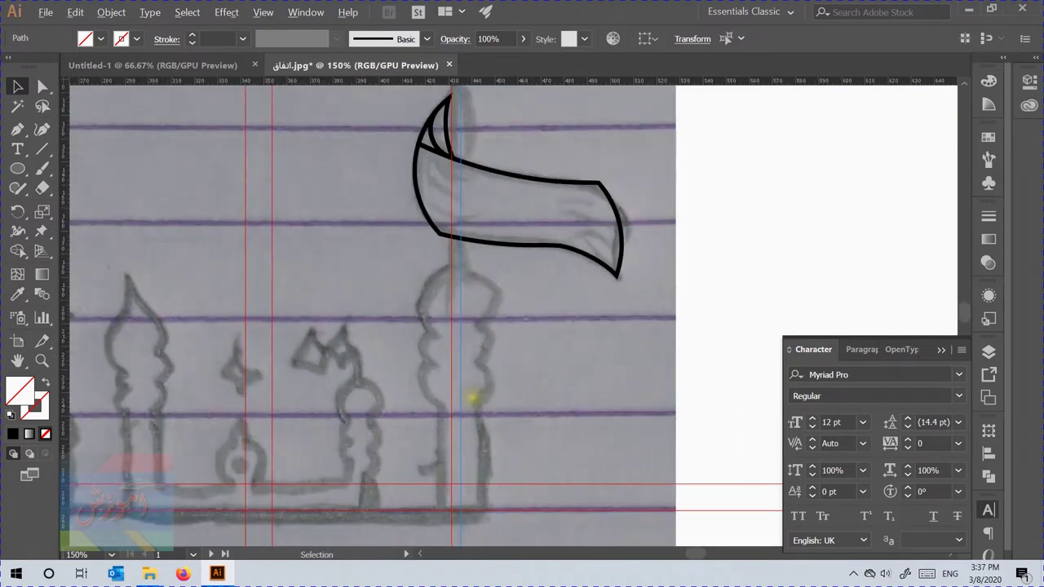
key("space")
left_click_drag(494, 270, 476, 426)
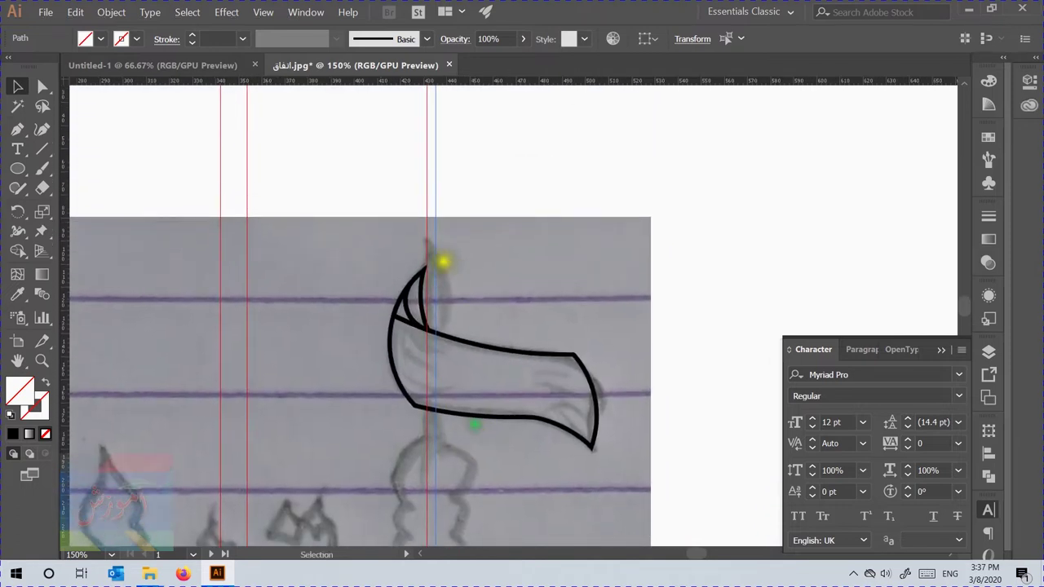
scroll(443, 260, "up", 1)
scroll(443, 261, "up", 2)
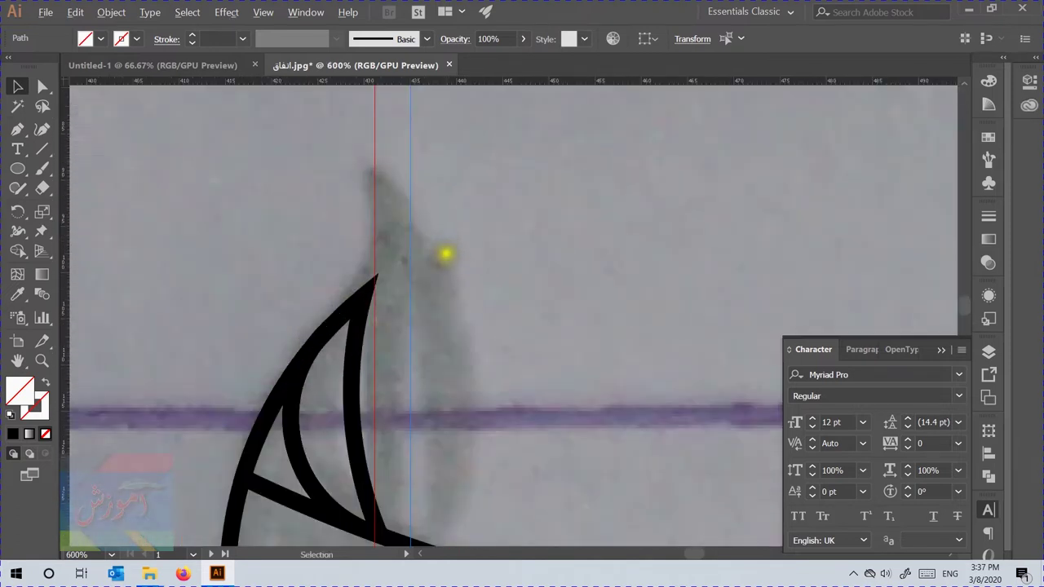
scroll(428, 220, "down", 5)
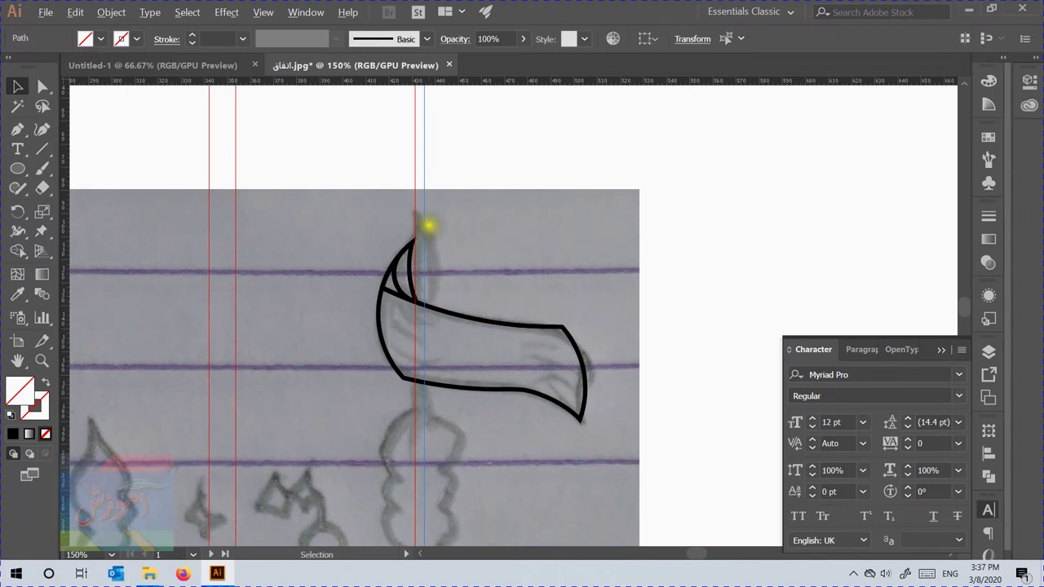
scroll(456, 302, "down", 3)
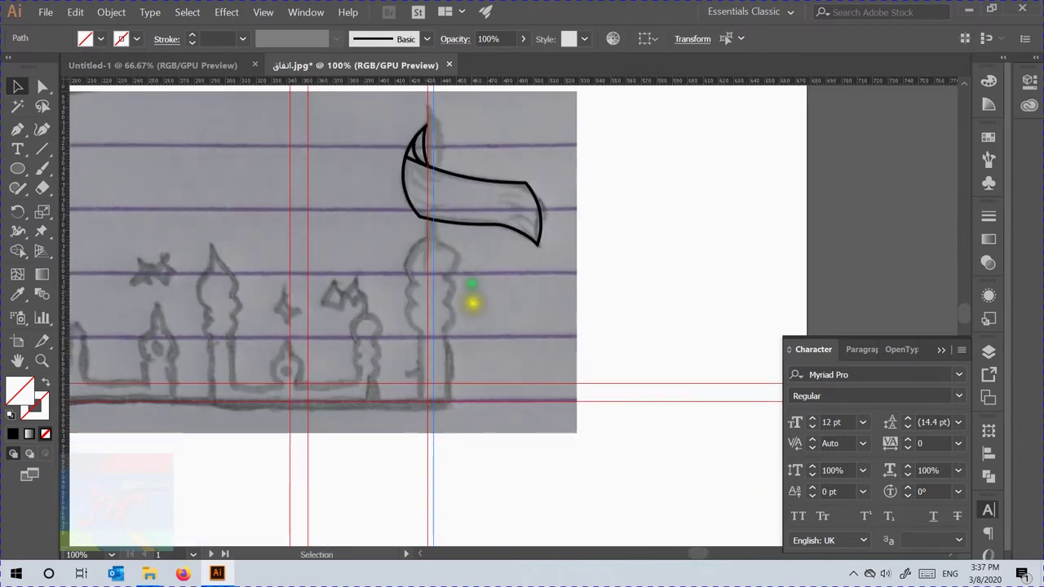
scroll(473, 298, "up", 1)
left_click_drag(505, 297, 494, 295)
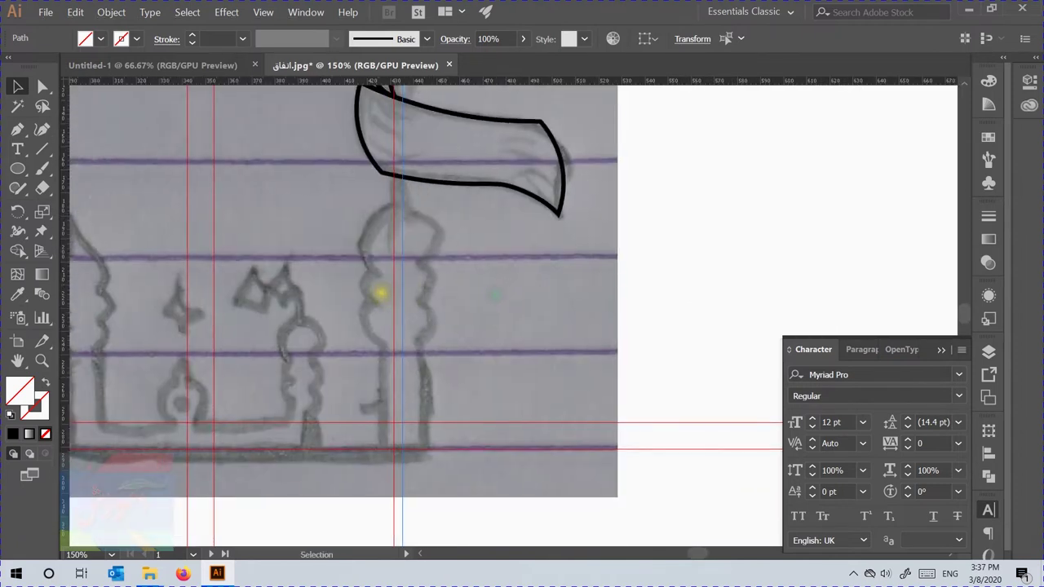
Step: Add one vertical guide on each side of the flagpole guides with matching spacing to mark the tower shaft's width
left_click_drag(149, 338, 389, 338)
scroll(392, 326, "up", 5)
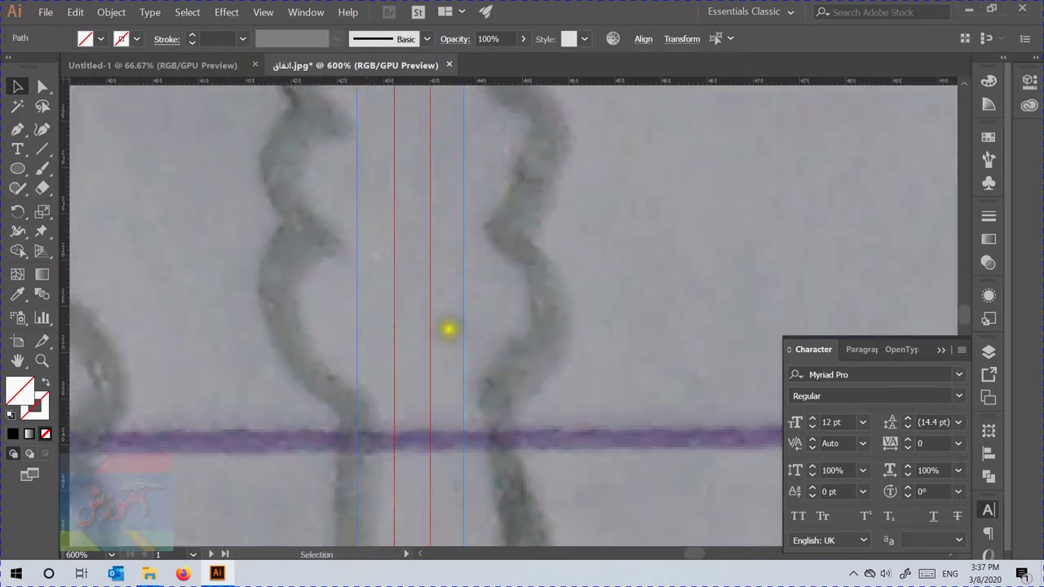
scroll(449, 329, "up", 4)
left_click_drag(506, 323, 514, 324)
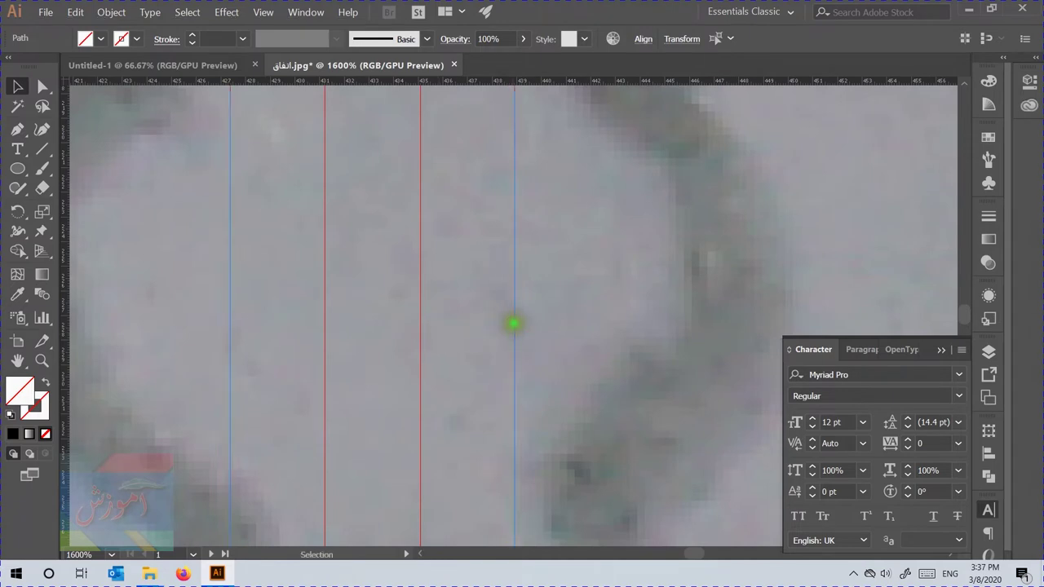
scroll(505, 330, "down", 9)
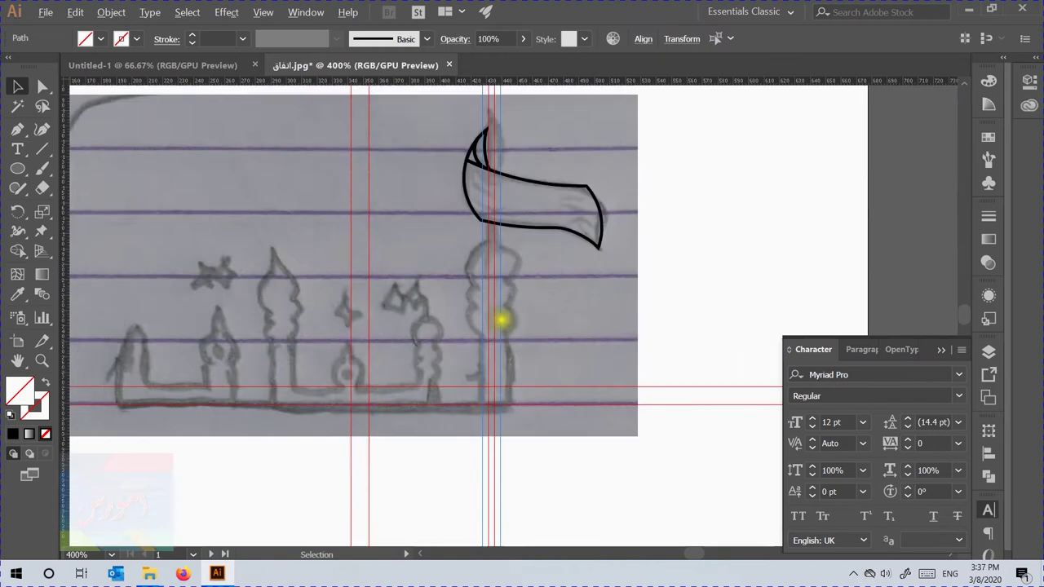
Step: Lock the guides and check their positions against the flag and the tower
right_click(447, 402)
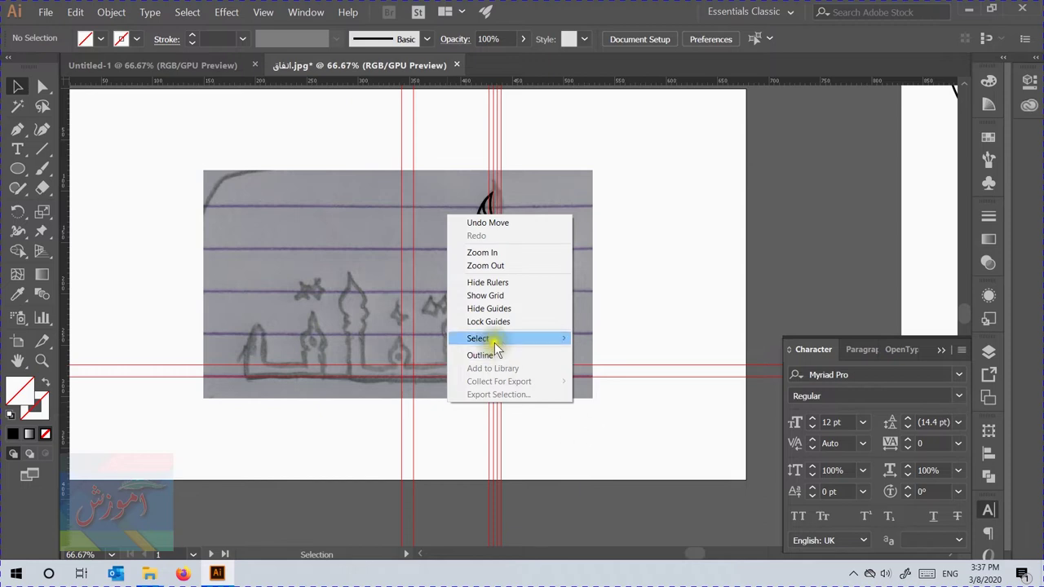
left_click(492, 321)
scroll(526, 278, "up", 5)
scroll(397, 238, "down", 3)
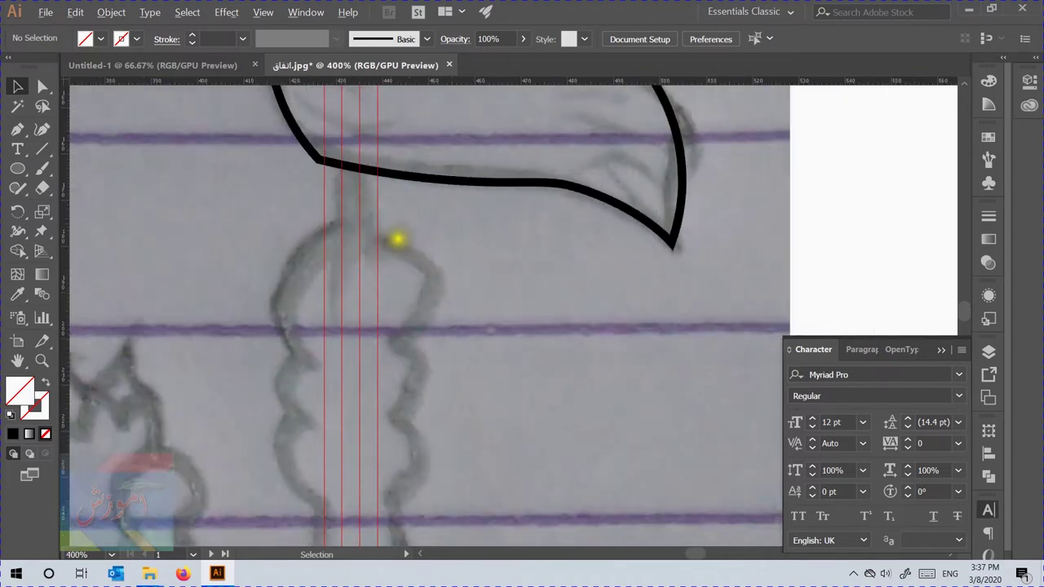
left_click_drag(471, 224, 482, 341)
scroll(401, 302, "down", 2)
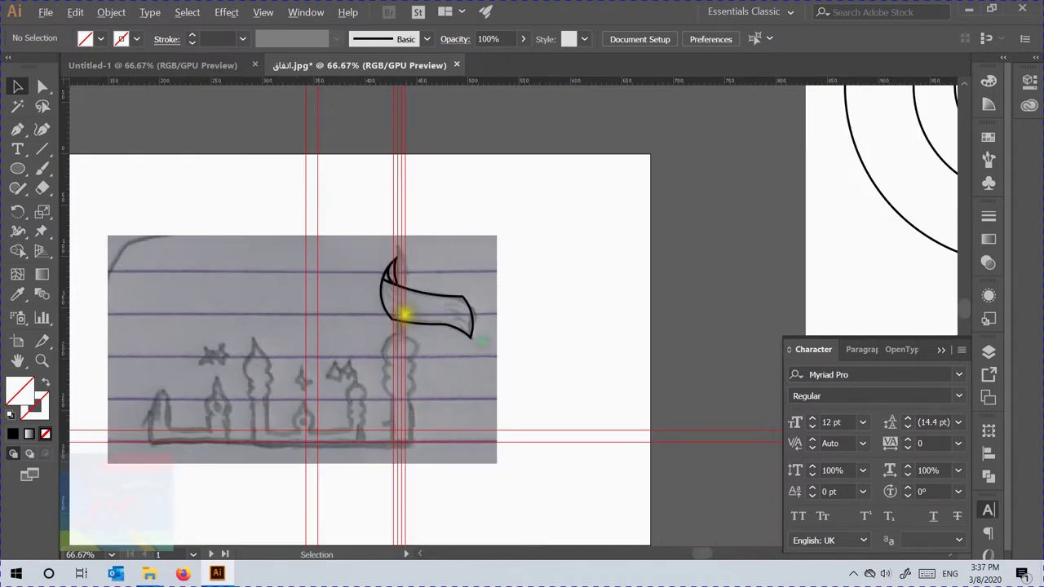
scroll(404, 314, "up", 1)
scroll(403, 313, "up", 1)
scroll(401, 311, "down", 1)
Step: Copy the smallest golden-ratio circle from the second artboard onto the head of the tower below the flag
left_click_drag(610, 326, 268, 314)
scroll(470, 325, "down", 2)
scroll(470, 324, "down", 1)
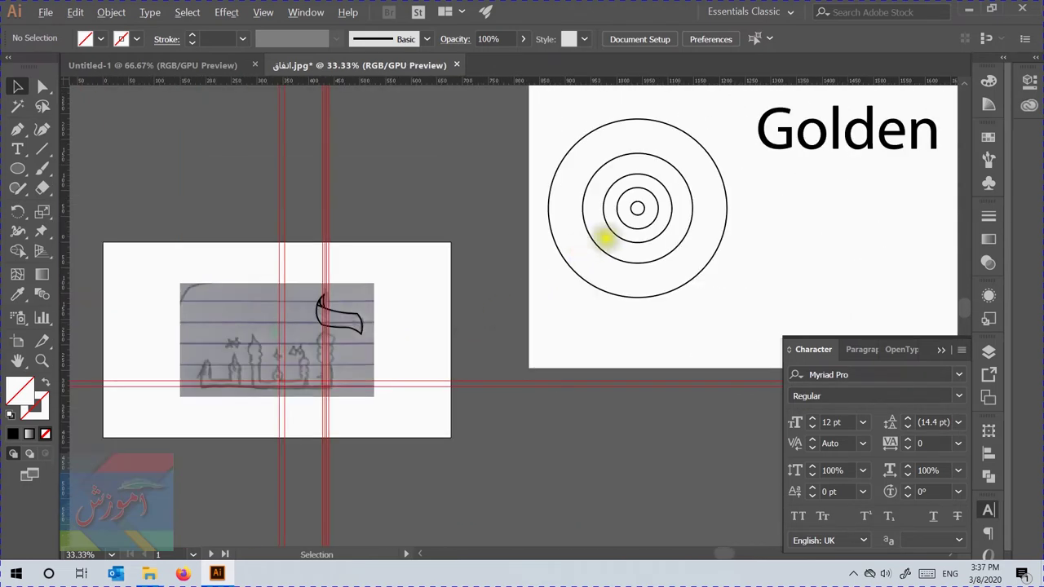
scroll(434, 280, "up", 1)
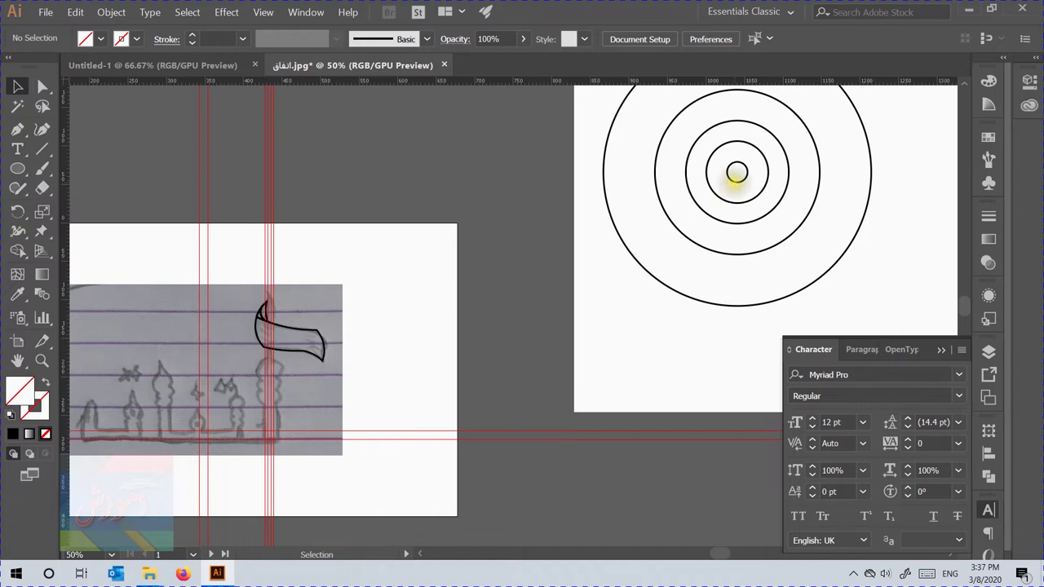
left_click(737, 172)
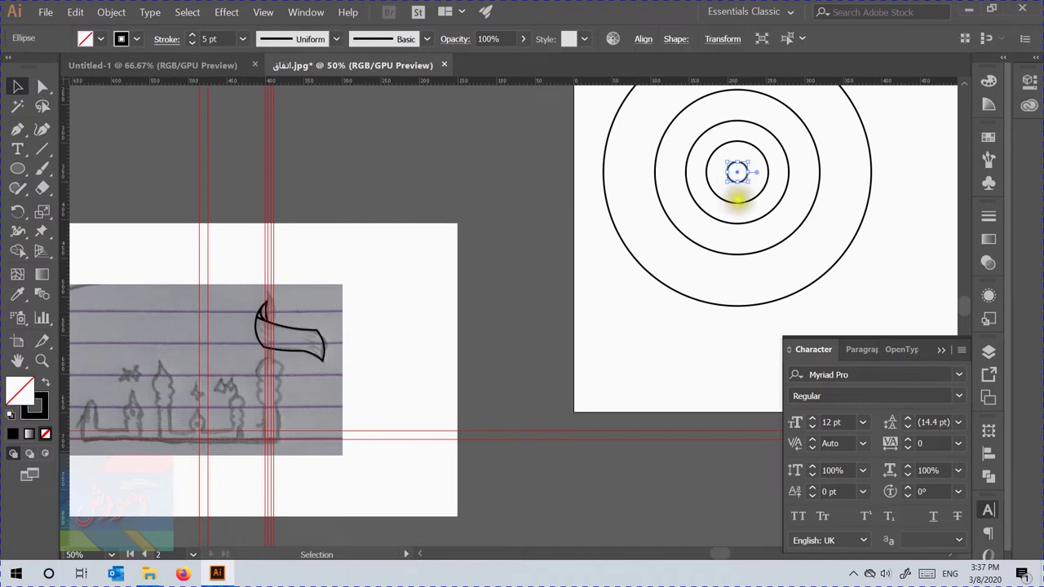
left_click(739, 200)
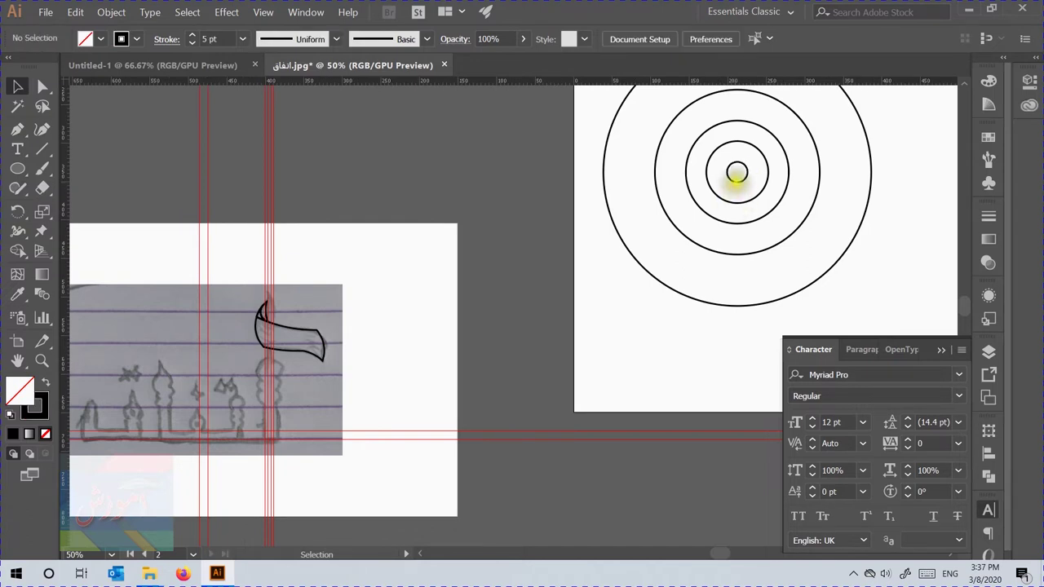
left_click(736, 174)
key("ctrl+c")
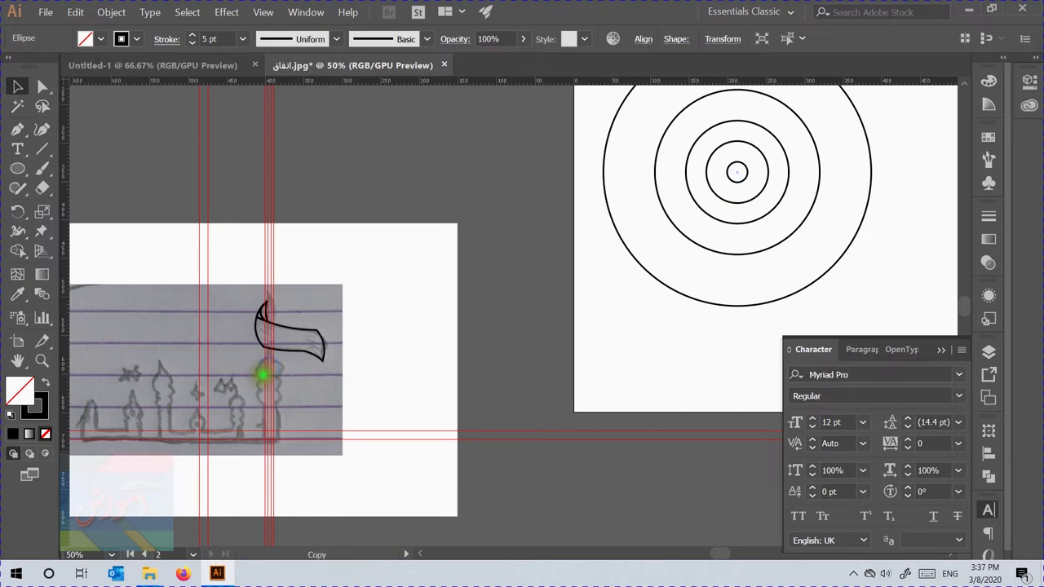
Step: Align the copied circle with the sketched tower head, centred between the vertical guides
scroll(261, 374, "up", 5)
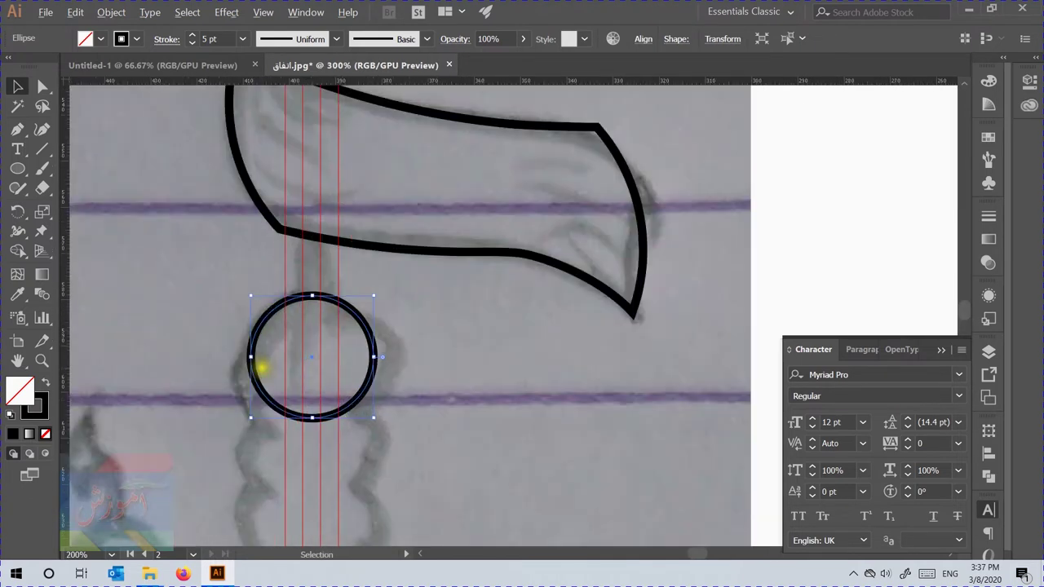
scroll(338, 379, "up", 1)
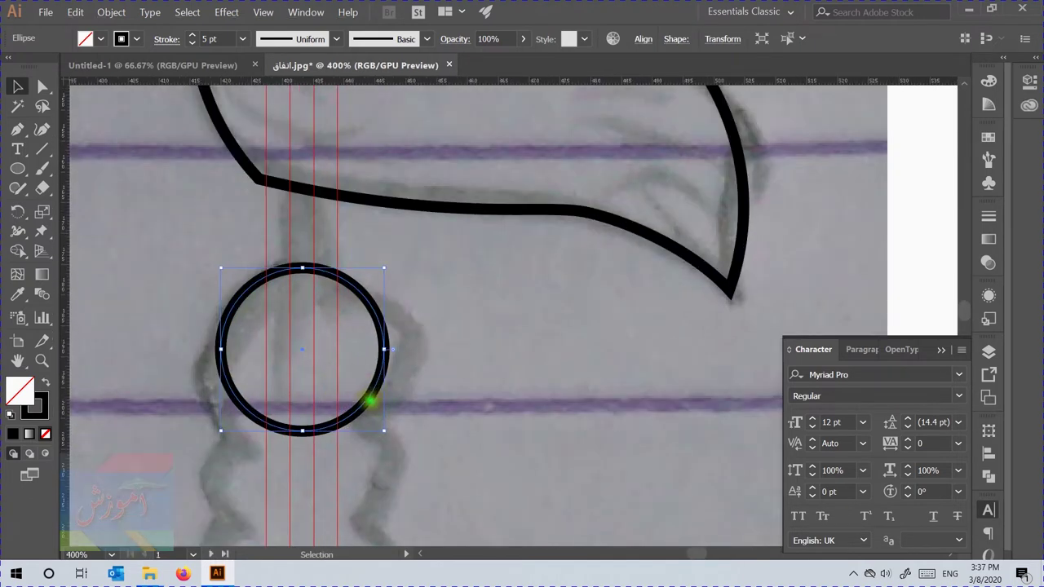
left_click(367, 400)
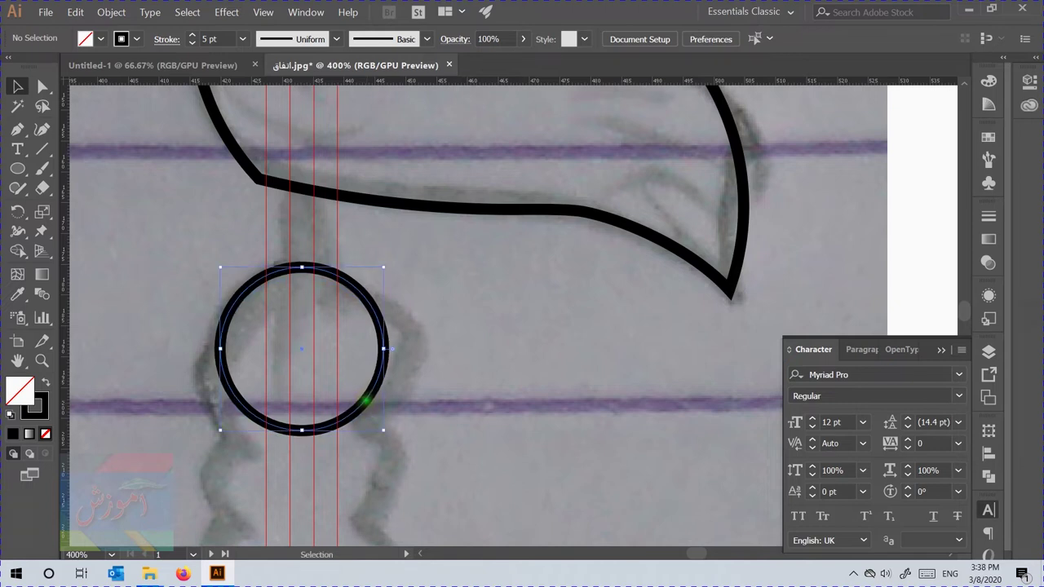
Step: Duplicate the circle straight down and repeat the duplication once to stack three touching circles along the tower
scroll(398, 365, "down", 2)
left_click_drag(428, 375, 425, 340)
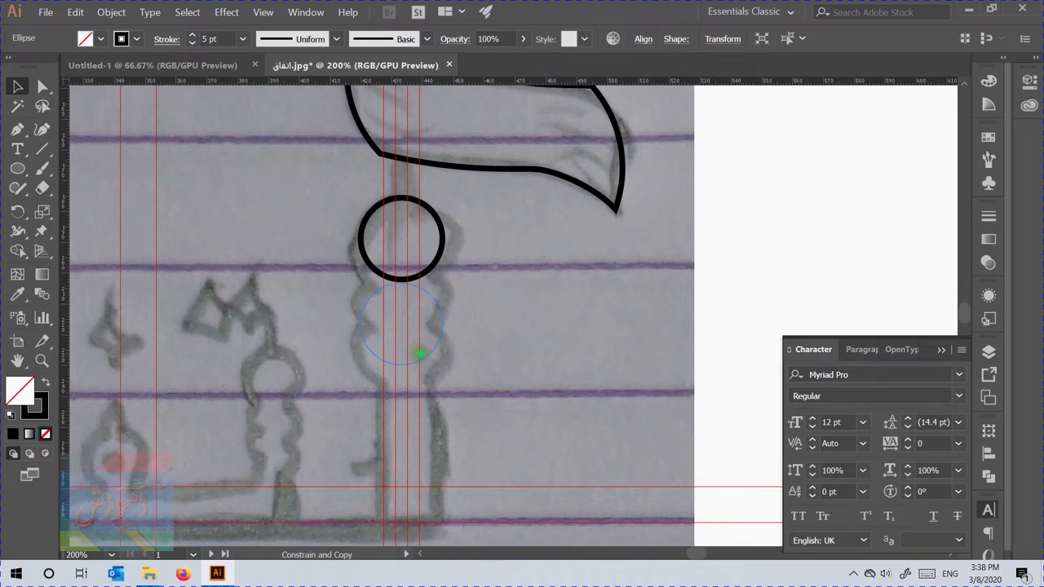
left_click_drag(419, 354, 418, 351)
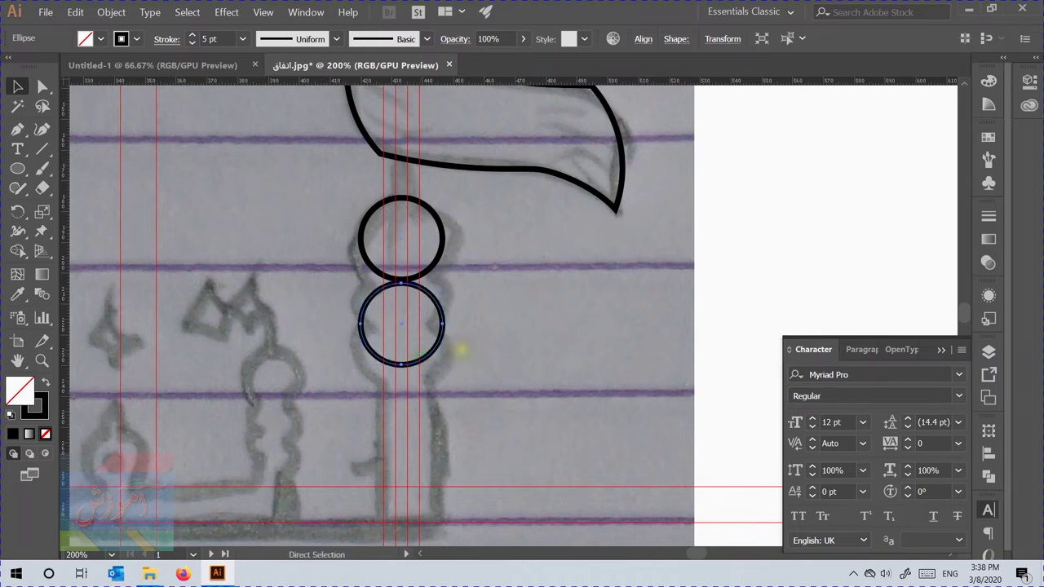
key("ctrl+d")
scroll(461, 351, "down", 2)
scroll(461, 351, "up", 1)
left_click_drag(467, 359, 611, 333)
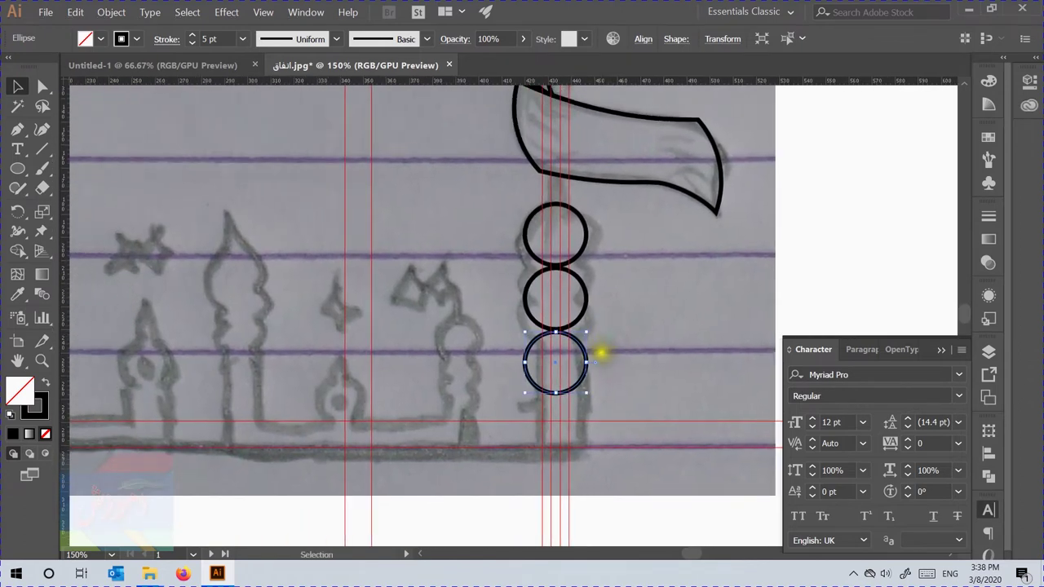
Step: Draw a rectangle between the two outer guides, from the top circle's upper edge down to the base guide, as the tower shaft
scroll(635, 258, "up", 1)
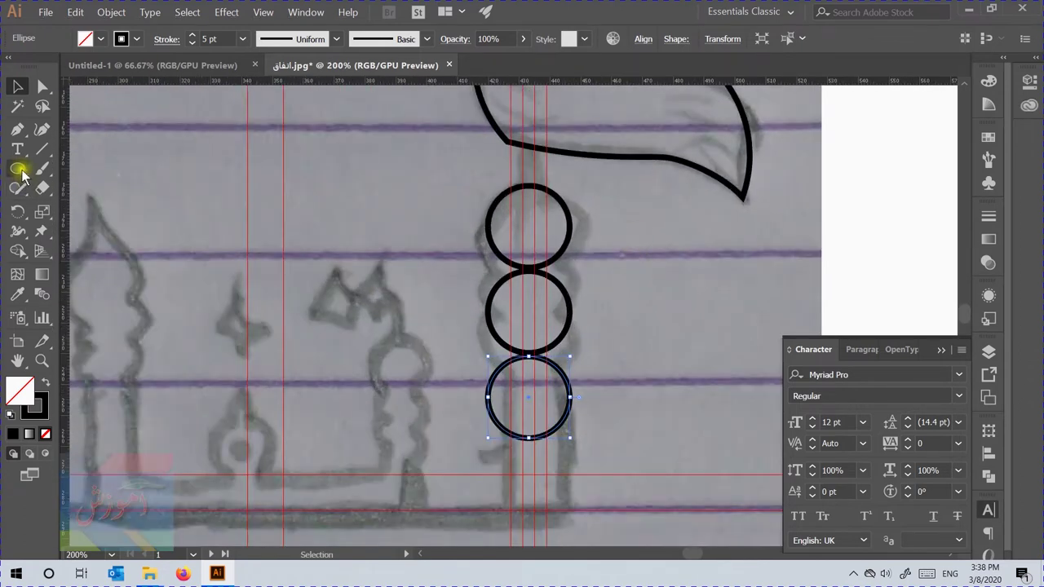
left_click_drag(19, 170, 88, 170)
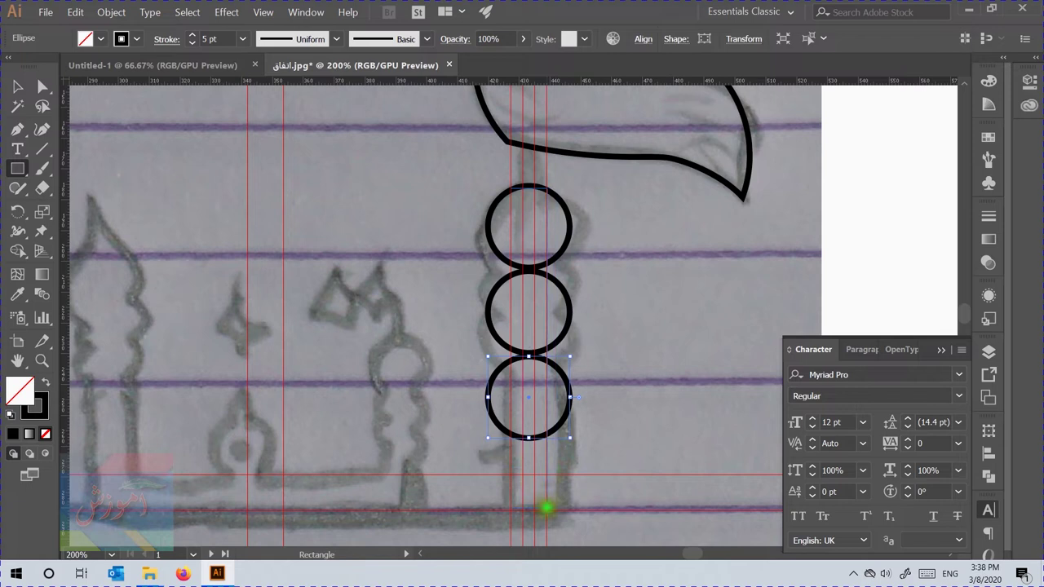
left_click_drag(547, 510, 547, 511)
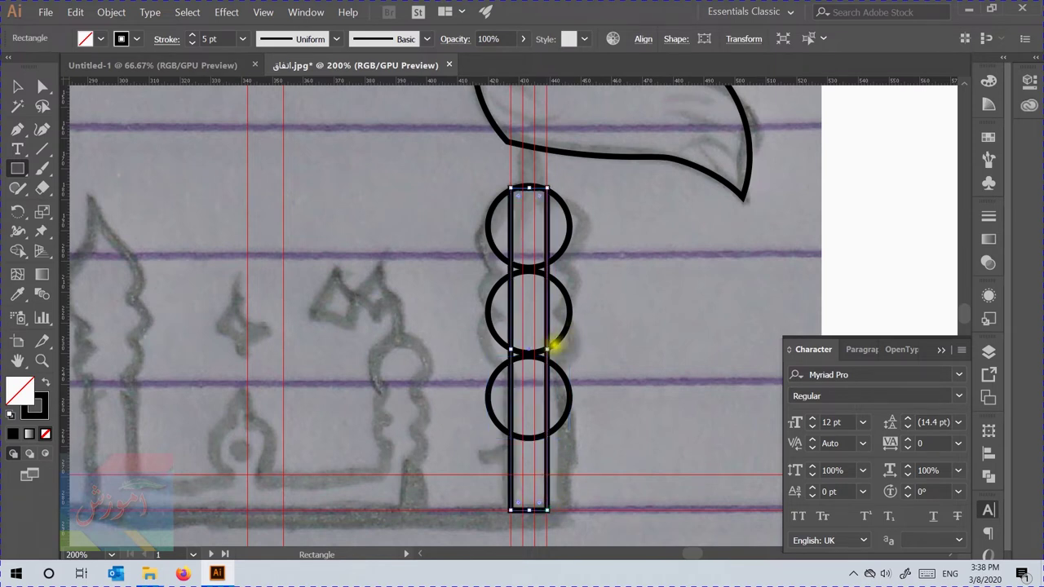
left_click_drag(547, 349, 547, 353)
Step: Lower the shaft rectangle's upper edge so it sits inside the top tower circle
left_click(432, 231)
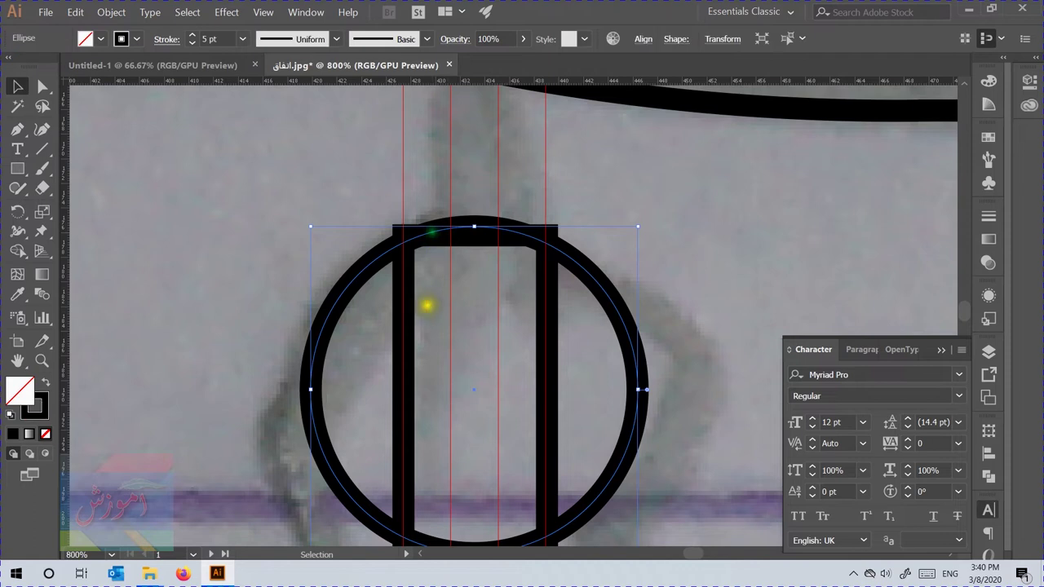
left_click(396, 313)
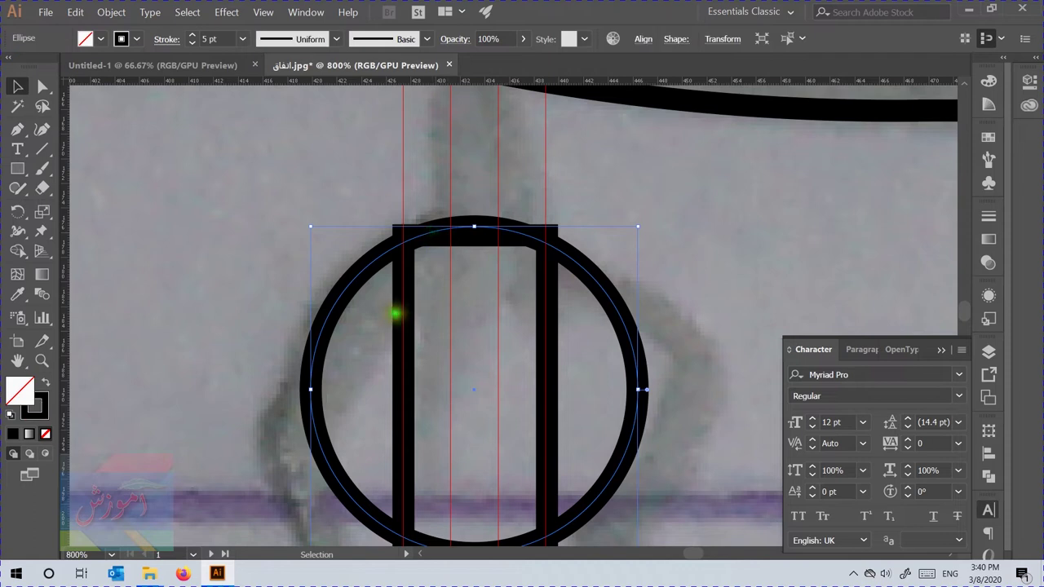
right_click(423, 168)
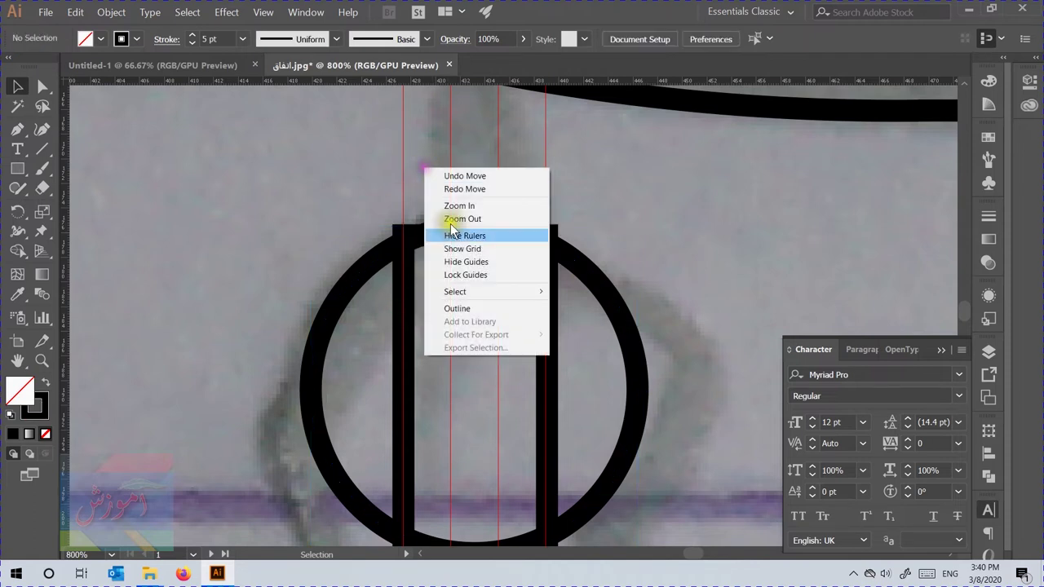
left_click(470, 265)
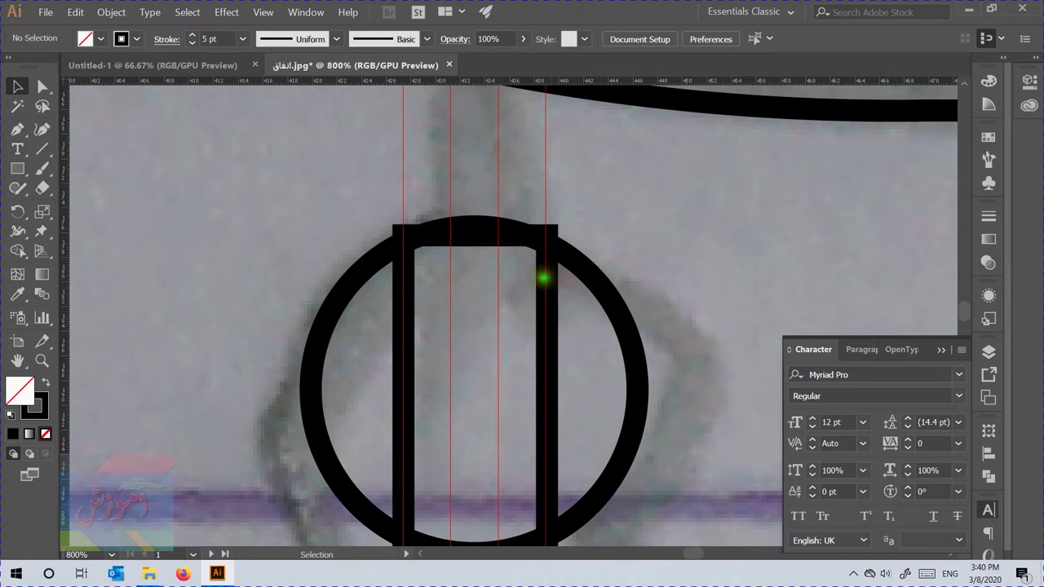
left_click(472, 234)
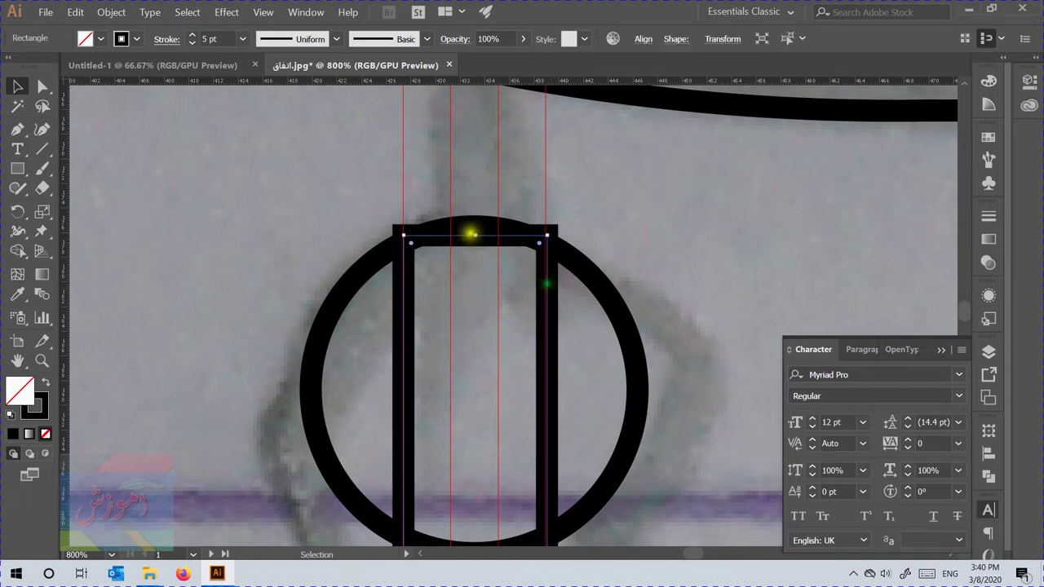
left_click_drag(473, 236, 473, 315)
scroll(473, 315, "down", 4)
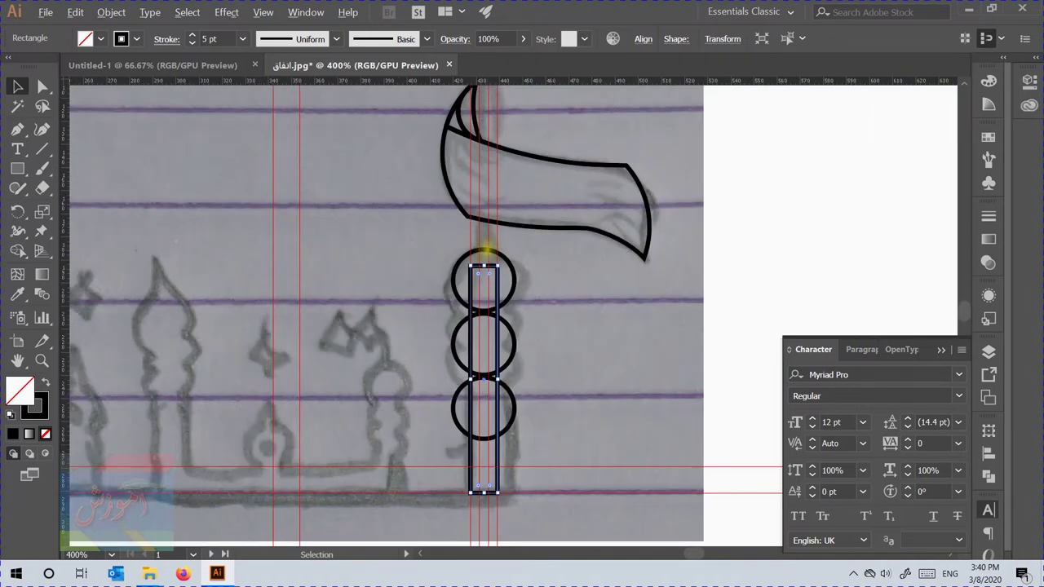
Step: Duplicate the shaft rectangle upward toward the flag and narrow the copy to the width between the two inner guides
scroll(486, 247, "up", 5)
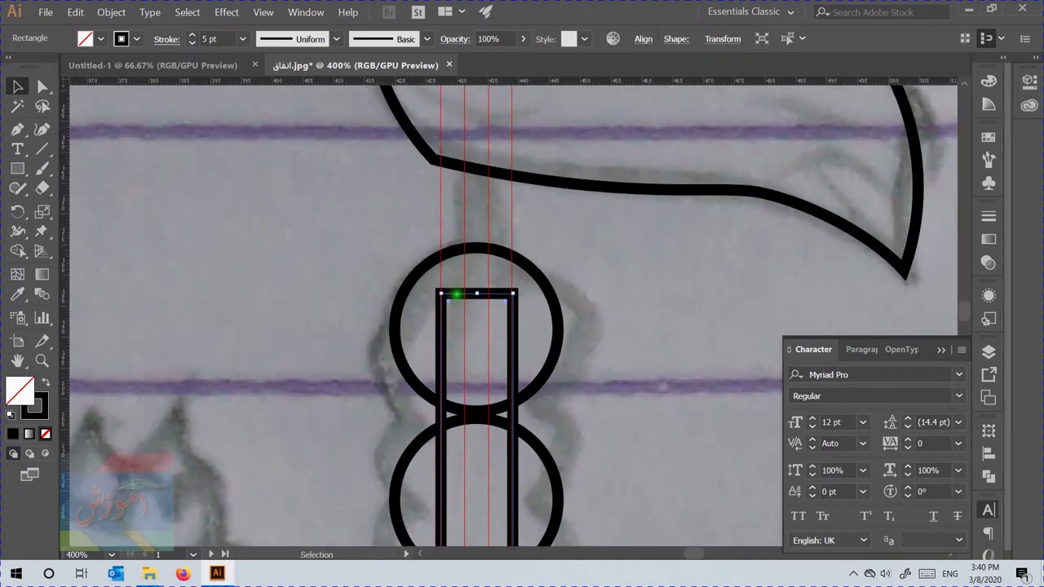
left_click_drag(457, 293, 456, 191)
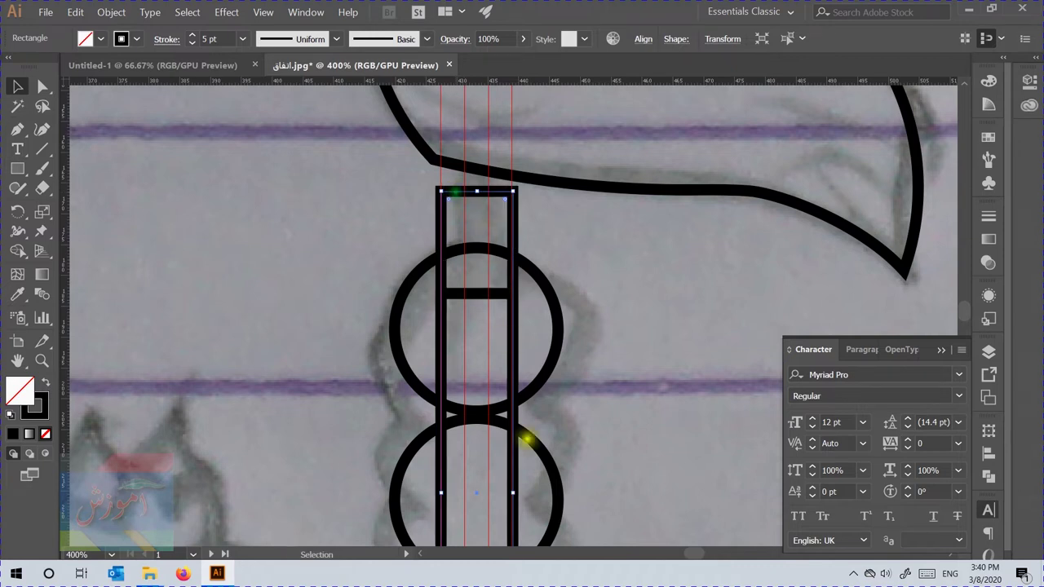
mouse_move(512, 493)
left_mouse_down()
mouse_move(457, 495)
mouse_move(464, 499)
left_mouse_up()
scroll(491, 258, "down", 2)
scroll(489, 253, "down", 3)
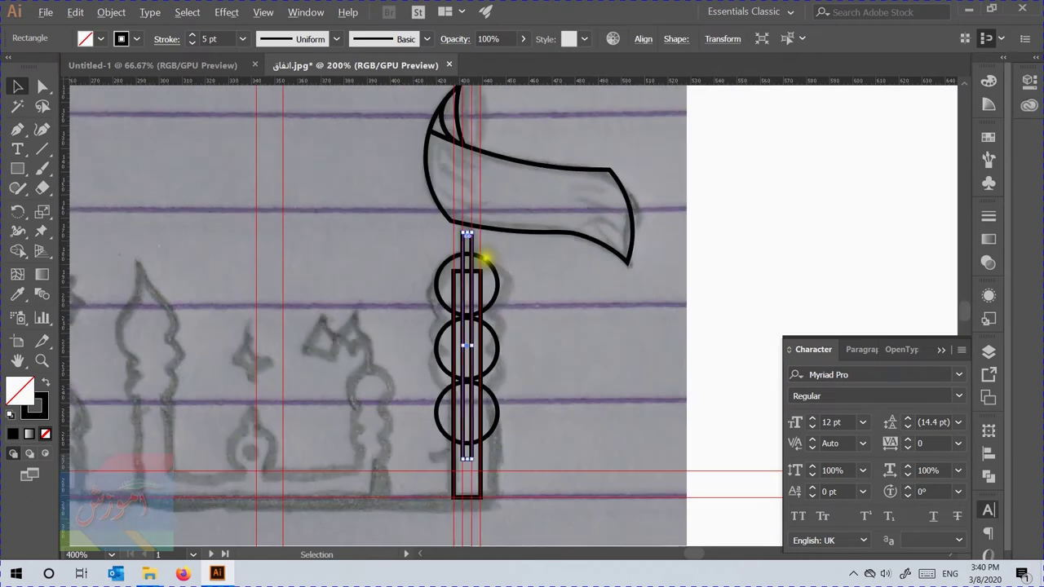
Step: Extend the narrow rectangle's upper end up through the flag and past its tip to form the flagpole
scroll(478, 130, "up", 3)
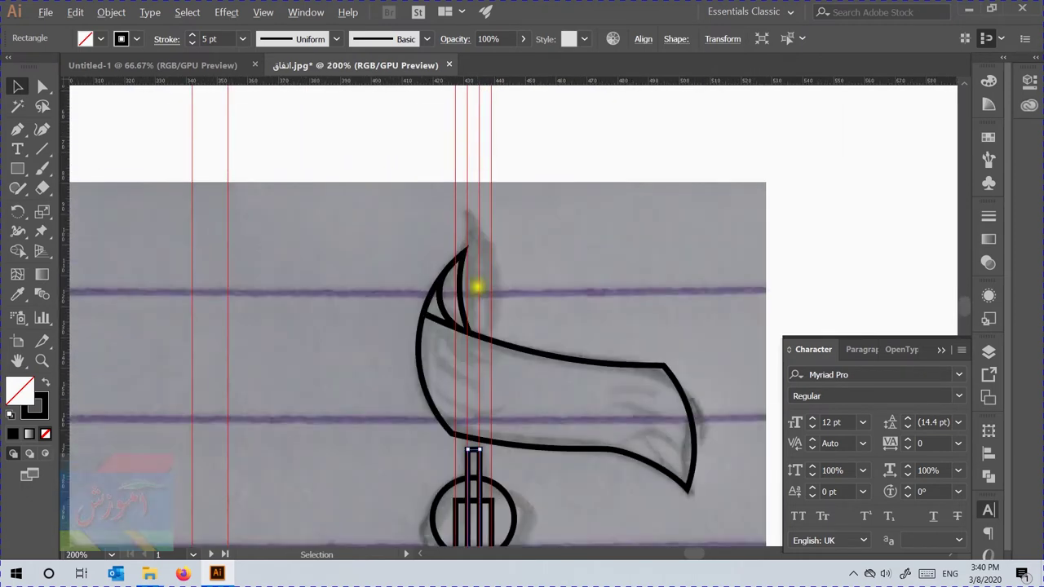
scroll(479, 448, "up", 2)
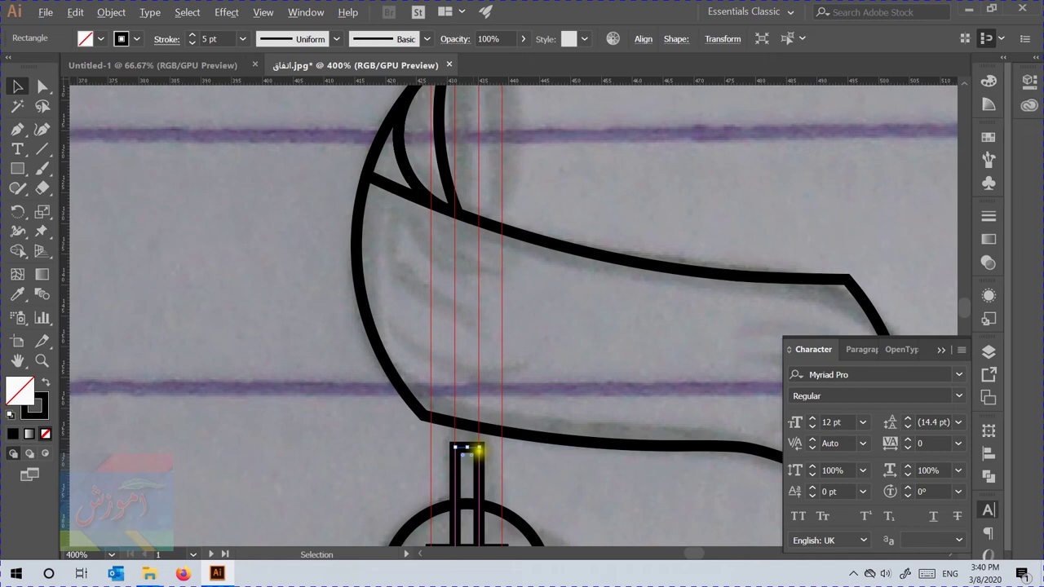
left_click_drag(467, 447, 464, 103)
scroll(496, 192, "up", 2)
left_click_drag(467, 232, 463, 156)
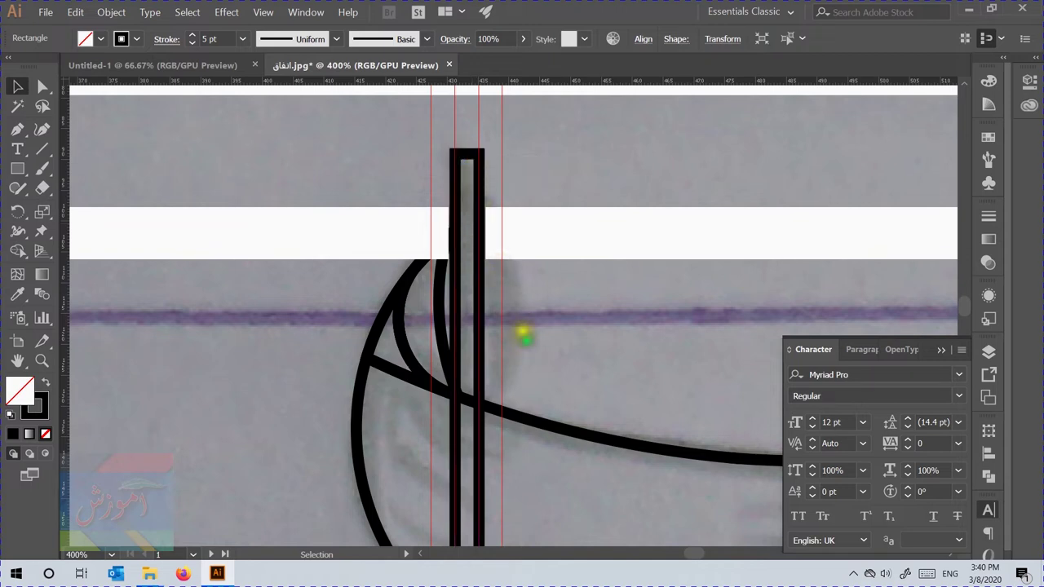
Step: Examine how the flagpole rectangle lines up with the flag, the guides and the tower circles
left_click(527, 340)
scroll(478, 310, "down", 3)
scroll(481, 302, "up", 5)
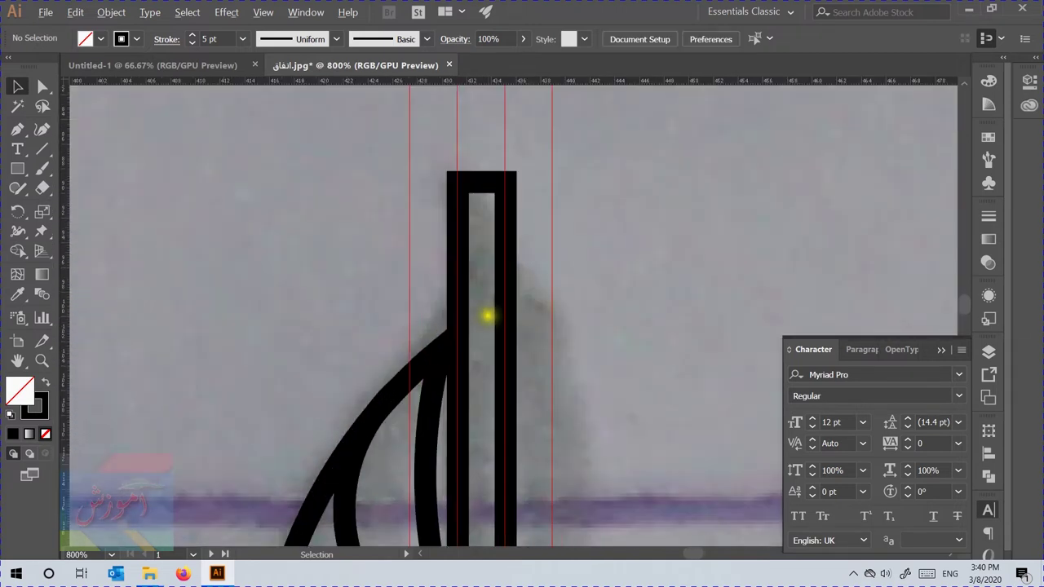
scroll(487, 315, "down", 6)
scroll(506, 380, "up", 2)
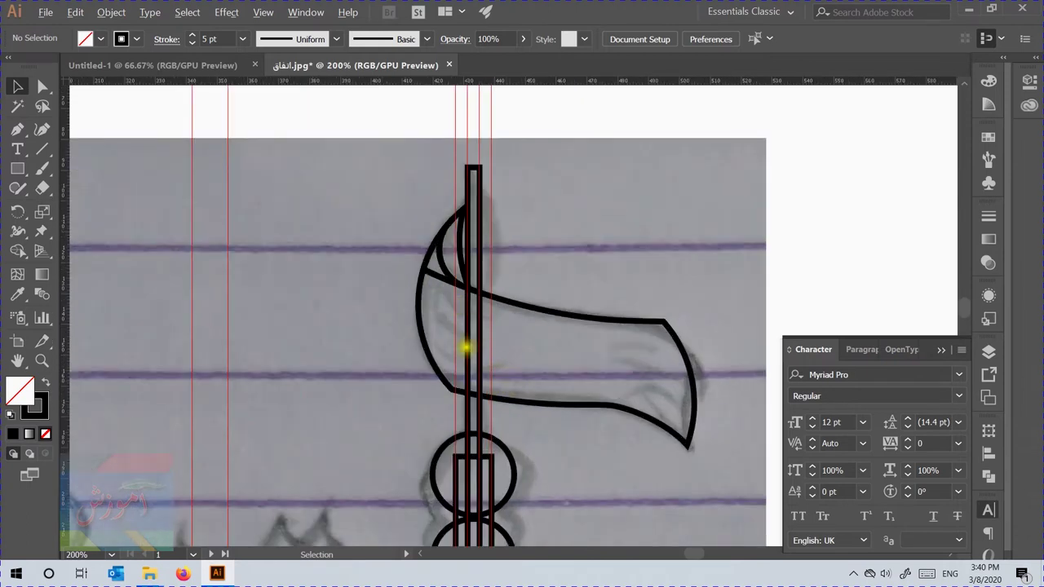
scroll(466, 334, "down", 2)
scroll(468, 368, "up", 3)
scroll(468, 364, "down", 2)
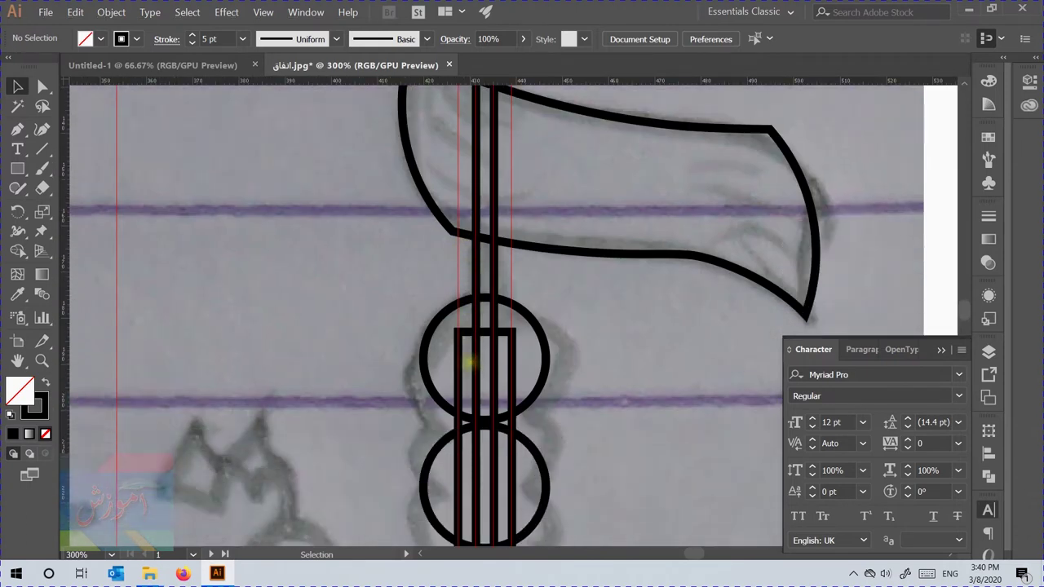
Step: Scale down the two lower tower circles proportionally and move them up until they touch the larger top circle
scroll(387, 233, "down", 3)
left_click(538, 275, "shift")
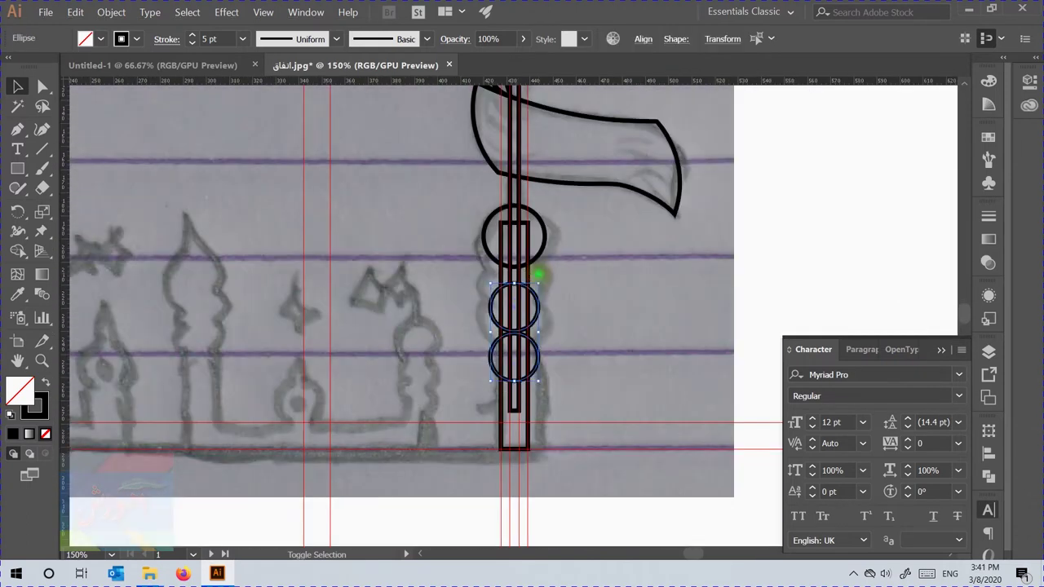
scroll(538, 277, "up", 3)
left_click_drag(502, 320, 515, 291)
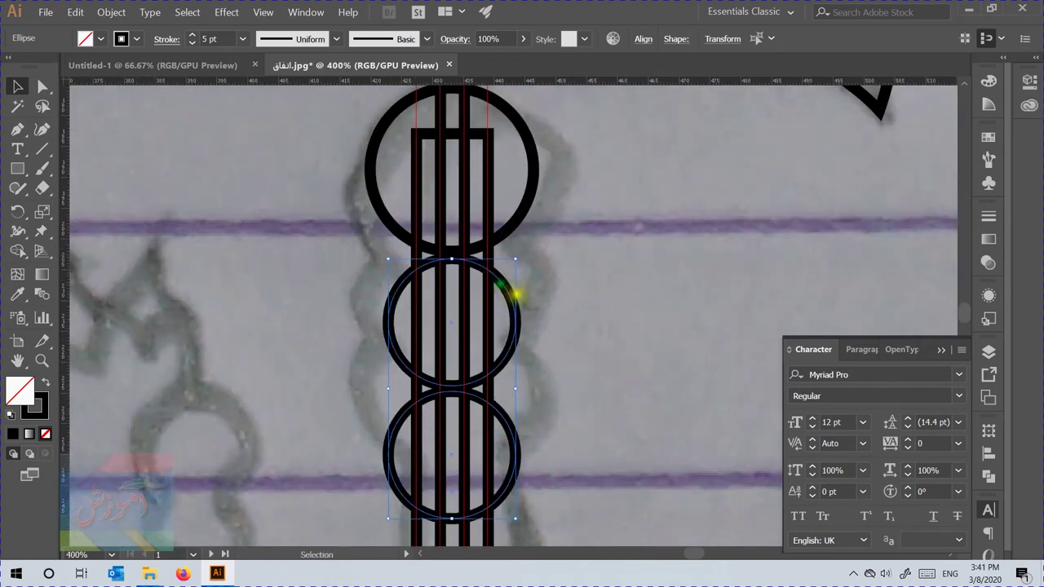
left_click(543, 305)
scroll(552, 319, "down", 2)
scroll(552, 319, "down", 1)
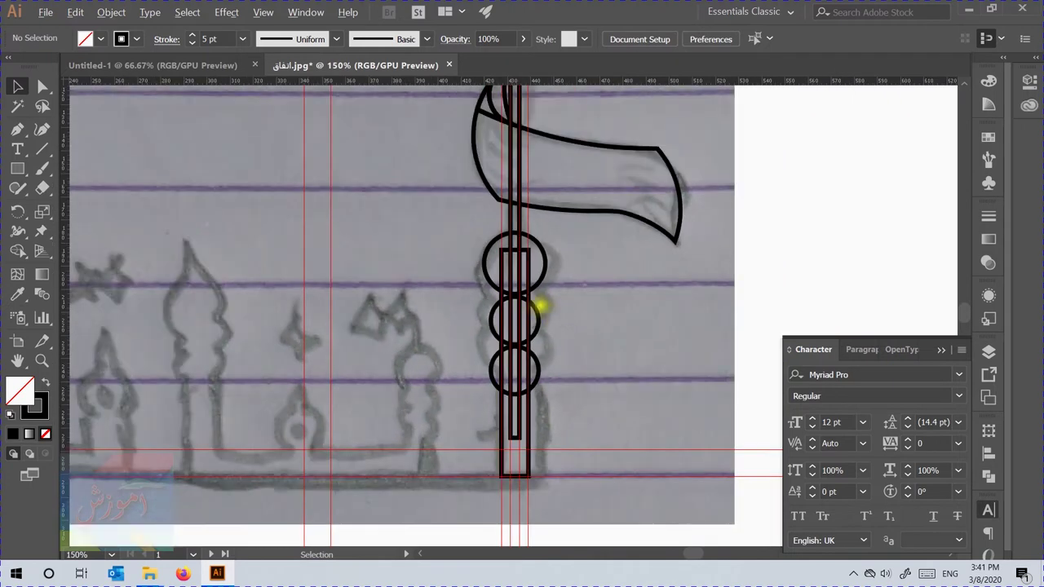
scroll(535, 304, "up", 1)
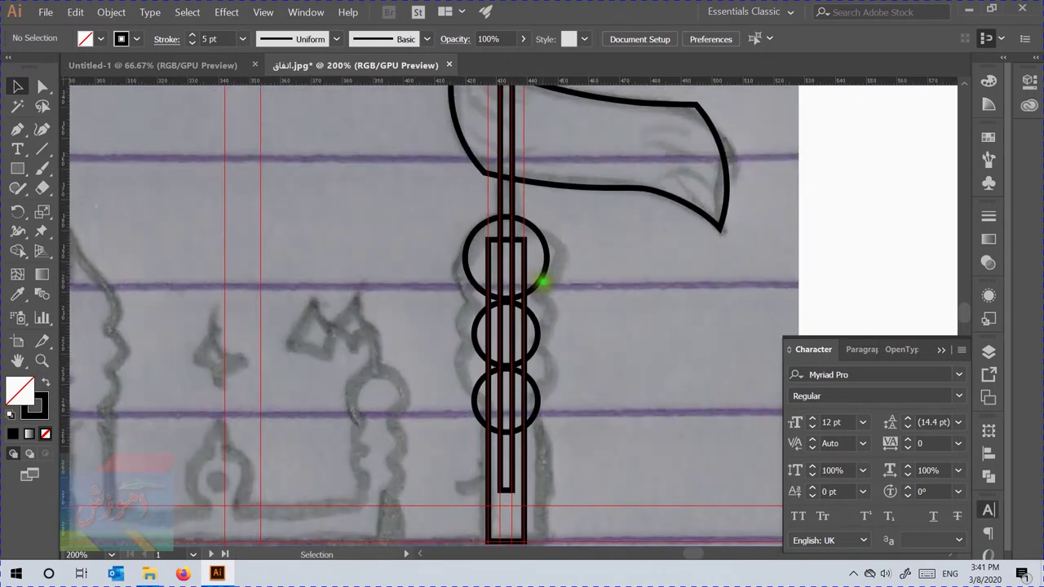
Step: Copy the three stacked tower circles horizontally onto the tall sketched minaret in the middle of the skyline
left_click(541, 282)
left_click(538, 332, "shift")
left_click(536, 394, "shift")
scroll(597, 365, "down", 1)
left_click_drag(519, 387, 346, 329)
left_click(567, 330)
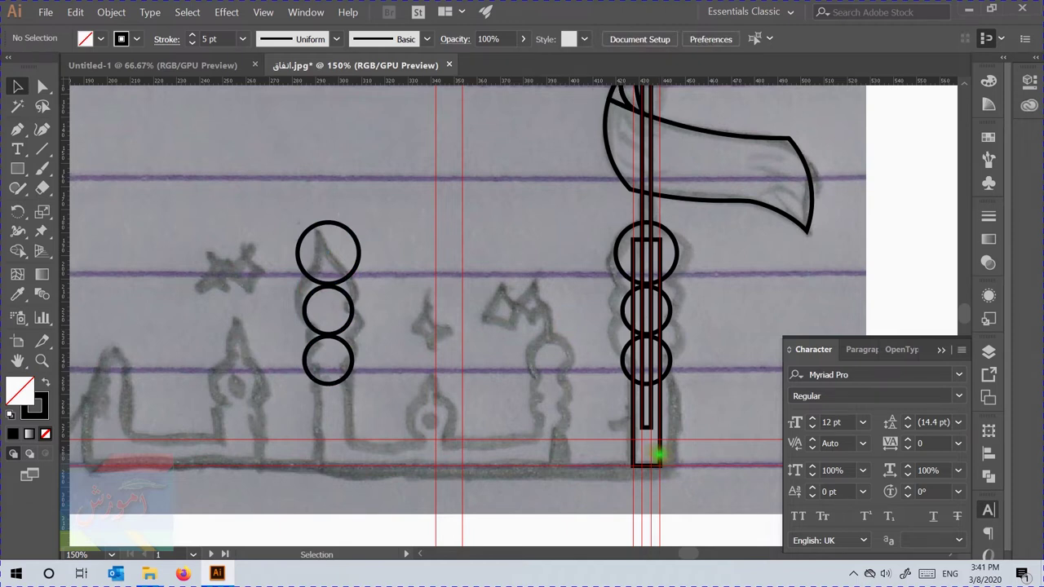
Step: Duplicate the tower shaft rectangle to its left and repeat the duplication four times for five evenly spaced copies
left_click(659, 453)
left_click_drag(659, 454, 567, 455)
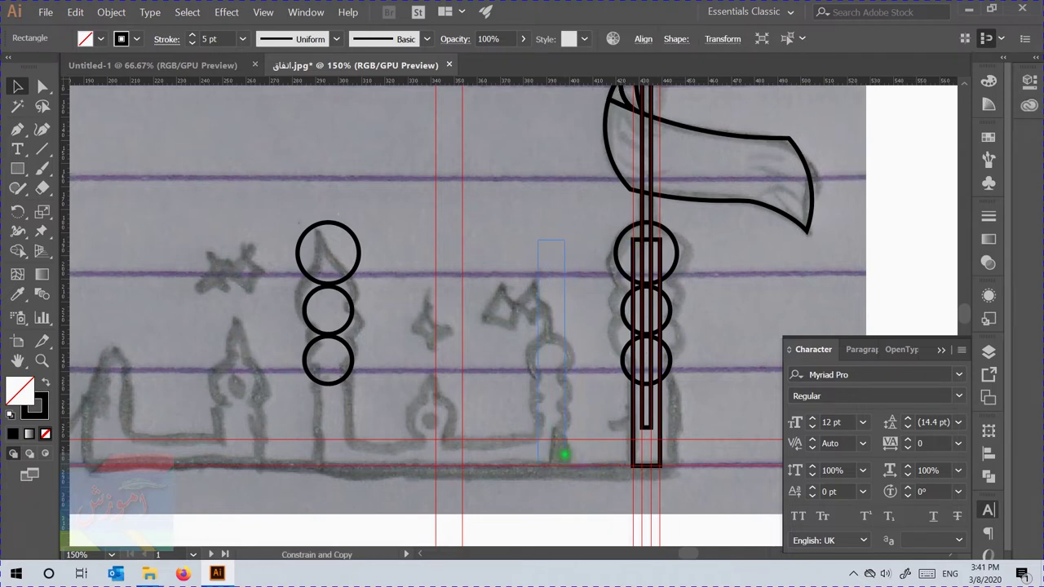
left_click_drag(563, 455, 564, 453)
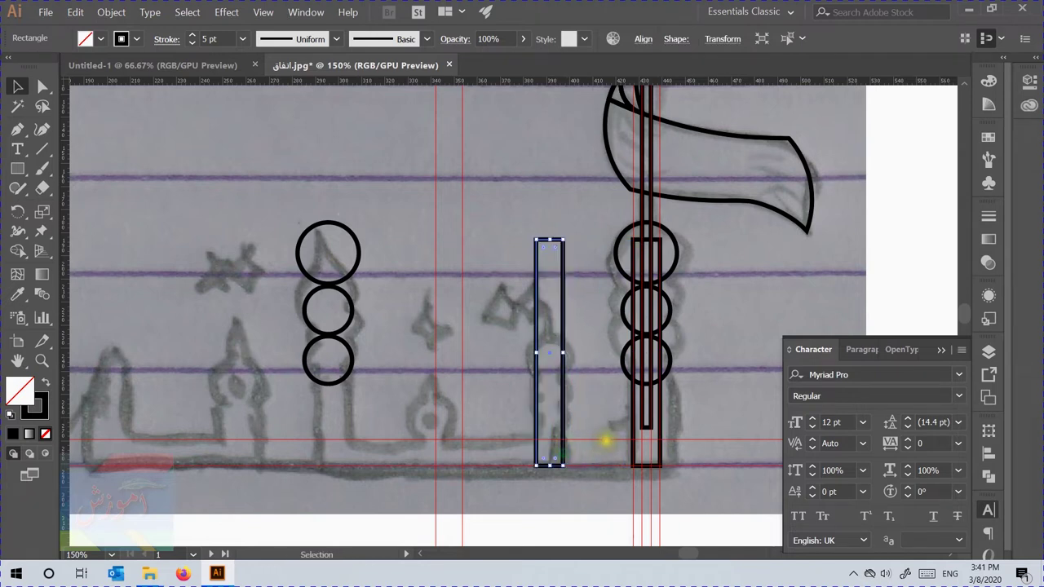
key("ctrl+d")
key("ctrl+d")
key("ctrl+d")
key("ctrl+d")
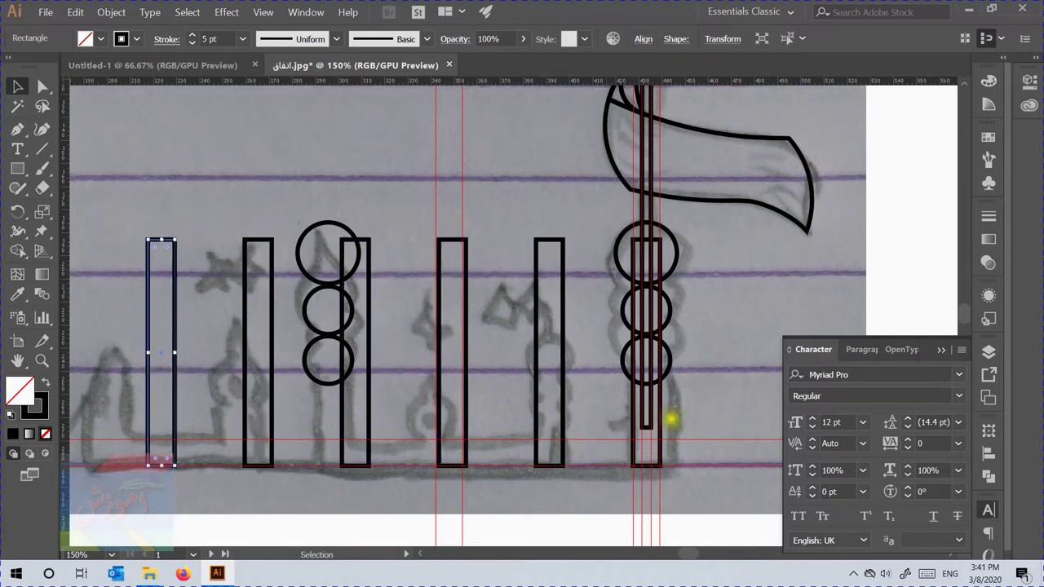
Step: Duplicate the leftmost shaft rectangle and rotate the copy 90° into a horizontal bar above the base guide
left_click_drag(175, 311, 208, 381)
left_click_drag(210, 301, 325, 418)
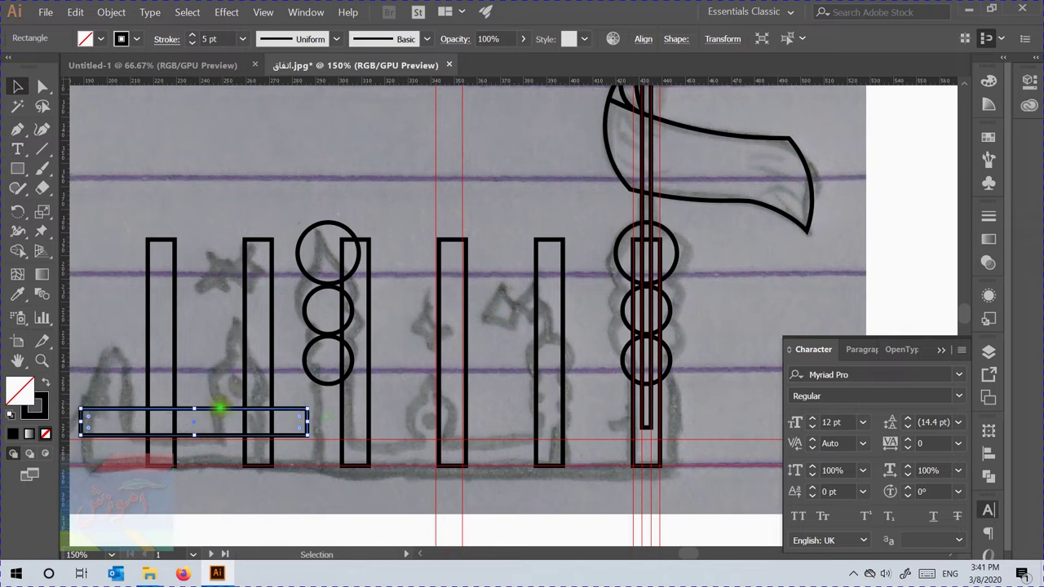
left_click_drag(403, 432, 250, 411)
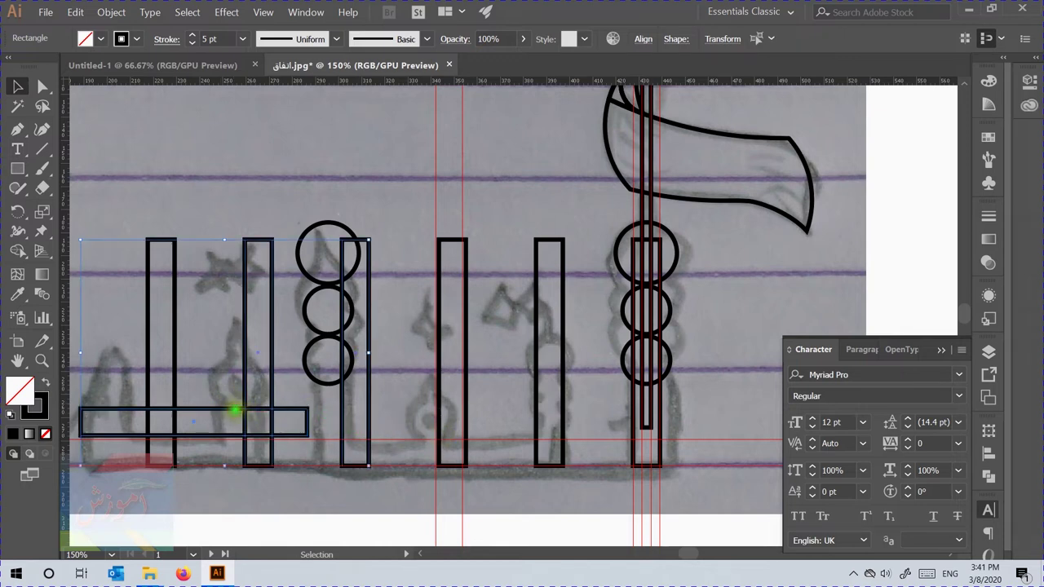
left_click(489, 494)
Step: Align the horizontal bar with the bottom and right edges of the flag tower's shaft rectangle
left_click(233, 411)
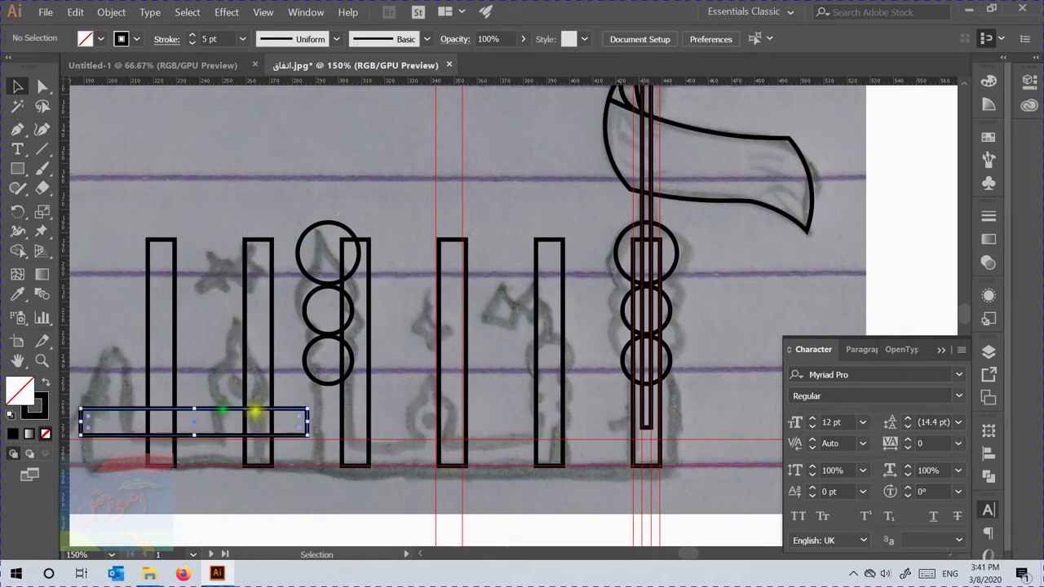
left_click(660, 461, "shift")
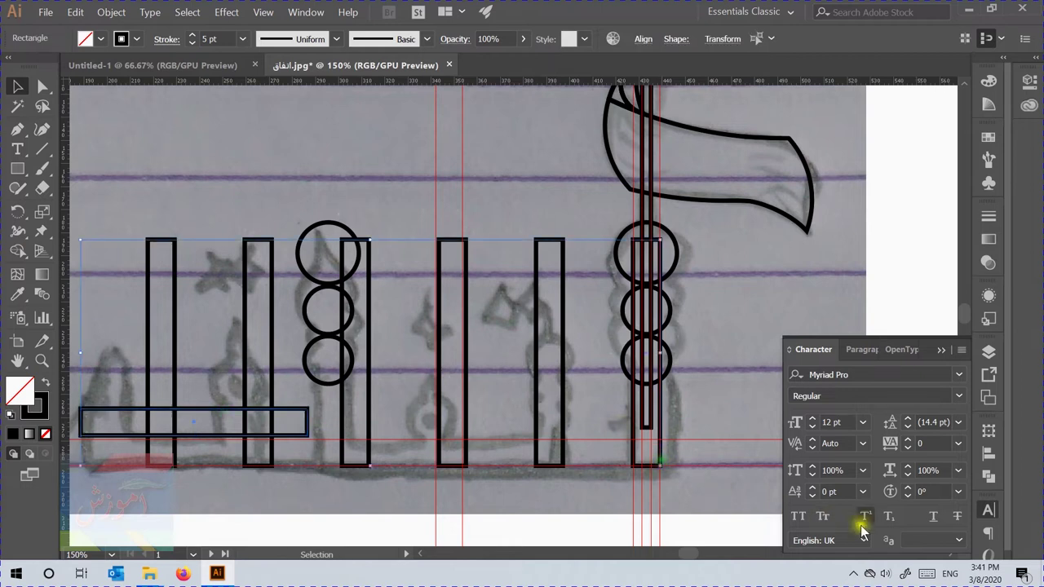
left_click(989, 475)
left_click(989, 453)
left_click(826, 511)
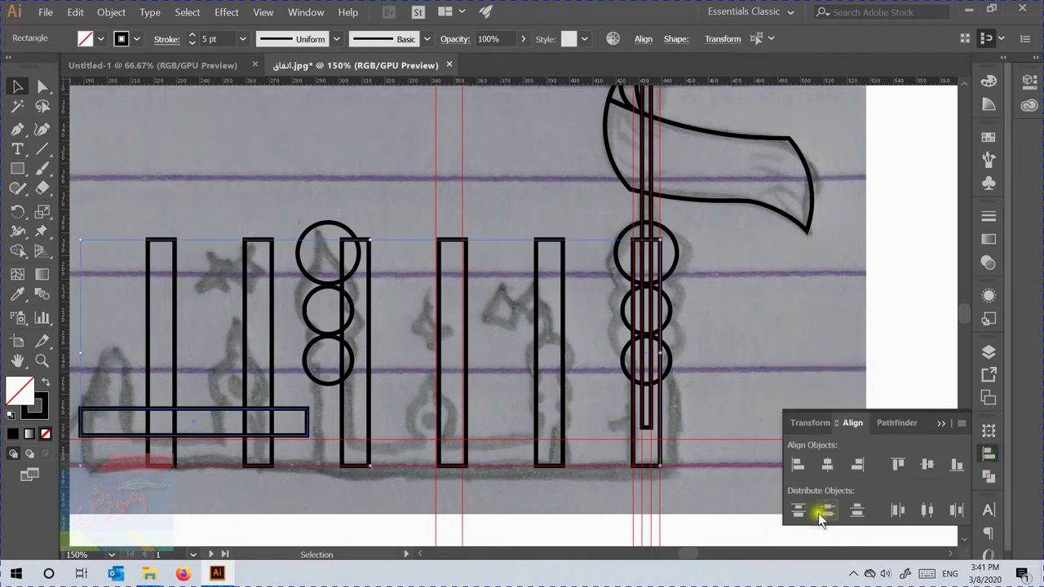
left_click(956, 465)
left_click(857, 464)
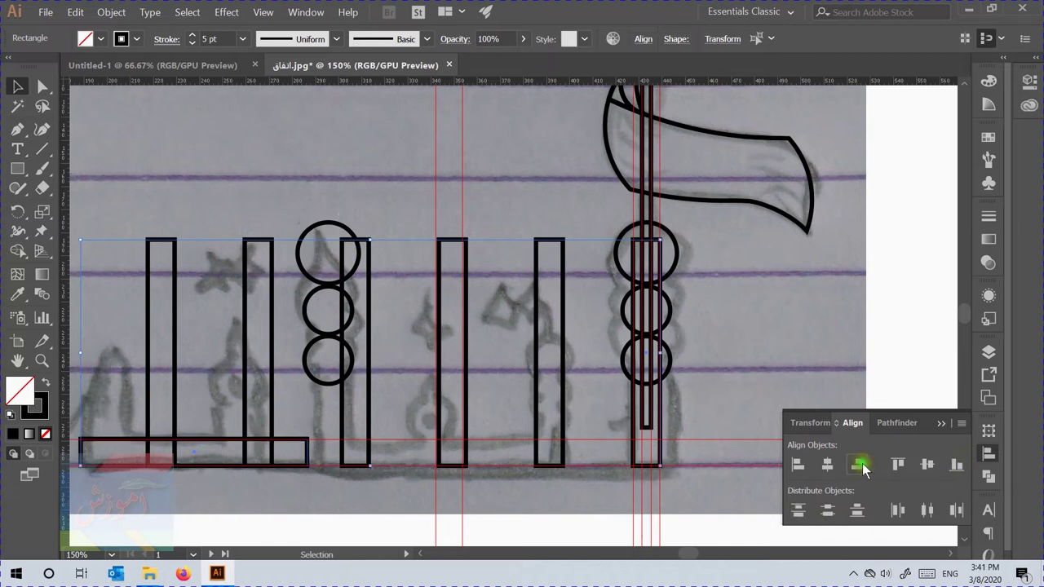
left_click(709, 408)
Step: Stretch the base bar leftward to the outer edge of the leftmost shaft rectangle
left_click(571, 464)
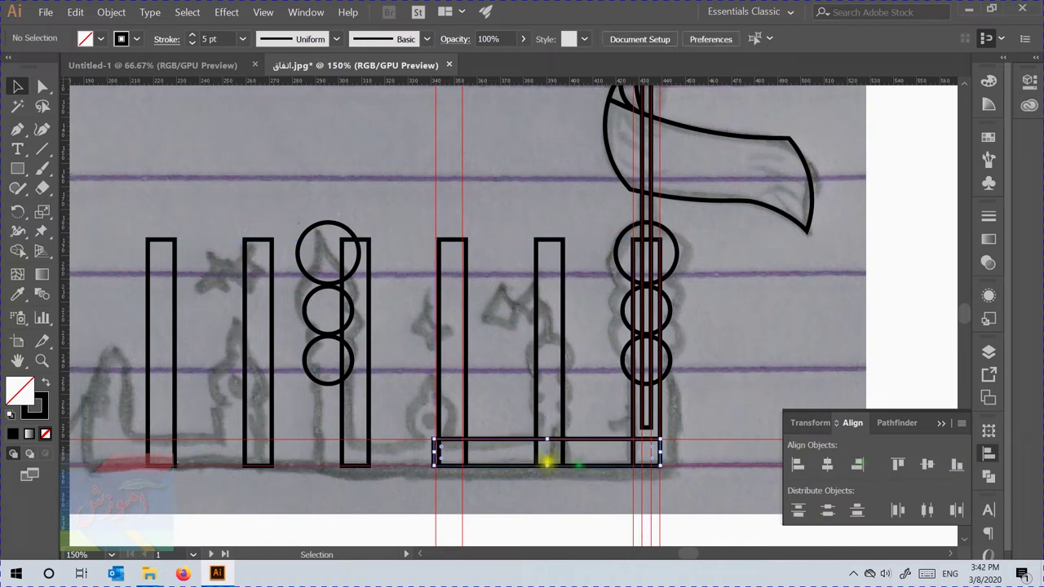
left_click_drag(432, 451, 147, 458)
left_click(200, 475)
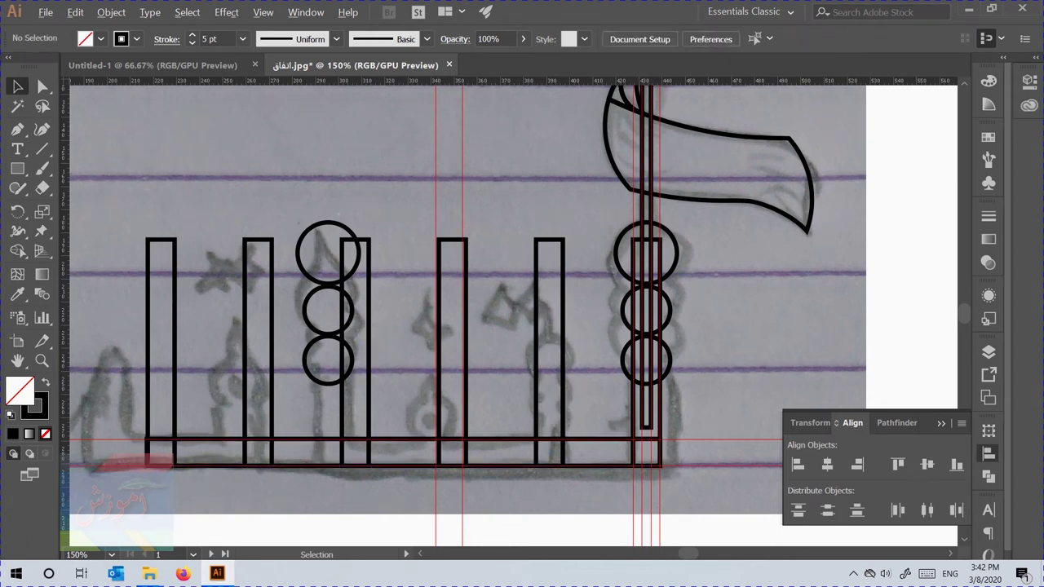
Step: Shorten the second, fourth and fifth shaft rectangles from the left together, lowering their tops to the sketch's lower ruled line
left_click_drag(422, 328, 404, 302)
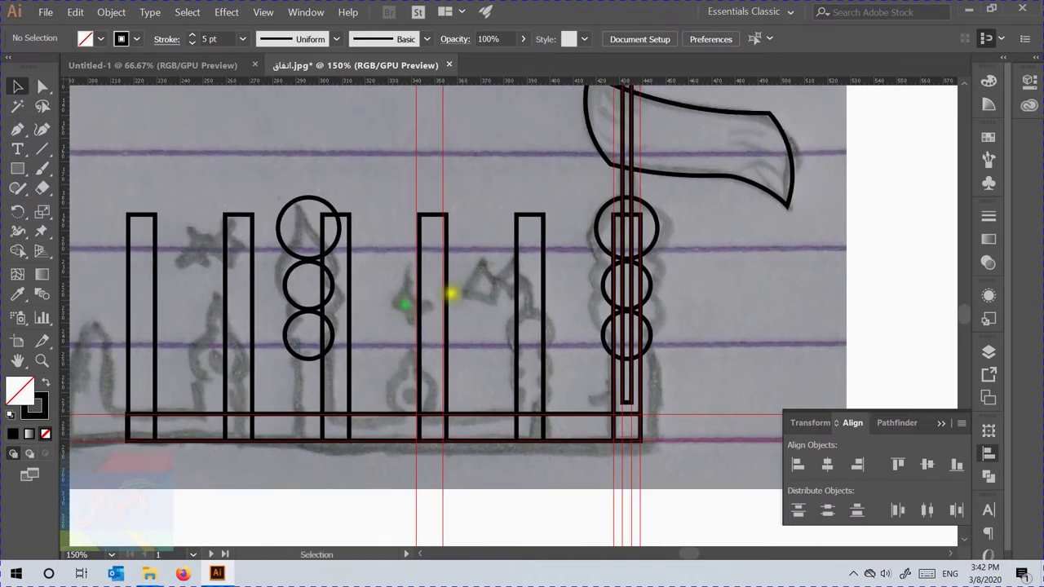
left_click(522, 219)
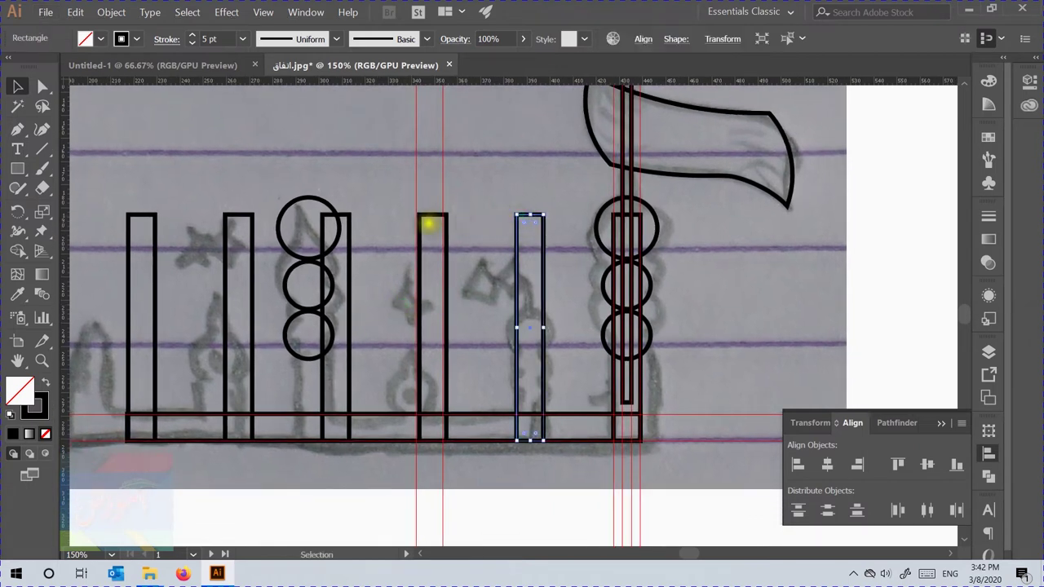
left_click(441, 218, "shift")
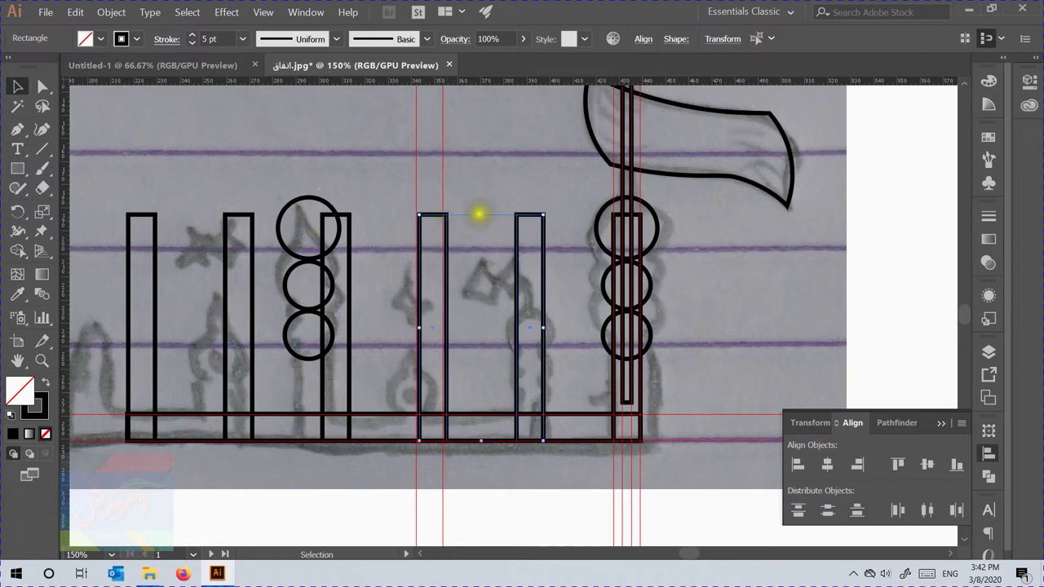
left_click(251, 258, "shift")
left_click_drag(383, 215, 381, 306)
left_click_drag(379, 332, 376, 344)
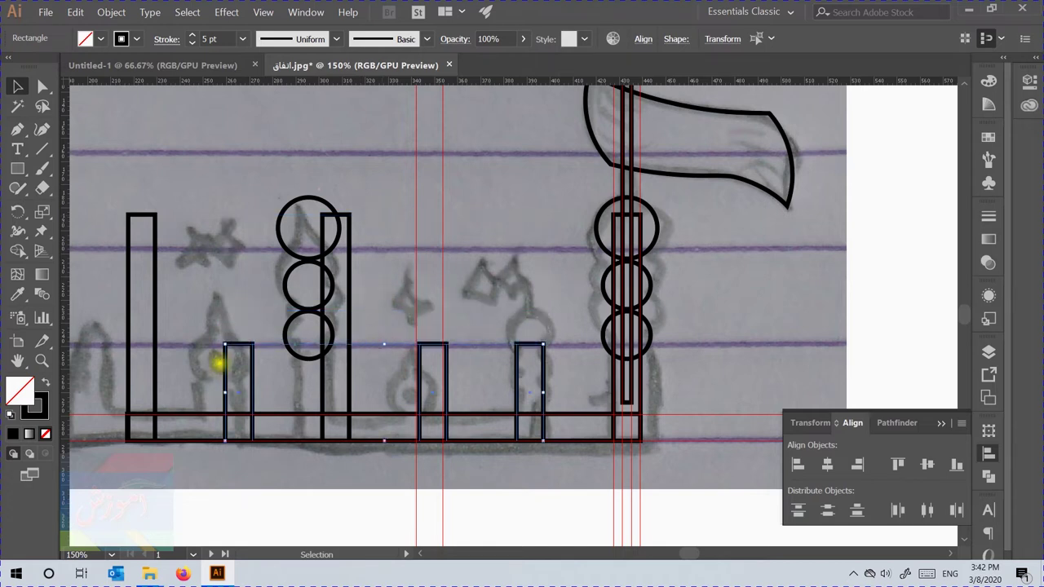
Step: Shorten the leftmost shaft rectangle, lowering its top to the sketch's lower ruled line to match the other short shafts
left_click(154, 316)
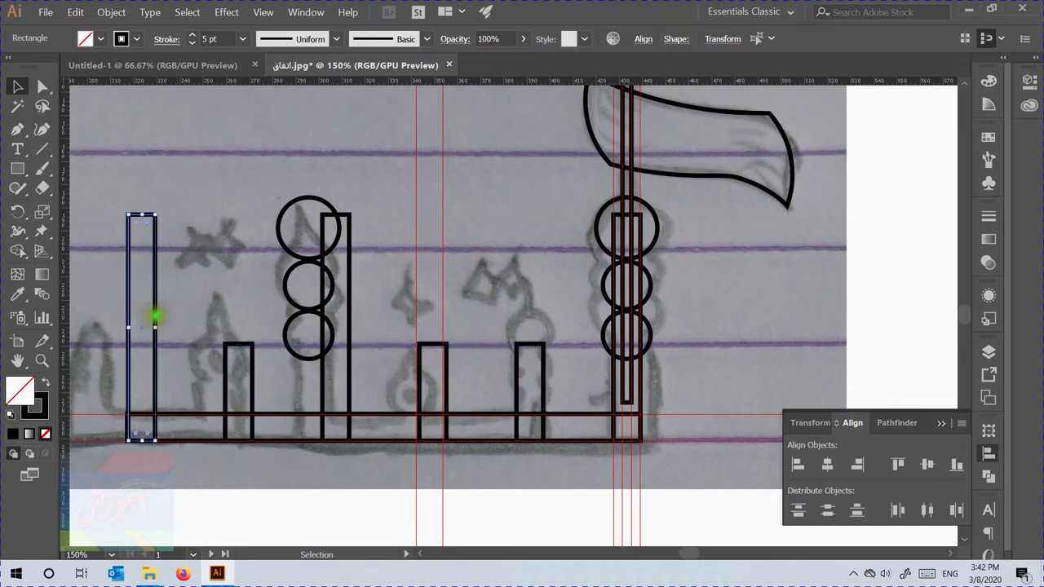
left_click_drag(142, 215, 140, 346)
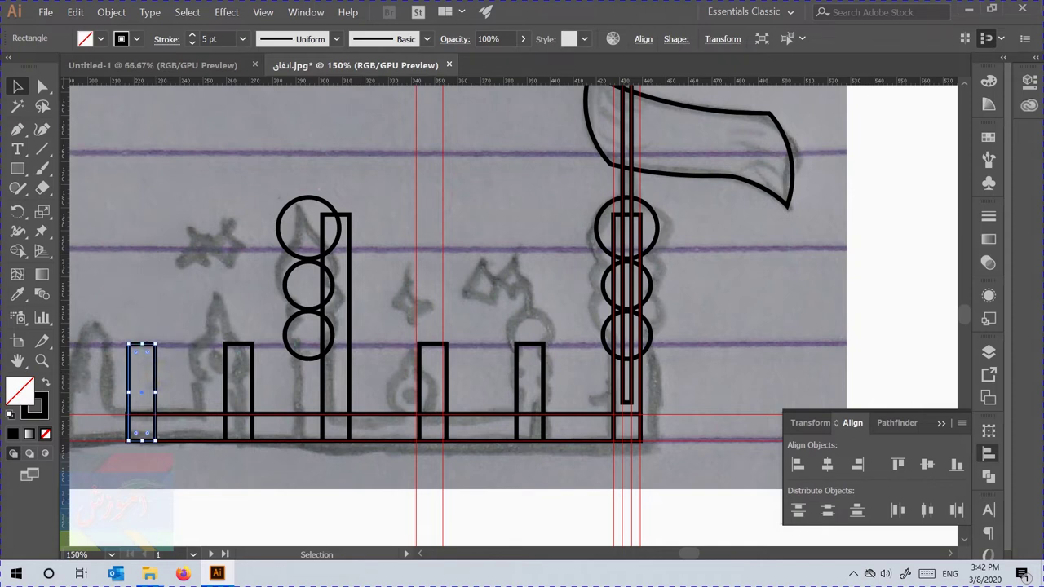
left_click(266, 193)
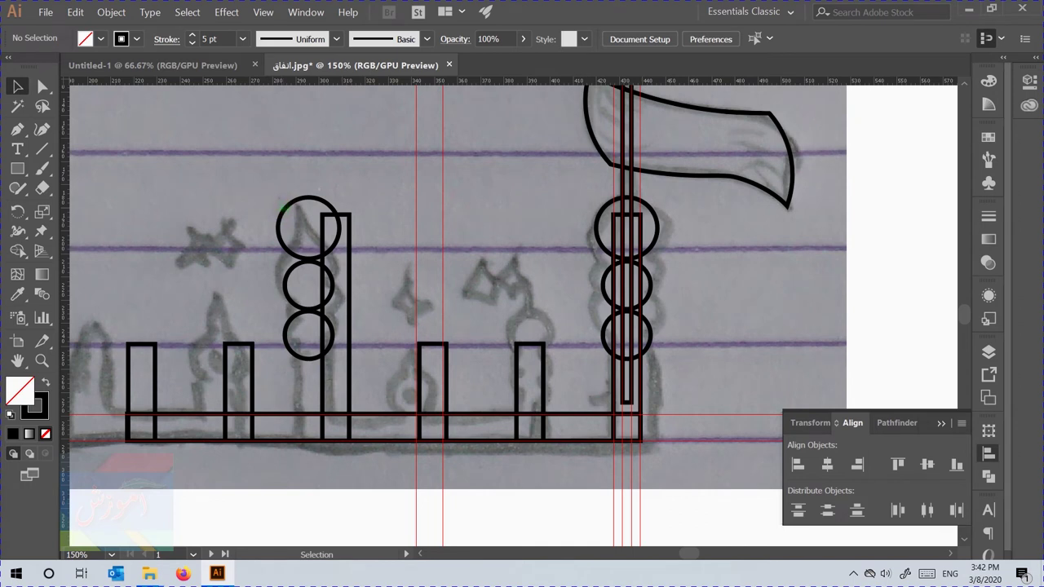
Step: Center the left tower's three stacked circles horizontally on the tall third shaft rectangle
left_click(281, 210)
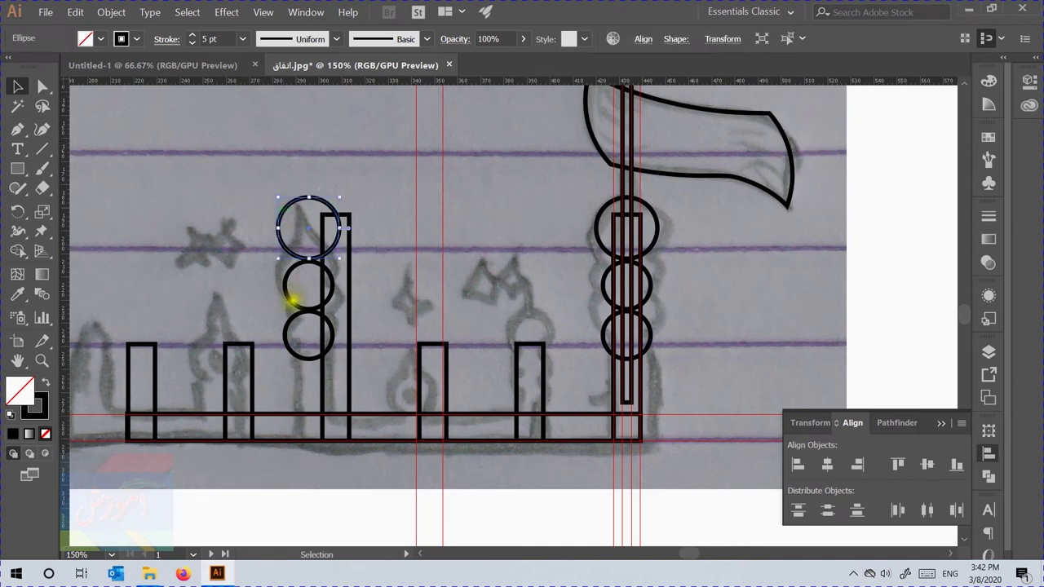
left_click(292, 302, "shift")
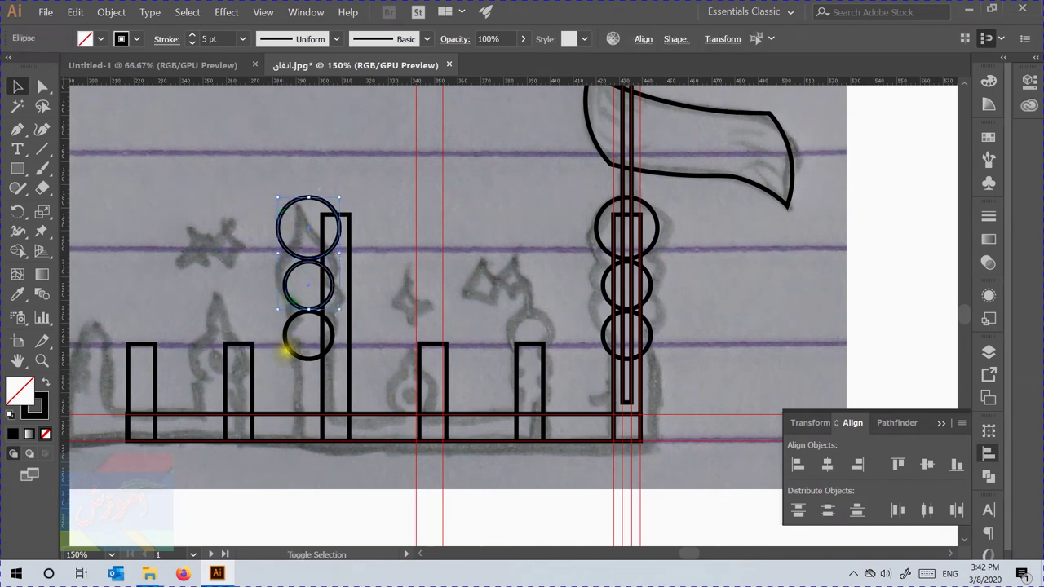
left_click(290, 351, "shift")
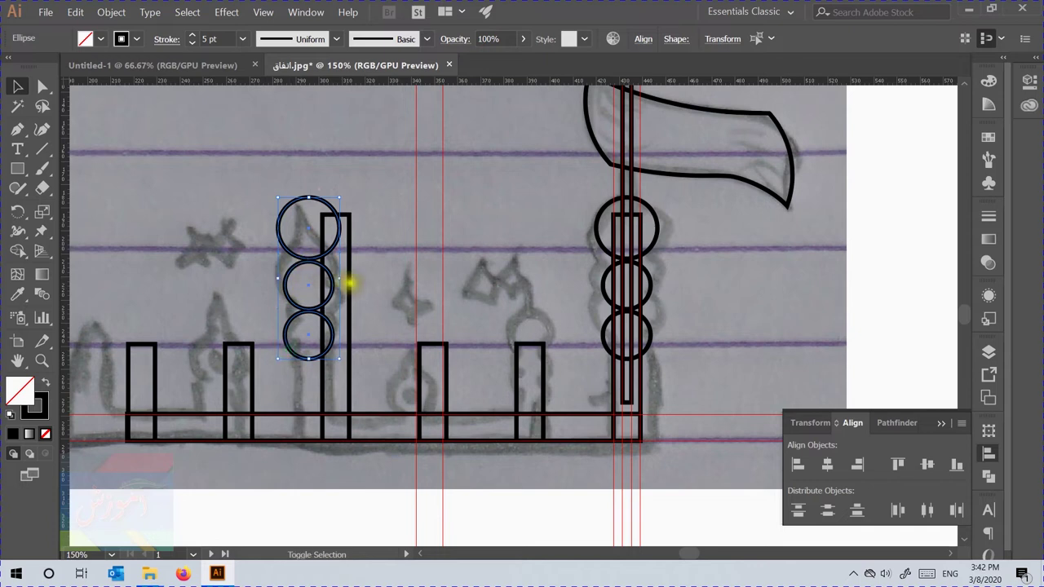
left_click(349, 287, "shift")
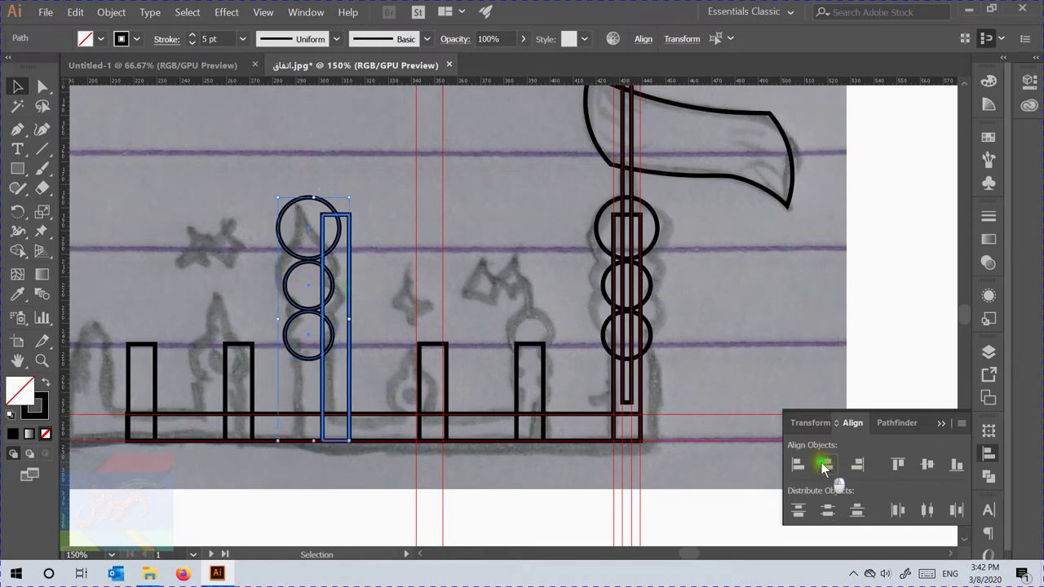
left_click(823, 464)
left_click(455, 270)
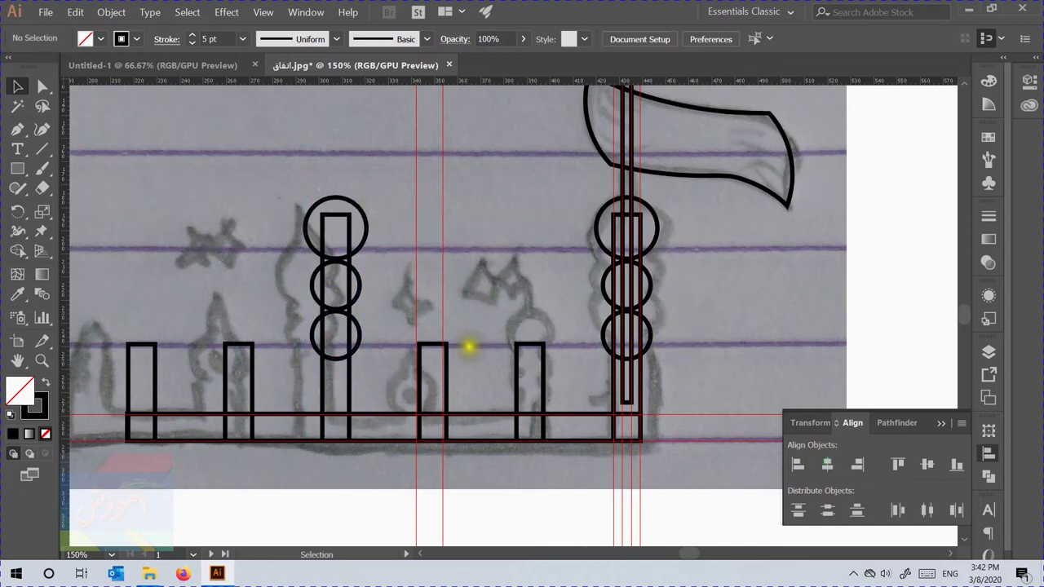
Step: Duplicate the left tower's top circle directly above it and make a second copy overlapping it side by side
scroll(448, 337, "down", 2)
scroll(410, 287, "up", 3)
scroll(472, 263, "up", 1)
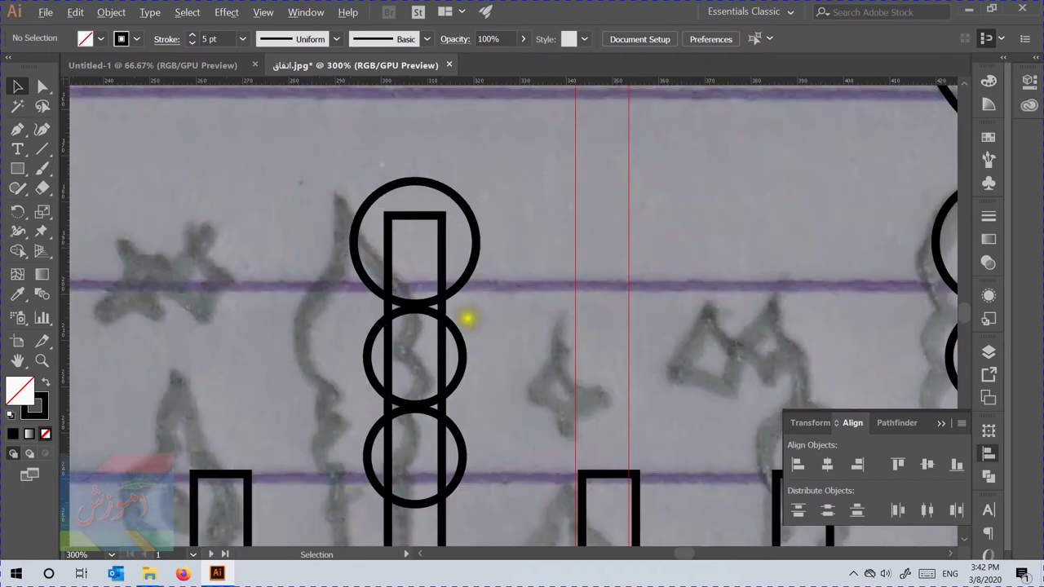
left_click(461, 344)
left_click(457, 186)
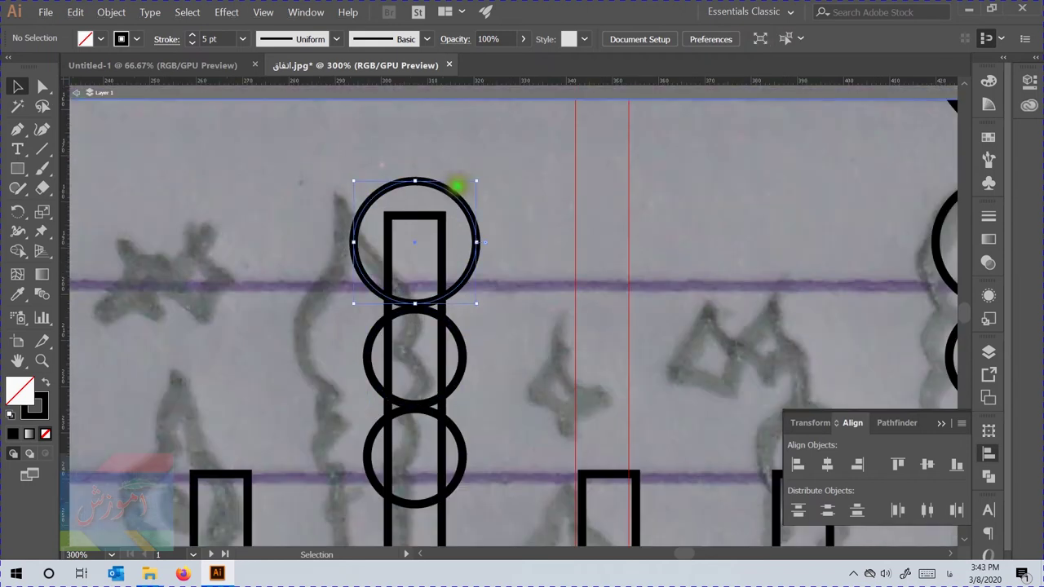
left_click_drag(435, 186, 438, 81)
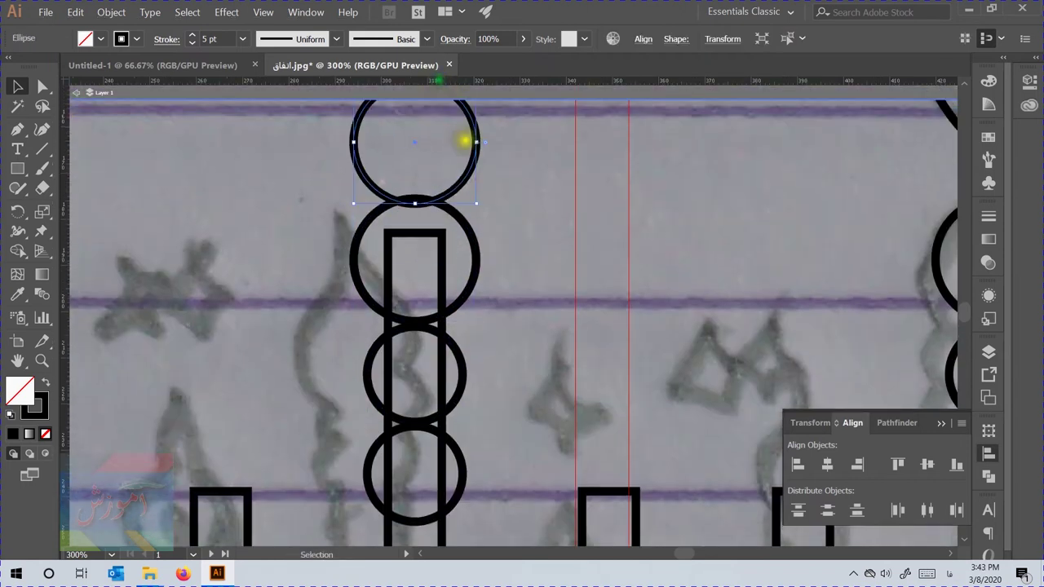
left_click(454, 137)
left_click_drag(475, 135, 516, 134)
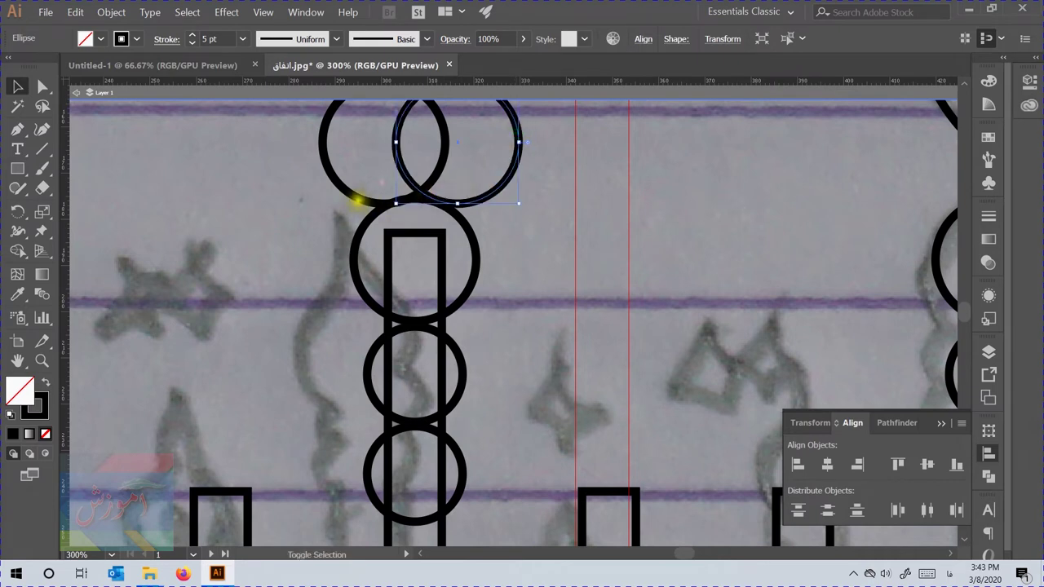
Step: Intersect the two overlapping circles above the left tower to form a pointed finial shape
left_click(360, 198, "shift")
left_click(839, 468)
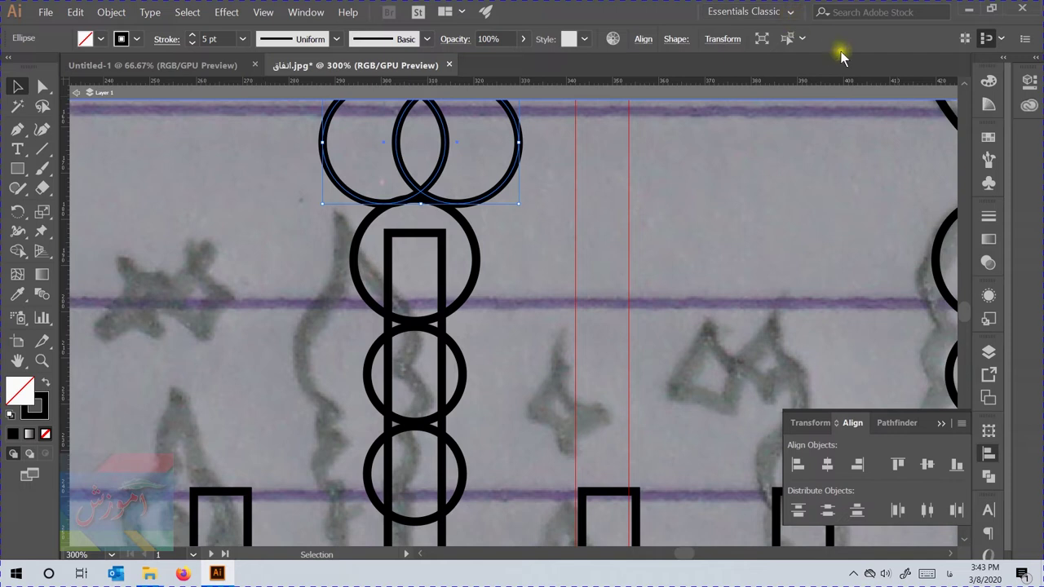
left_click(988, 477)
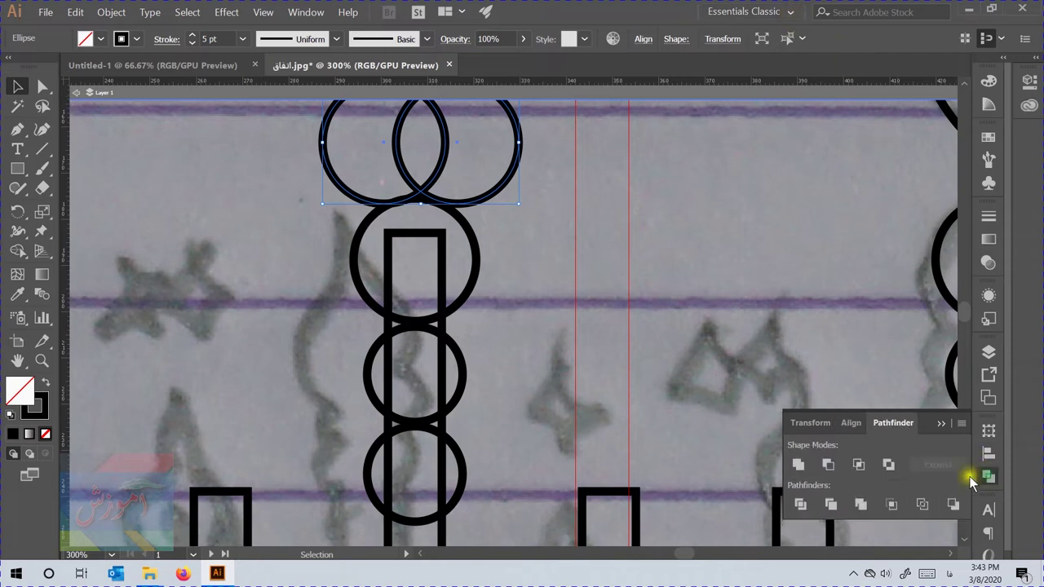
left_click(858, 464)
Step: Lower the pointed finial onto the left tower's top circle and center the two shapes horizontally
left_click_drag(442, 131, 445, 179)
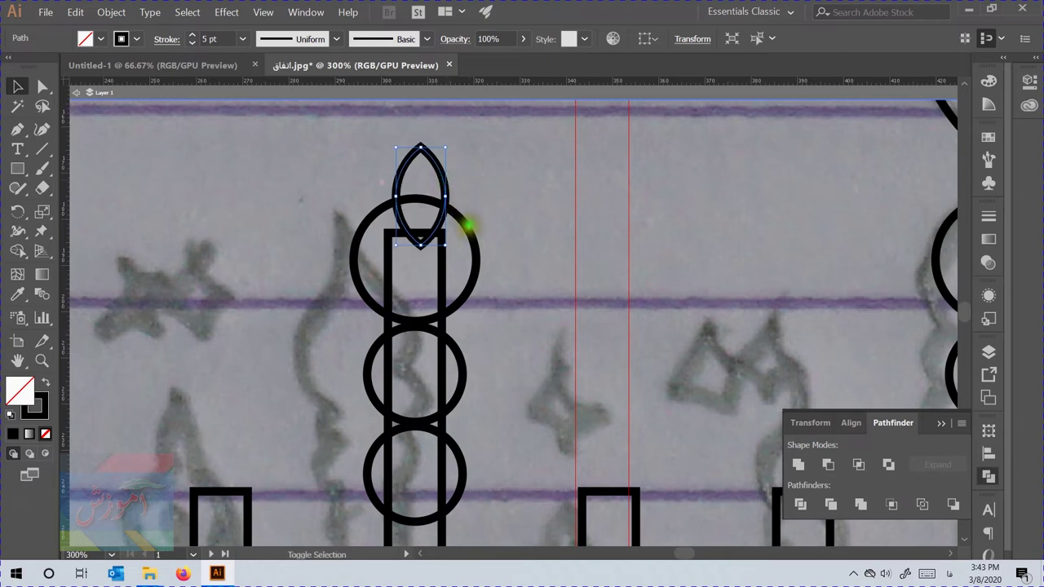
left_click(470, 230, "shift")
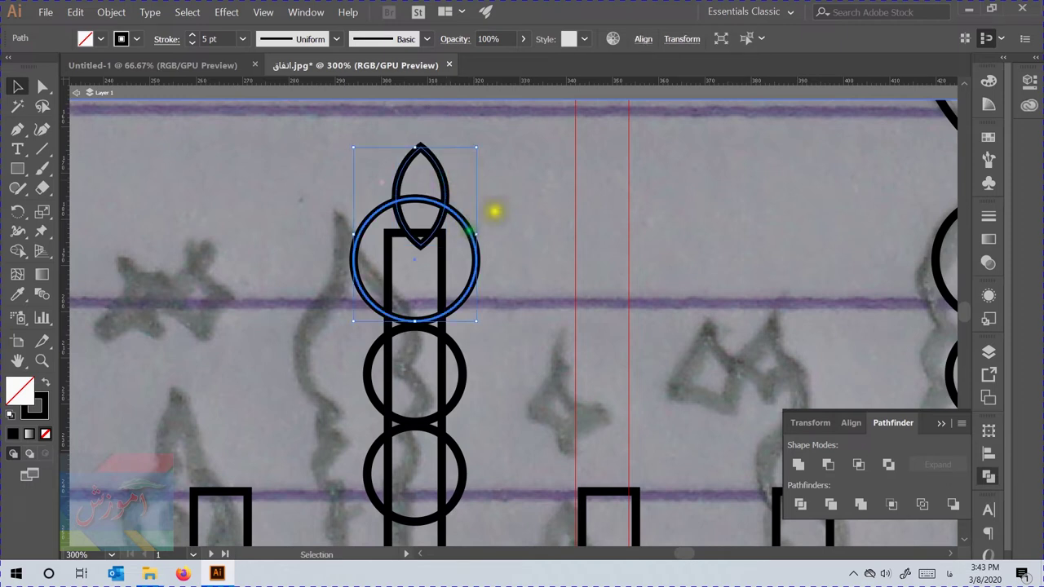
left_click(989, 455)
left_click(828, 465)
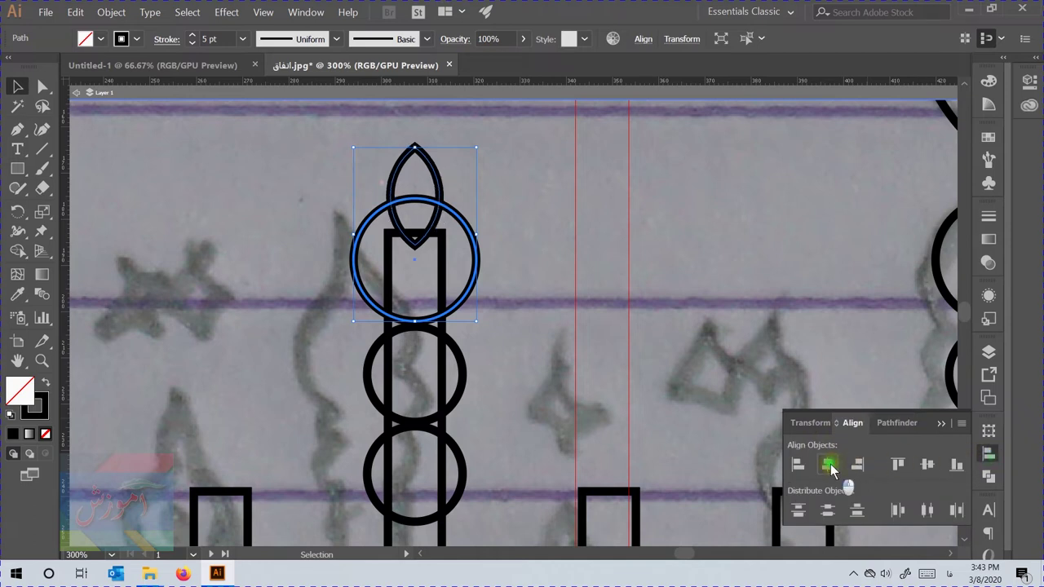
left_click(554, 258)
Step: Copy the pointed finial onto the top circle of the flag tower, centered on the flagpole
scroll(480, 173, "down", 4)
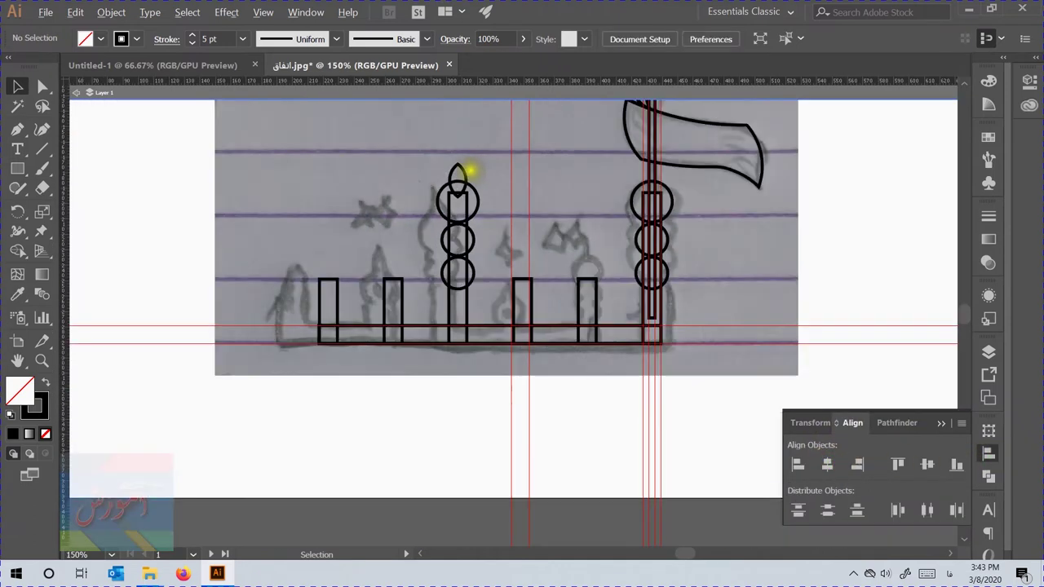
scroll(469, 173, "up", 2)
left_click_drag(563, 163, 430, 199)
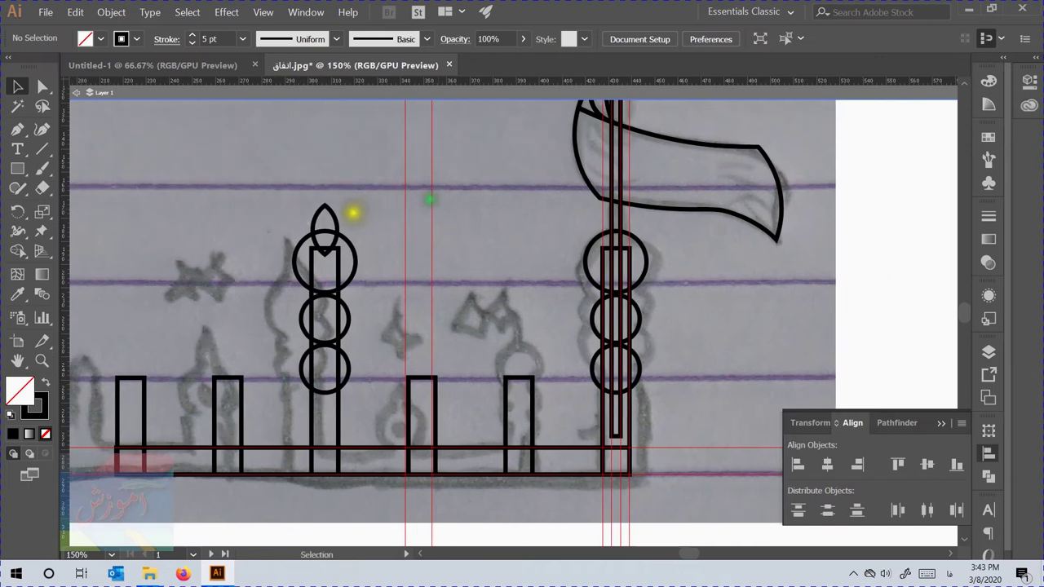
left_click_drag(335, 220, 629, 215)
scroll(629, 214, "up", 4)
scroll(608, 215, "down", 4)
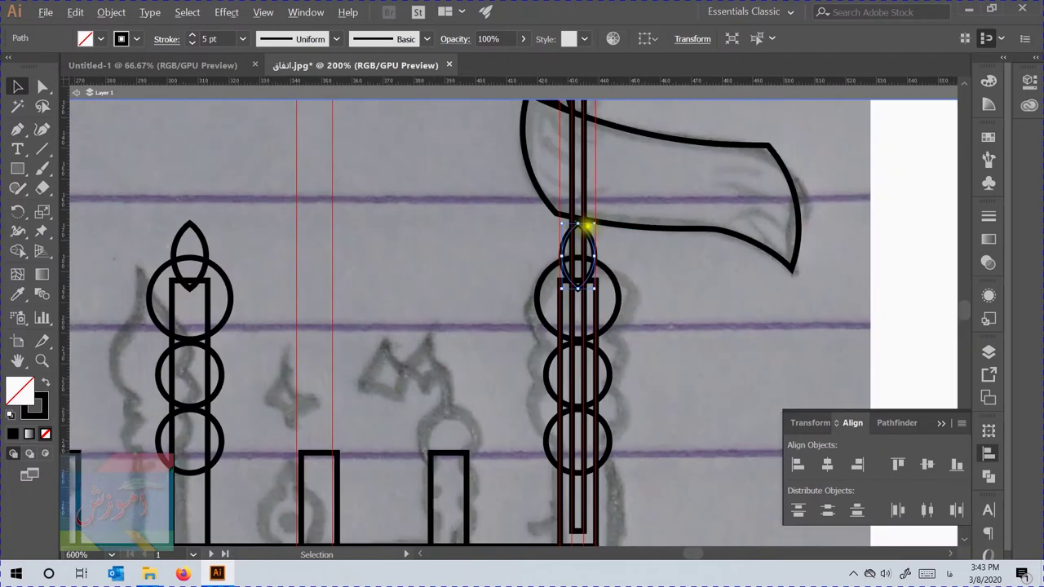
scroll(613, 326, "up", 2)
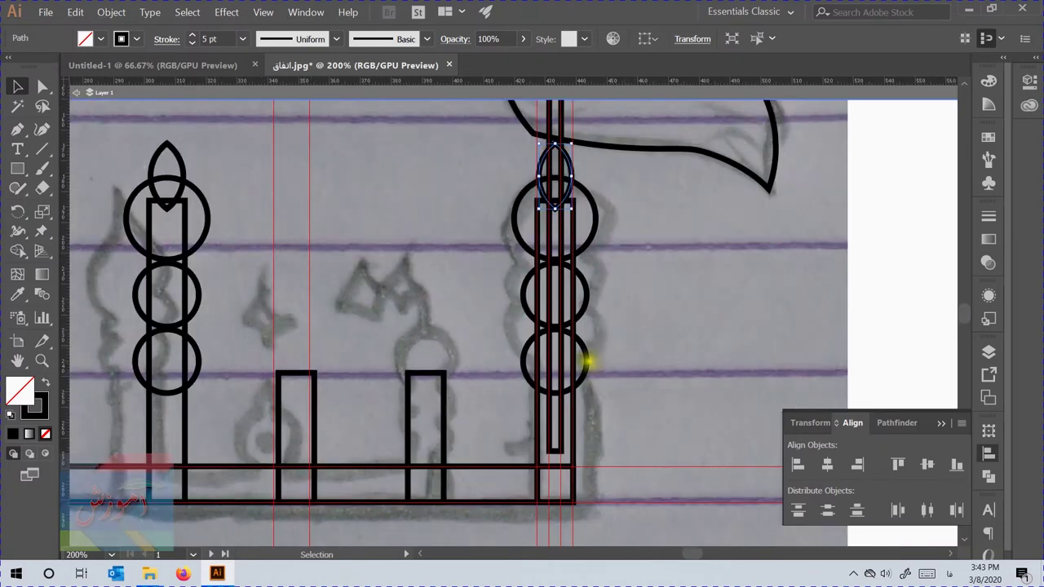
left_click(677, 311)
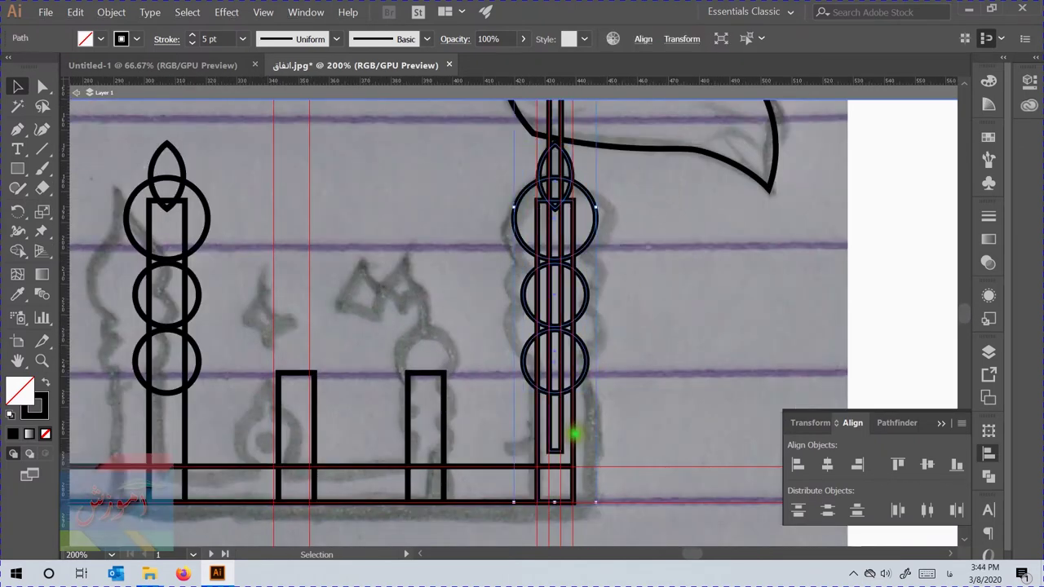
Step: Center the flag tower's finial, circles, flagpole and shaft horizontally and unite them into one outline
left_click_drag(621, 151, 481, 456)
left_click(574, 487, "shift")
left_click(829, 465)
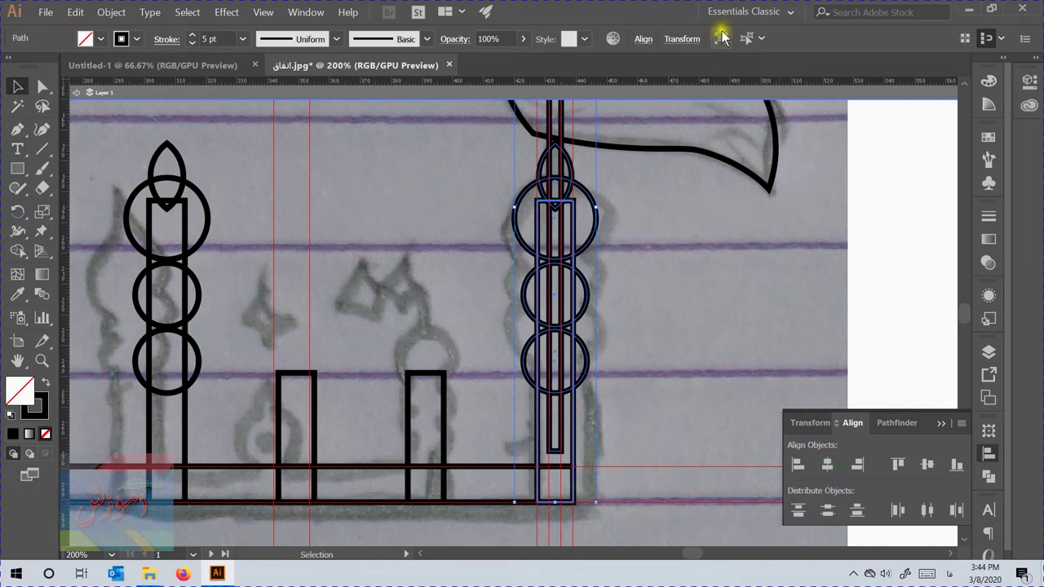
left_click(988, 480)
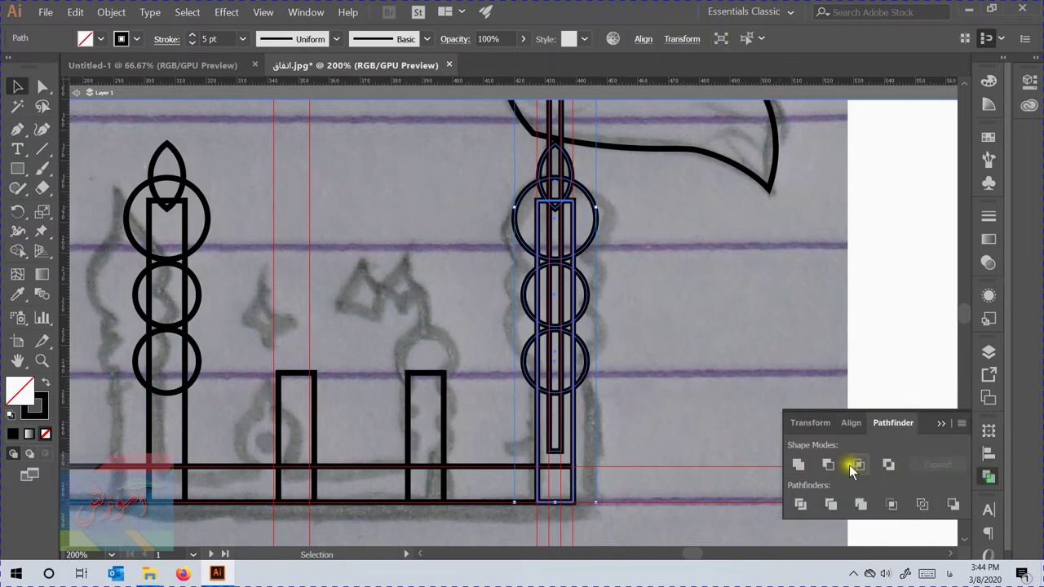
left_click(803, 465)
left_click(691, 302)
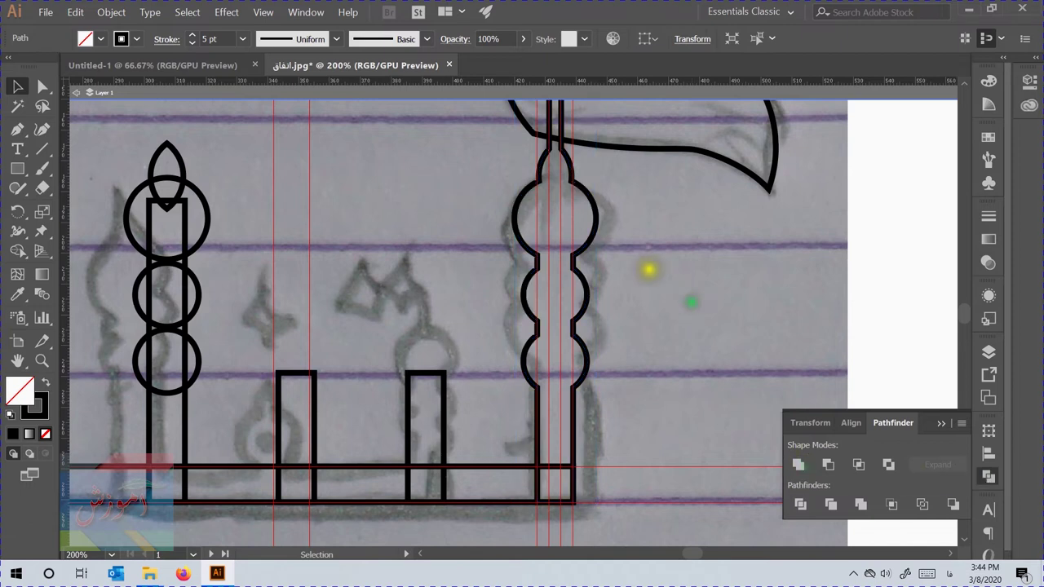
Step: Copy the left tower's finial and its upper two circles onto the fifth shaft rectangle beside the flag tower
scroll(633, 259, "down", 3)
scroll(602, 121, "up", 2)
scroll(606, 109, "up", 1)
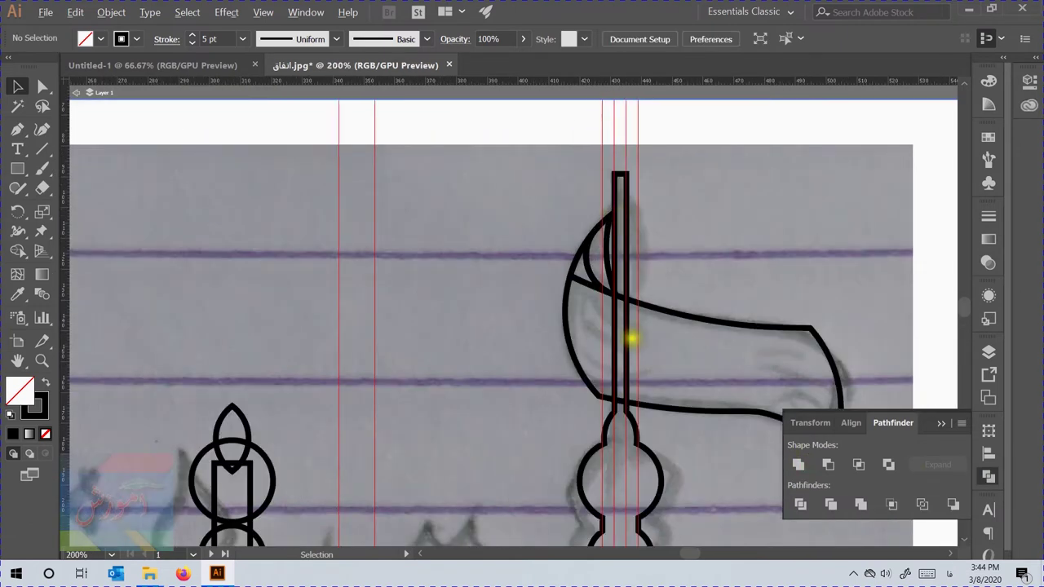
scroll(629, 280, "down", 3)
scroll(463, 377, "up", 2)
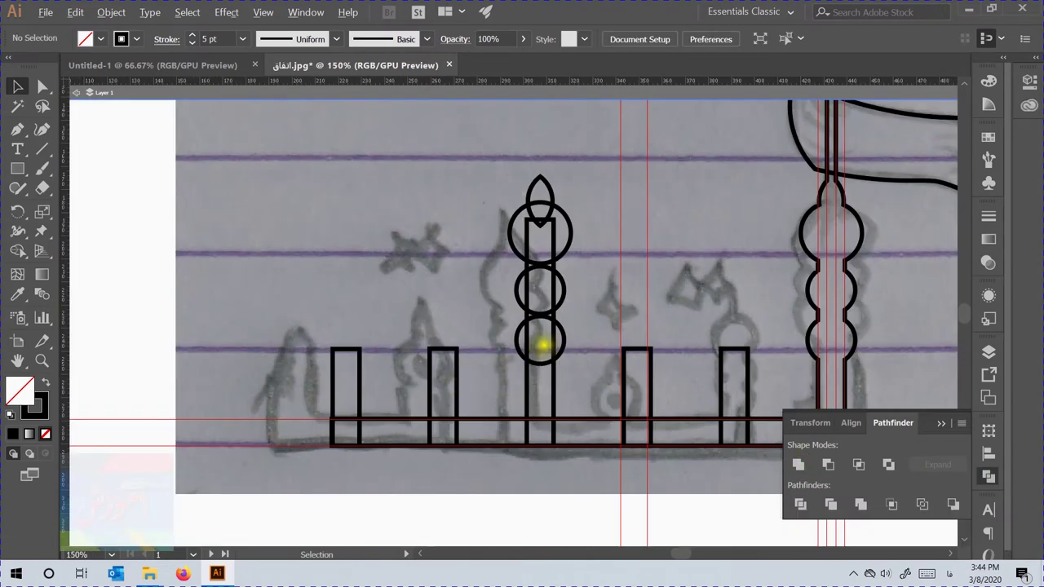
scroll(540, 348, "up", 1)
left_click_drag(654, 320, 446, 320)
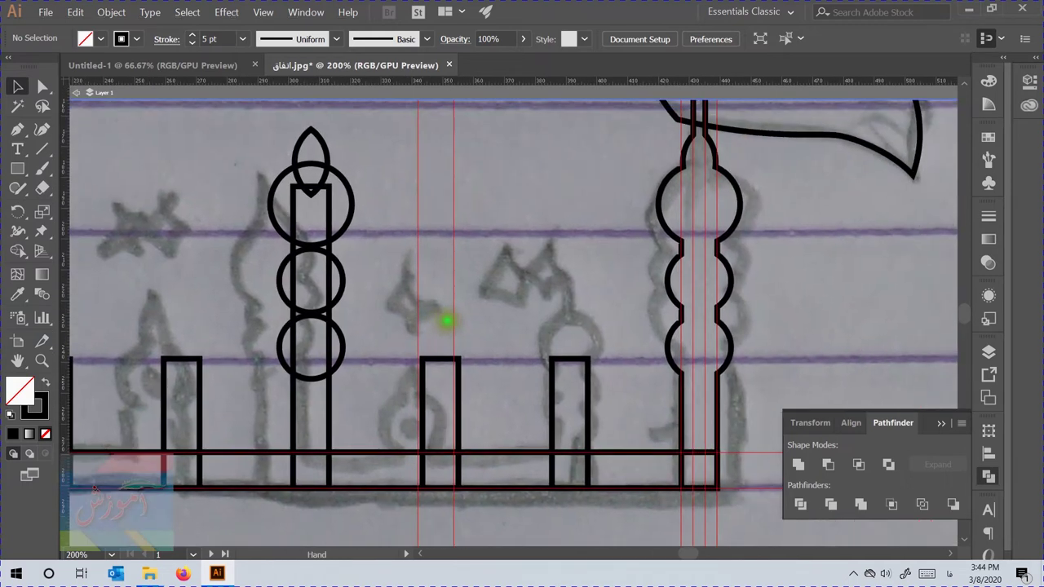
left_click(304, 180)
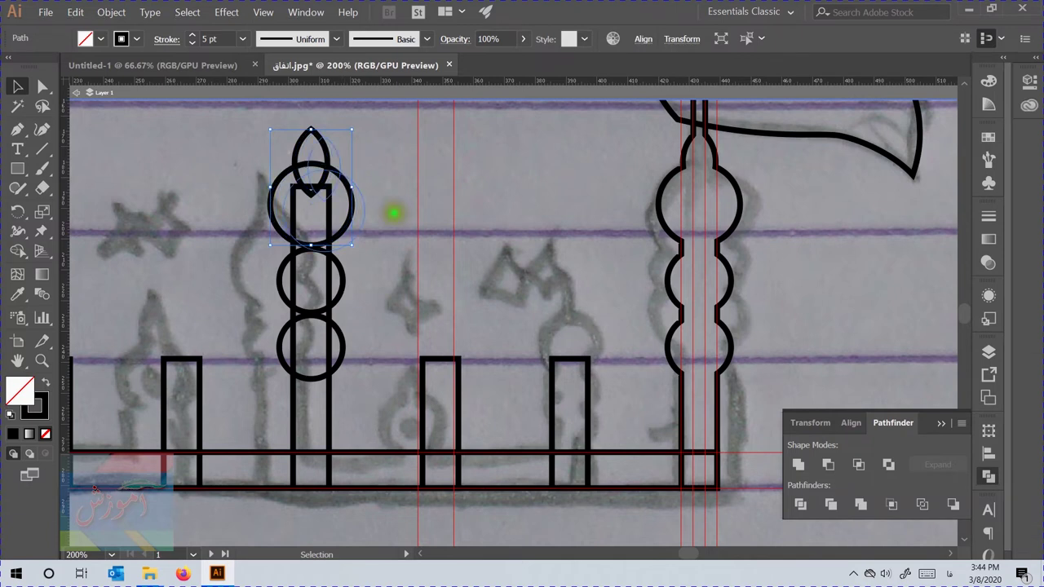
left_click(340, 275, "shift")
left_click_drag(341, 275, 597, 408)
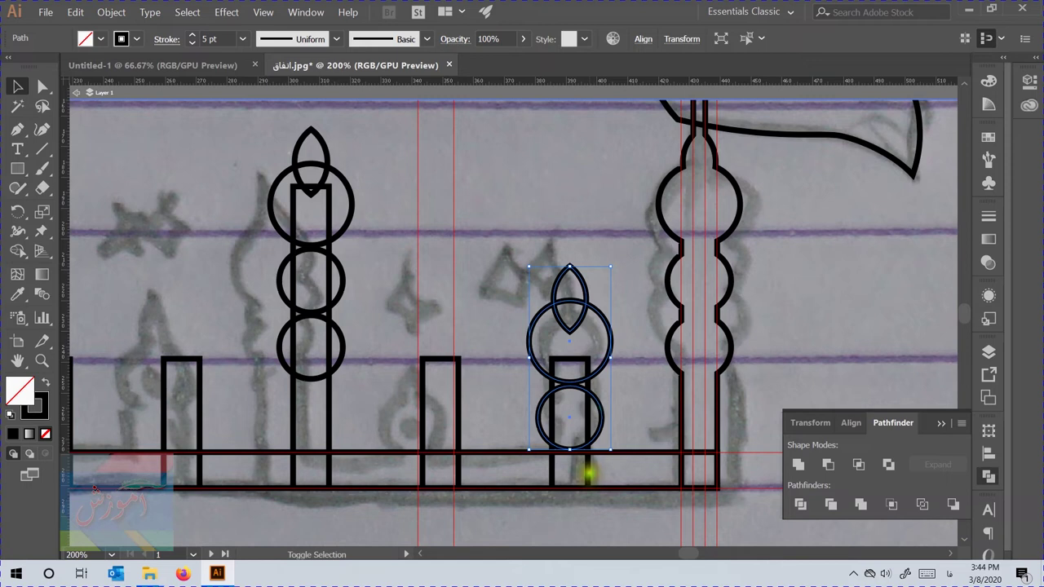
Step: Center the copied finial and two circles horizontally with the fifth shaft rectangle
left_click(587, 470, "shift")
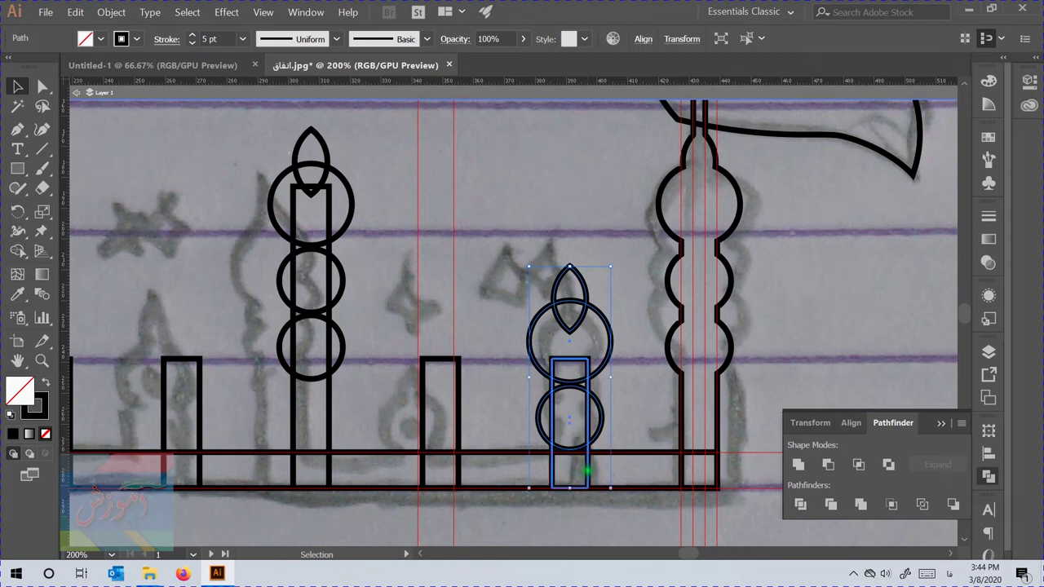
left_click(851, 424)
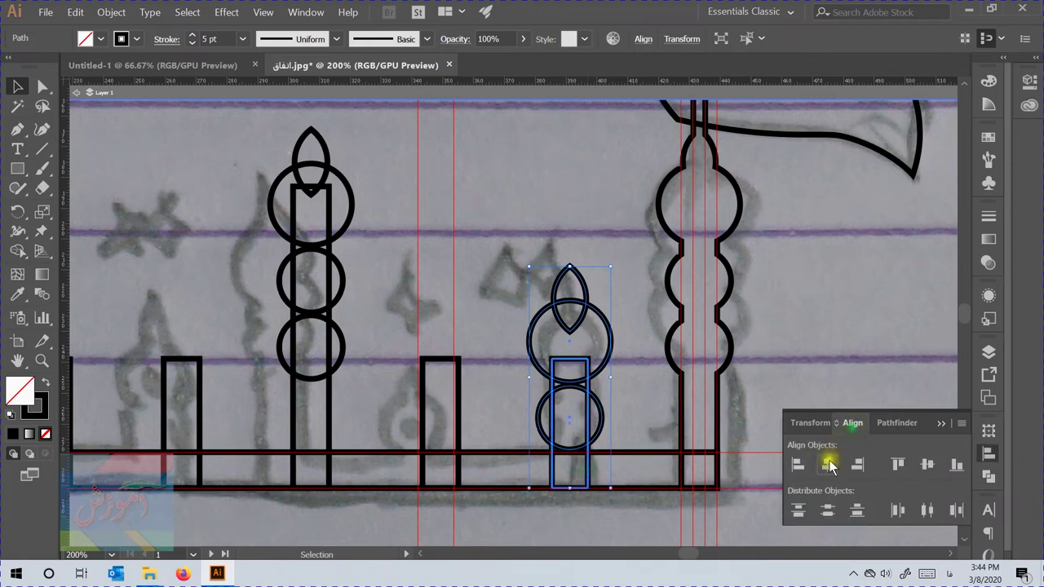
left_click(798, 464)
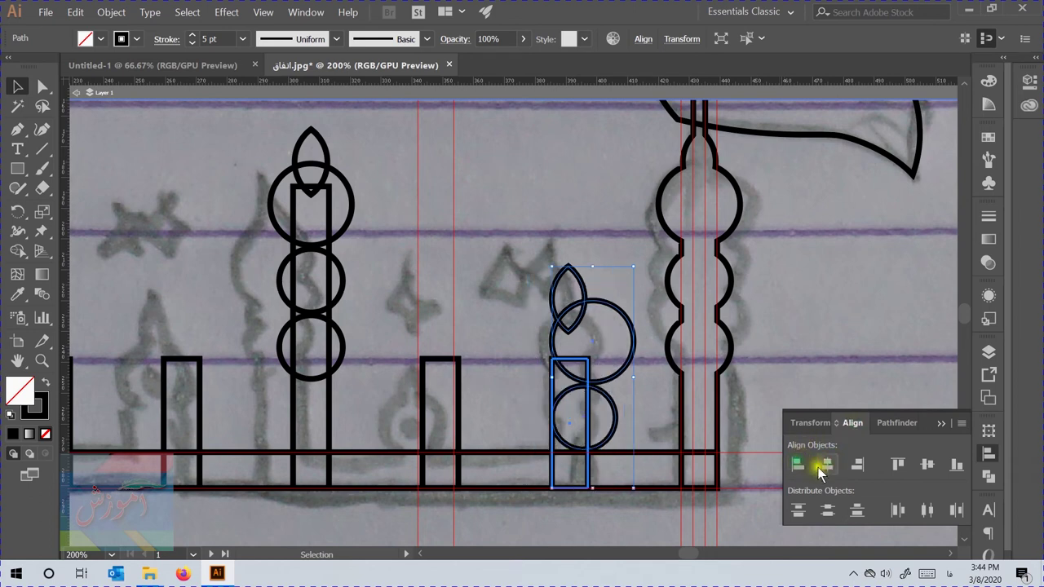
left_click(826, 466)
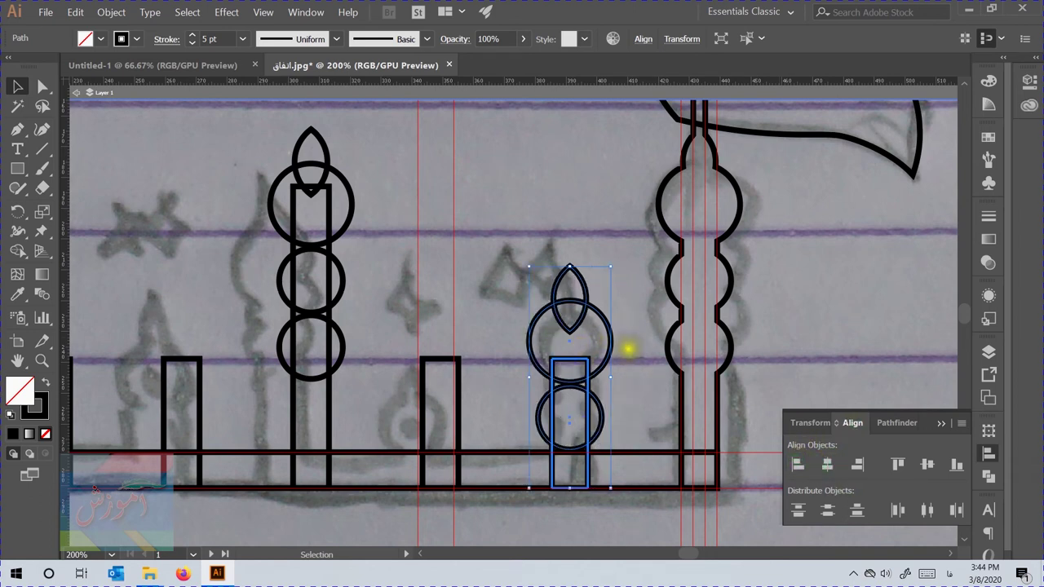
left_click(608, 377)
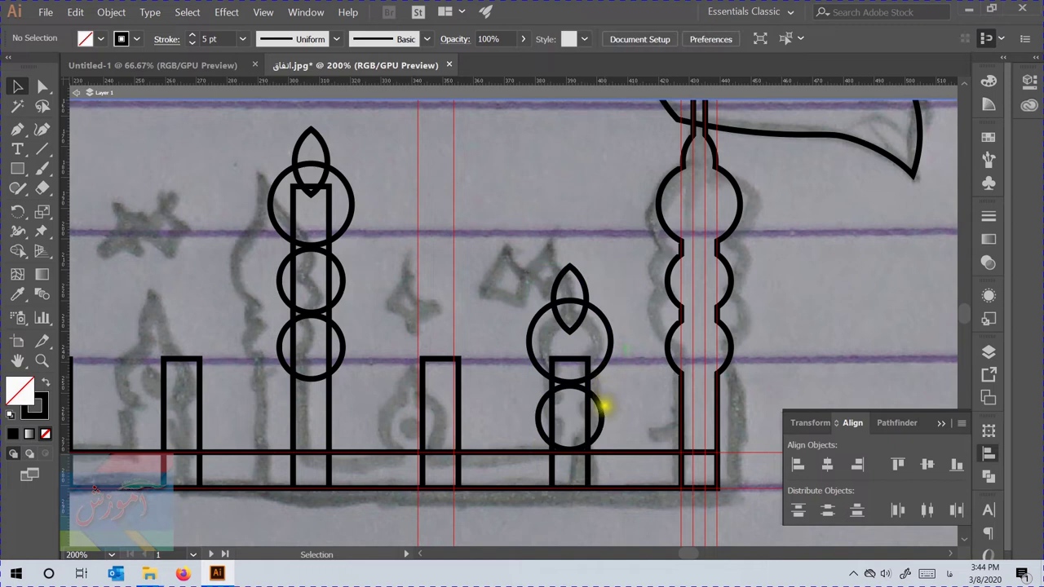
left_click(601, 413)
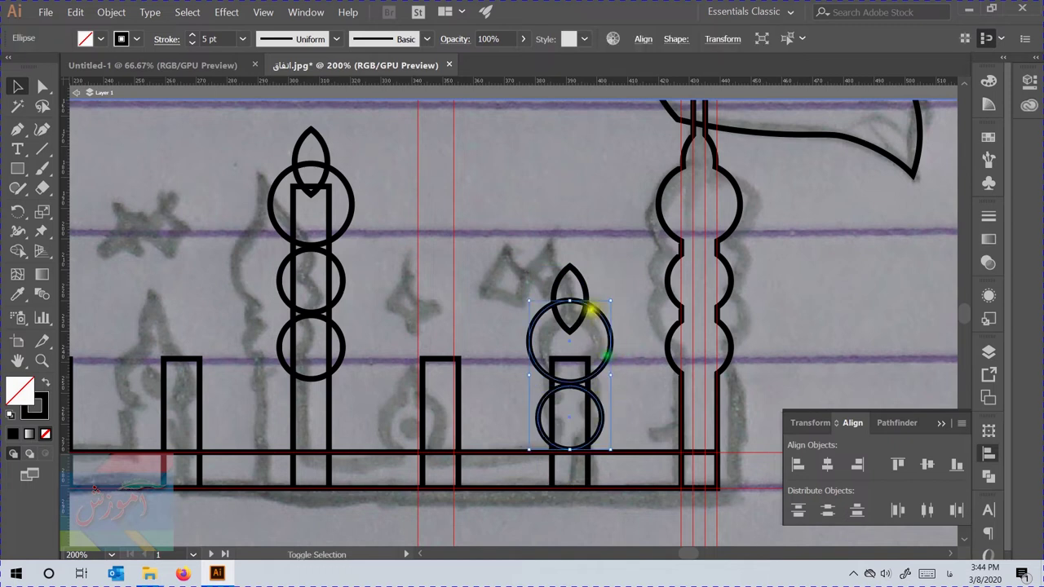
left_click(555, 303, "shift")
key("Up")
key("Up")
key("Up")
key("Up")
key("Up")
key("Up")
key("Up")
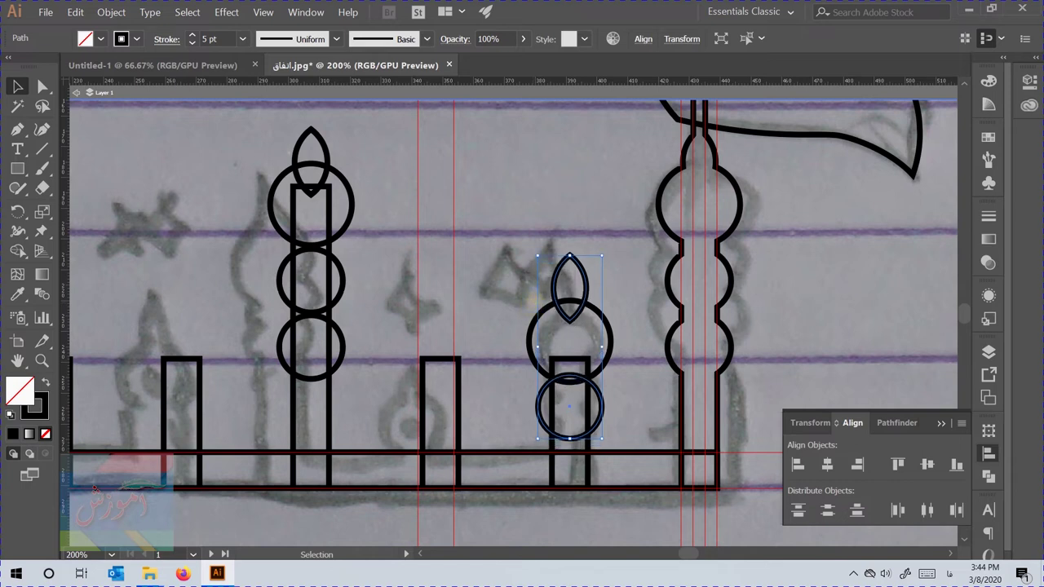
key("ctrl+z")
key("ctrl+z")
key("ctrl+z")
key("ctrl+z")
key("ctrl+z")
key("ctrl+z")
key("ctrl+z")
key("ctrl+z")
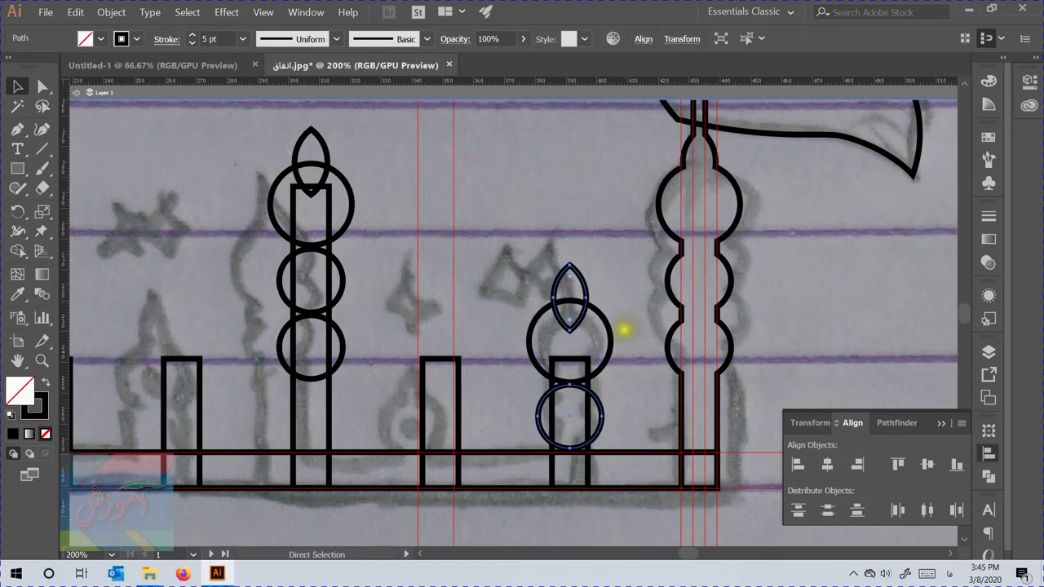
Step: Center the fifth tower's finial, two circles and shaft horizontally, and nudge the finial and circles slightly upward along the shaft
left_click(588, 469)
left_click(827, 463)
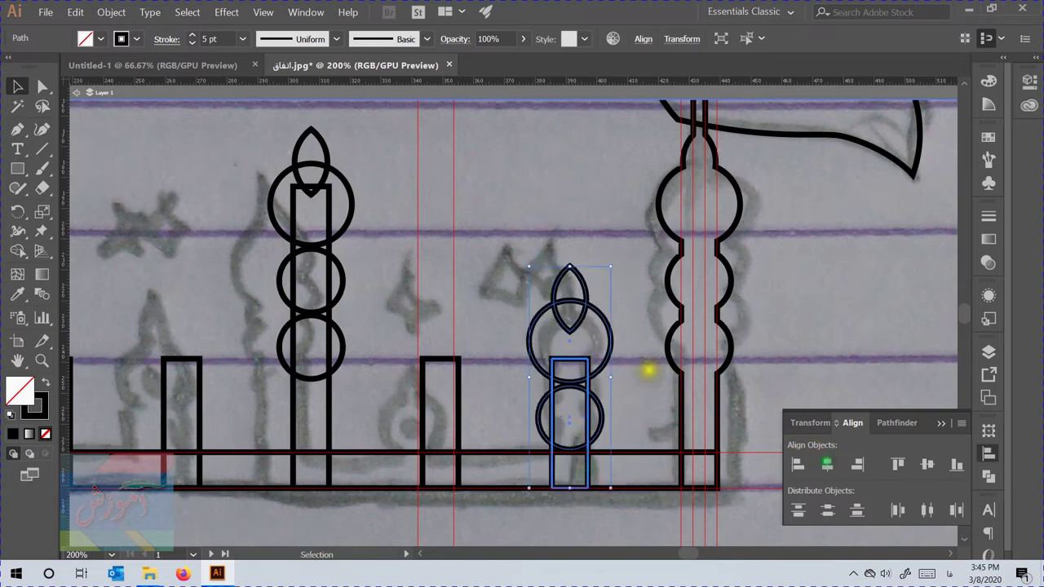
left_click(602, 413)
left_click(607, 339)
left_click(585, 306, "shift")
left_click(599, 420, "shift")
key("Up")
key("shift+Up")
key("Up")
key("Up")
key("Down")
key("Down")
key("Down")
key("Down")
key("Down")
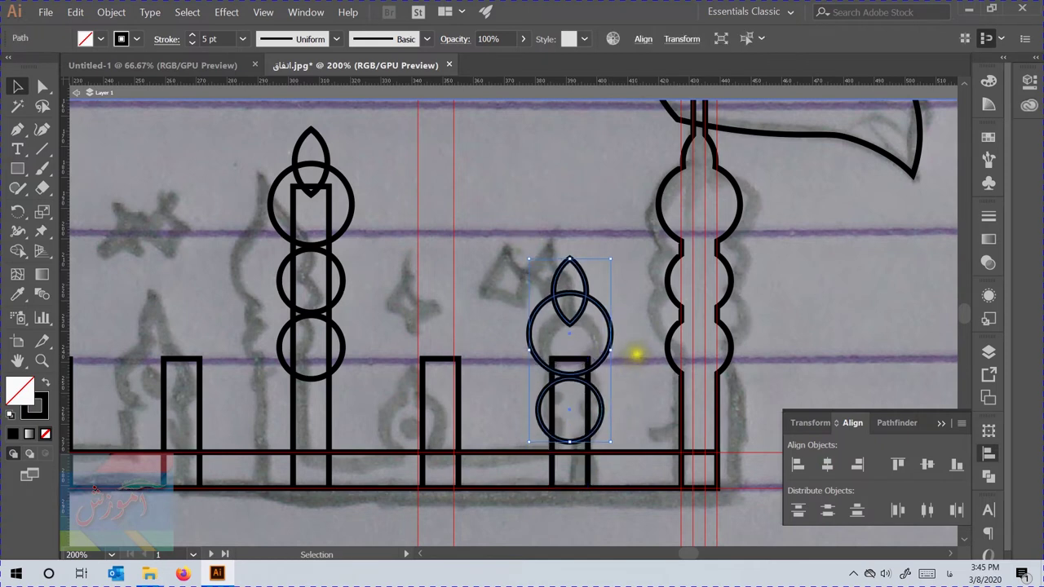
left_click(586, 469, "shift")
Step: Copy the fifth tower's finial and upper circle onto the fourth shaft rectangle and center them horizontally with it
scroll(606, 312, "down", 2)
scroll(606, 313, "up", 2)
left_click_drag(484, 350, 615, 286)
left_click(640, 284)
left_click(739, 275)
left_click_drag(738, 278, 607, 308)
left_click(589, 377, "shift")
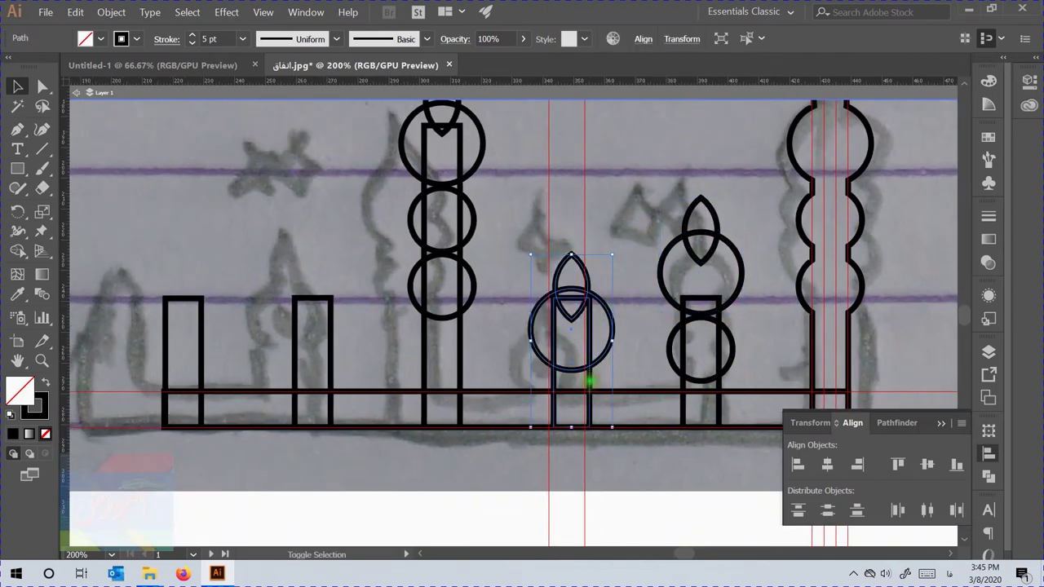
left_click(827, 465)
left_click(629, 246)
Step: Unite the fifth tower's finial, two circles and shaft into one outline
left_click_drag(643, 199, 750, 379)
left_click(810, 423)
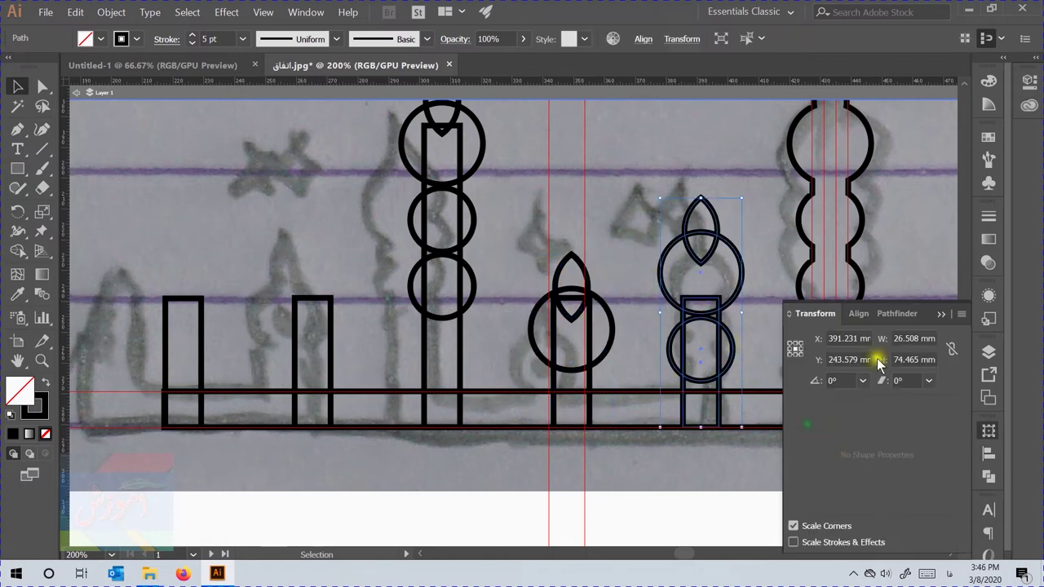
left_click(897, 320)
left_click(800, 465)
left_click_drag(597, 210, 523, 378)
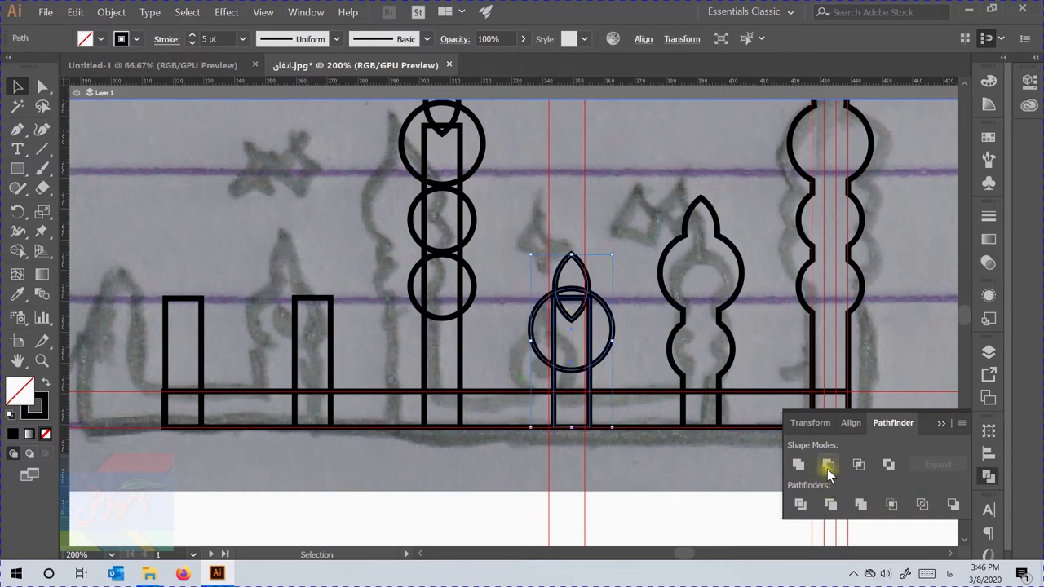
left_click(799, 465)
left_click(616, 225)
scroll(616, 222, "down", 1, "alt")
left_click_drag(506, 187, 522, 236)
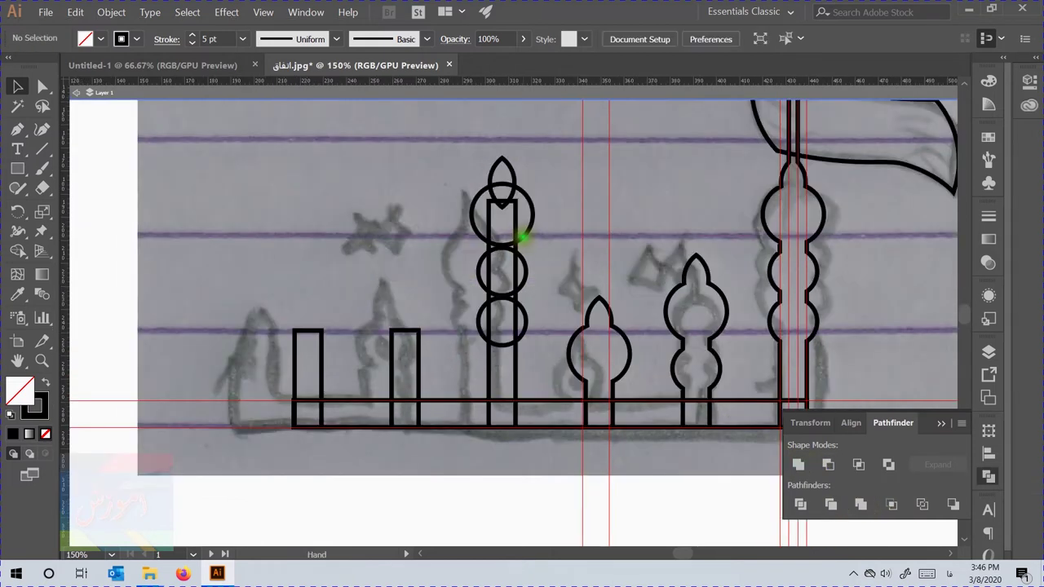
key("ctrl+z")
Step: Unite the fourth tower's finial, circle and shaft into one outline
left_click(560, 313)
left_click(579, 347)
scroll(621, 322, "up", 2, "alt")
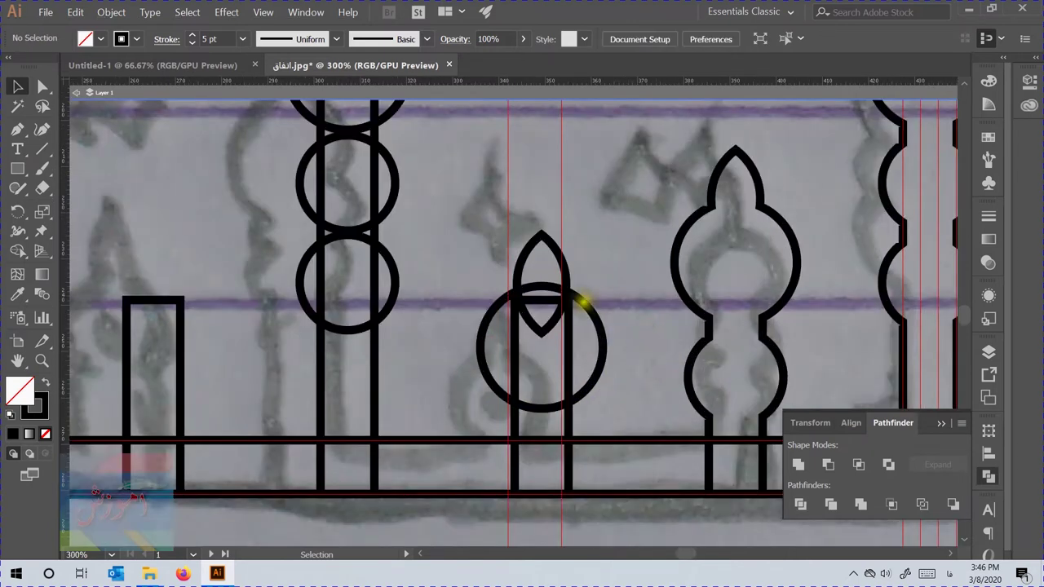
left_click_drag(611, 233, 536, 373)
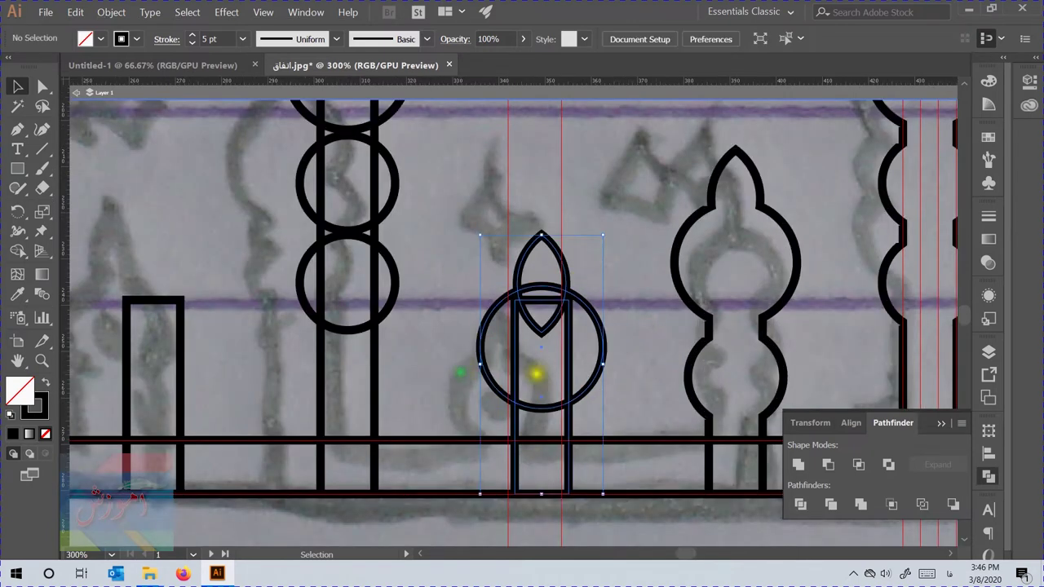
left_click(799, 464)
left_click(647, 363)
scroll(571, 291, "down", 4, "alt")
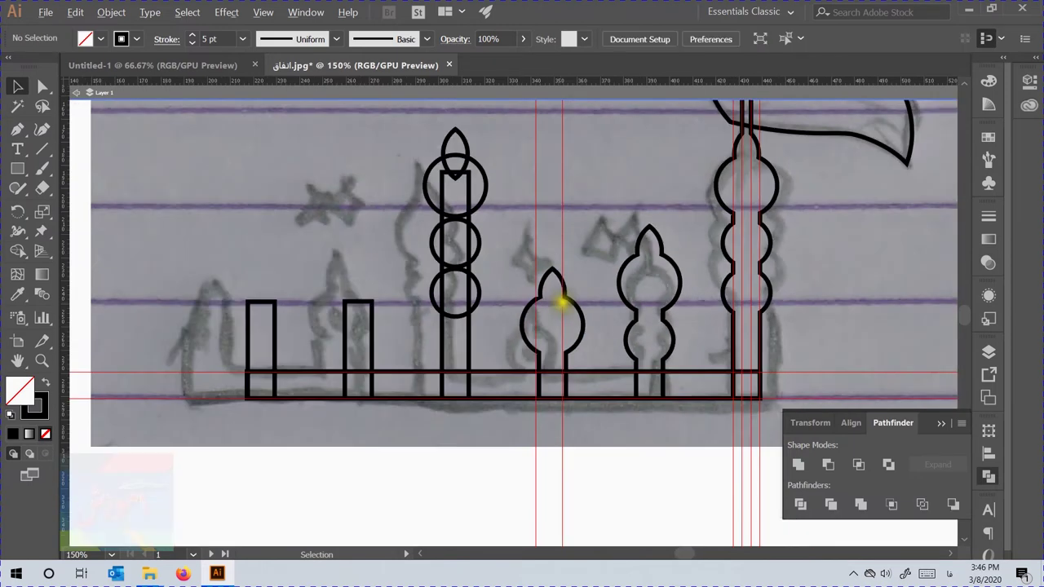
Step: Copy the smallest golden-ratio circle into the middle of the fourth tower's round bulb and subtract it from the outline
scroll(589, 327, "down", 1, "alt")
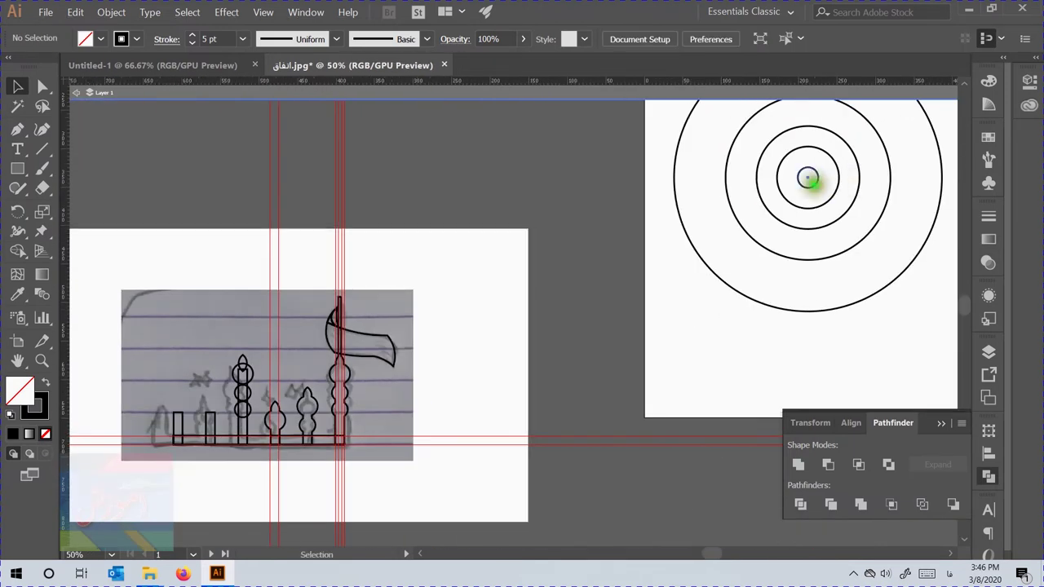
mouse_move(809, 177)
left_mouse_down()
mouse_move(366, 362)
mouse_move(269, 426)
left_mouse_up()
scroll(273, 431, "up", 6, "alt")
left_click_drag(314, 381, 463, 332)
scroll(463, 332, "up", 1, "alt")
left_click_drag(514, 245, 485, 228)
left_click(541, 252)
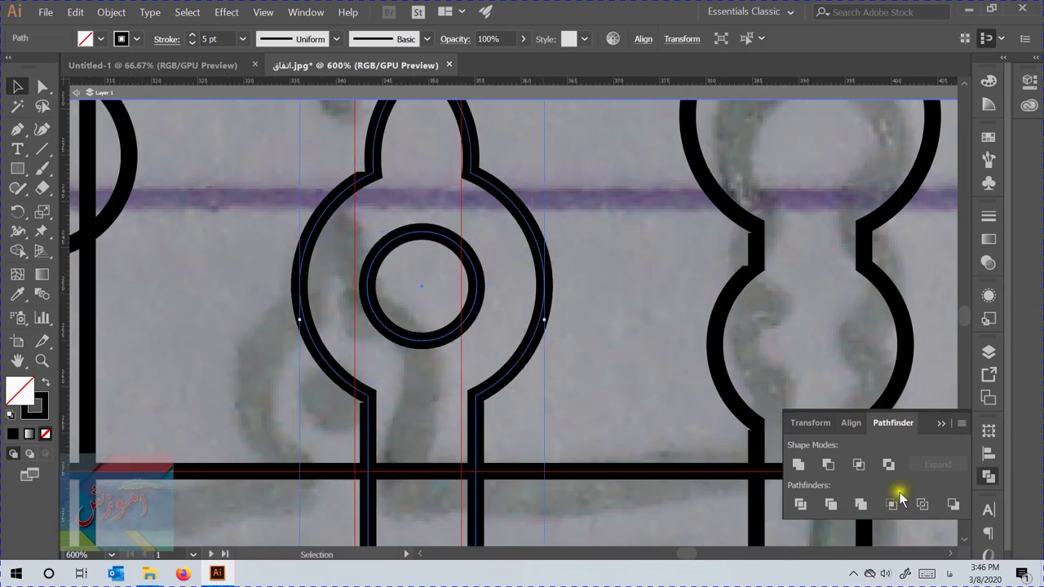
left_click(828, 465)
left_click(680, 309)
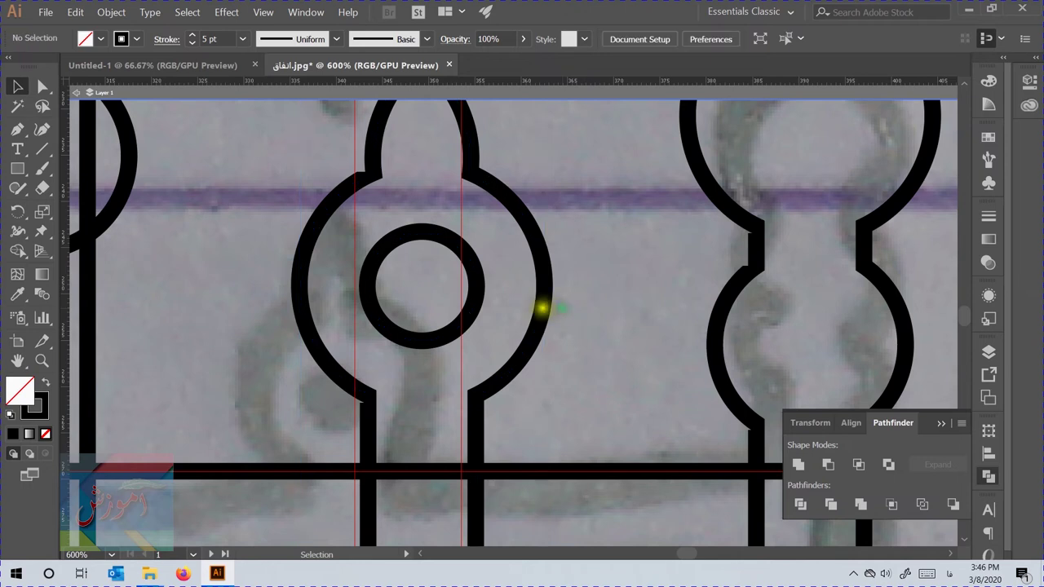
Step: Copy the fourth tower with its round hole onto the second shaft and delete the shaft rectangle underneath
scroll(549, 303, "down", 5)
left_click(626, 359)
left_click_drag(626, 359, 429, 371)
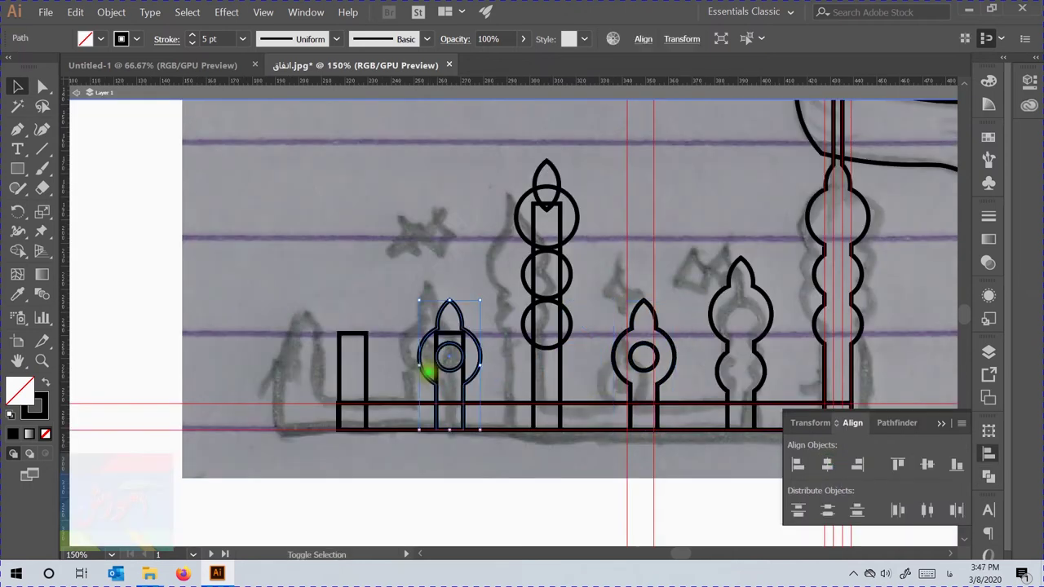
scroll(445, 368, "up", 4)
left_click(517, 266)
key("Delete")
scroll(518, 267, "down", 4)
scroll(517, 267, "down", 5)
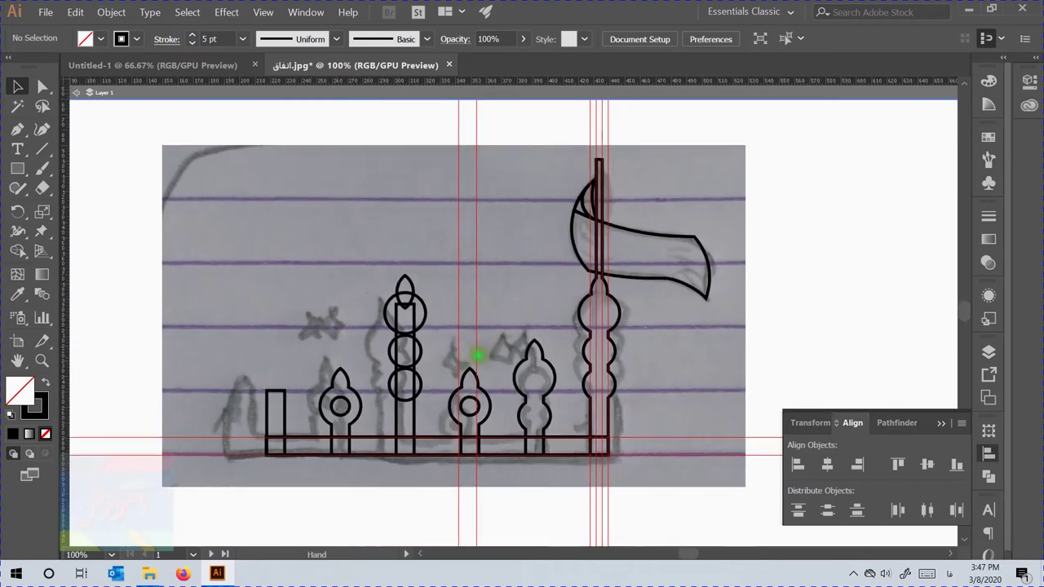
Step: Unite the tall third tower's finial, three circles and shaft into one outline
scroll(442, 372, "up", 1)
left_click_drag(441, 372, 408, 196)
left_click(895, 422)
left_click(799, 465)
scroll(462, 382, "down", 1)
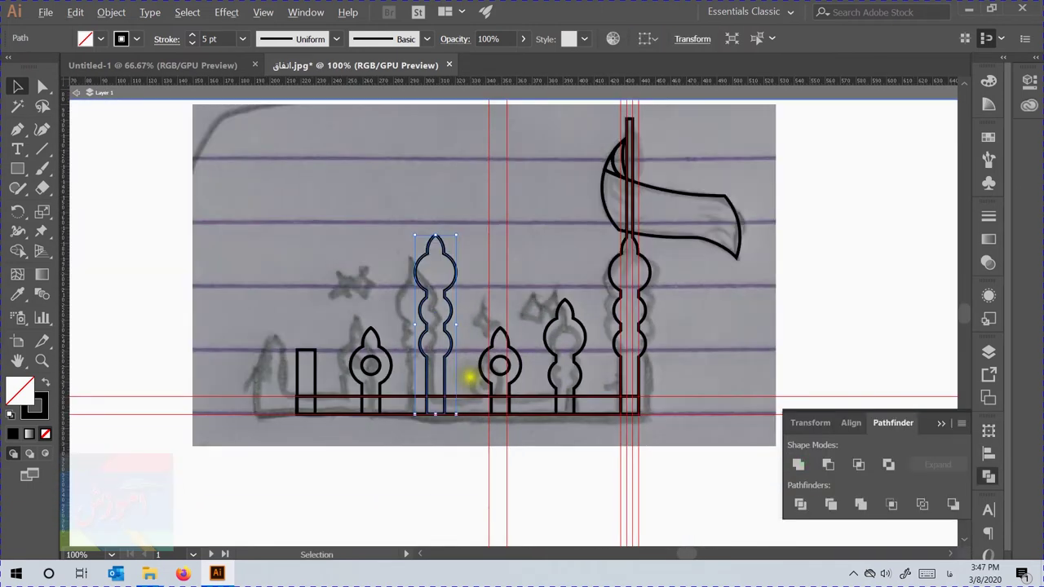
scroll(462, 383, "up", 1)
mouse_move(560, 334)
left_mouse_down()
mouse_move(375, 413)
mouse_move(482, 322)
left_mouse_up()
scroll(454, 460, "up", 1)
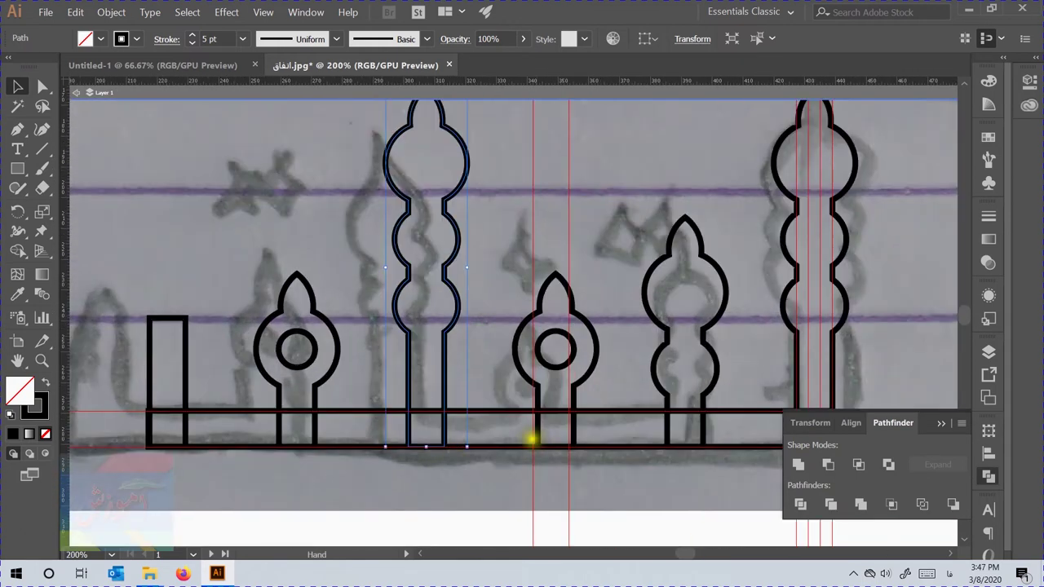
Step: Hide the locked reference sketch image behind the skyline
scroll(442, 369, "down", 2)
left_click(682, 428)
left_click(988, 351)
left_click(837, 391)
scroll(864, 432, "down", 5)
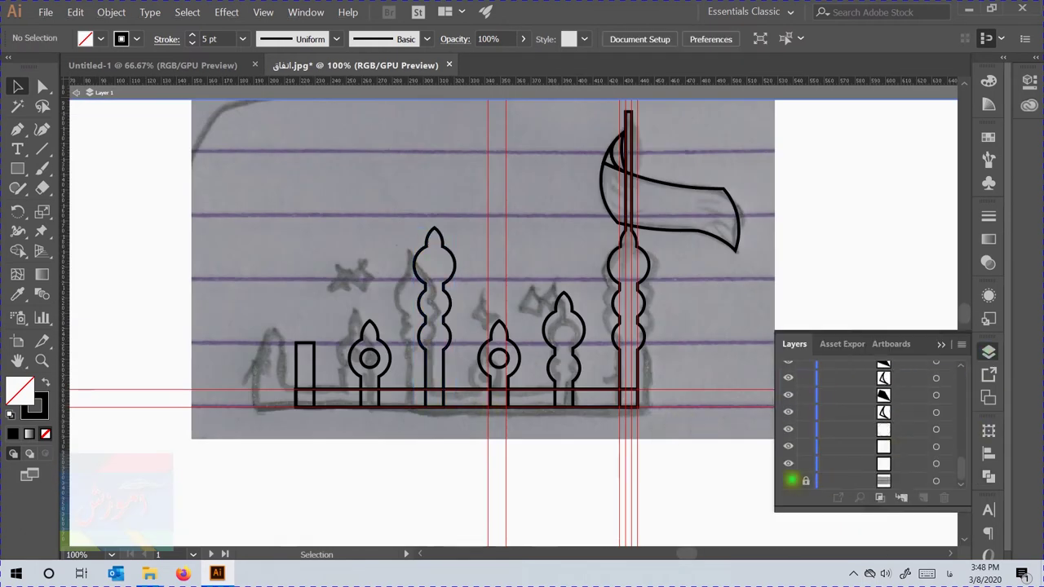
left_click(789, 481)
Step: Cut away the base strip between the fifth and flag towers and between the second and third towers with Shape Builder
left_click_drag(670, 440, 269, 351)
left_click_drag(448, 469, 333, 456)
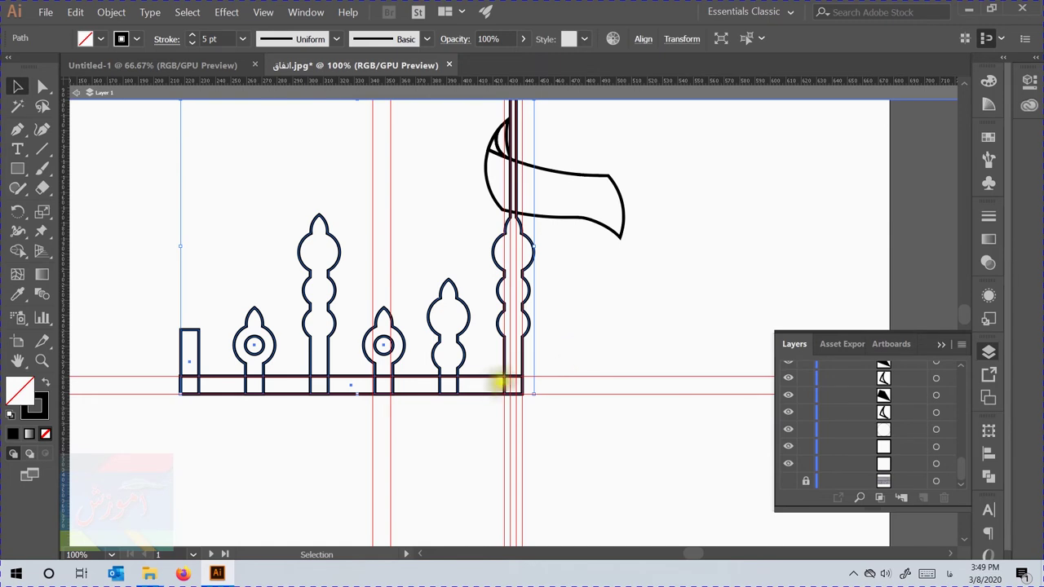
left_click(566, 362)
left_click_drag(566, 362, 149, 427)
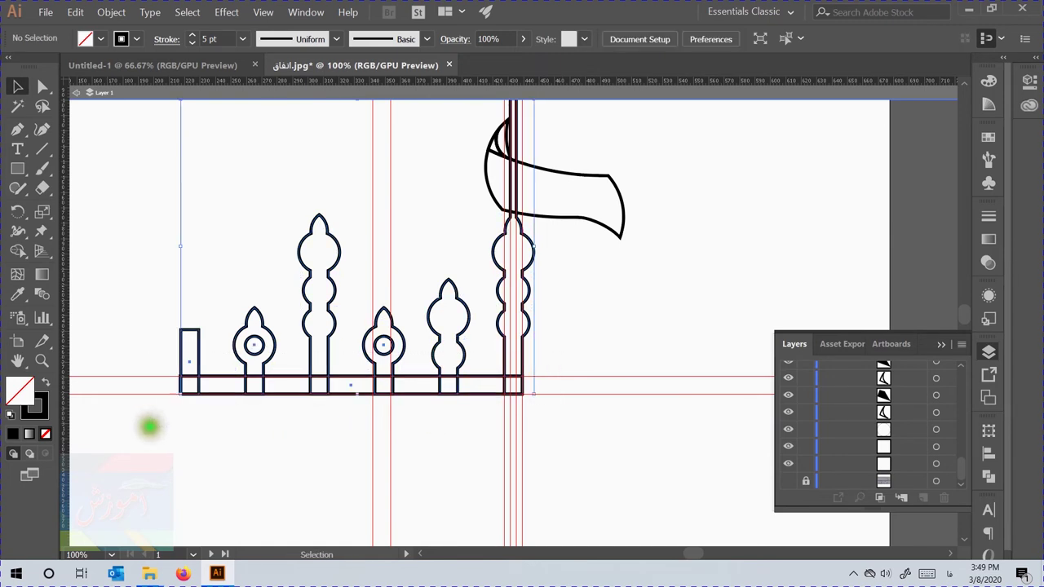
key("shift+m")
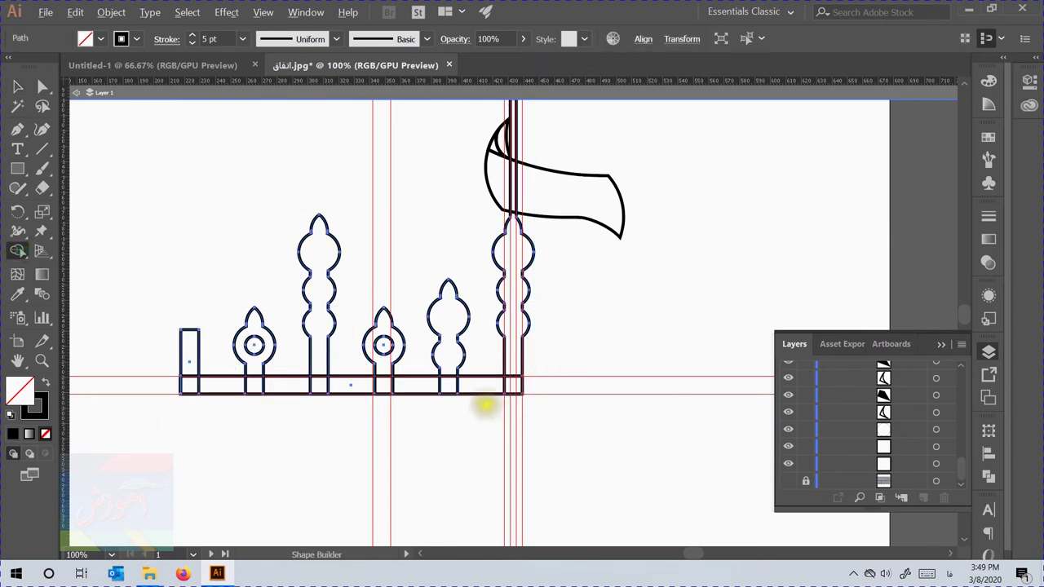
left_click(481, 385, "alt")
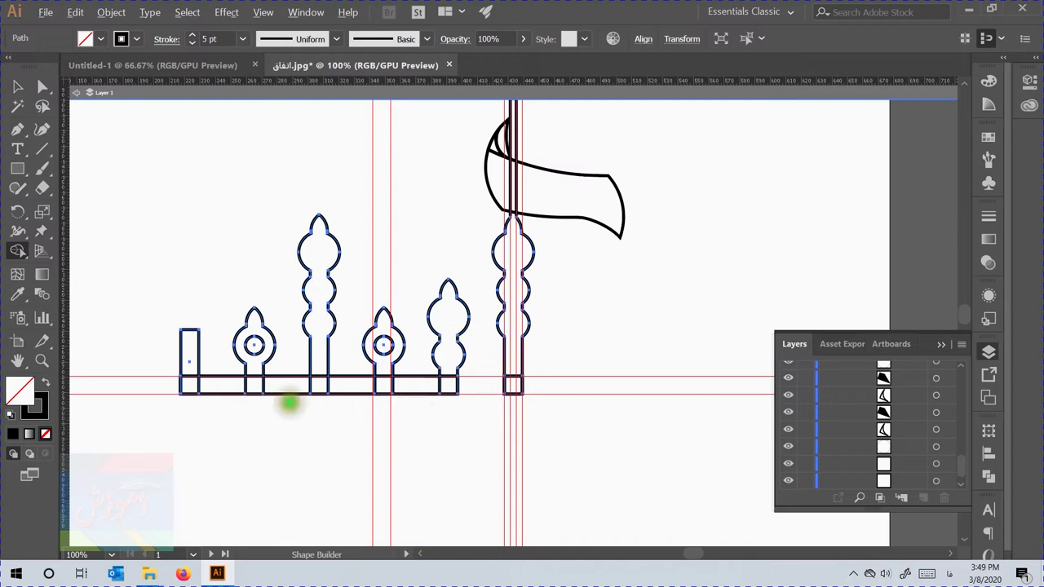
left_click(287, 386, "alt")
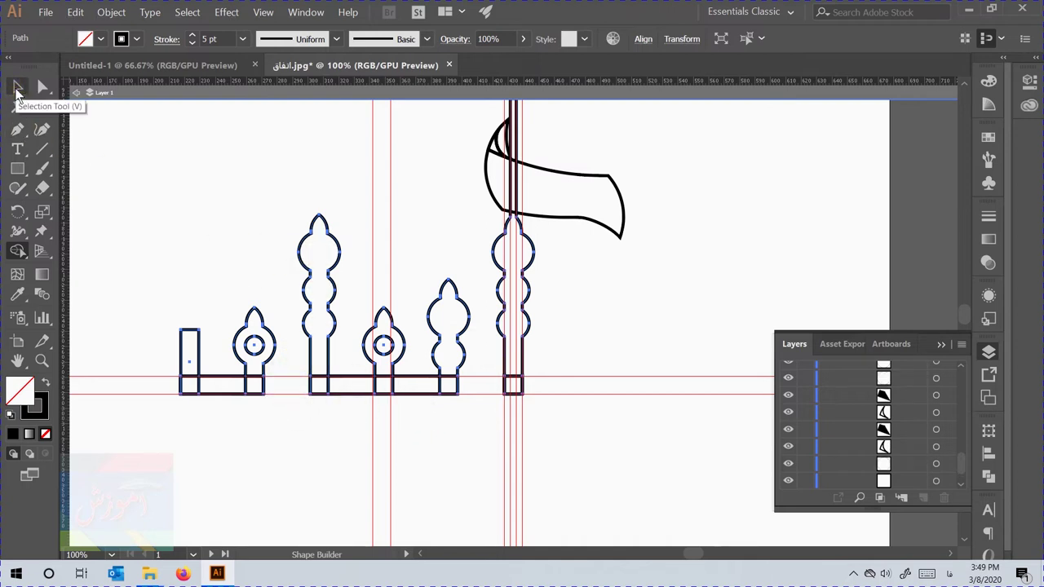
Step: Unite the third, fourth and fifth towers with their base strip, and the flag tower with its own base piece
left_click(17, 87)
left_click_drag(489, 423, 408, 367)
left_click_drag(321, 423, 483, 363)
left_click(989, 477)
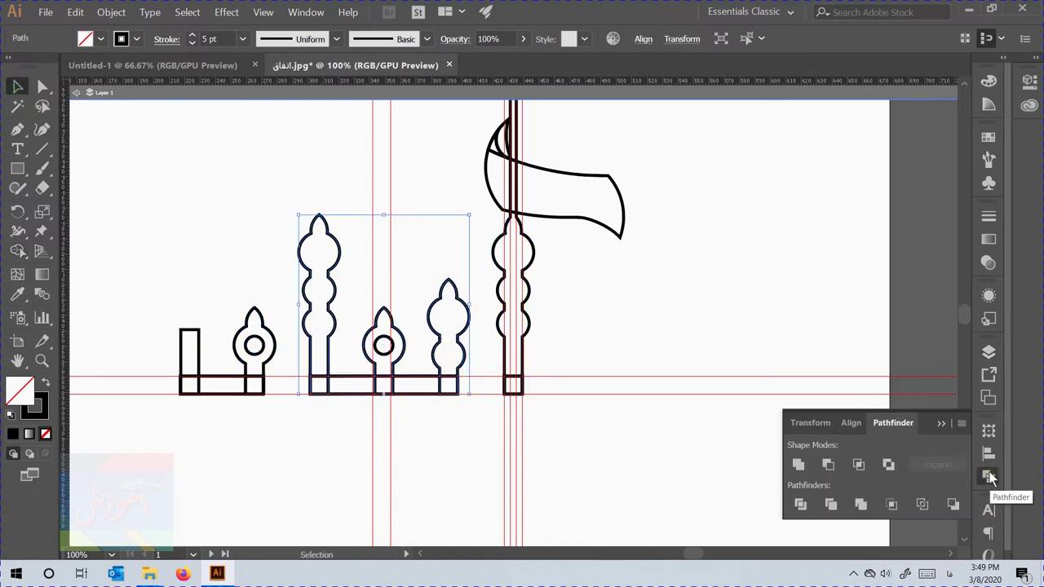
left_click(799, 466)
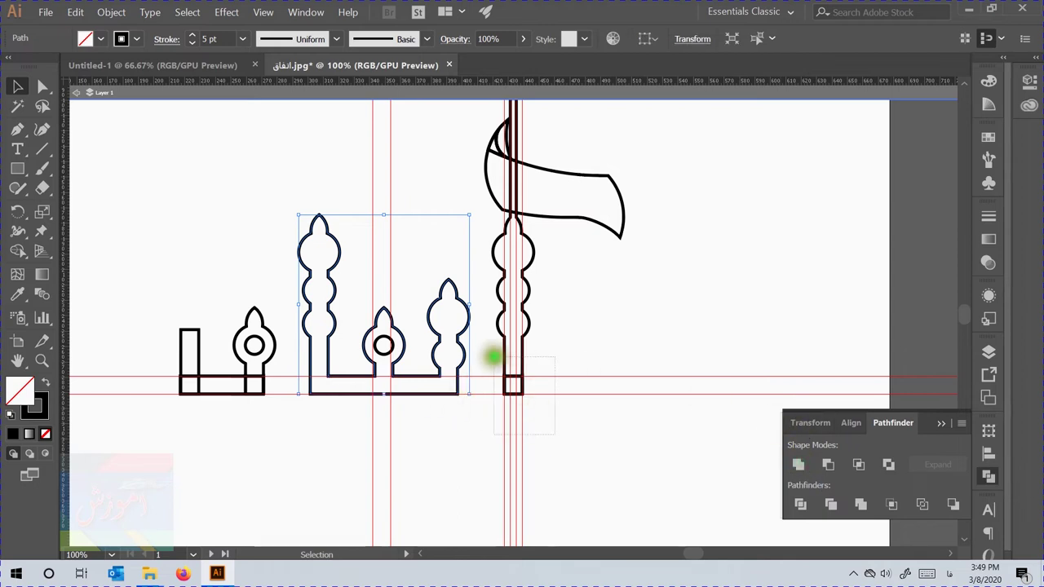
left_click(492, 353)
left_click(802, 464)
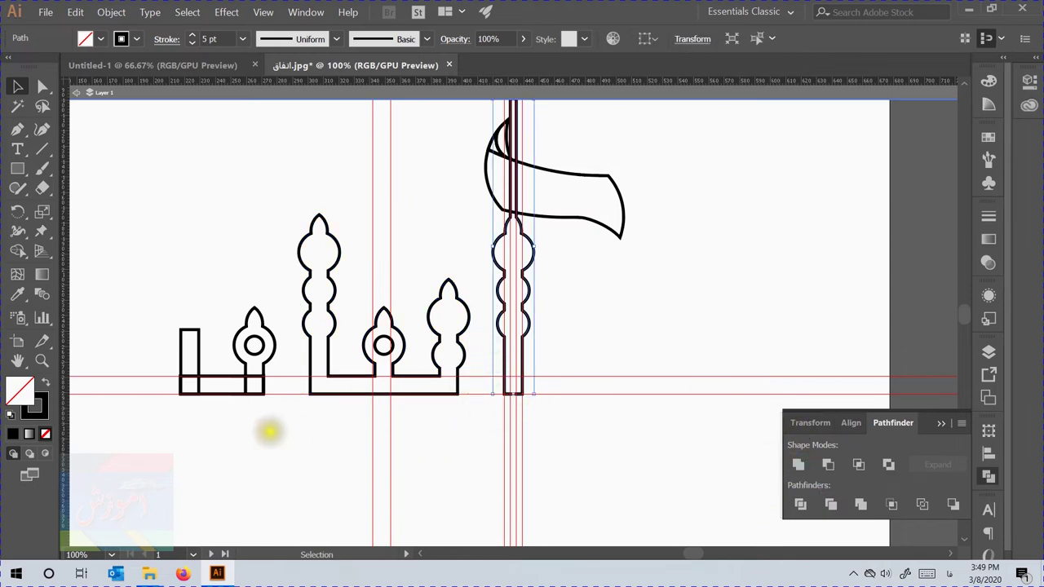
Step: Try to unite the first shaft and the second tower with their base strip
left_click_drag(153, 364, 198, 385)
left_click(799, 464)
left_click(256, 463)
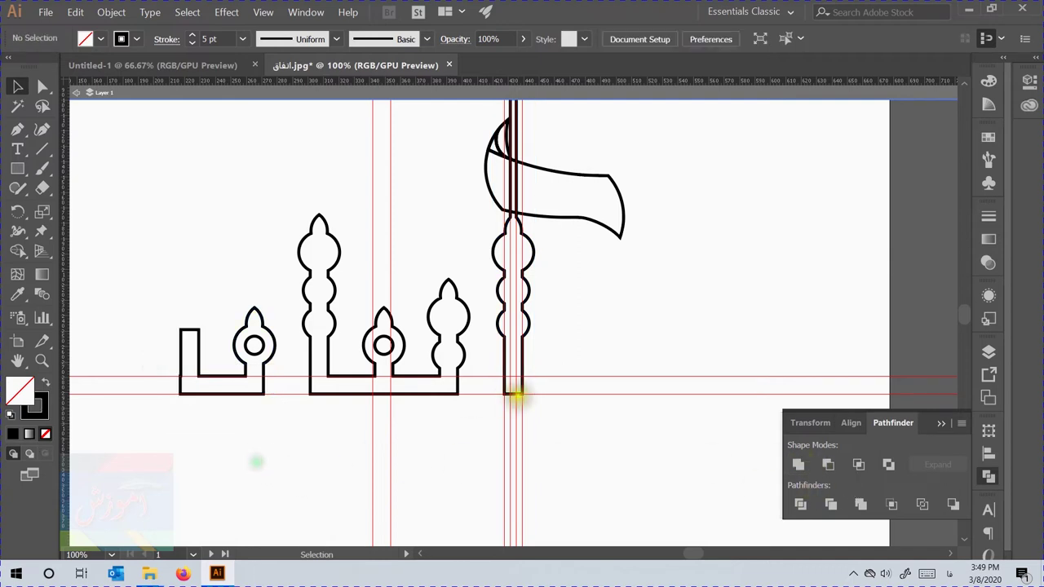
scroll(393, 430, "up", 1)
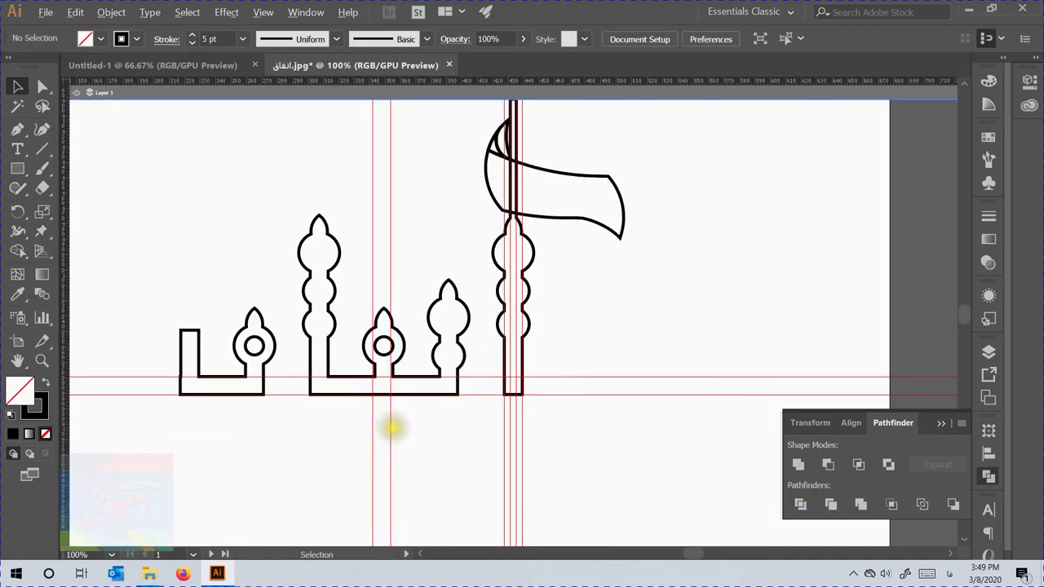
scroll(377, 423, "up", 1)
left_click_drag(416, 384, 470, 471)
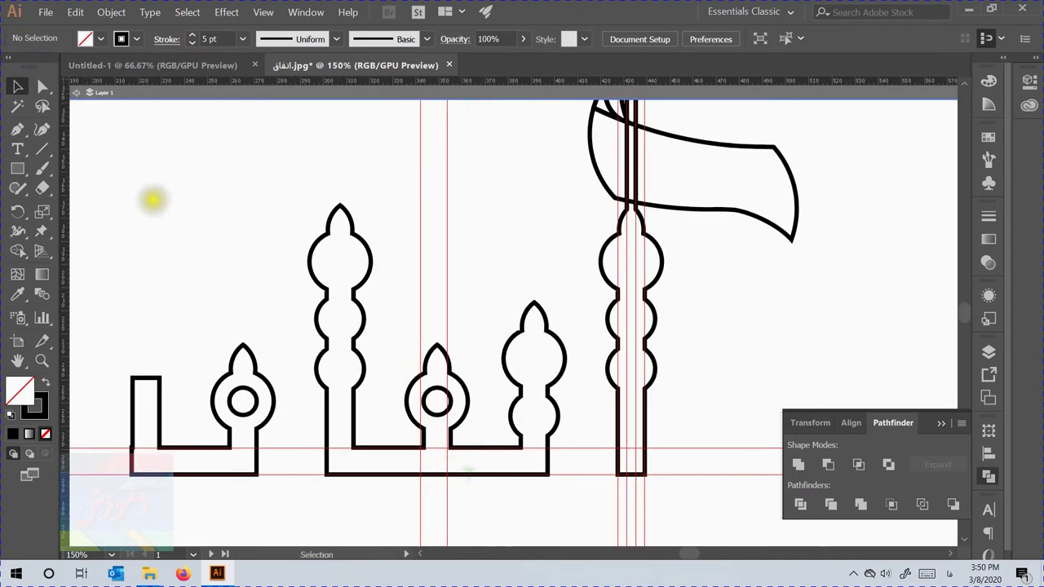
left_click(18, 171)
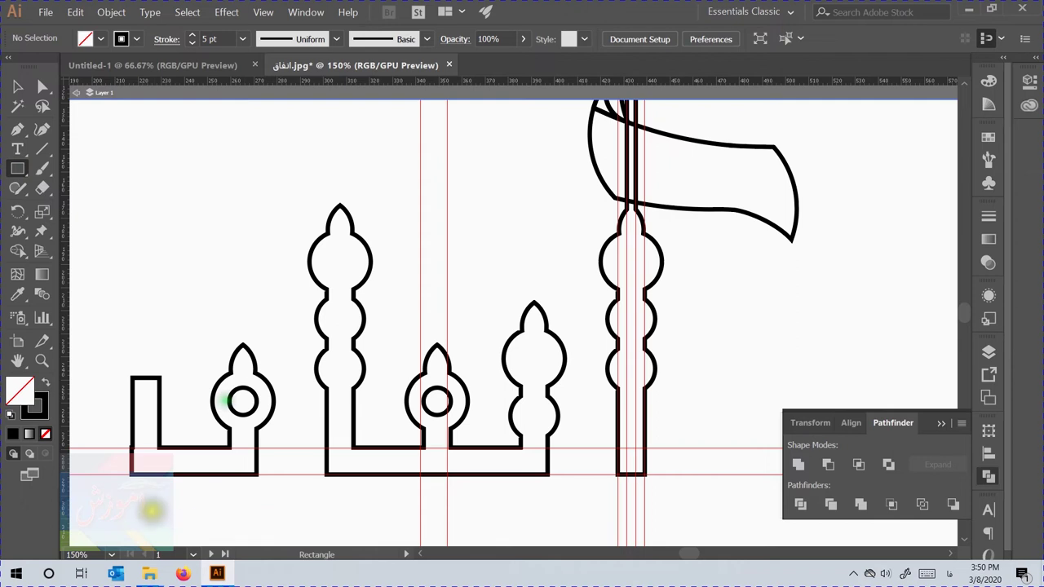
scroll(140, 499, "up", 4)
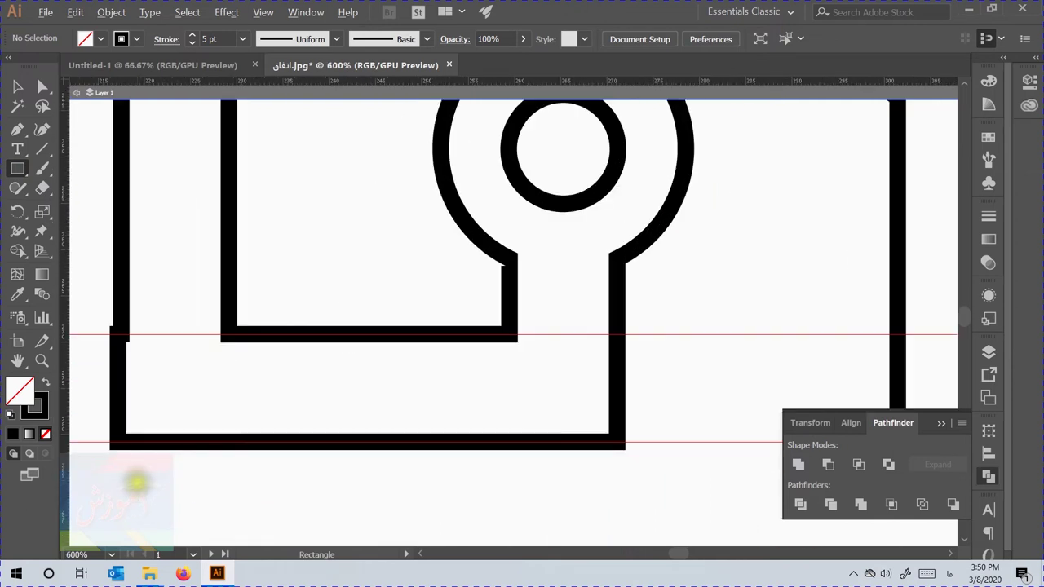
key("ctrl+z")
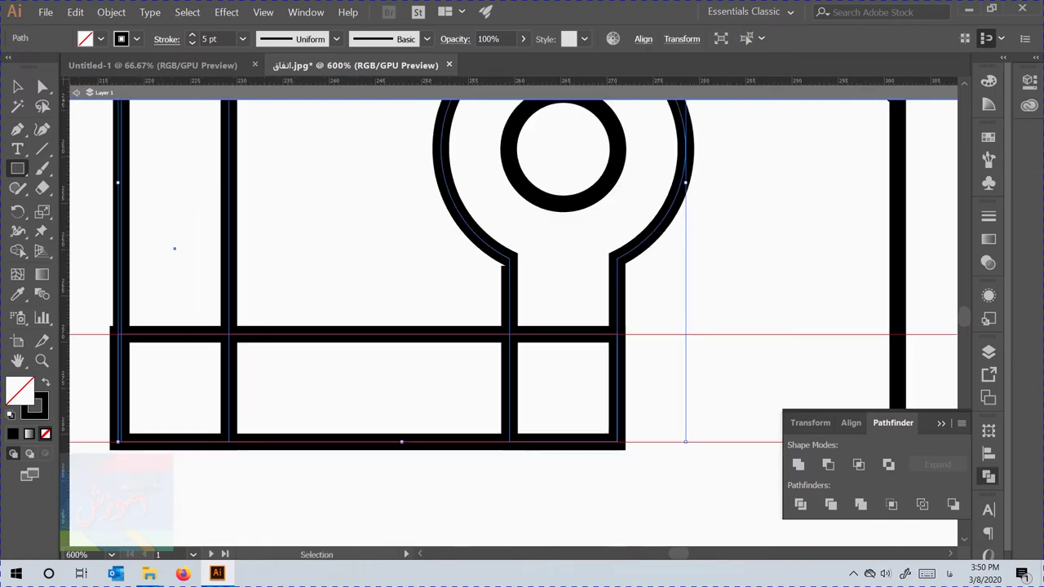
Step: Shorten the base strip so its outer end lies inside the first shaft instead of protruding past its outer edge
left_click(14, 87)
left_click(273, 341)
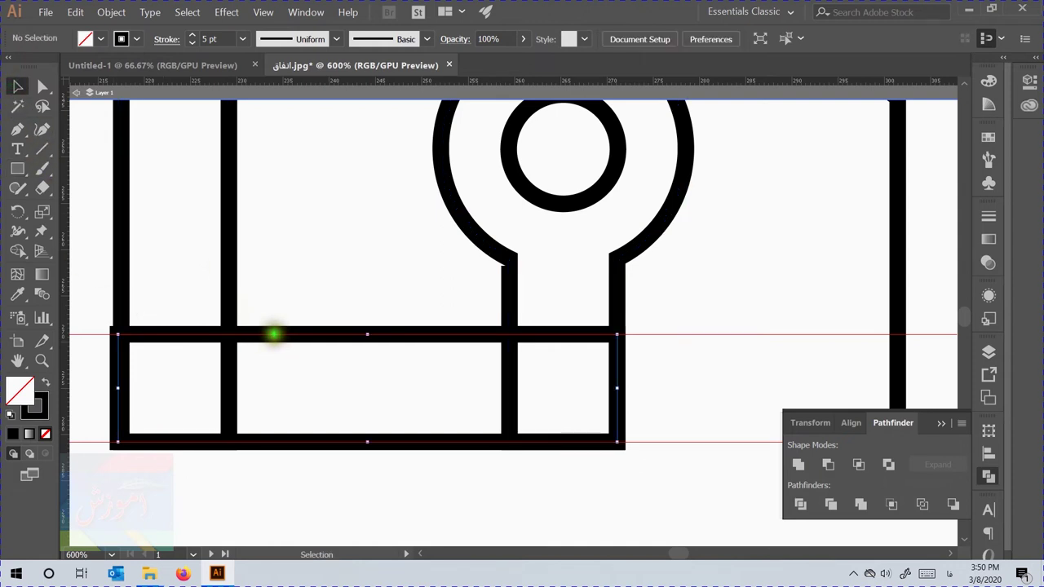
left_click(129, 391)
left_click_drag(118, 388, 147, 389)
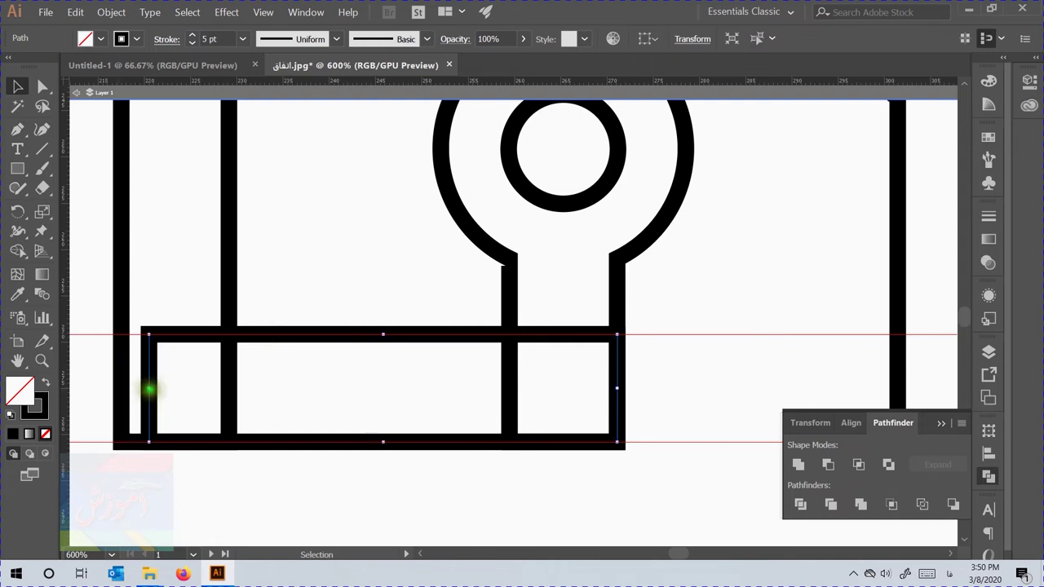
Step: Unite the first shaft, the second tower and their base strip into one outline
scroll(186, 474, "down", 1)
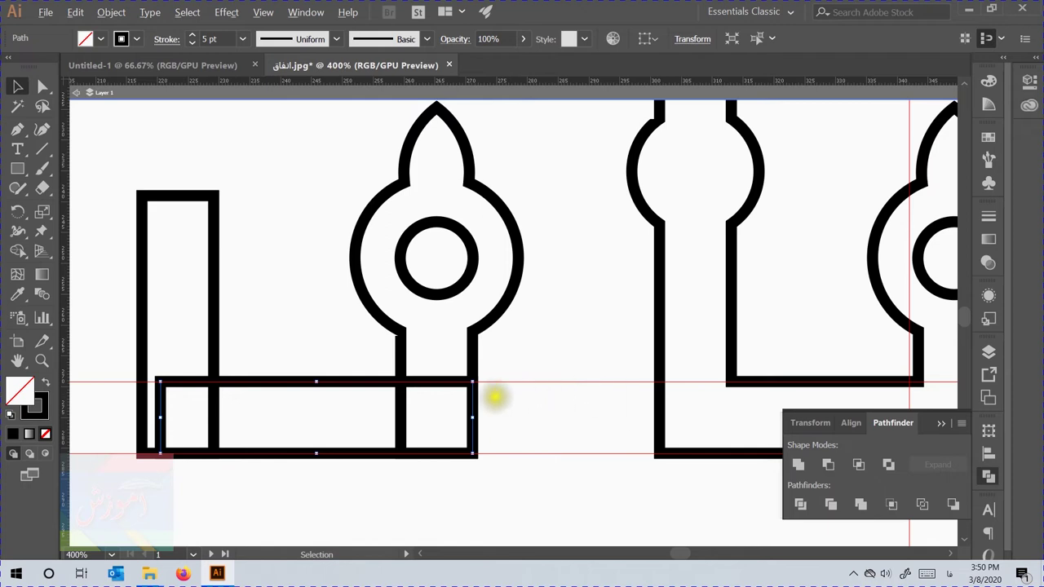
scroll(495, 398, "down", 3)
scroll(457, 433, "down", 2)
scroll(478, 462, "up", 4)
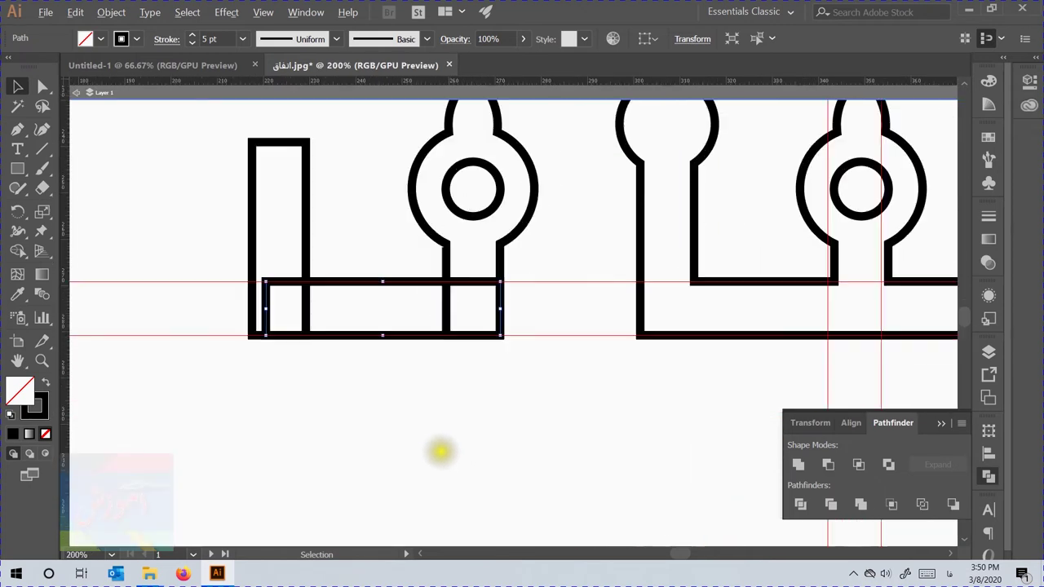
left_click_drag(201, 381, 555, 258)
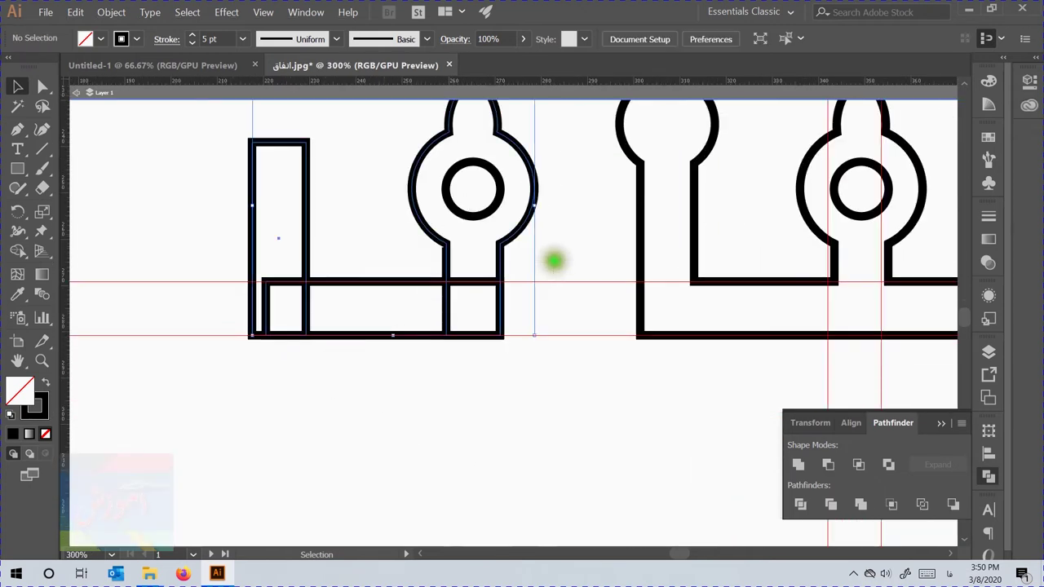
left_click(800, 467)
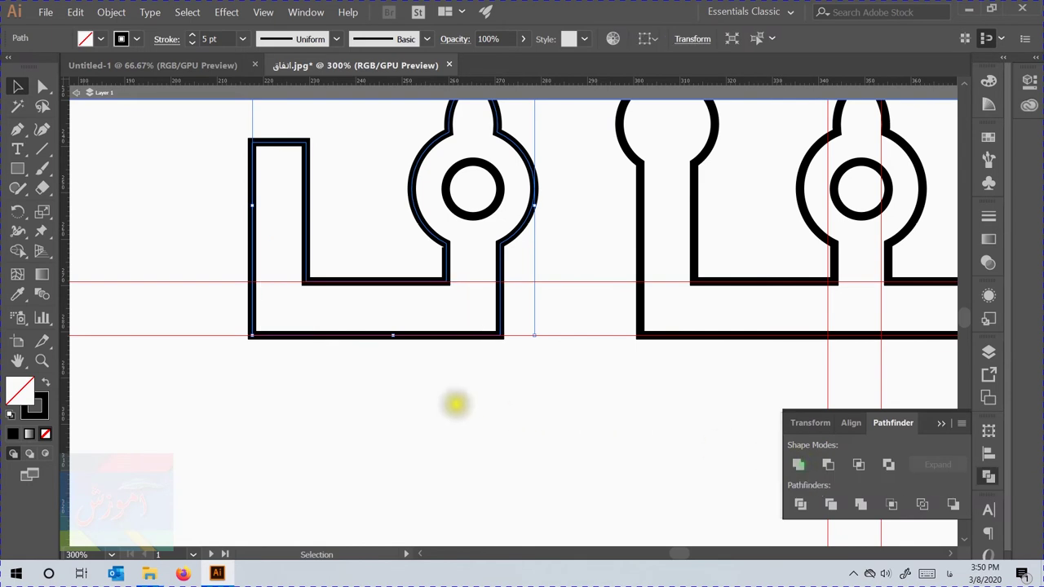
left_click(456, 403)
Step: Draw a thin rectangle spanning from the flag tower to the first shaft and shift it just below the skyline's base
scroll(374, 358, "down", 3)
left_click_drag(571, 354, 467, 378)
left_click(19, 172)
scroll(224, 387, "up", 1)
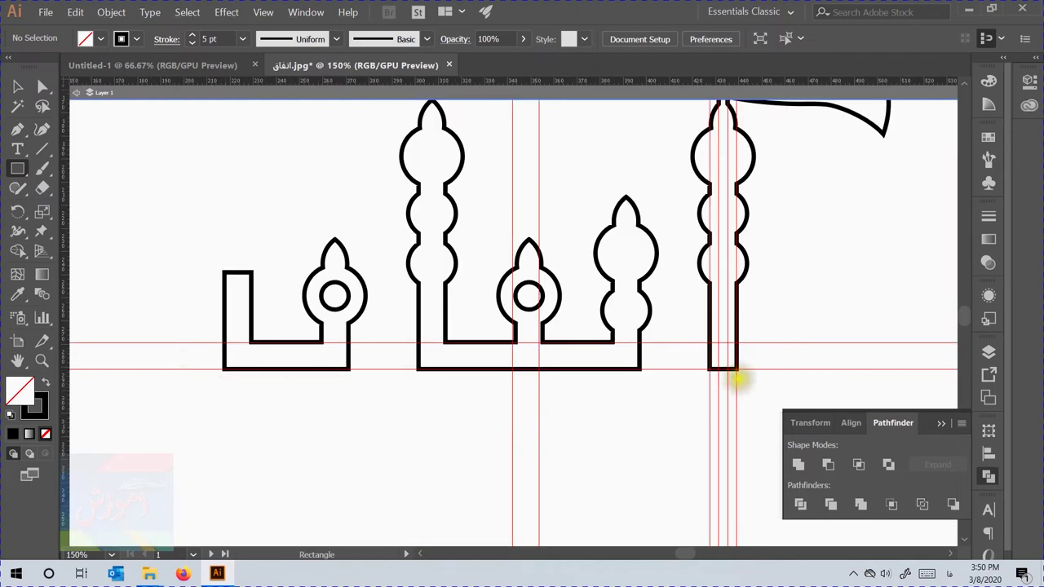
left_click_drag(734, 368, 221, 377)
key("shift+Down")
left_click(17, 86)
Step: Examine how the ends of the thin bottom strip line up with the skyline's outer edges and the overall composition
scroll(220, 382, "up", 7)
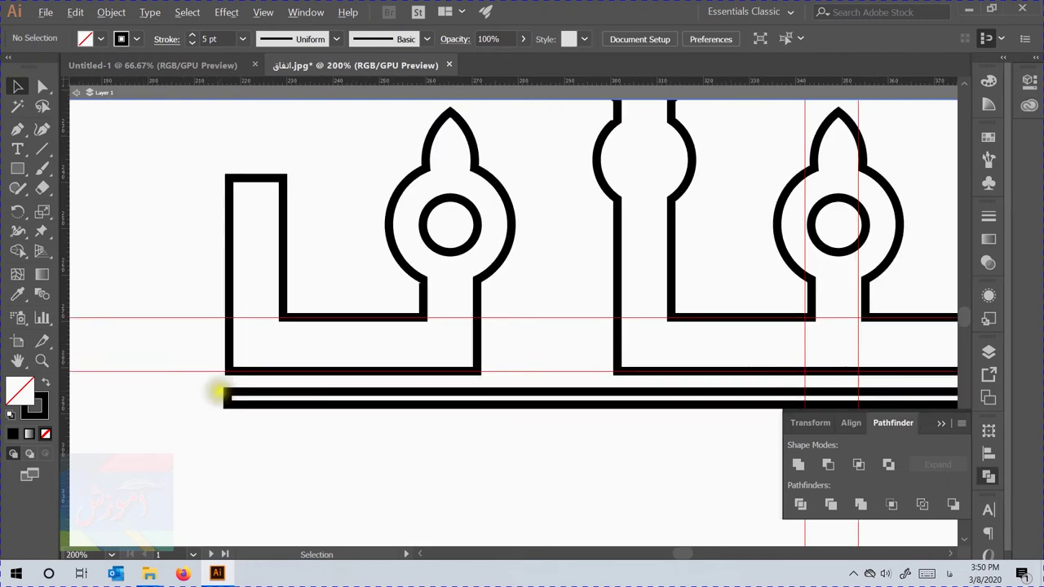
scroll(168, 382, "down", 8)
scroll(460, 419, "up", 8)
left_click(462, 419)
left_click_drag(467, 421, 458, 421)
left_click(517, 375)
scroll(517, 373, "down", 12)
scroll(532, 331, "up", 3)
scroll(540, 333, "up", 1)
scroll(502, 343, "down", 1)
scroll(499, 393, "up", 1)
scroll(489, 397, "down", 1)
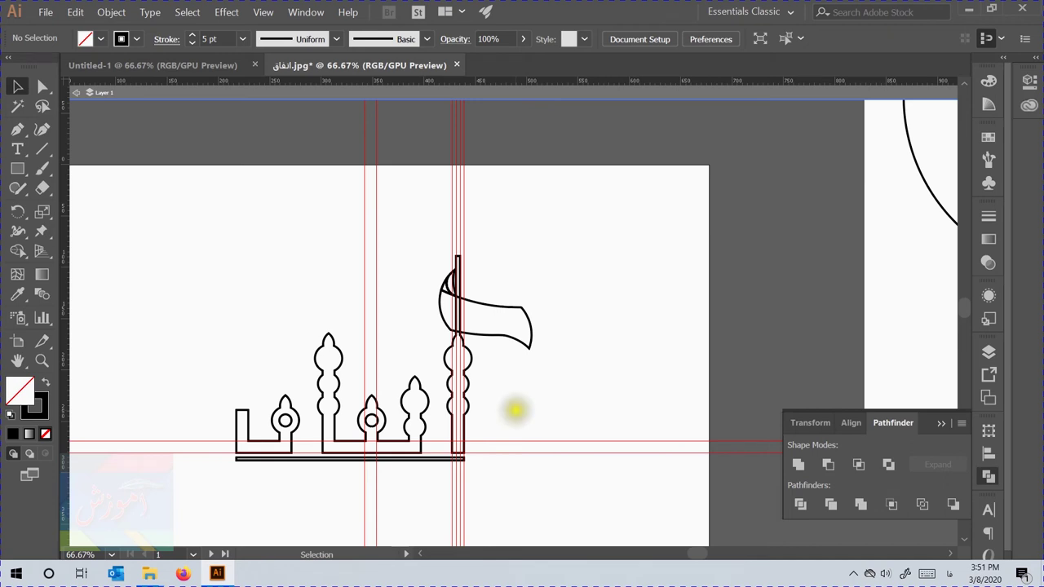
scroll(425, 462, "left", 1)
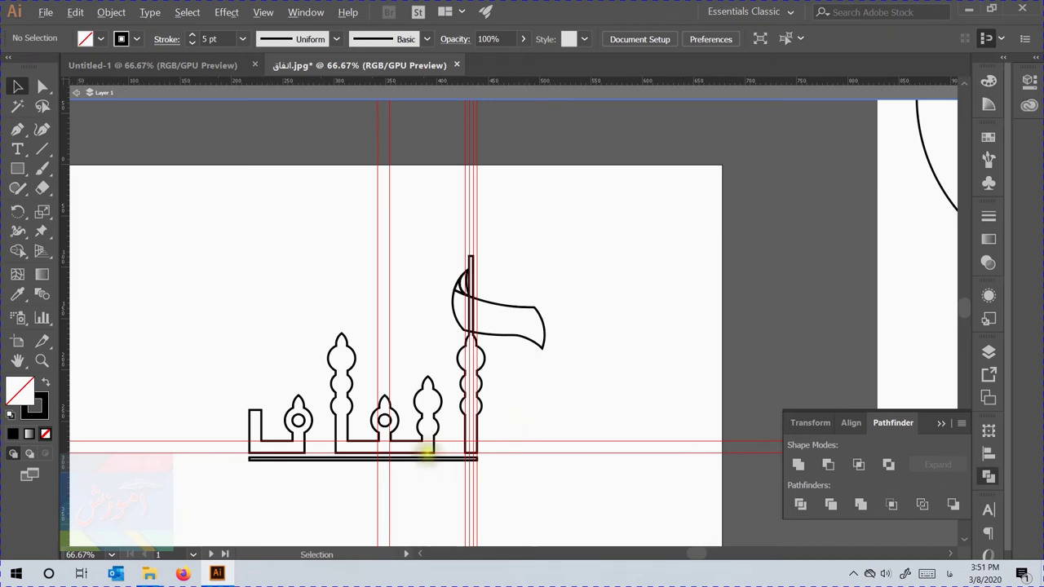
Step: Draw a small colour-swatch rectangle beside the flag with a black fill and no stroke
scroll(426, 462, "up", 1)
left_click(17, 169)
left_click_drag(696, 238, 754, 290)
left_click(17, 86)
left_click(98, 41)
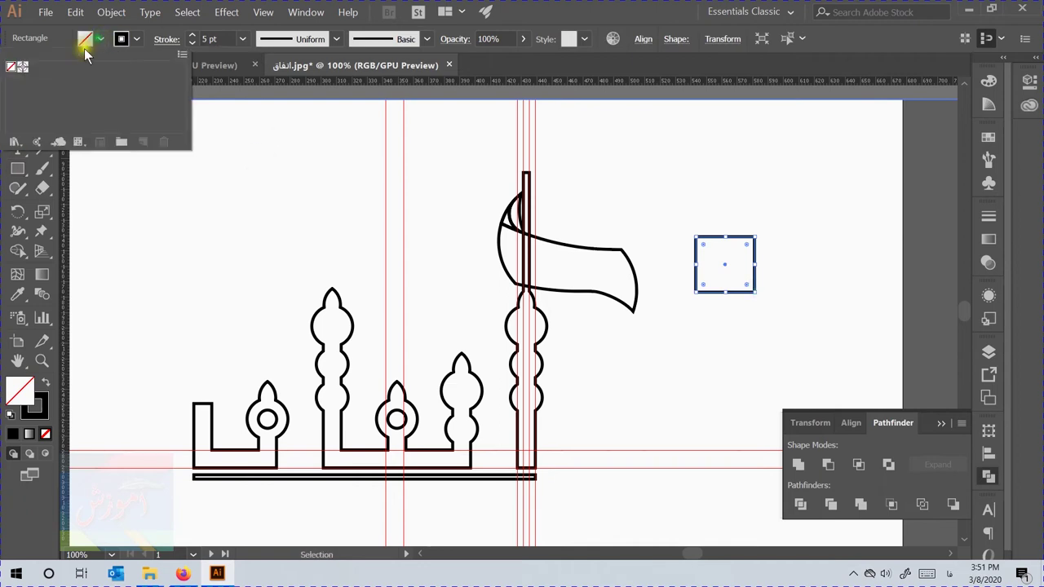
double_click(15, 391)
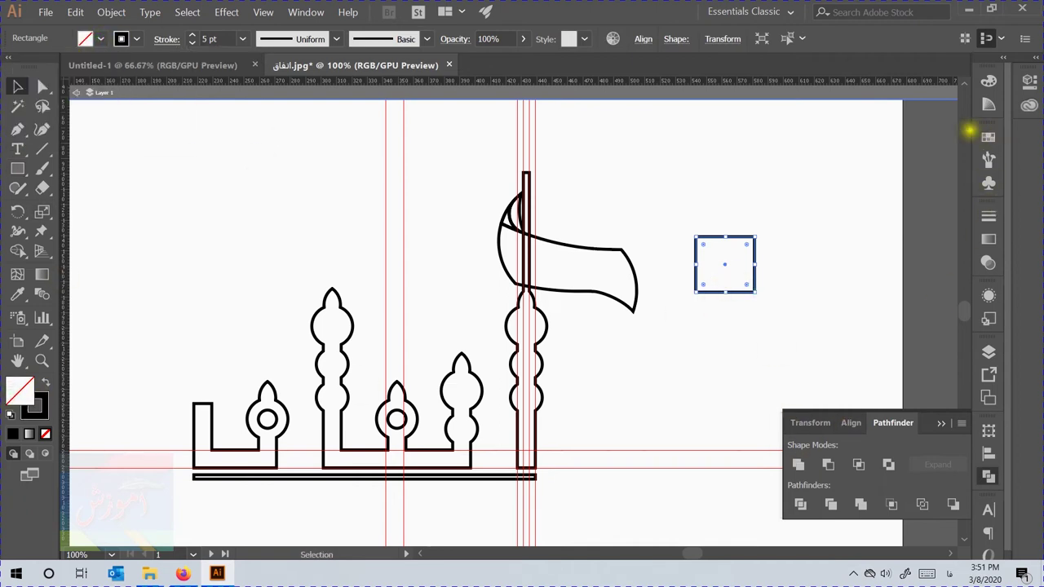
left_click(47, 381)
Step: Duplicate the black swatch directly below itself and fill the copy with pure red
left_click_drag(729, 280, 729, 349)
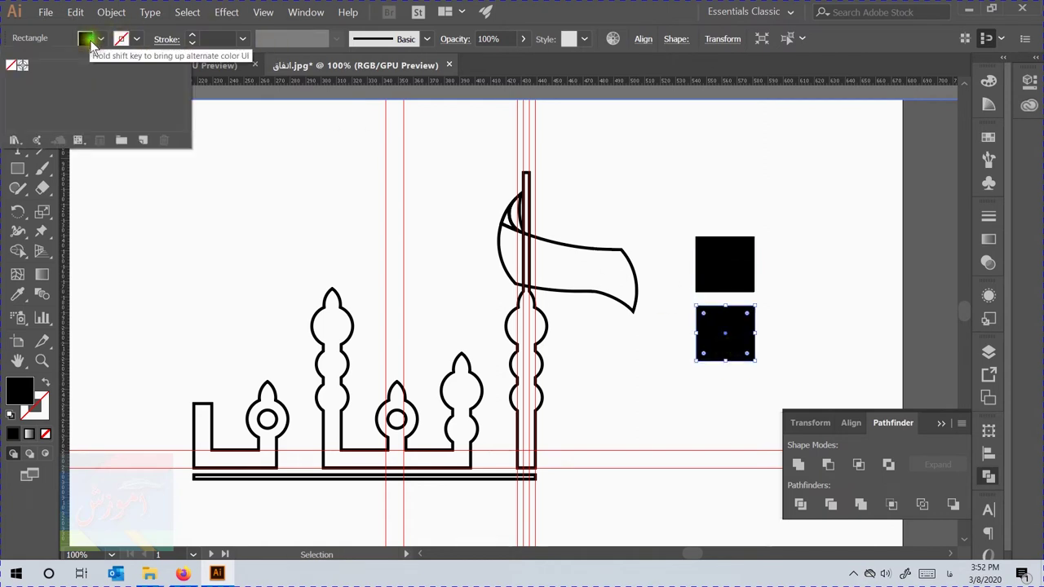
double_click(19, 389)
left_click(816, 97)
left_click(793, 165)
left_click(813, 110)
left_click(963, 93)
left_click(844, 264)
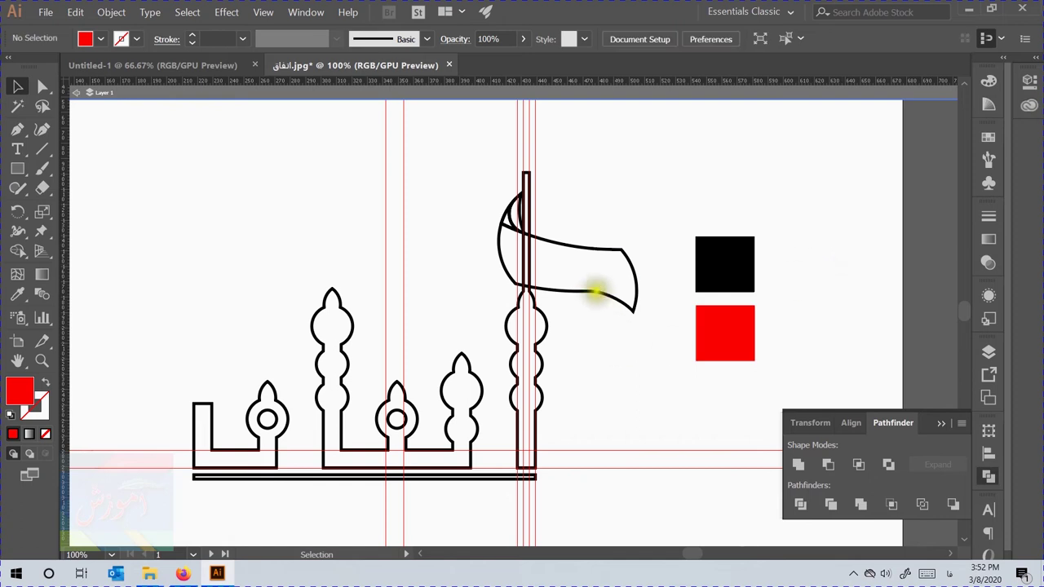
Step: Fill the main body of the flag with the red swatch's colour using the Eyedropper
left_click(596, 290)
scroll(645, 229, "up", 1)
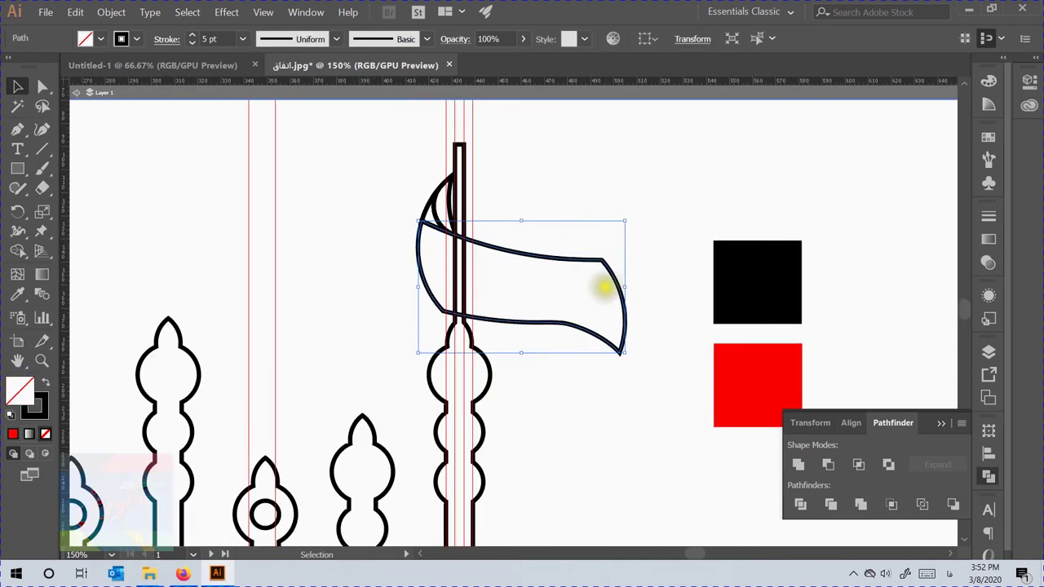
key("i")
left_click(764, 368)
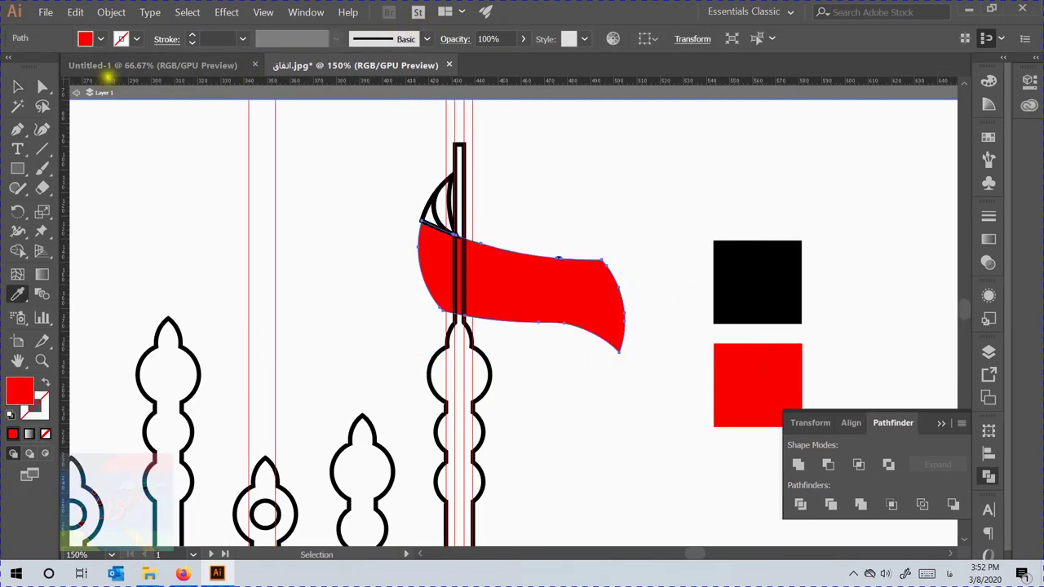
left_click(17, 86)
Step: Fill the flag tower and its pole with the black swatch's colour using the Eyedropper
scroll(425, 204, "up", 1)
left_click(477, 202)
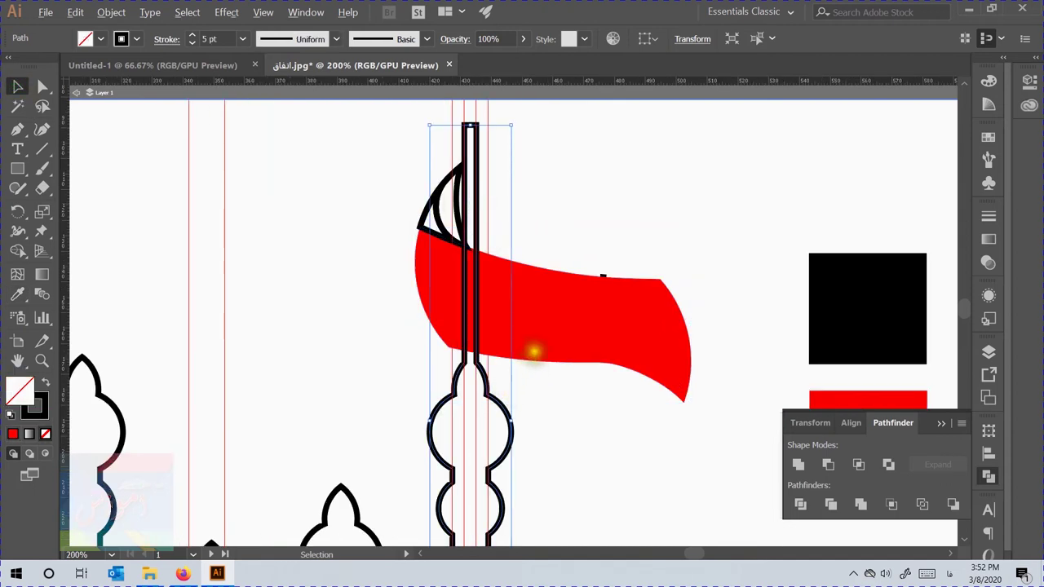
scroll(537, 349, "down", 2)
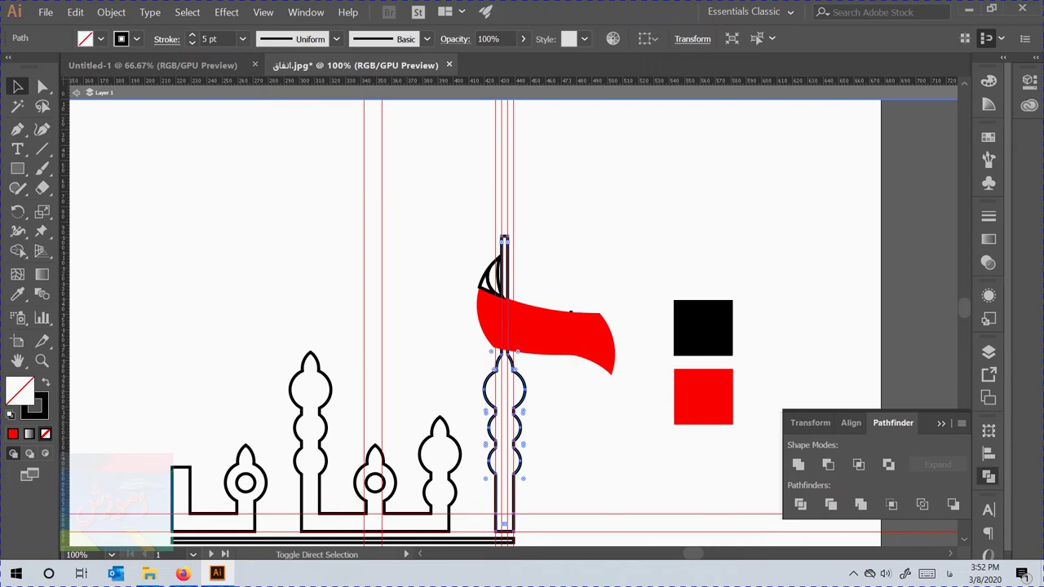
left_click(555, 441)
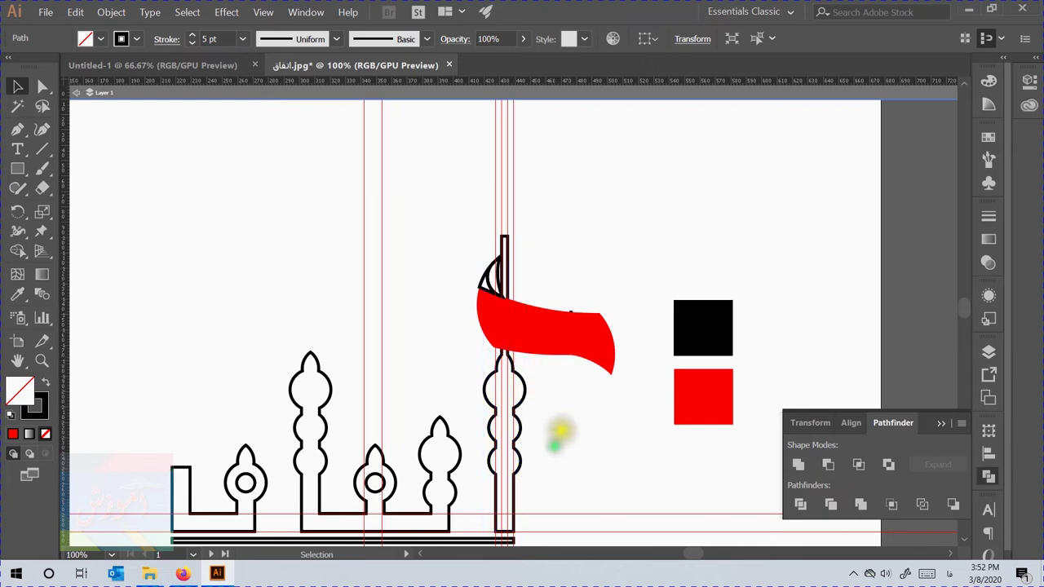
left_click_drag(551, 390, 516, 394)
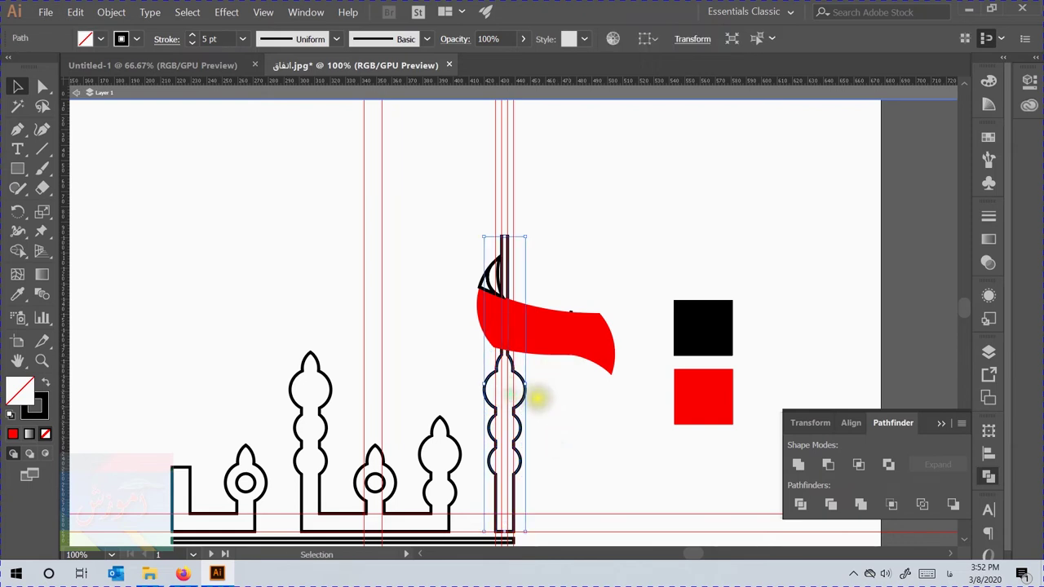
key("i")
left_click(690, 329)
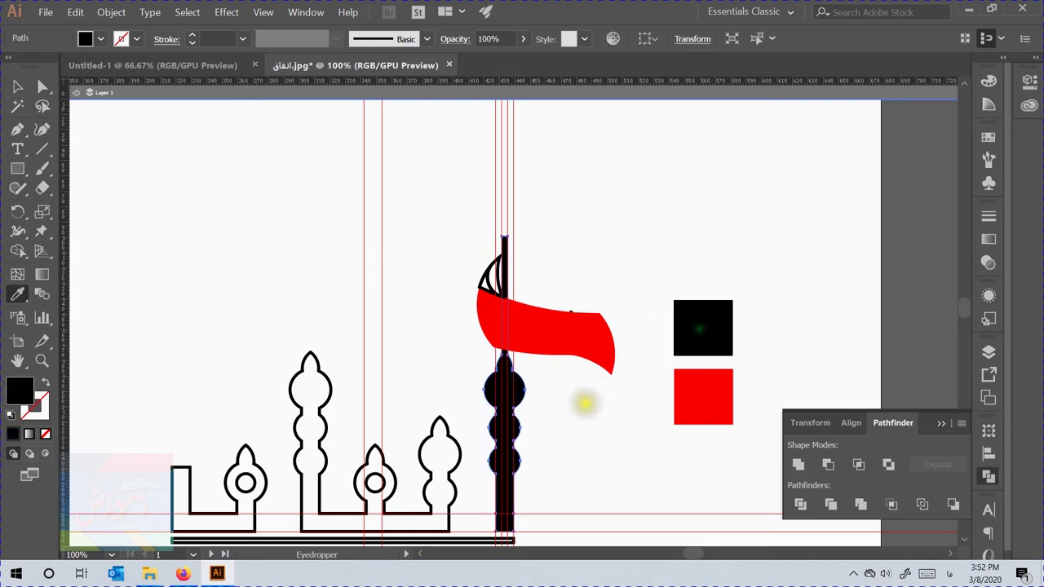
key("v")
left_click(585, 406)
Step: Fill the first shaft, the second to fifth towers and their inner circles with the black swatch's colour
scroll(582, 403, "down", 2, "alt")
scroll(485, 433, "up", 2, "alt")
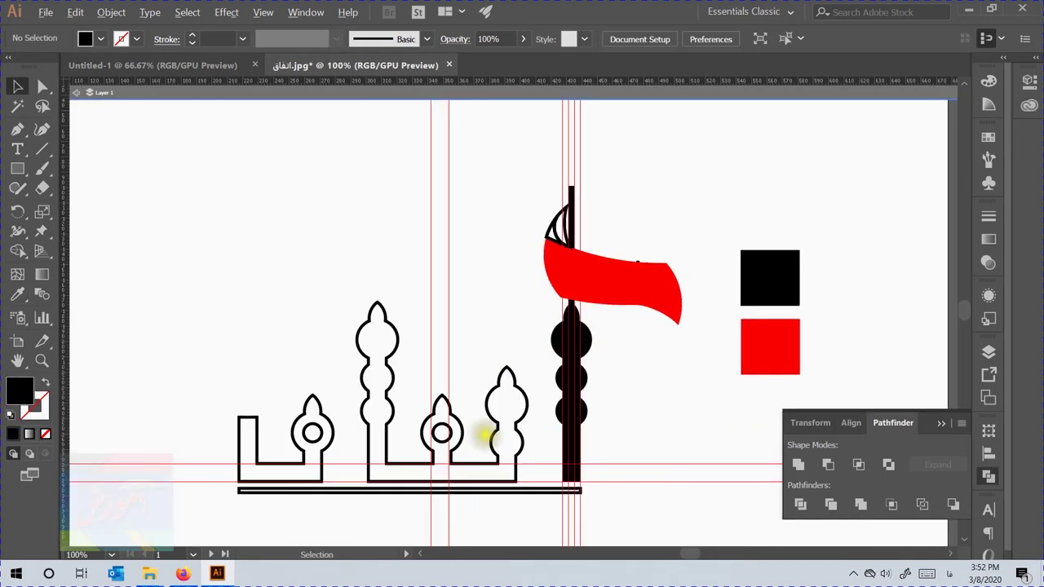
left_click(278, 439)
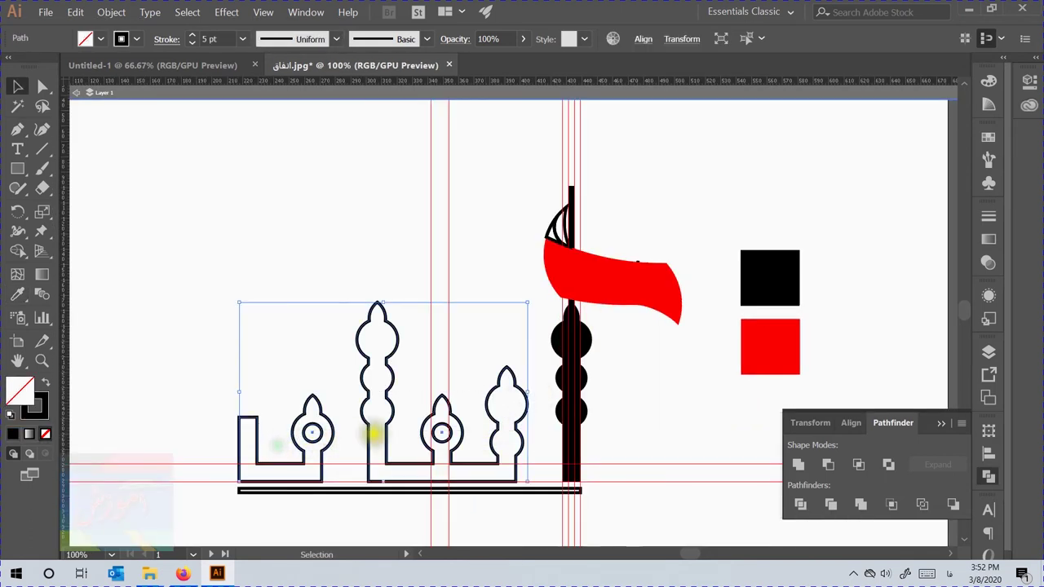
key("i")
left_click(761, 270)
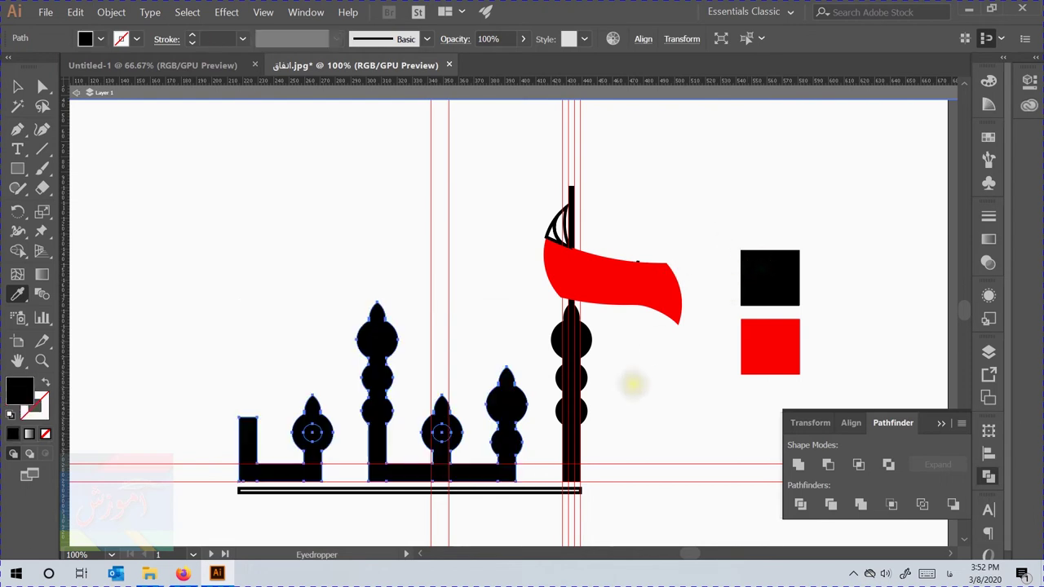
key("v")
left_click(632, 397)
Step: Cut the small circle out of the fourth tower's round head with Minus Front
scroll(473, 422, "up", 3, "alt")
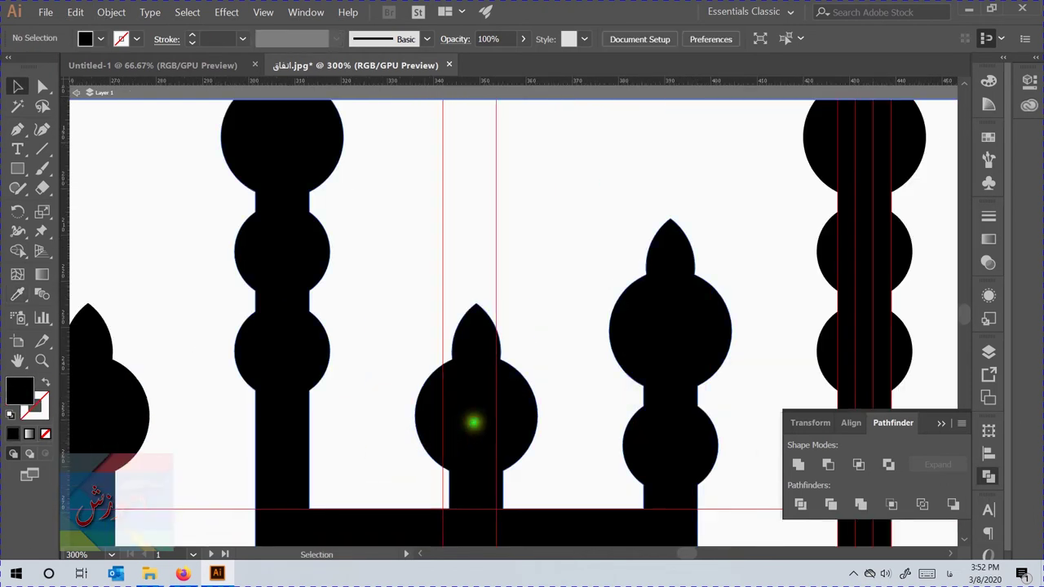
left_click_drag(395, 324, 557, 471)
left_click(547, 443)
left_click(527, 421)
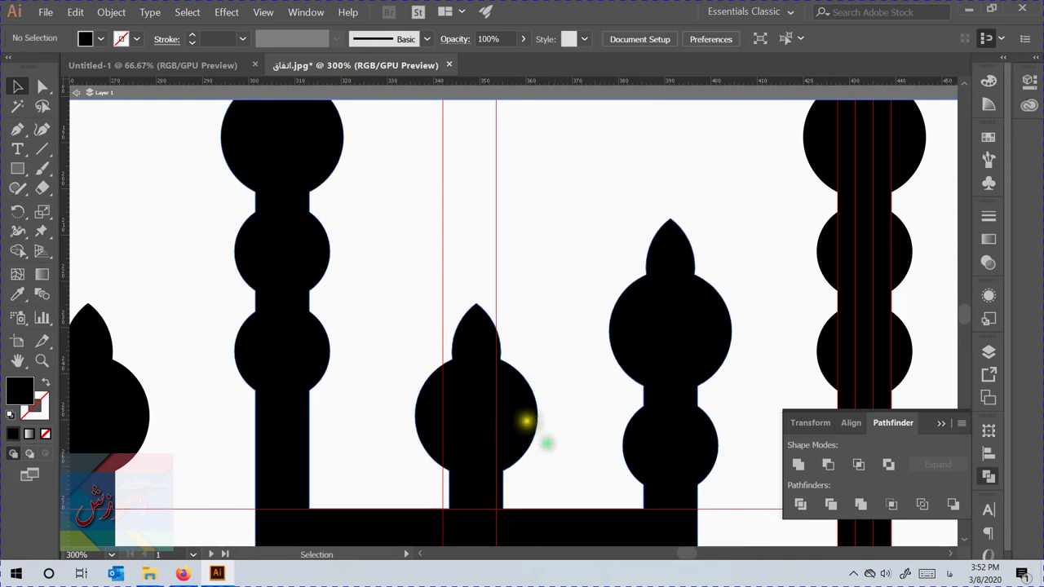
key("ctrl")
key("v")
left_click(419, 351)
left_click_drag(388, 340, 550, 470)
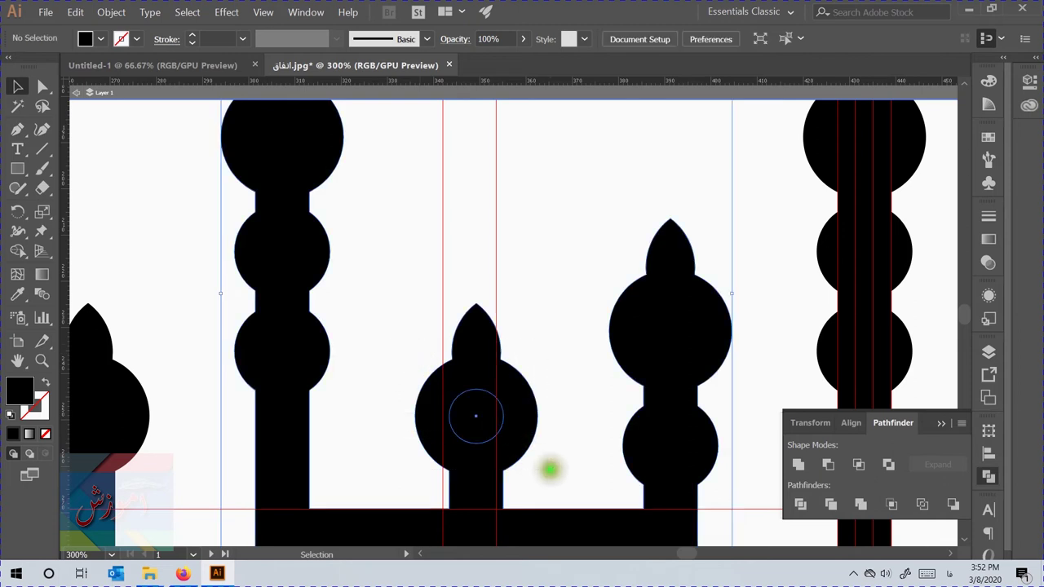
left_click(829, 465)
left_click(588, 433)
Step: Punch the small circle out of the second tower's round head with Minus Front
scroll(559, 401, "down", 3)
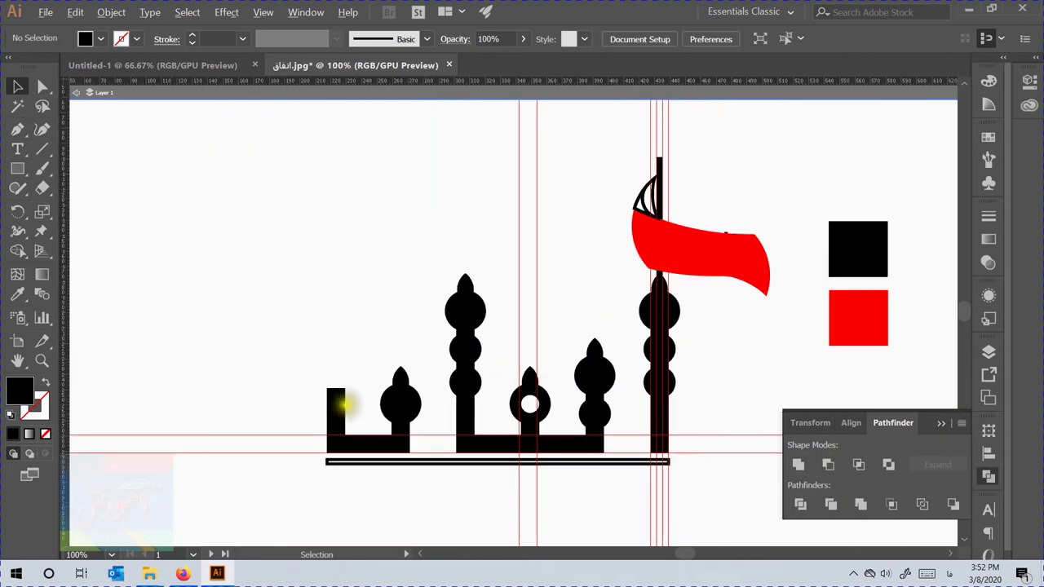
scroll(350, 402, "up", 3)
left_click(491, 380)
key("a")
key("v")
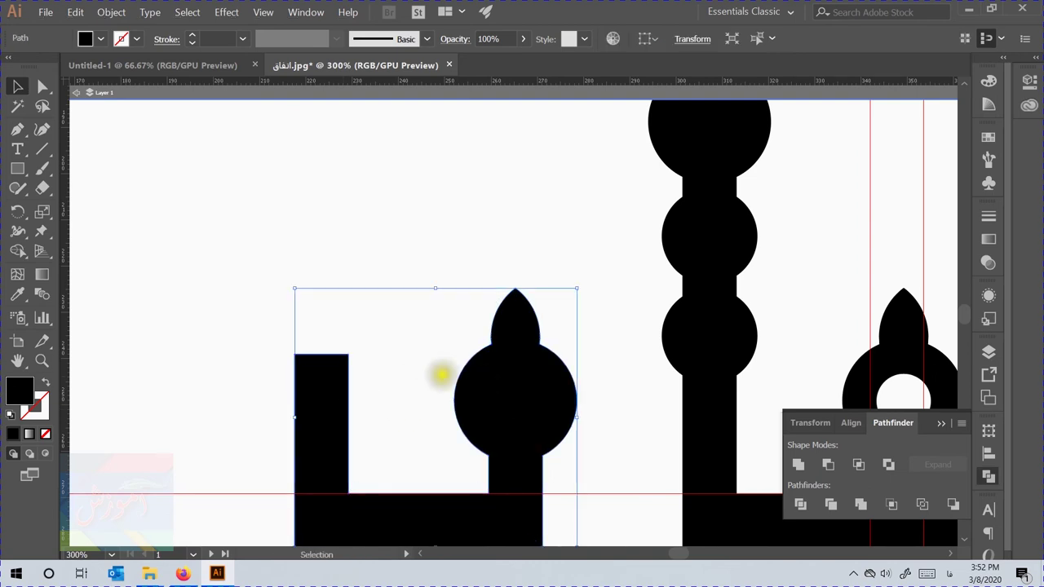
left_click_drag(415, 354, 611, 459)
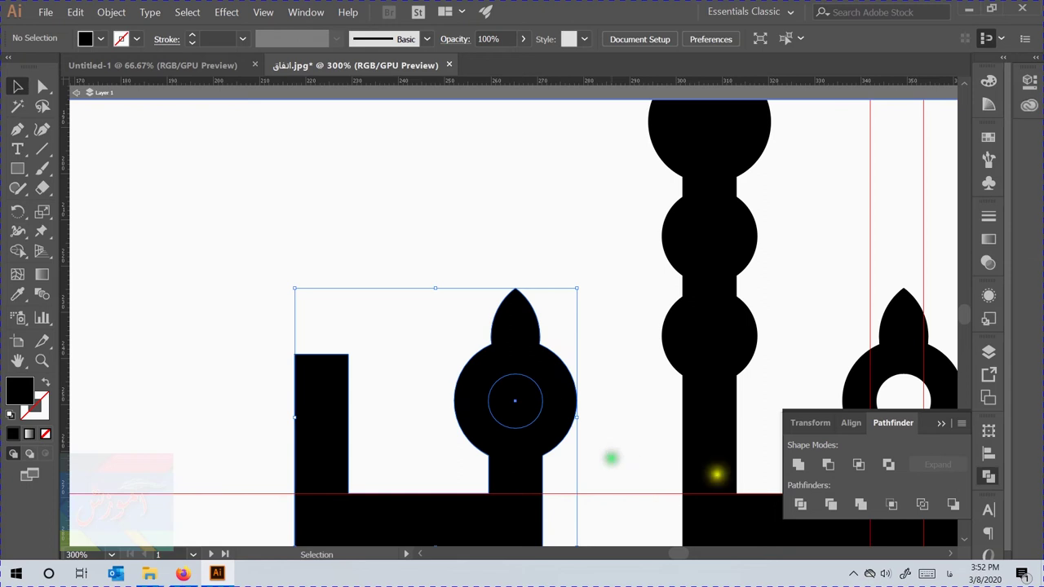
left_click(830, 464)
left_click(600, 243)
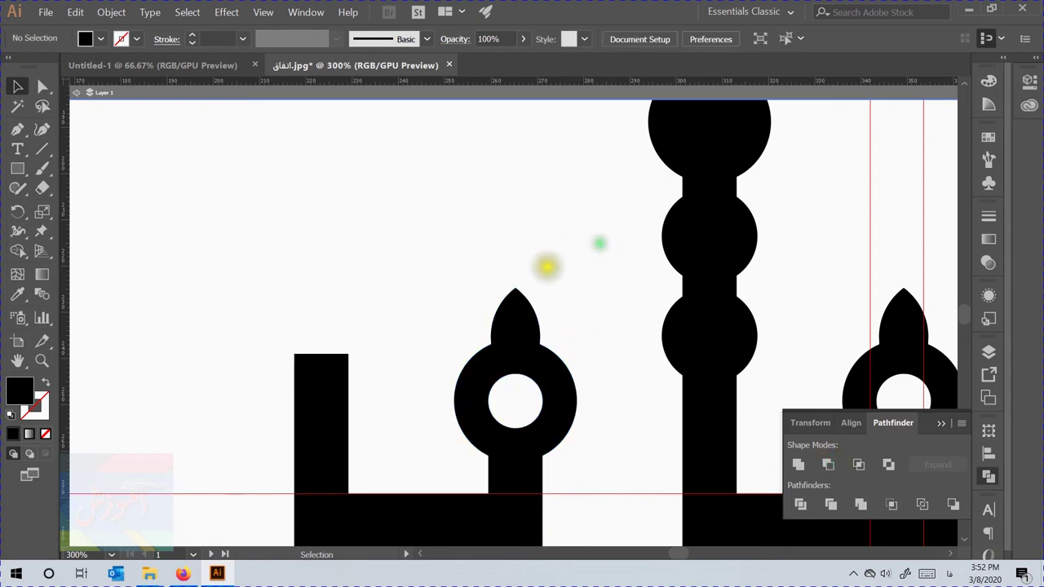
Step: Fill the thin strip below the skyline with the black swatch's colour using the Eyedropper
scroll(478, 338, "down", 4)
scroll(677, 345, "down", 1)
scroll(713, 337, "up", 1)
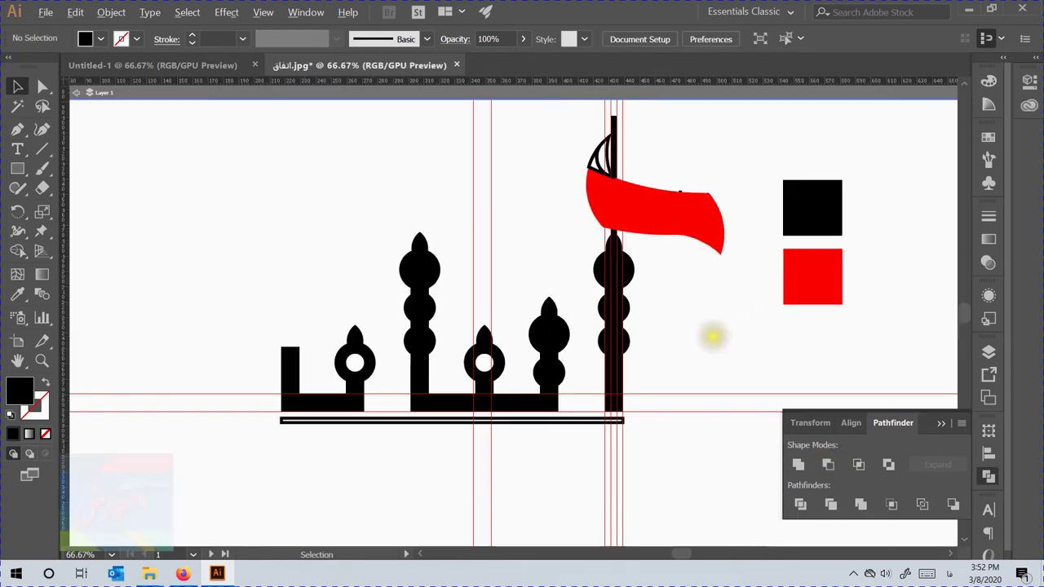
left_click(733, 319)
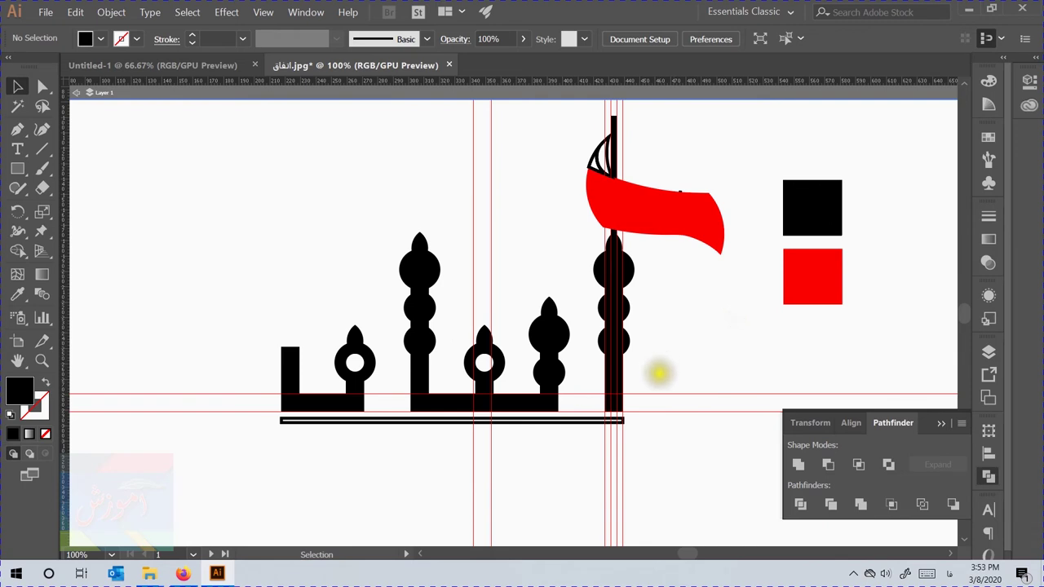
left_click(535, 422)
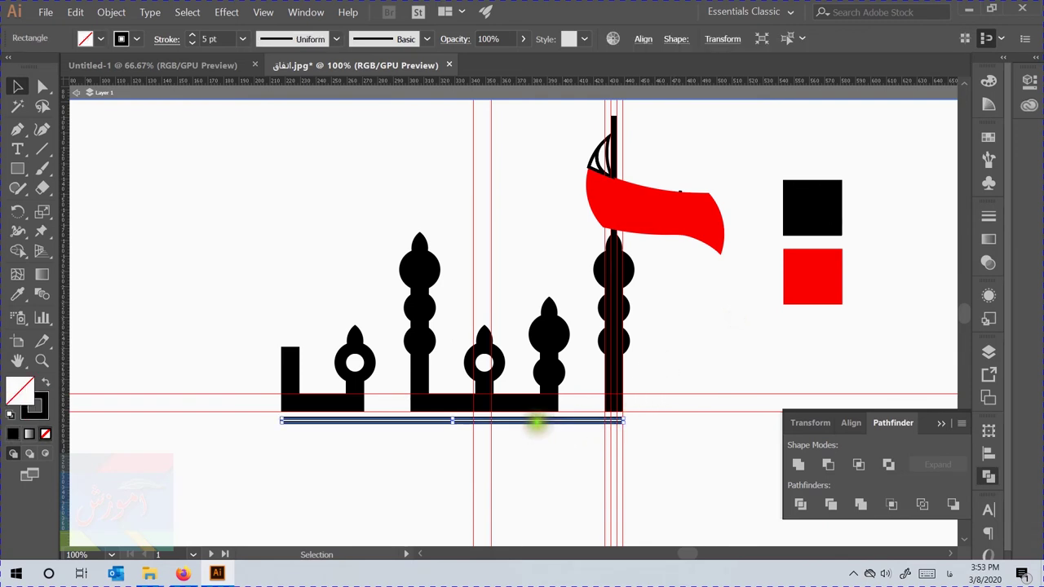
key("i")
left_click(809, 210)
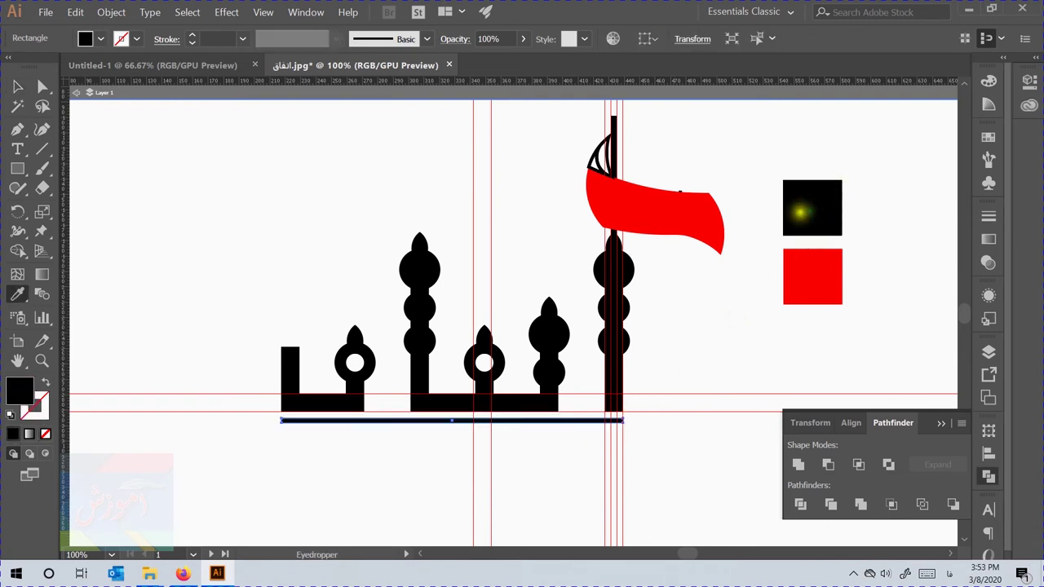
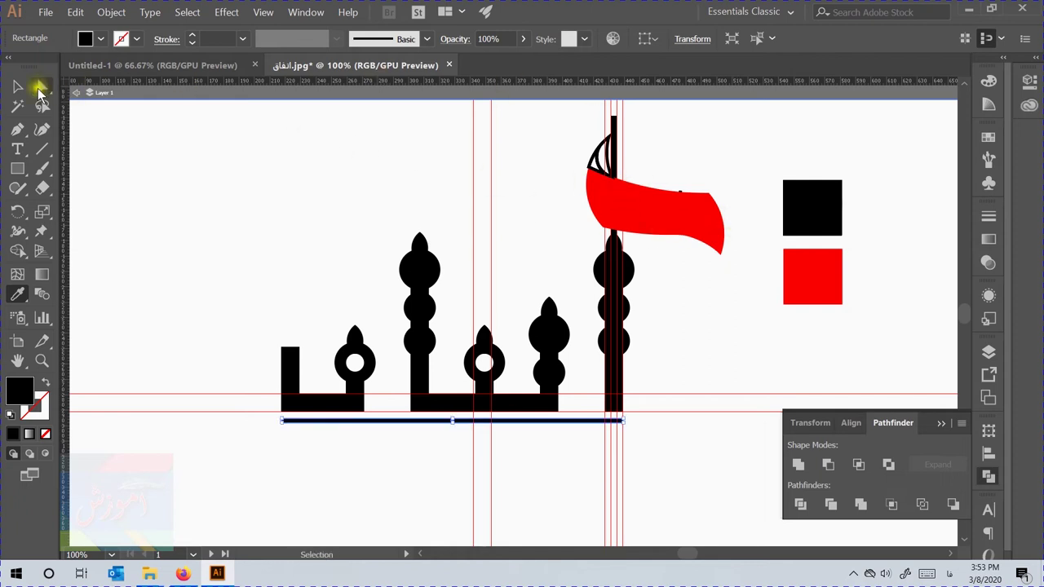
Step: Fill the crescent-shaped fold at the flag's upper end with the flag's red using the Eyedropper
left_click(17, 86)
scroll(628, 131, "up", 3)
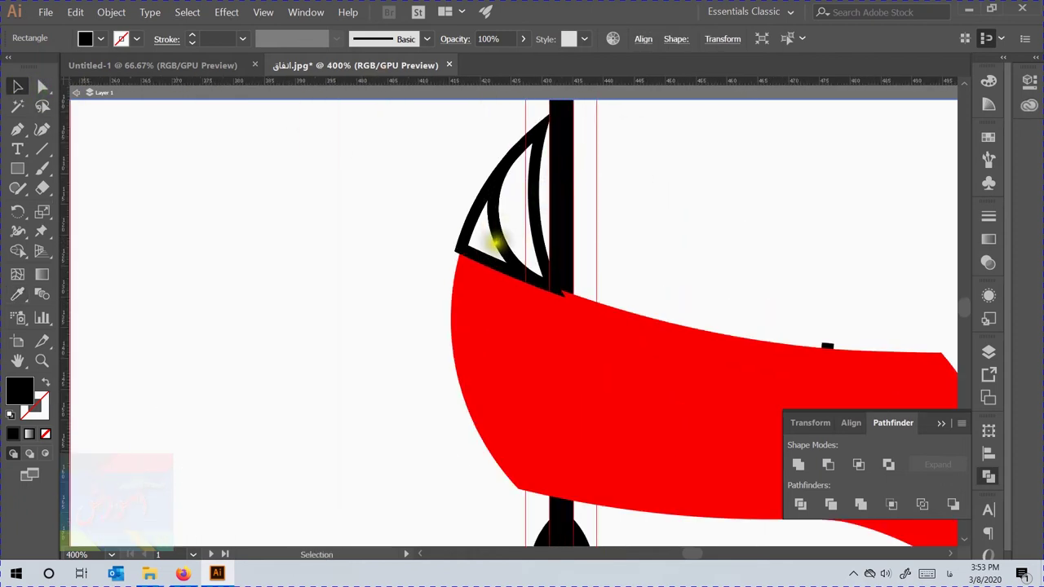
left_click(499, 242)
left_click(481, 260)
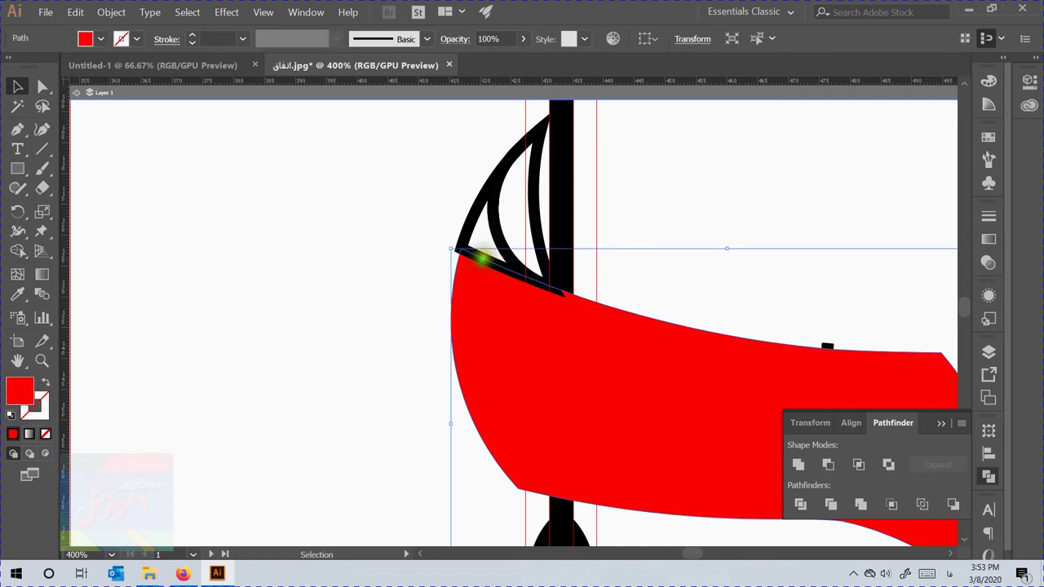
left_click(492, 206, "shift")
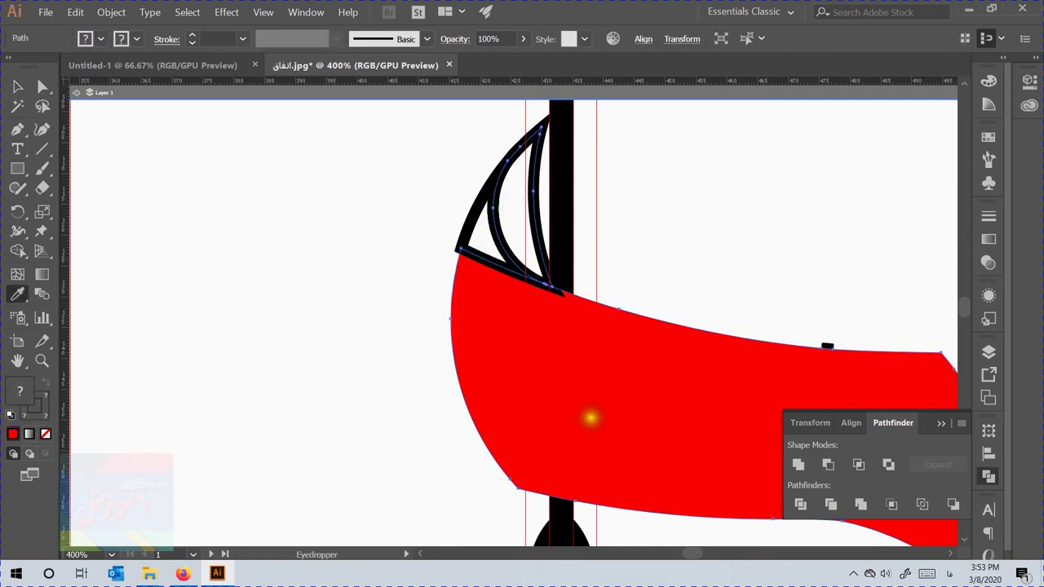
key("i")
left_click(519, 360)
left_click(18, 86)
left_click(450, 169)
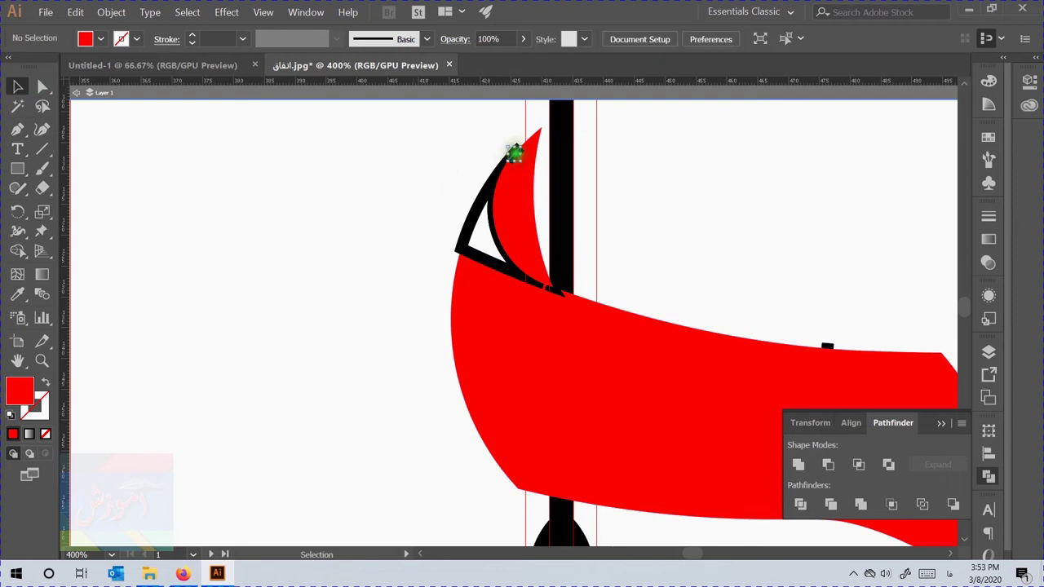
Step: Delete the stray outline piece at the crescent's outer edge and fill the triangular piece beside it with the flag's red
left_click(513, 153)
left_click(483, 191)
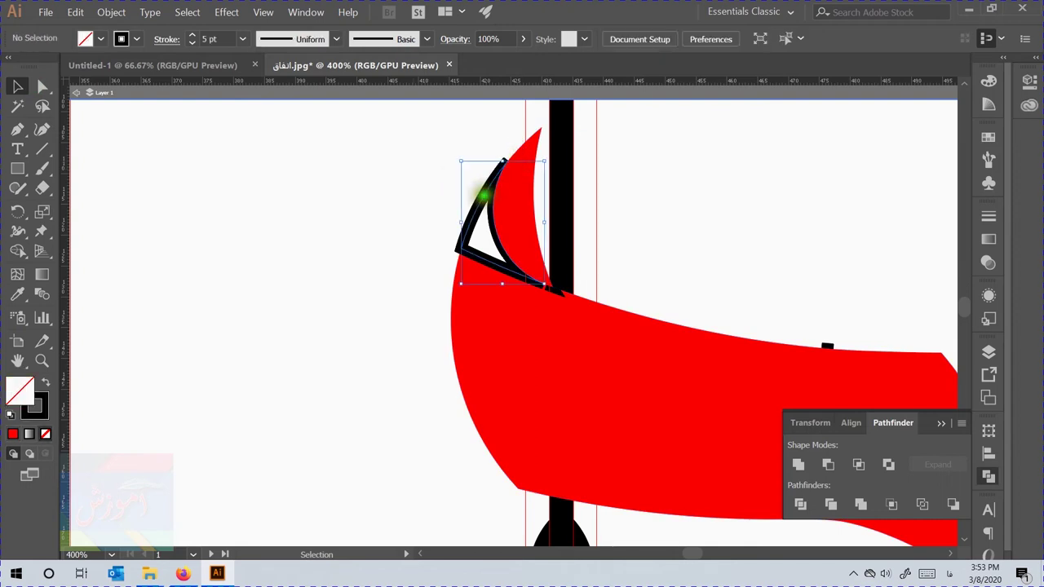
left_click(484, 194)
key("i")
left_click(517, 318)
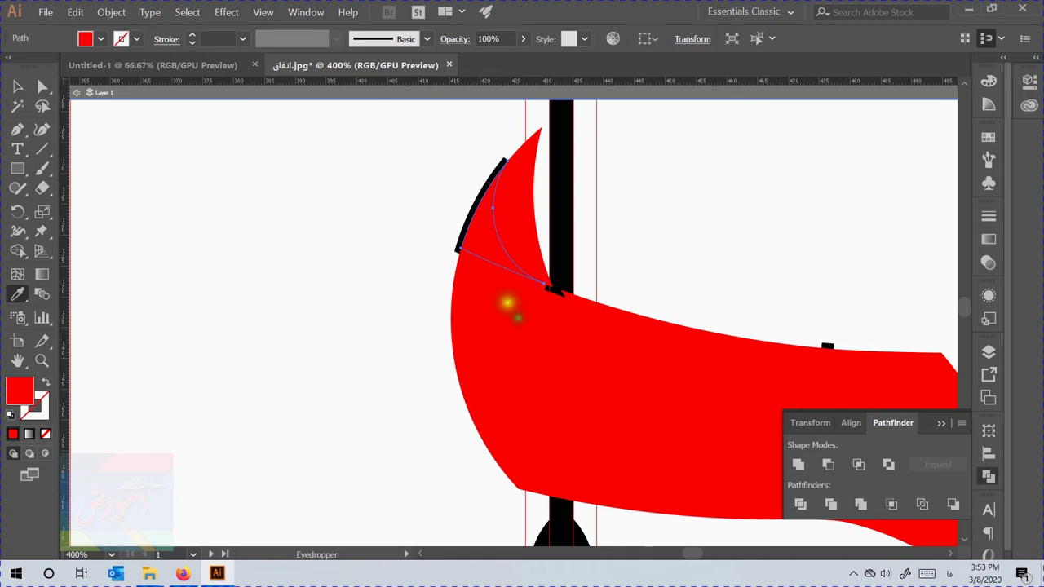
left_click(17, 86)
left_click(285, 236)
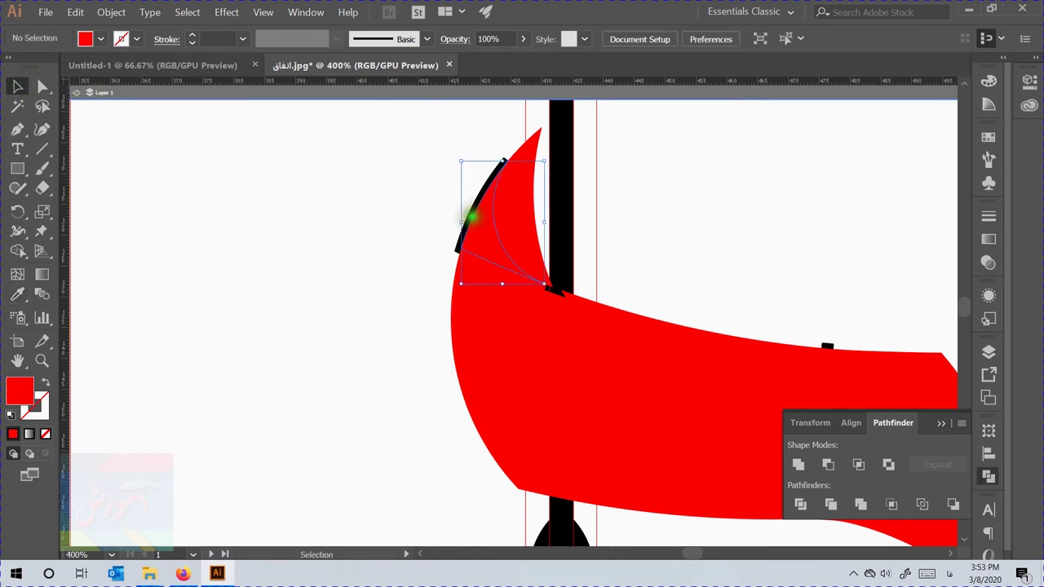
Step: Delete the leftover 5 pt black outline along the outer curve of the flag's fold
left_click(461, 220)
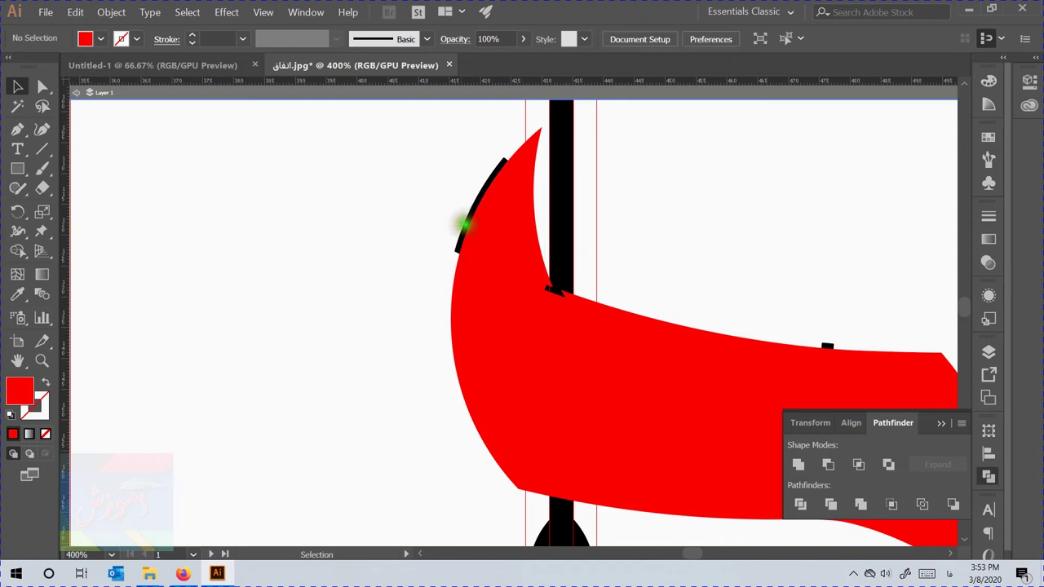
left_click(465, 225)
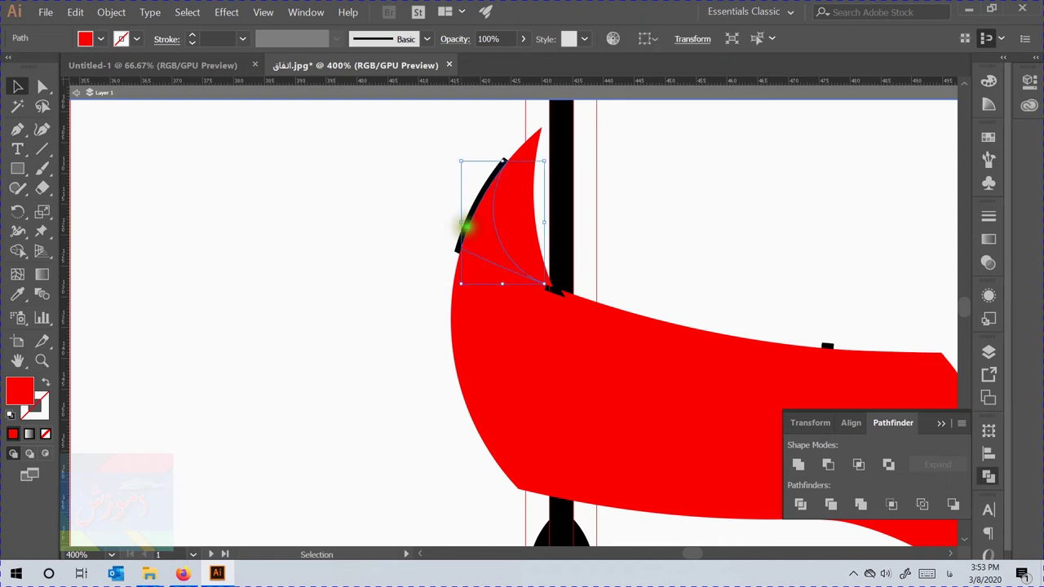
left_click_drag(468, 229, 403, 203)
key("ctrl+z")
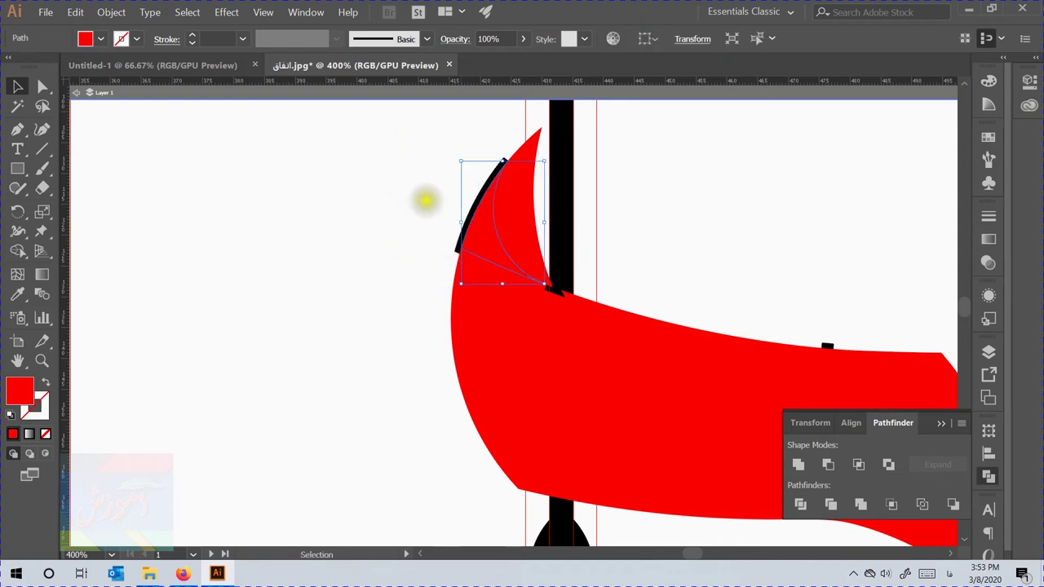
left_click(482, 186)
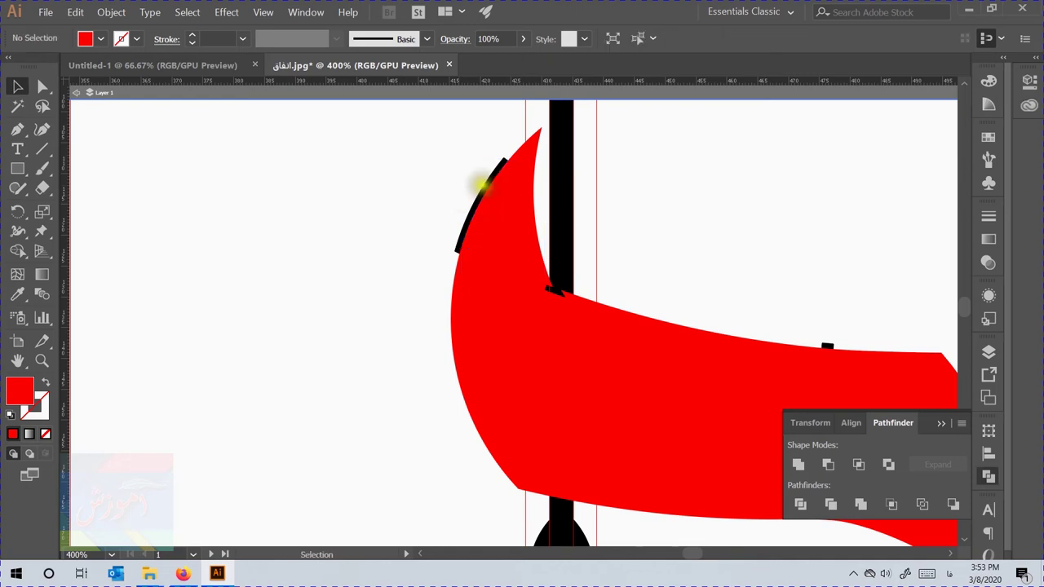
left_click(464, 220)
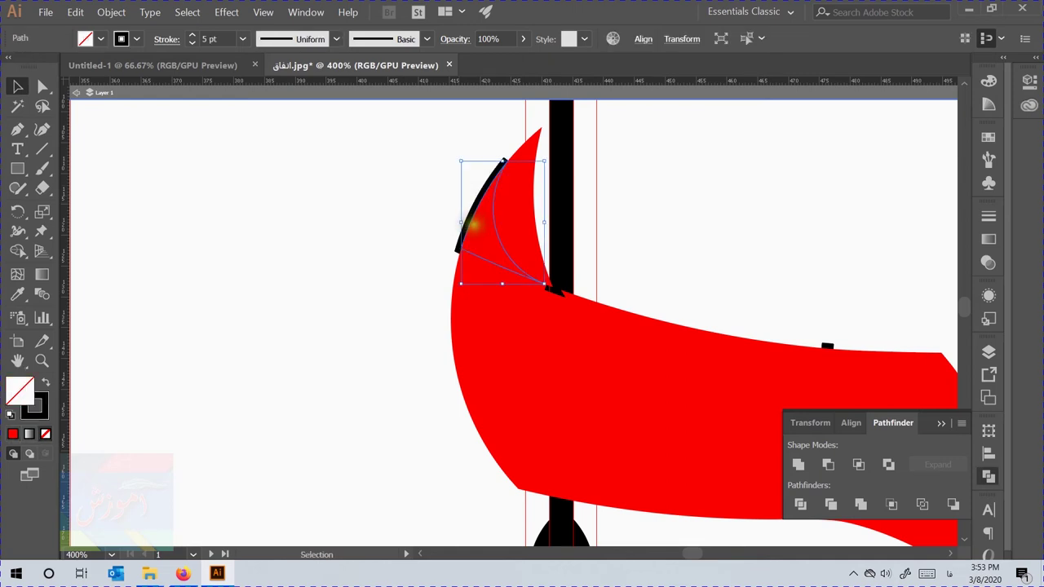
key("Delete")
Step: Lock the red flag shape and the black fifth tower with its pole around the fold's lower tip
left_click(554, 289)
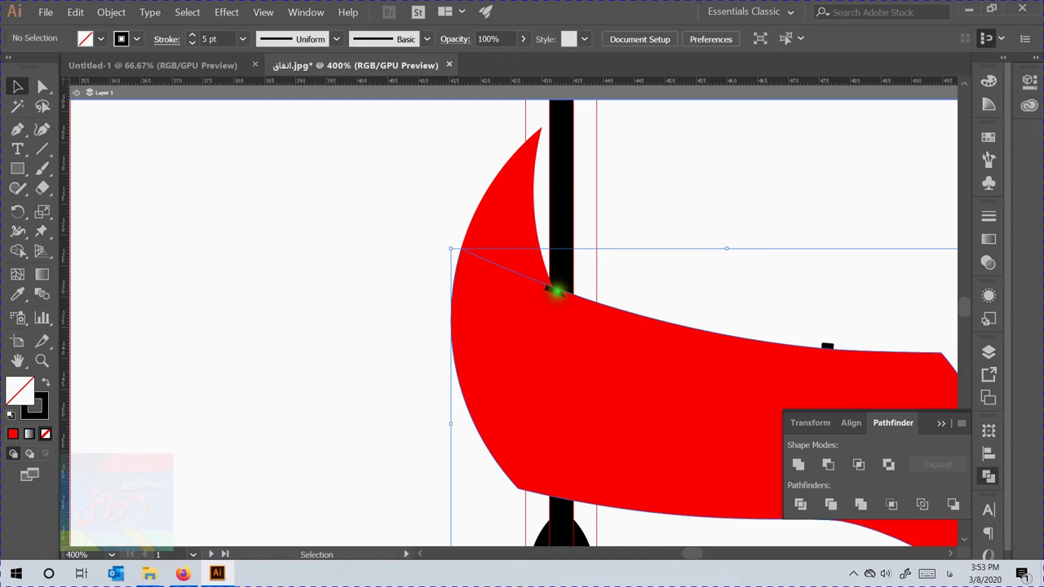
scroll(554, 290, "up", 3)
left_click(204, 276)
left_click(314, 274)
key("ctrl+2")
left_click(194, 234)
left_click_drag(594, 350, 520, 289)
key("ctrl+z")
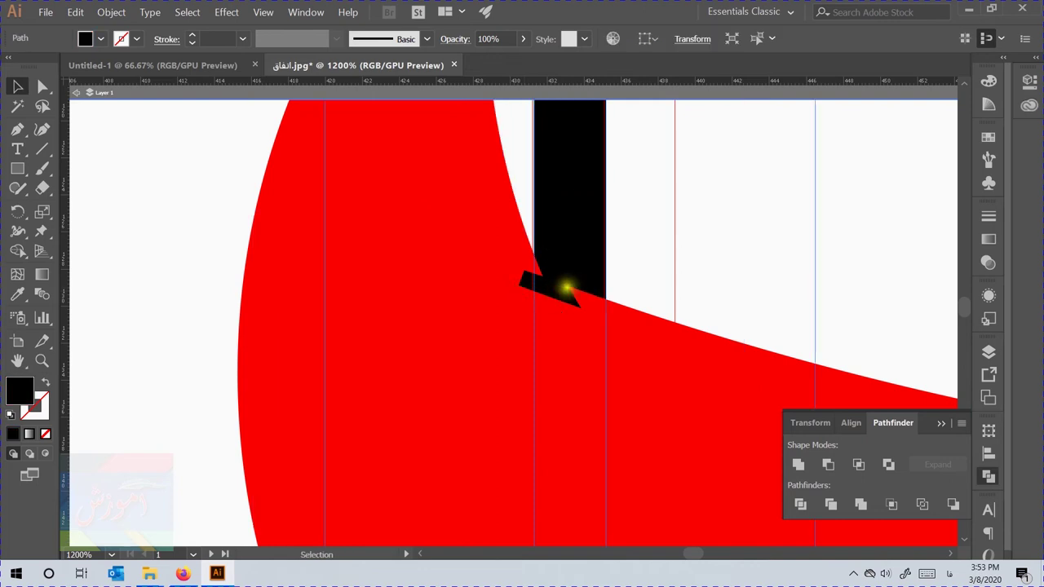
key("ctrl+2")
Step: Delete the small stray outline fragments where the fold's lower tip meets the flagpole
left_click(731, 266)
left_click_drag(671, 261, 489, 316)
left_click(672, 250)
left_click_drag(662, 234, 486, 334)
left_click(698, 228)
left_click(488, 186)
key("a")
left_click_drag(659, 204, 438, 354)
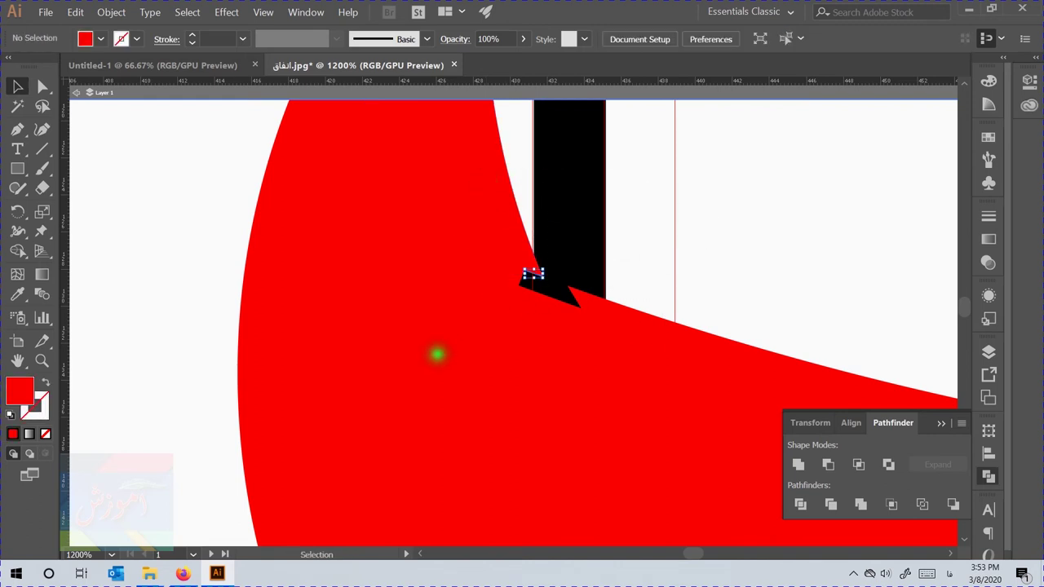
key("Delete")
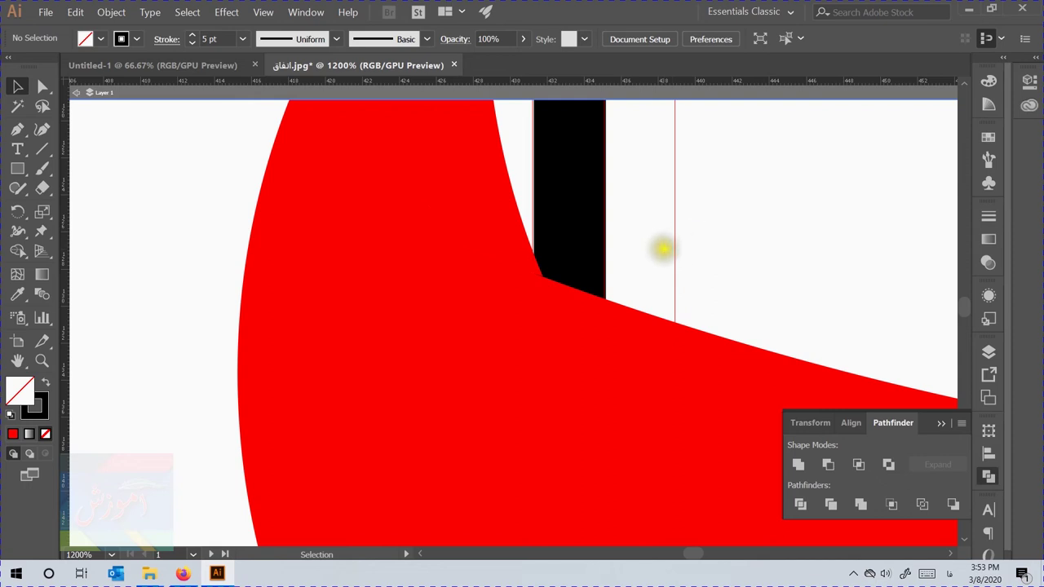
Step: Delete the small stray black mark on the flag's upper edge
scroll(545, 274, "down", 6)
scroll(650, 281, "up", 2)
left_click_drag(603, 274, 681, 353)
left_click(470, 334)
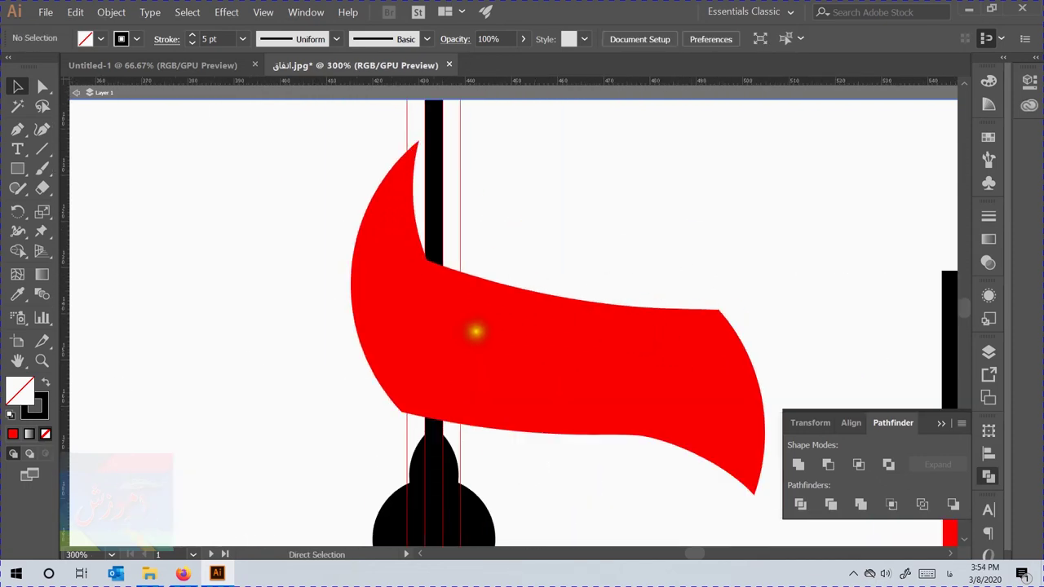
left_click(428, 252)
left_click(544, 240)
Step: Recolour the crescent-shaped inner fold of the flag to a dark red using the Color Picker
scroll(492, 251, "down", 3)
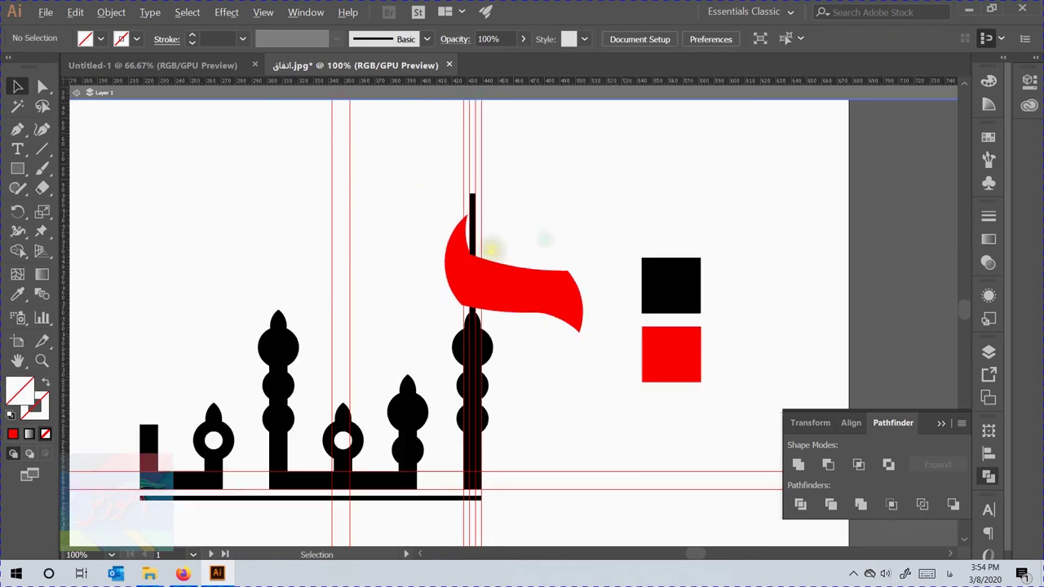
scroll(478, 237, "down", 1)
scroll(465, 232, "up", 4)
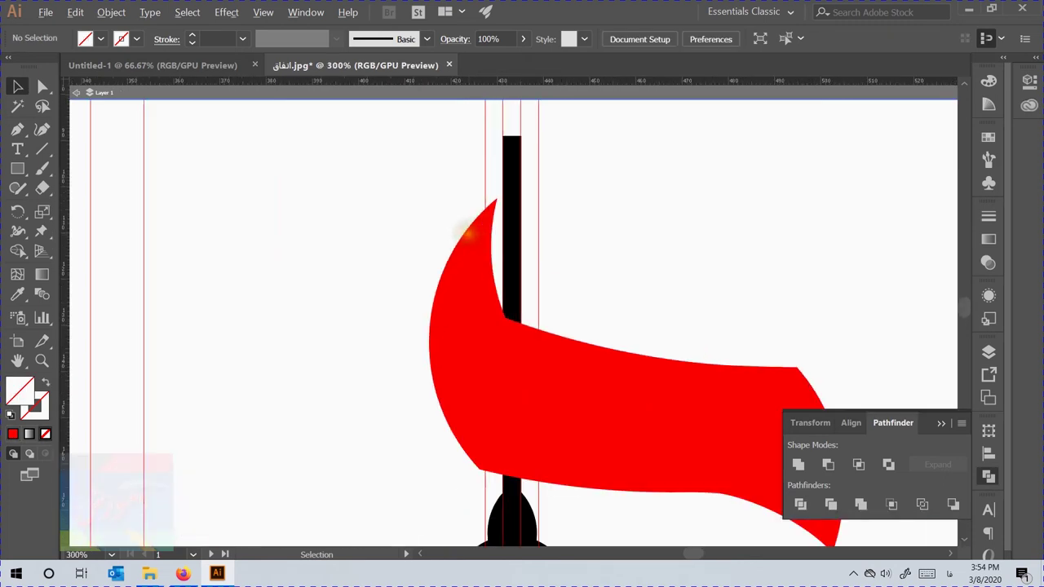
scroll(476, 247, "up", 1)
left_click(488, 244)
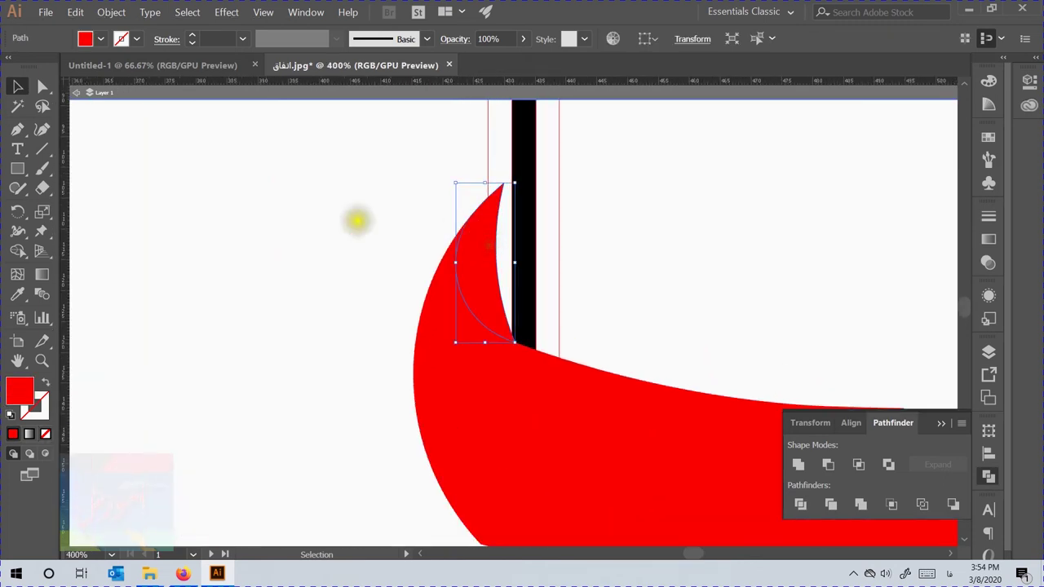
double_click(14, 393)
left_click_drag(787, 130, 808, 173)
left_click(947, 100)
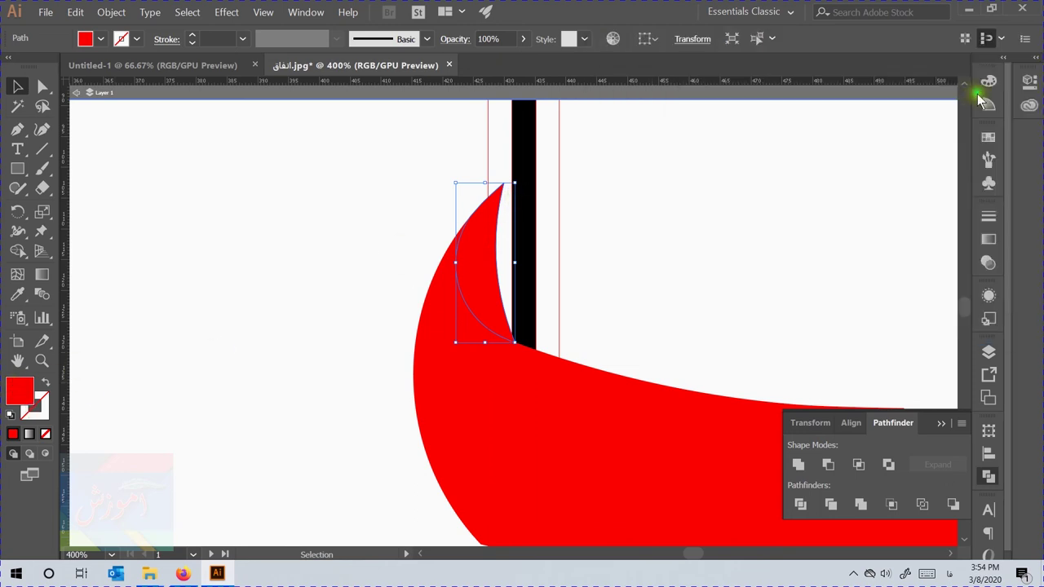
left_click(641, 201)
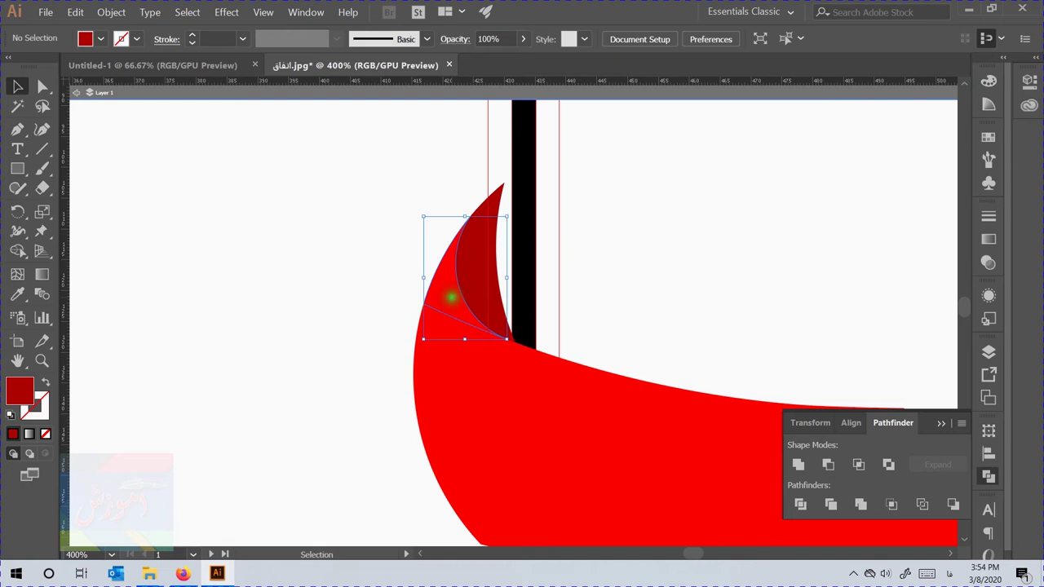
left_click(285, 361)
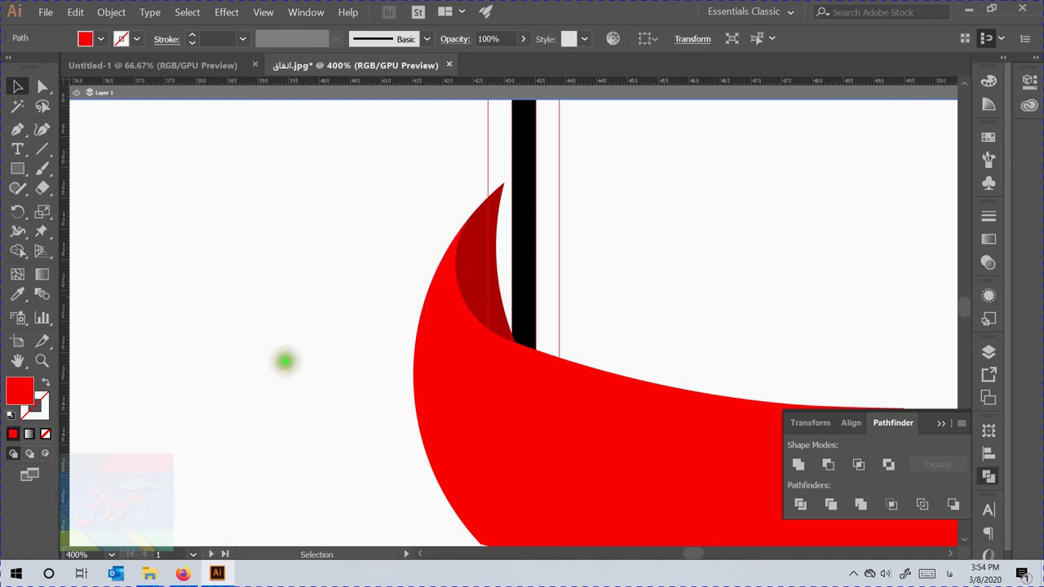
Step: Merge the bright red triangular piece beside the fold with the flag body using Unite
left_click(441, 277)
left_click(457, 367, "shift")
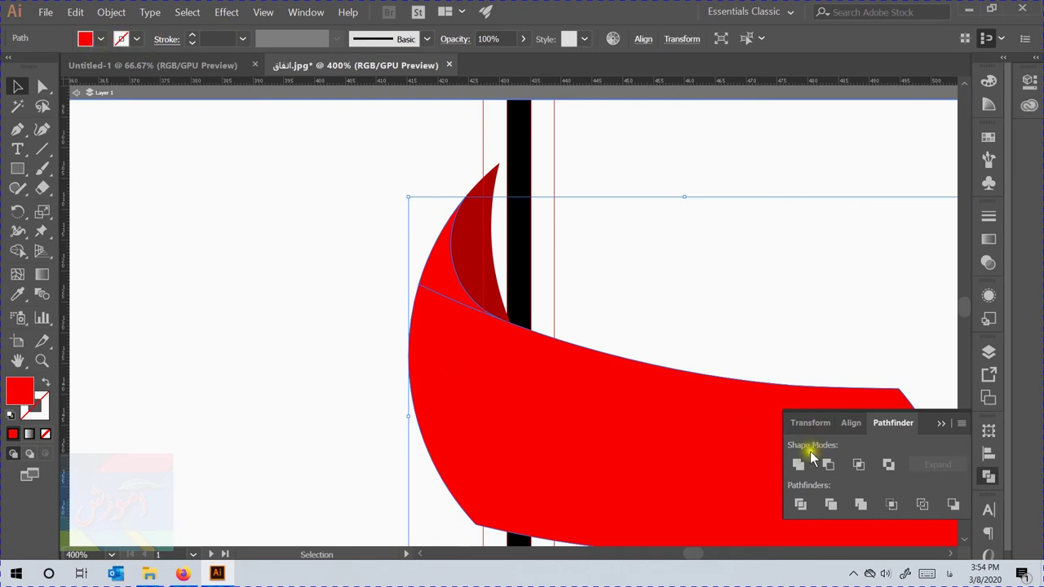
left_click(338, 378)
scroll(350, 305, "down", 5)
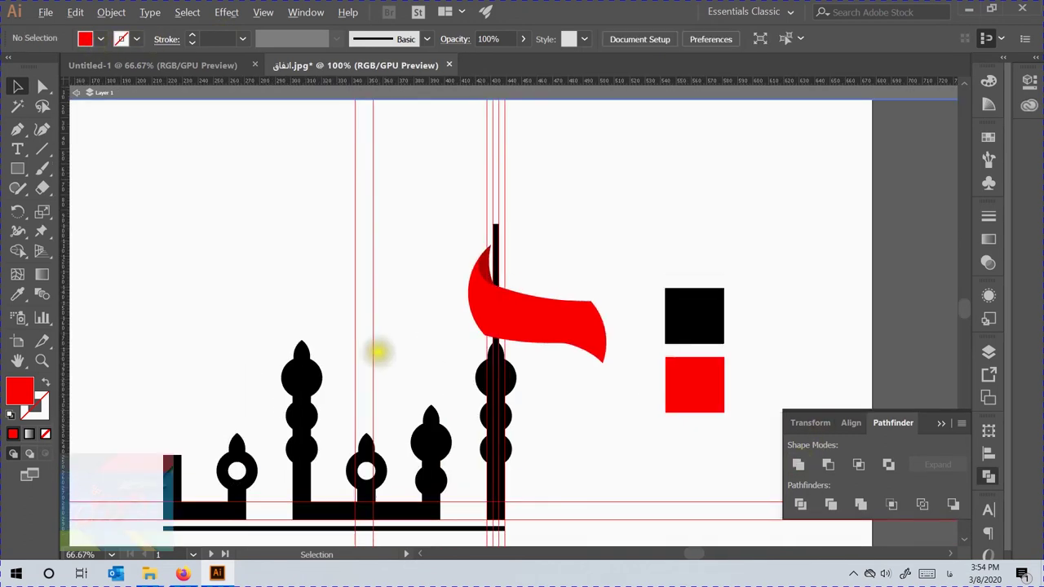
Step: Round the upper corner at the flag's free end to a radius of about 6.5 mm
scroll(653, 322, "up", 5)
left_click(630, 278)
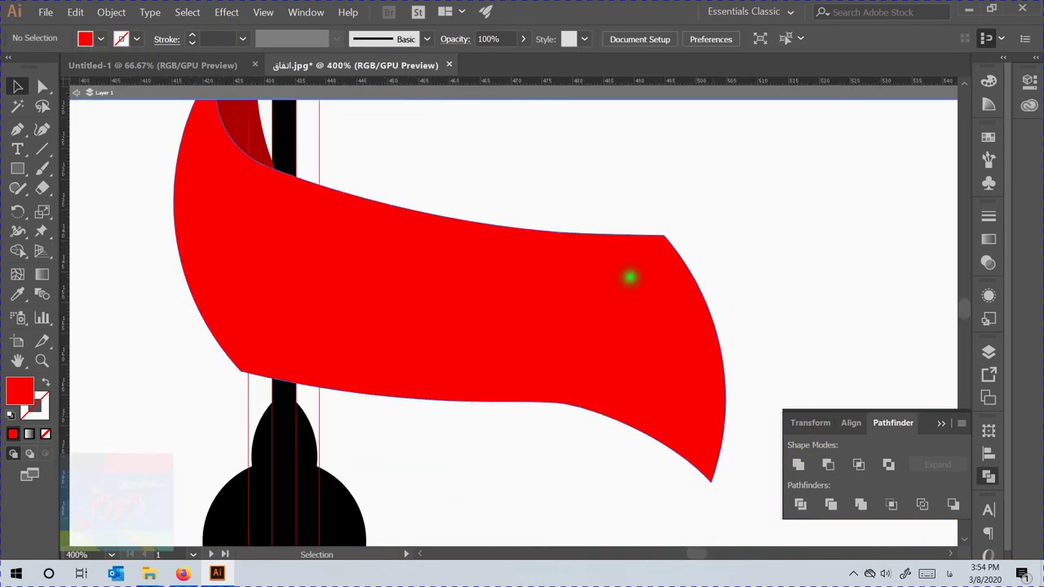
scroll(665, 237, "up", 2)
scroll(661, 245, "down", 1)
key("a")
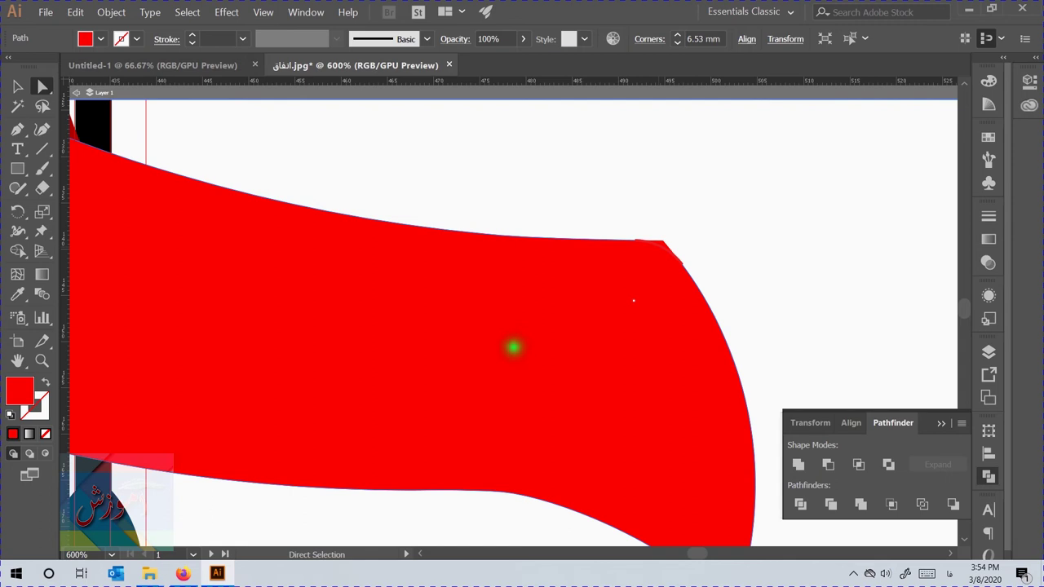
scroll(661, 252, "down", 4)
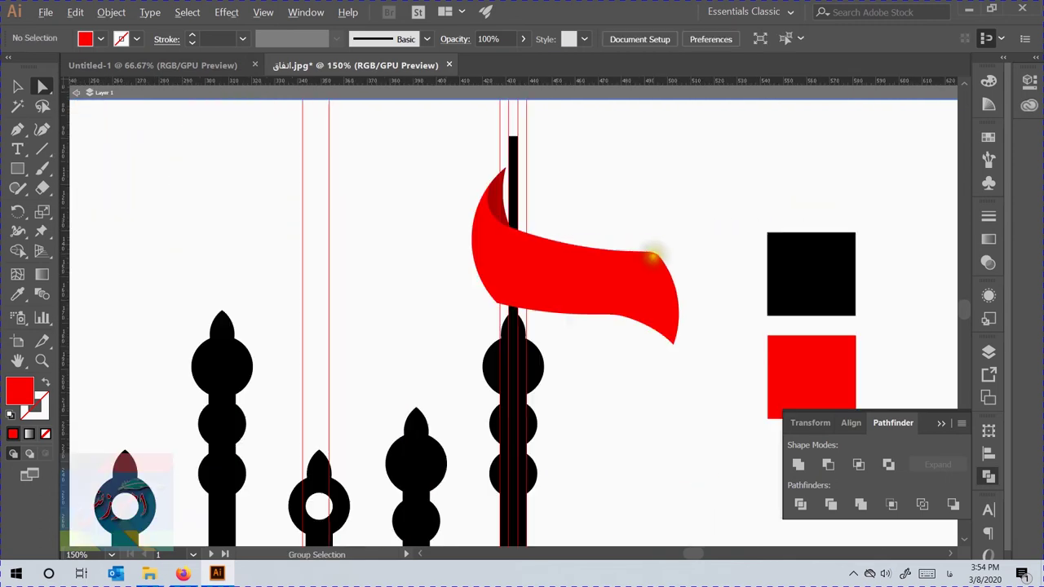
Step: Remove the two extra anchor points around the bend in the flag's lower edge
scroll(652, 257, "up", 3)
left_click(586, 378)
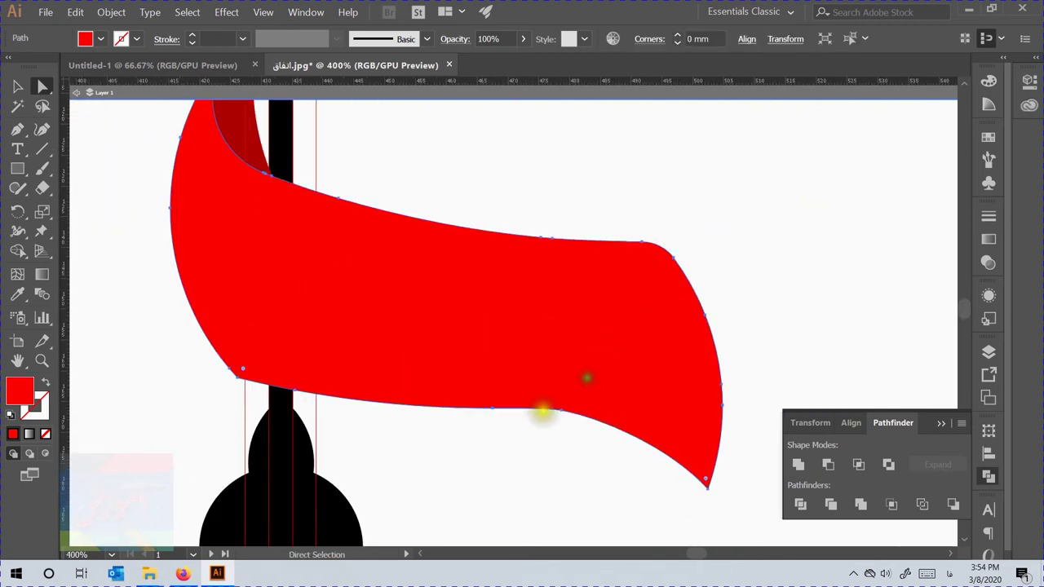
left_click(561, 414)
scroll(500, 416, "up", 1)
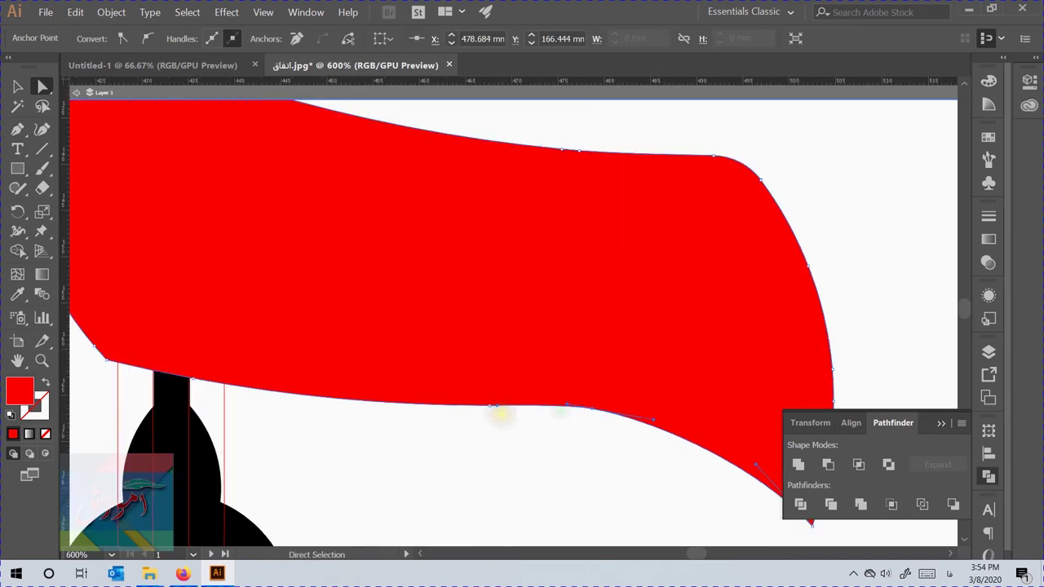
left_click(485, 407)
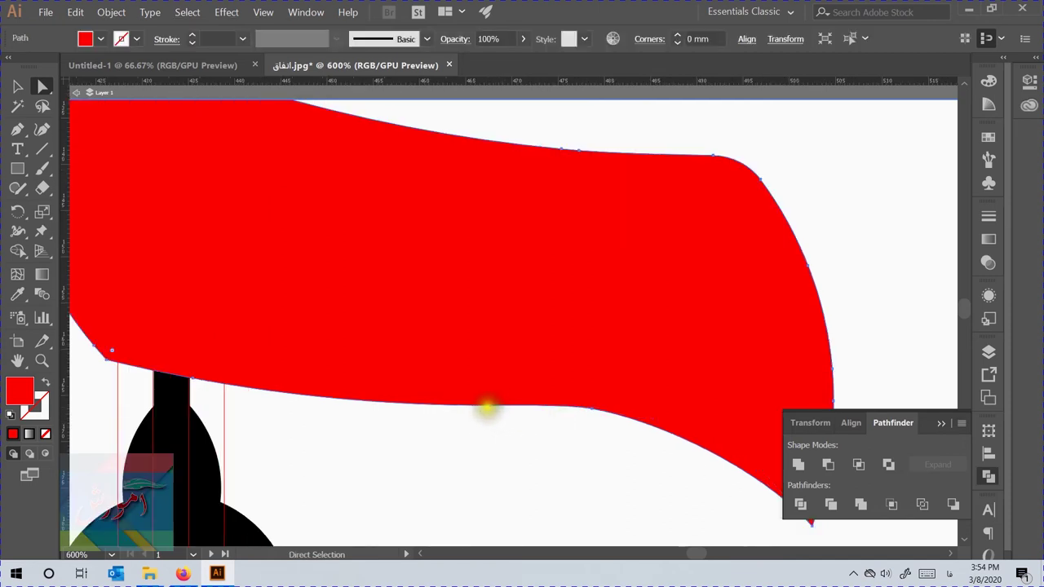
left_click(488, 405)
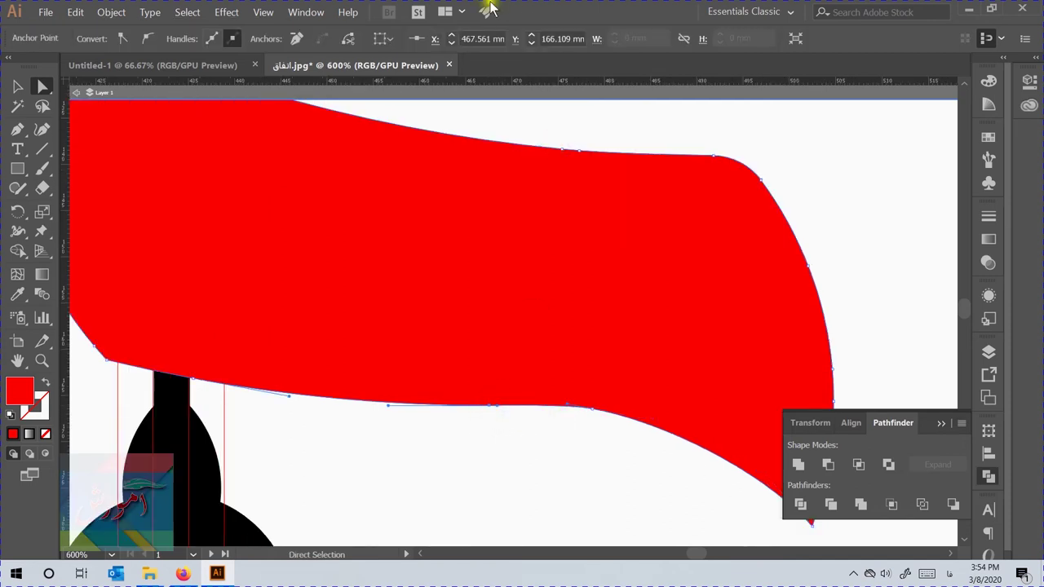
left_click(296, 38)
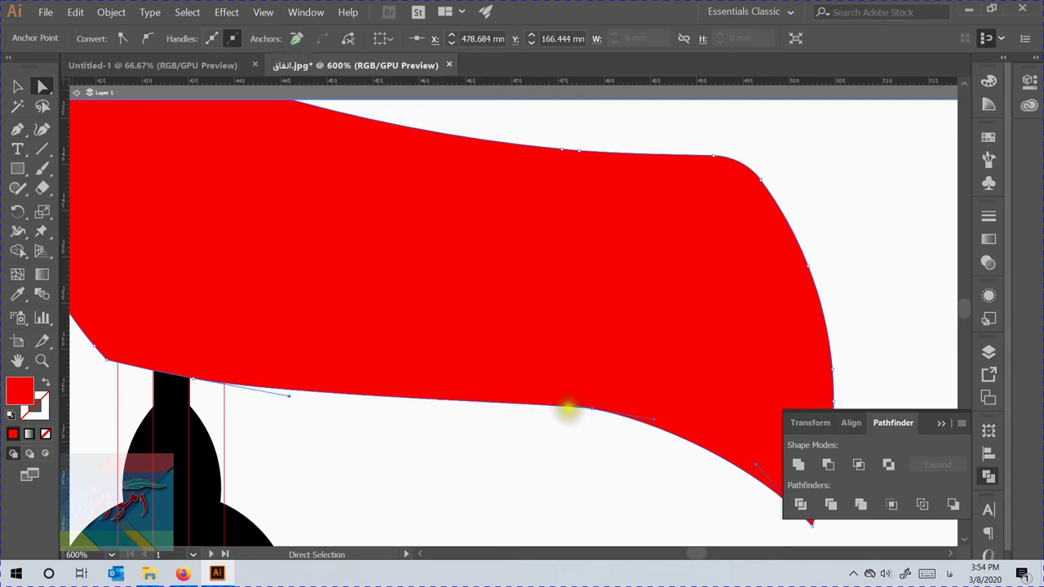
left_click_drag(568, 403, 451, 398)
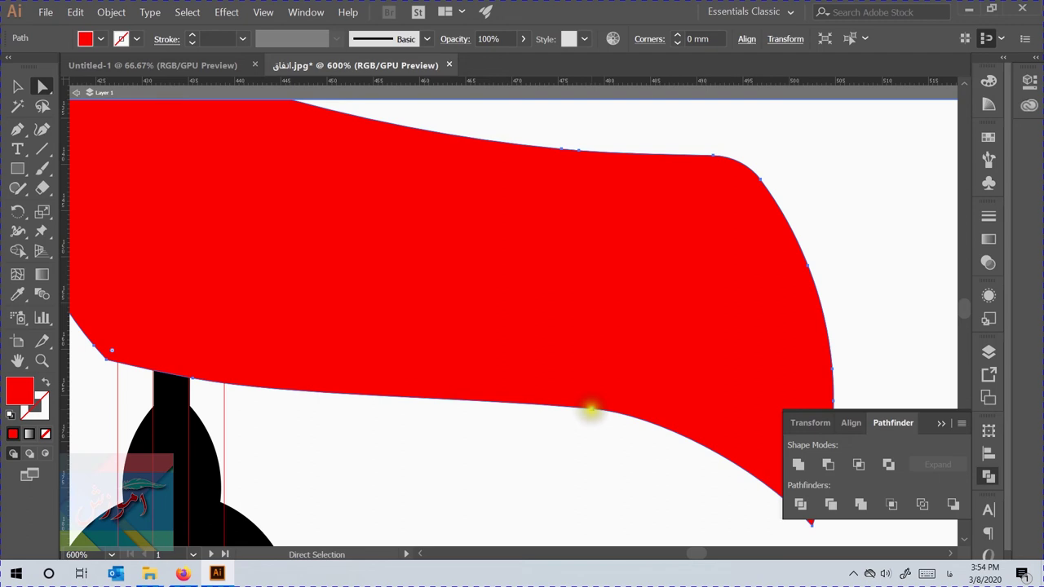
Step: Smooth the bend in the flag's lower edge by extending the curve handle of its anchor point
left_click(590, 408)
left_click_drag(653, 416, 694, 419)
left_click(615, 452)
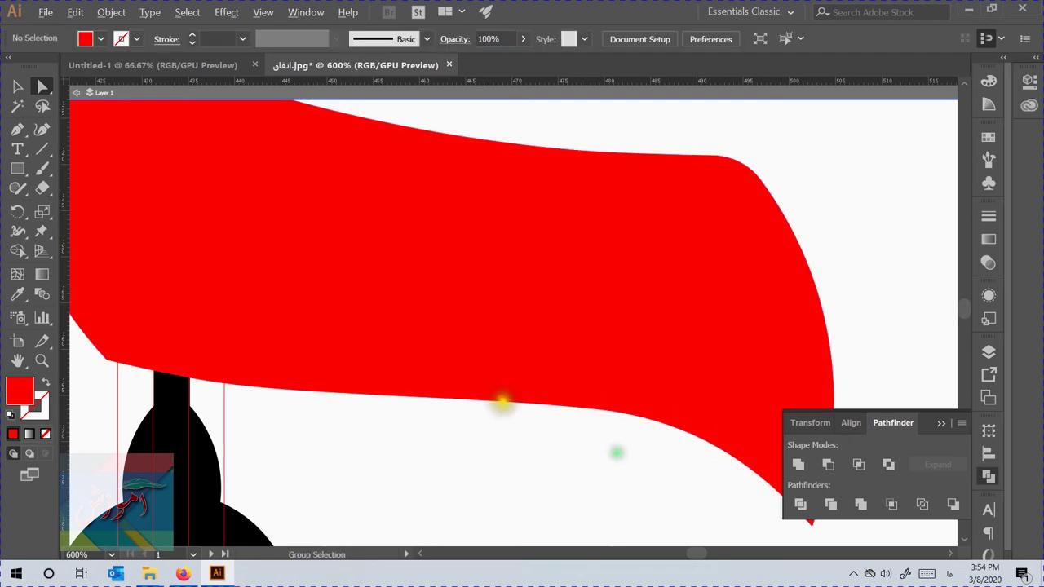
Step: Draw a red square about 12 mm wide above the medium-height tower and rotate it 45° into a diamond
scroll(506, 408, "down", 3)
scroll(507, 379, "down", 3)
scroll(522, 337, "up", 1)
left_click_drag(515, 392, 606, 309)
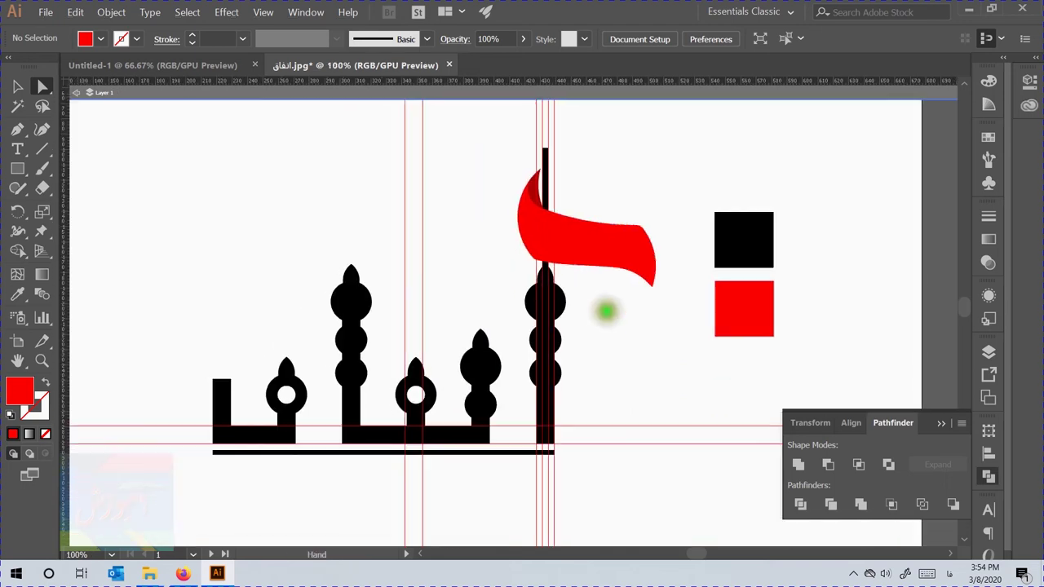
scroll(518, 276, "up", 1)
left_click_drag(450, 348, 499, 323)
scroll(448, 303, "down", 1)
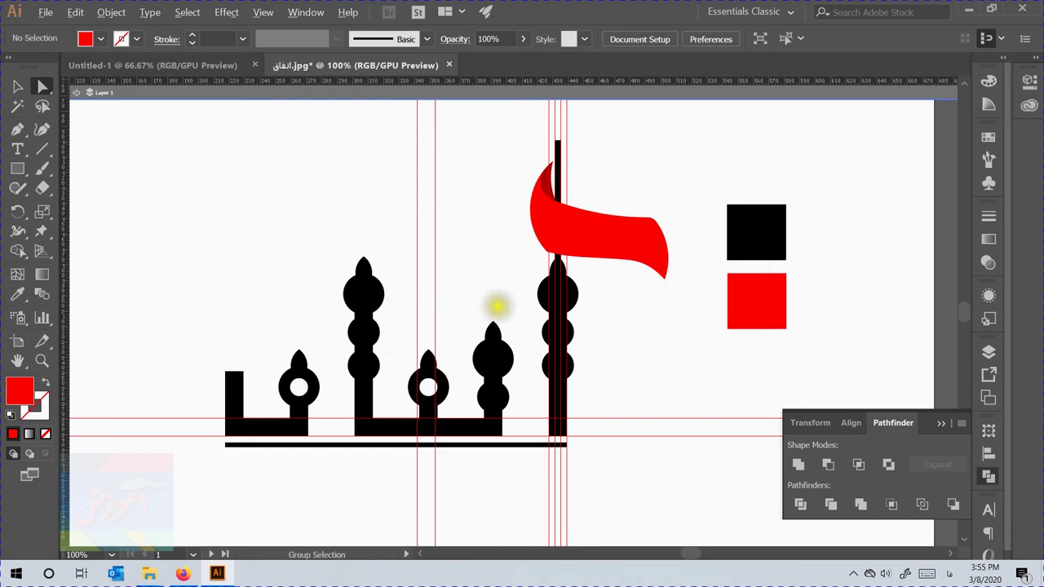
scroll(498, 305, "up", 3)
left_click(17, 168)
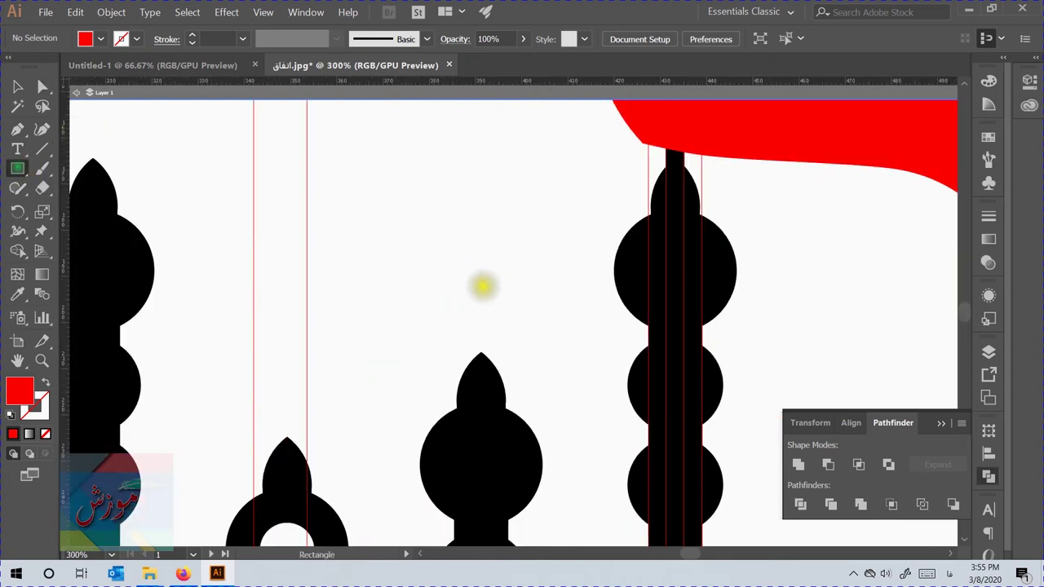
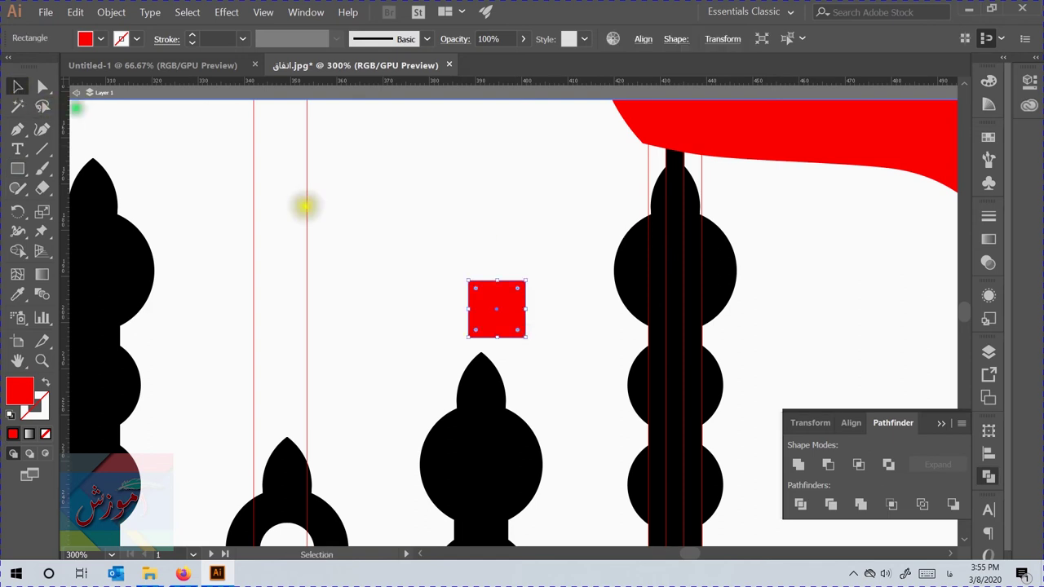
left_click_drag(536, 280, 546, 308)
scroll(546, 308, "up", 2)
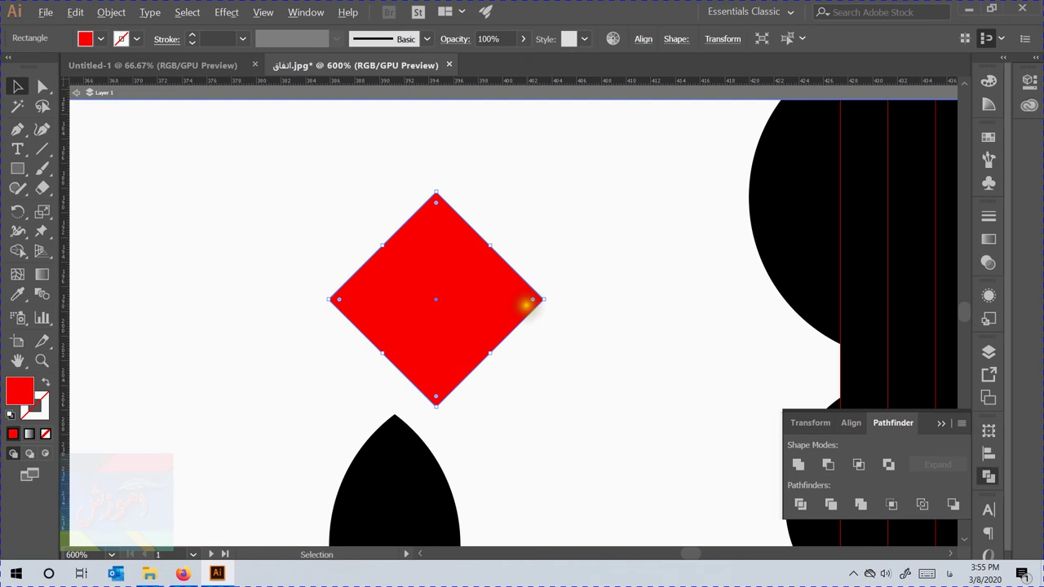
Step: Add an anchor point at the middle of each of the red diamond's four sides
key("a")
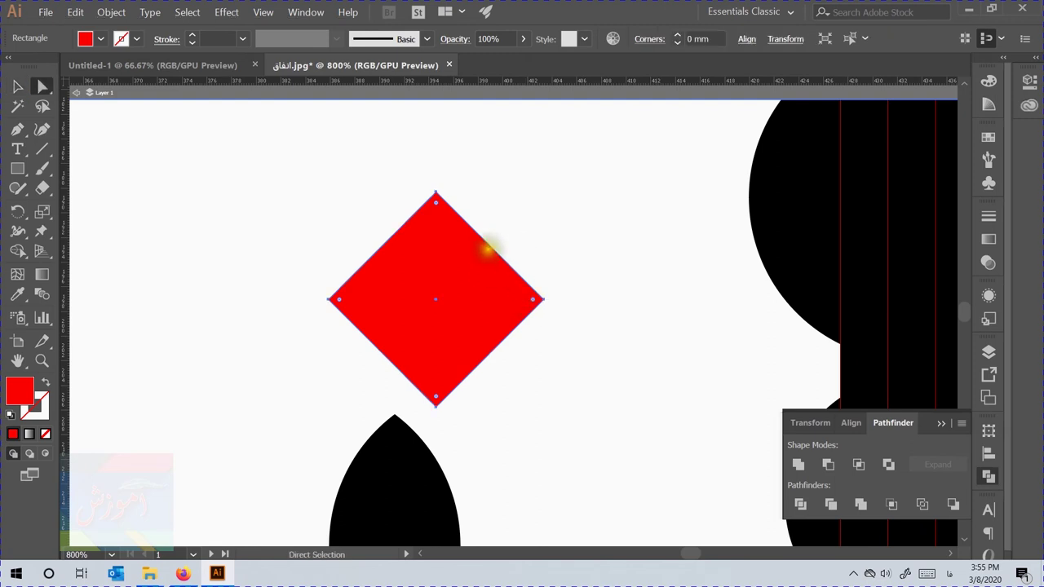
left_click(493, 245)
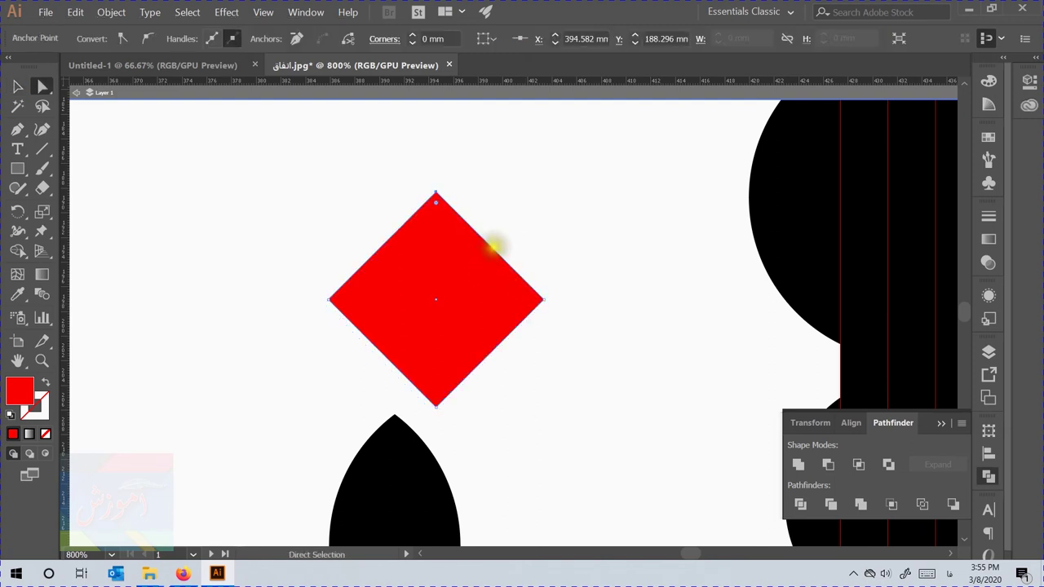
key("p")
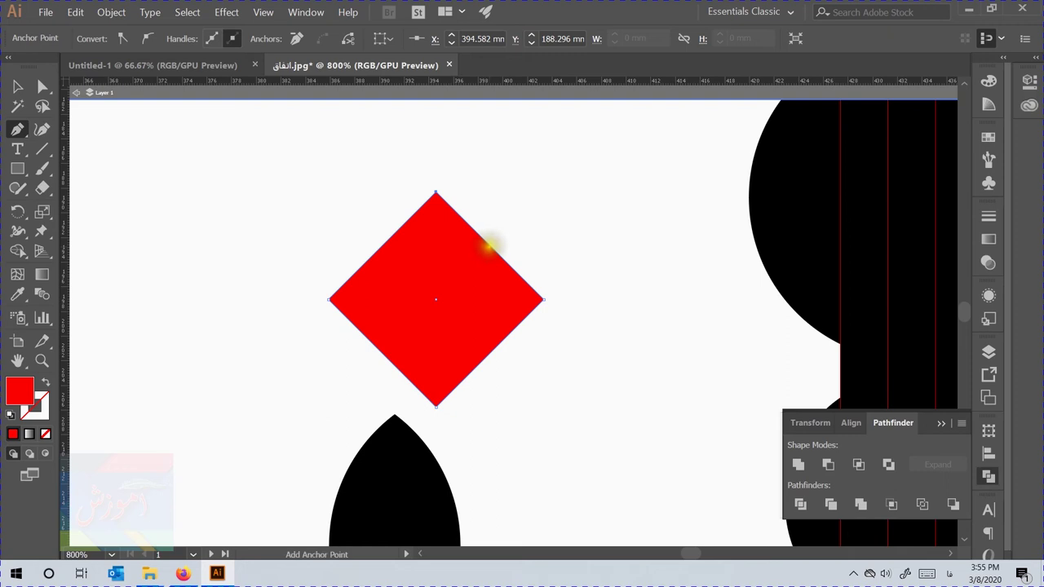
left_click(490, 245)
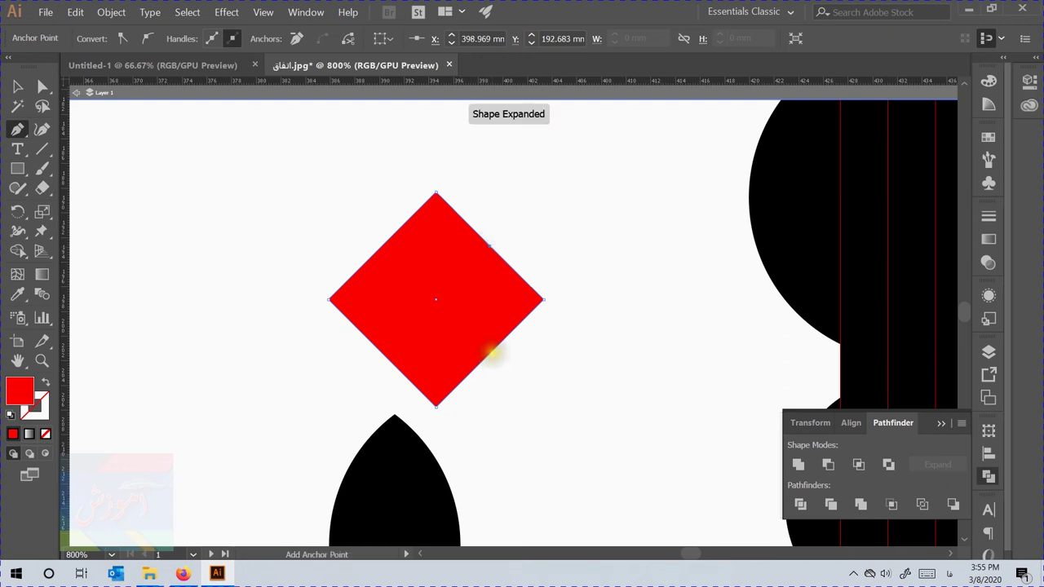
left_click(493, 352)
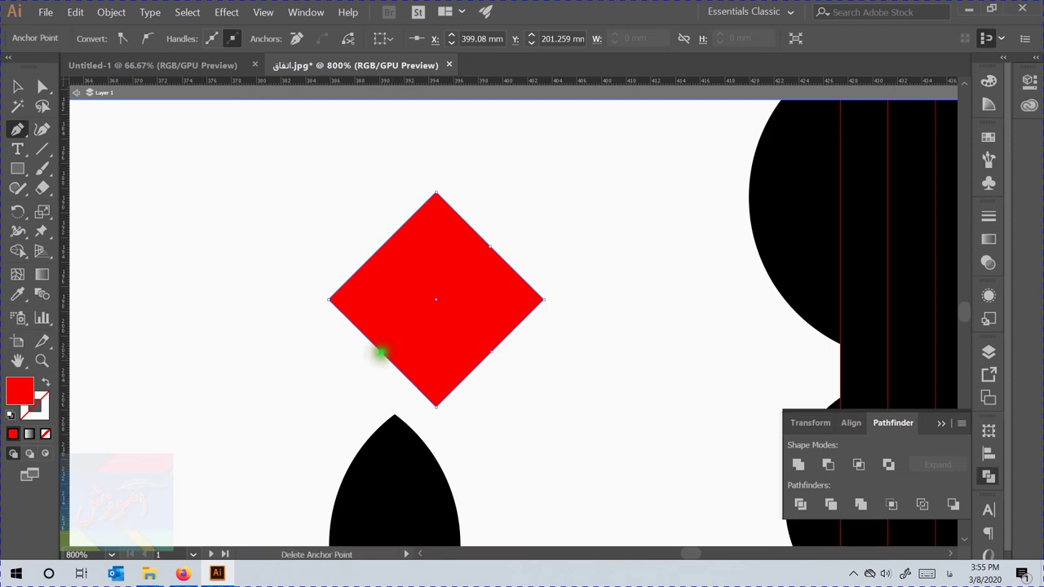
left_click(382, 244)
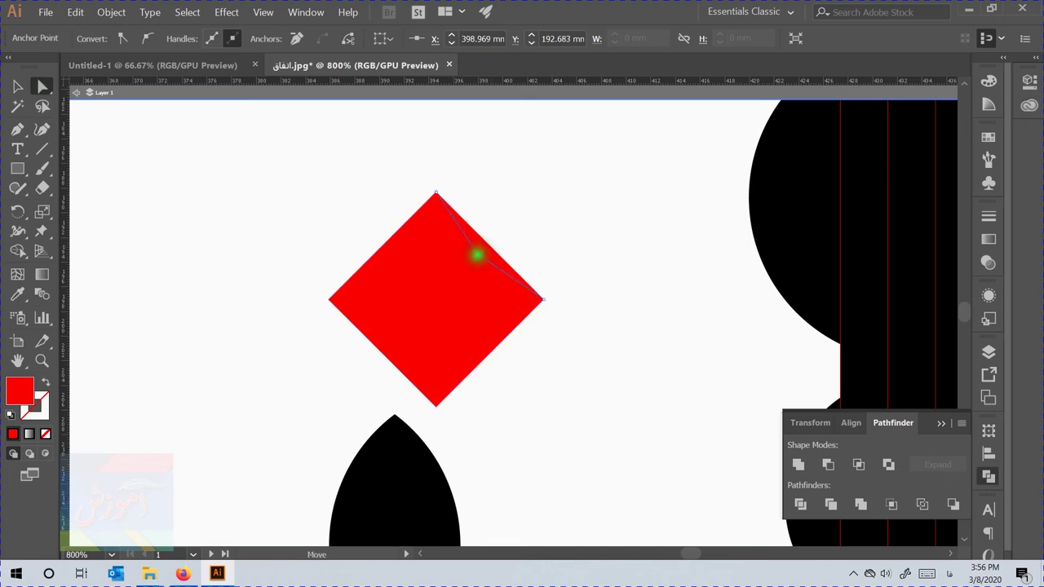
Step: Pull the four side midpoints of the diamond toward its centre to form a four-pointed star
left_click_drag(475, 261, 475, 260)
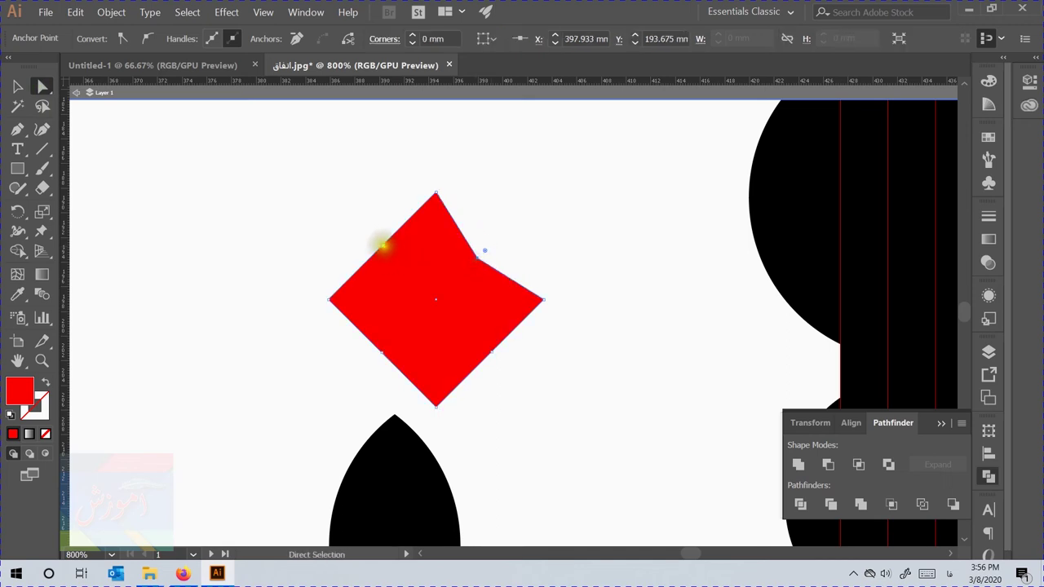
left_click_drag(397, 262, 395, 261)
left_click(401, 306)
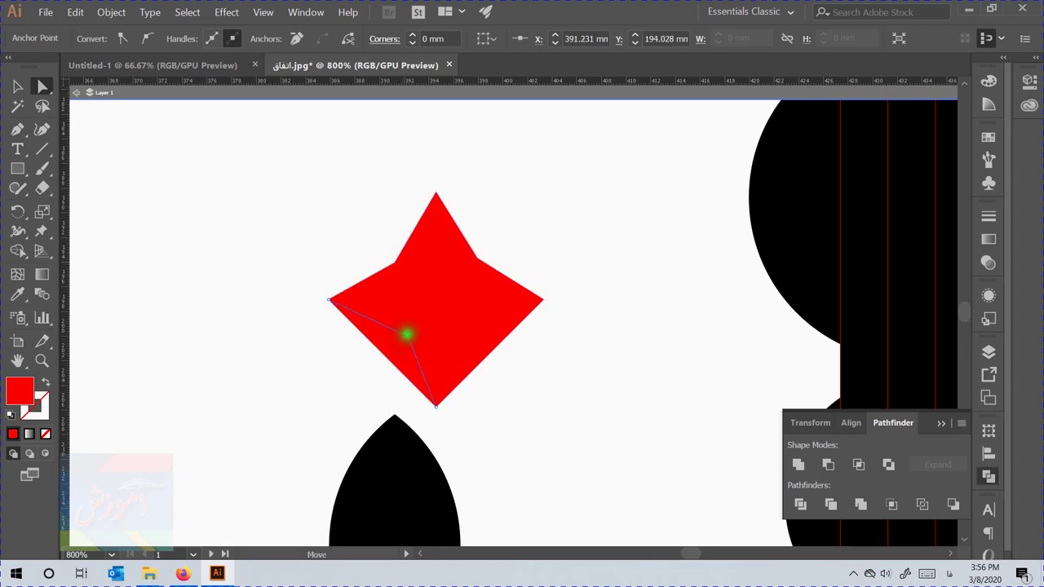
left_click_drag(407, 335, 406, 335)
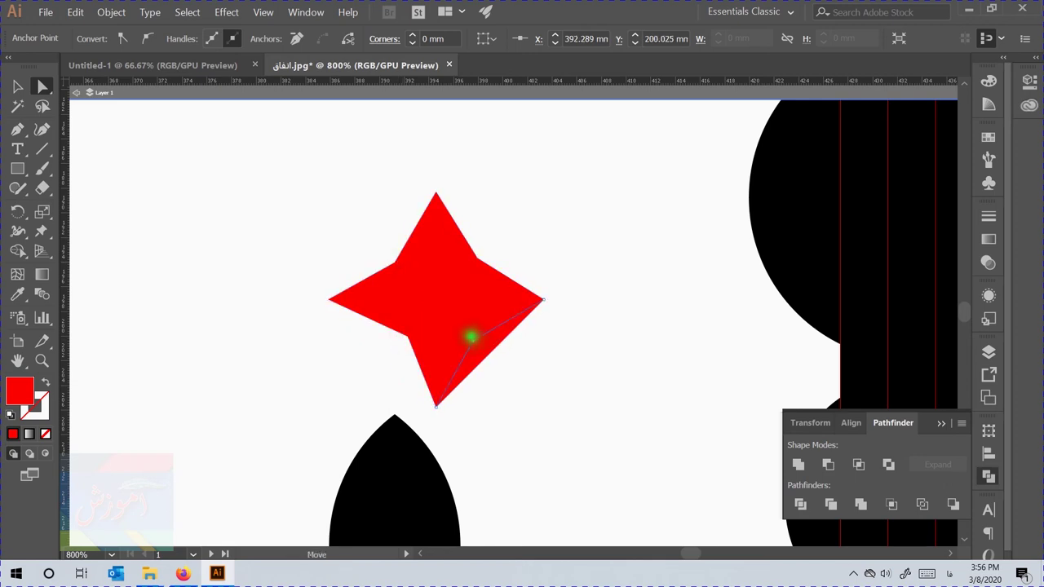
left_click_drag(470, 334, 470, 336)
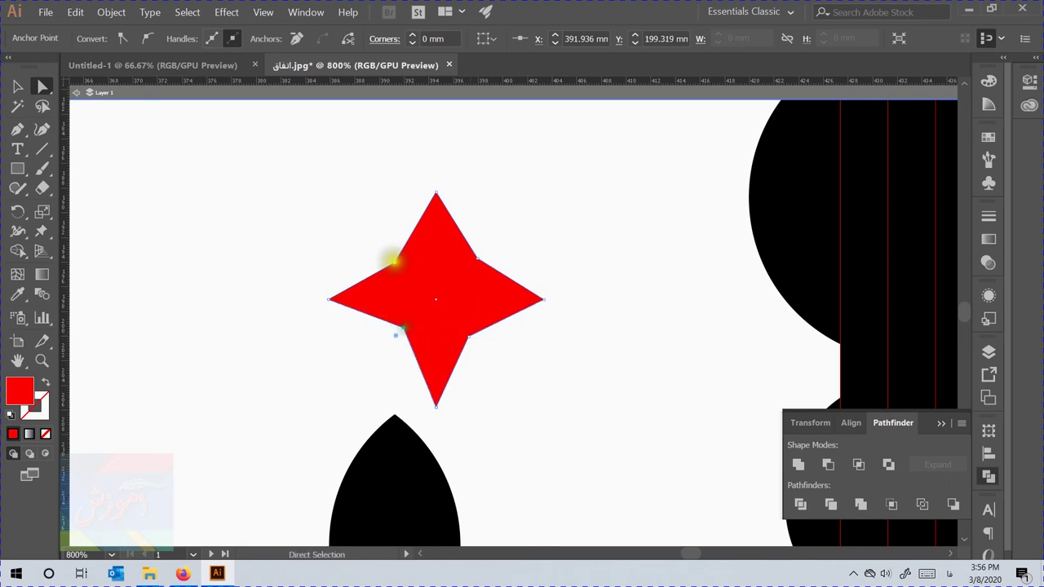
Step: Even out the star's inner points by moving them slightly closer to the centre so its arms look symmetrical
left_click_drag(395, 261, 394, 261)
left_click(478, 257)
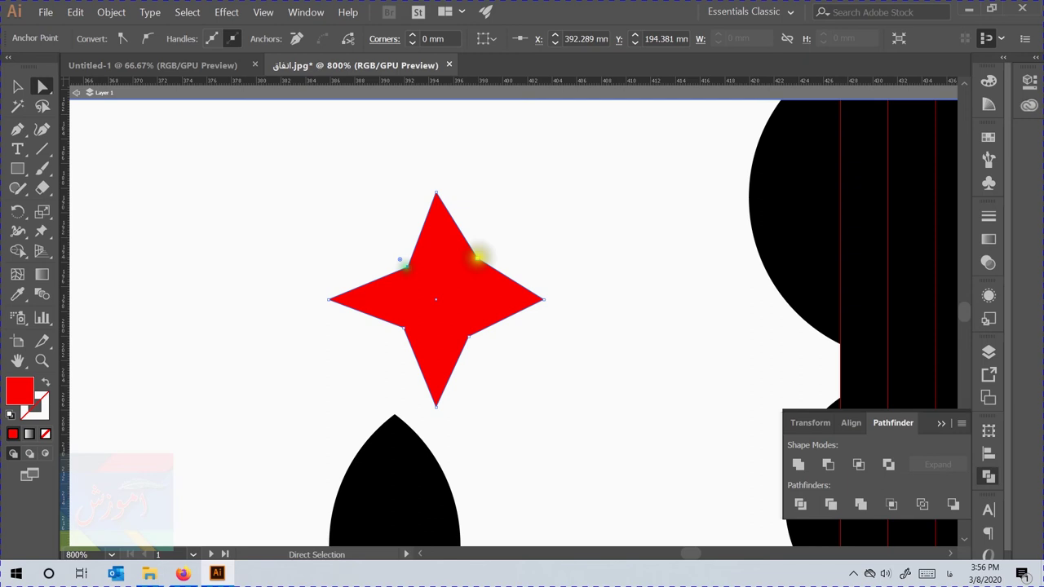
left_click_drag(467, 265, 468, 266)
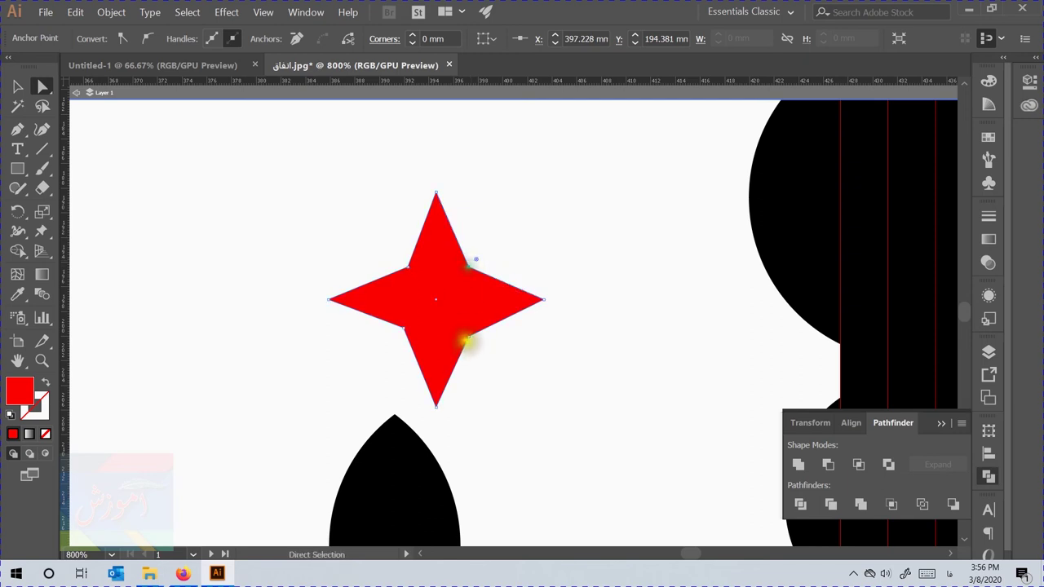
left_click_drag(469, 336, 464, 332)
Step: Round the star's four inner corners to a radius of 12.25 mm so its sides become concave curves
left_click(468, 266, "shift")
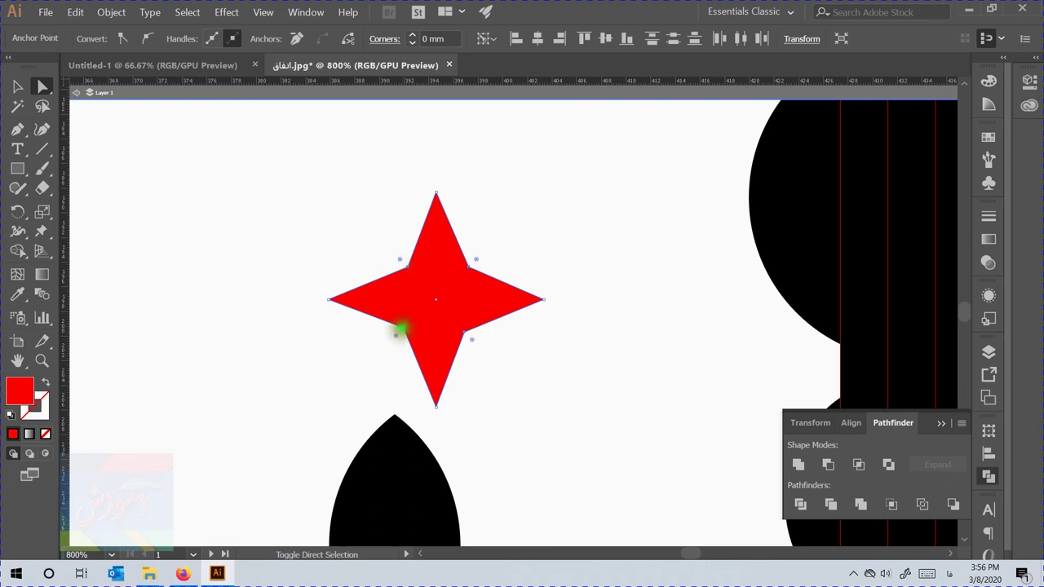
left_click_drag(395, 334, 259, 419)
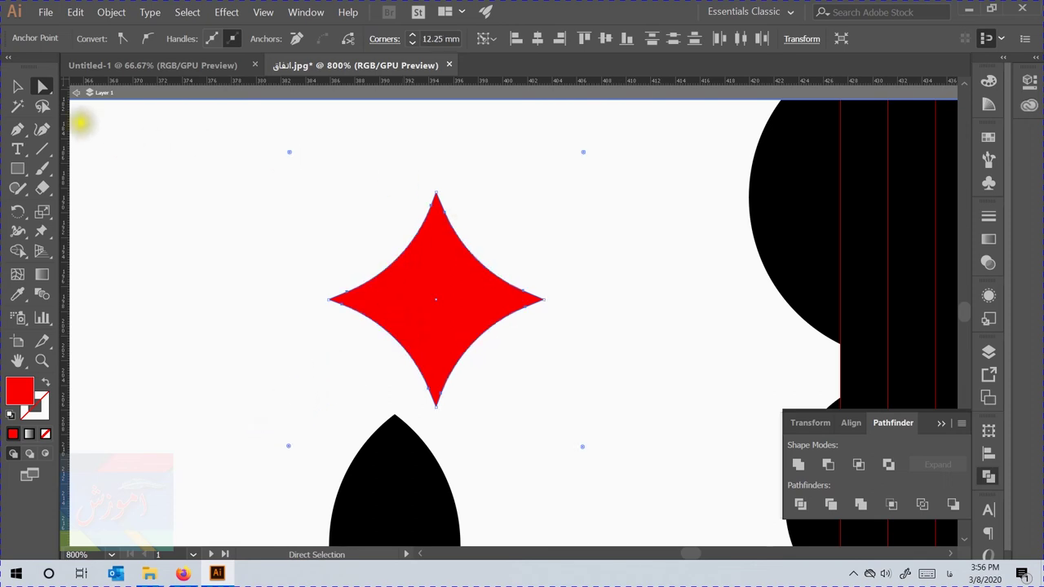
left_click(18, 86)
left_click(578, 237)
Step: Move the red star above the medium-height tower and duplicate it sideways to form a pair of stars
scroll(538, 282, "down", 3)
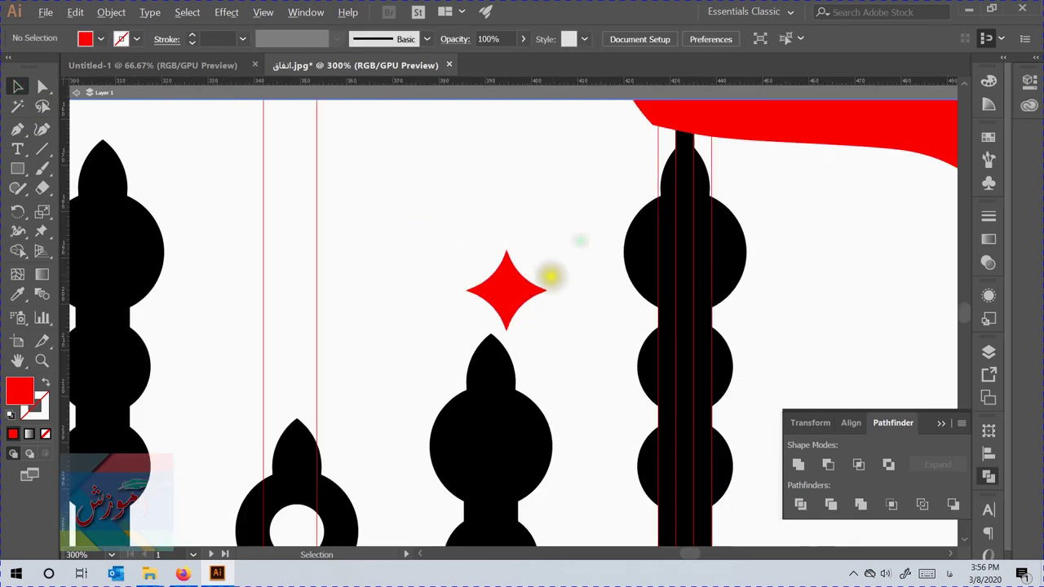
scroll(522, 290, "up", 2)
left_click_drag(515, 292, 377, 273)
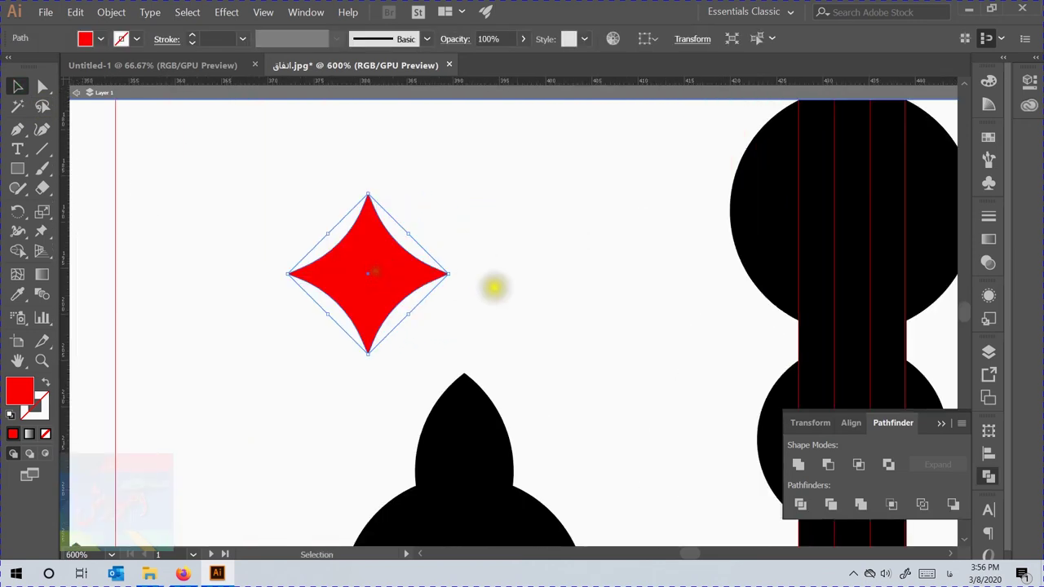
scroll(530, 284, "down", 3)
scroll(490, 285, "up", 3)
left_click_drag(532, 262, 425, 264)
left_click(547, 265, "shift")
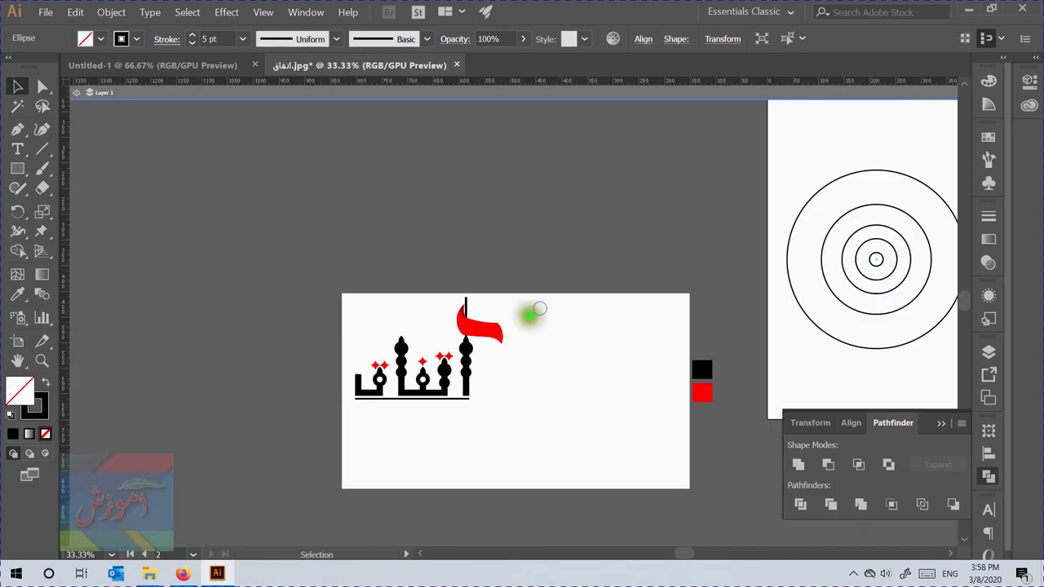
Step: Duplicate the circle beside the flagpole horizontally so the two overlap by the pole's width, and give both a solid black fill
scroll(531, 310, "up", 8)
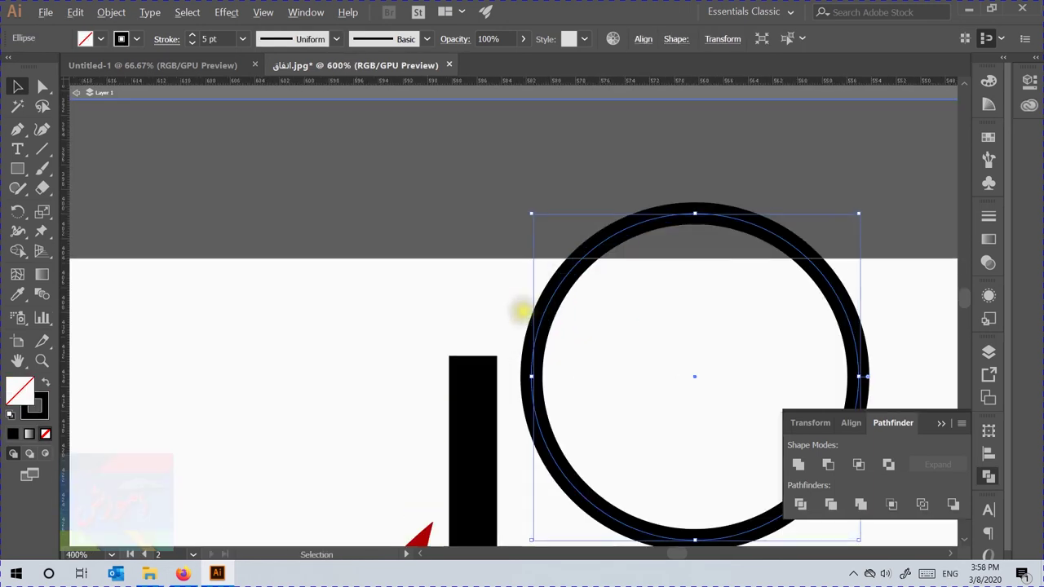
left_click_drag(546, 310, 812, 310)
left_click(559, 251, "shift")
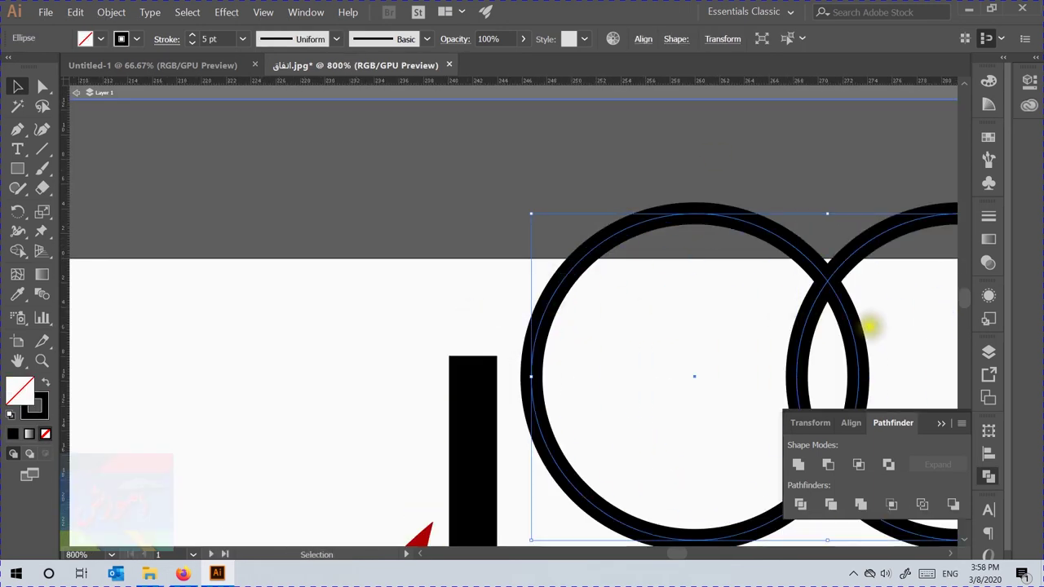
key("shift+x")
left_click(555, 245)
scroll(555, 245, "down", 1)
left_click_drag(734, 266, 744, 266)
left_click(630, 284, "shift")
Step: Centre the overlapping circles on the flagpole's upper end, aligning them precisely in outline view, and select them together with the pole
left_click_drag(735, 310, 466, 298)
scroll(406, 328, "up", 8)
key("ctrl+y")
left_click_drag(463, 195, 462, 302)
scroll(470, 285, "down", 8)
left_click(494, 404, "shift")
key("ctrl+y")
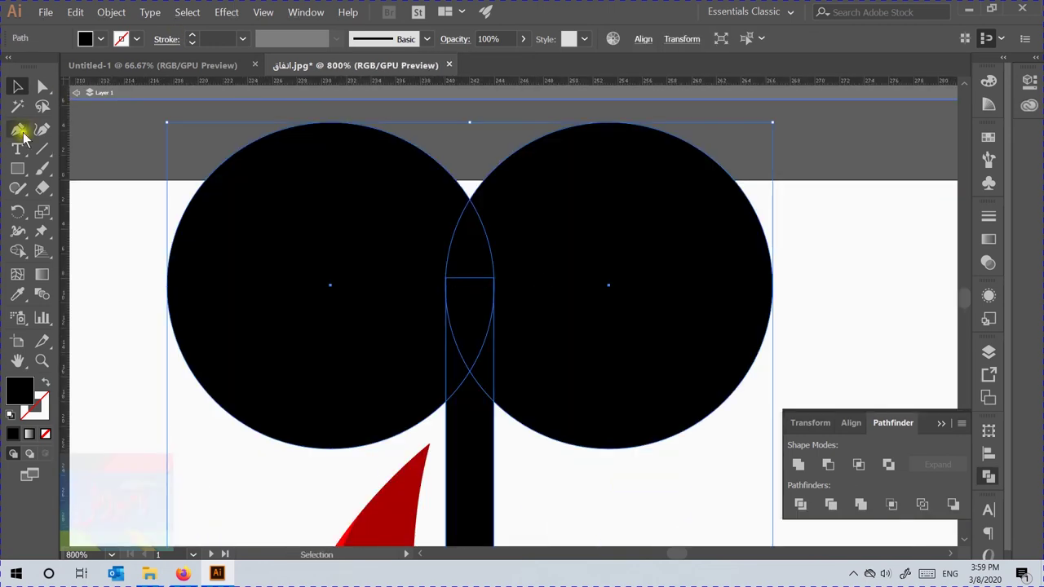
Step: Remove the outer parts of both circles with the Shape Builder and merge their overlap with the flagpole into a pointed tip
left_click(17, 250)
left_click(253, 250, "alt")
left_click(636, 191, "alt")
left_click_drag(470, 245, 467, 432)
key("v")
left_click(257, 214)
scroll(593, 282, "down", 6)
scroll(610, 273, "up", 1)
left_click_drag(638, 377, 659, 288)
scroll(622, 293, "up", 2)
scroll(644, 326, "down", 3)
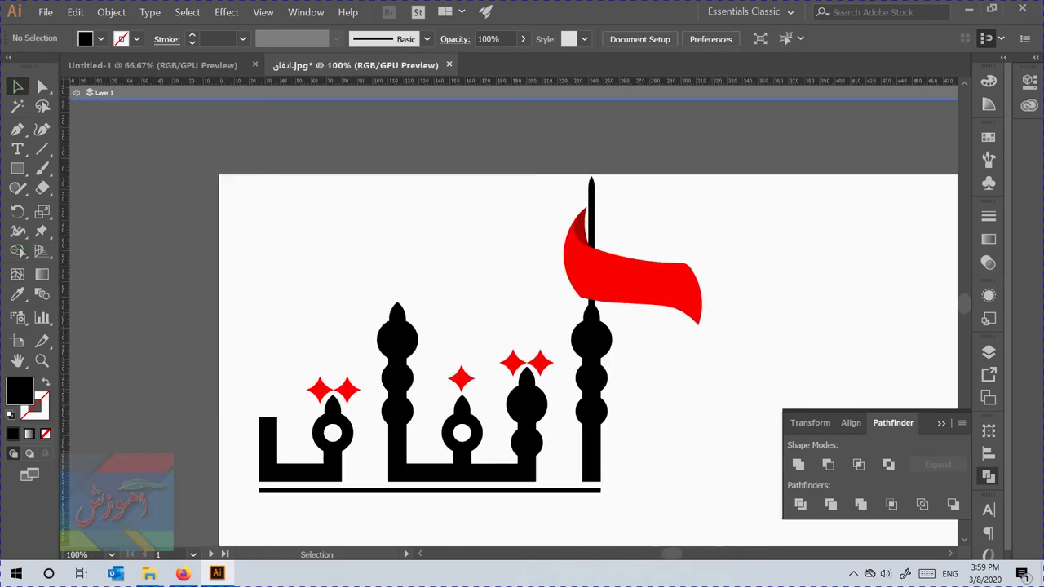
scroll(643, 347, "down", 2)
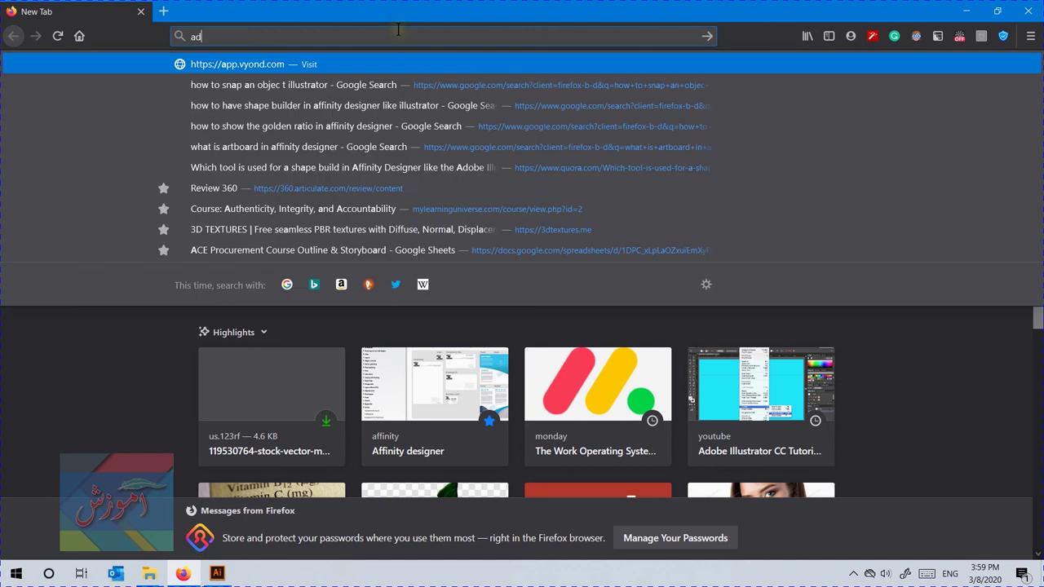
Step: Switch to Firefox, search for "adobe color", open the Adobe Color site and dismiss its announcement
type("obe color")
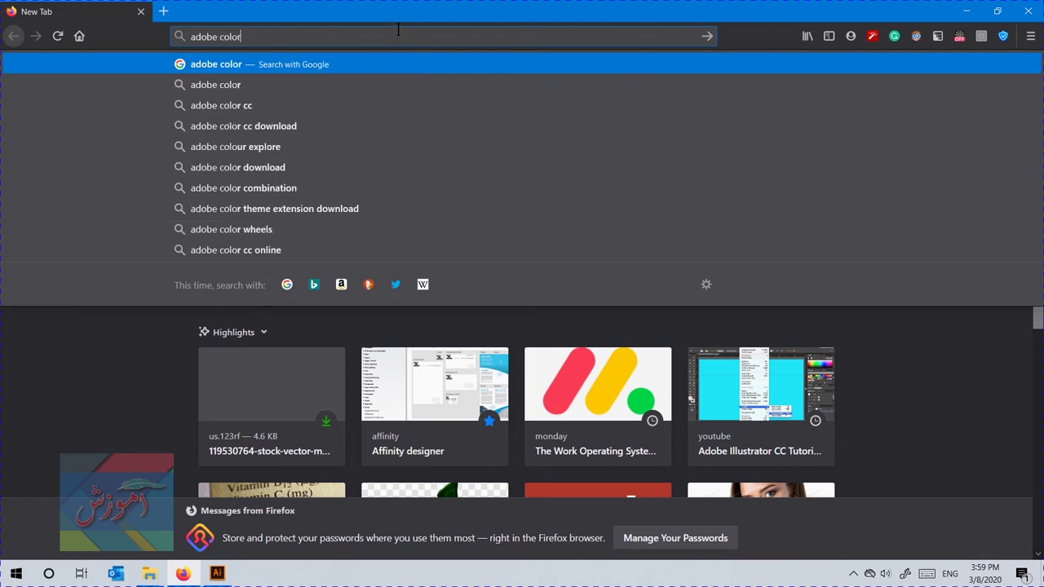
key("Return")
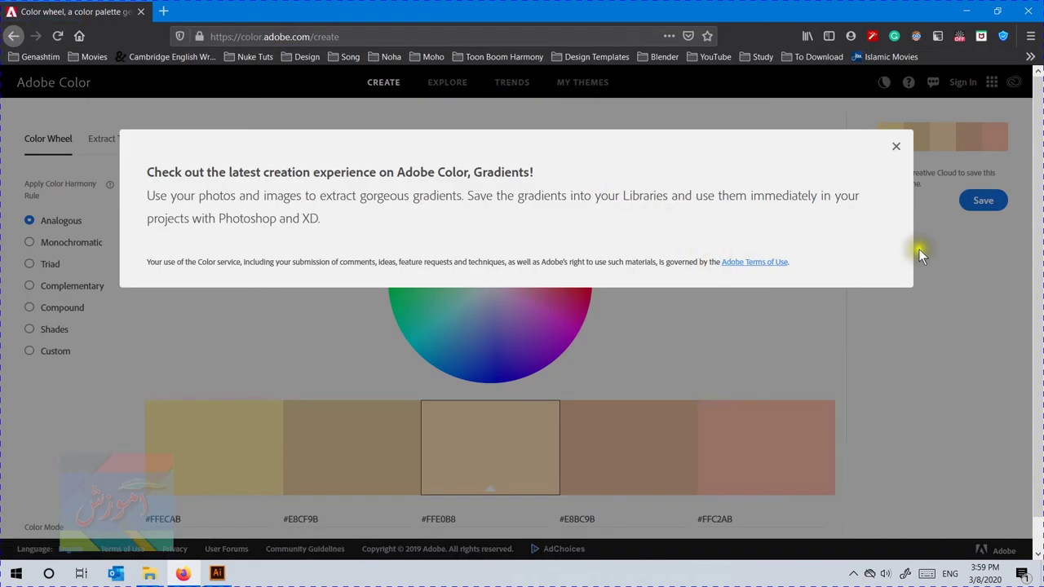
left_click(897, 147)
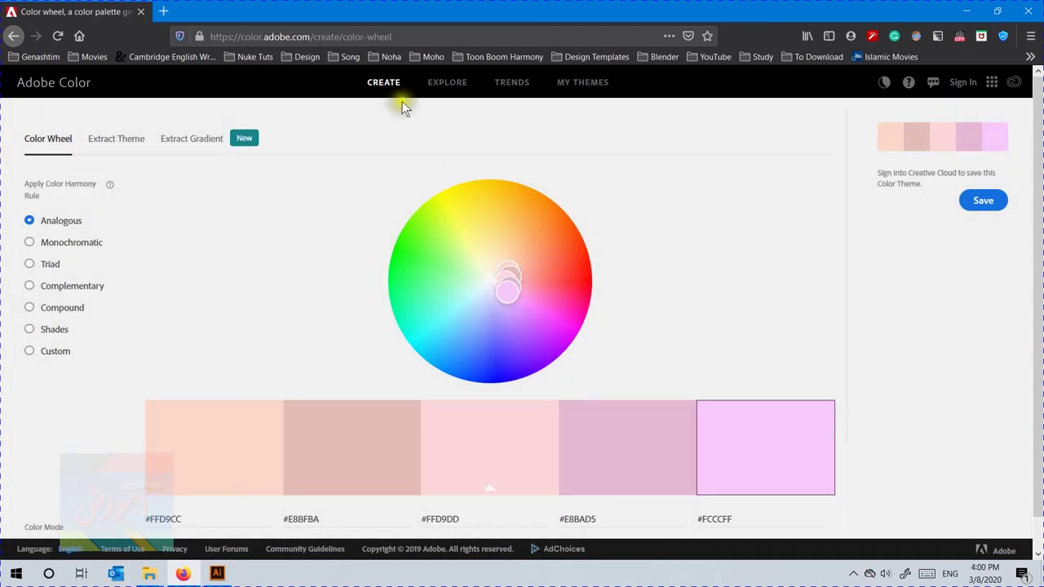
Step: Explore the Adobe Color themes, search for "mourning" and open the theme extracted from the red rose on a black background
left_click(451, 84)
scroll(617, 390, "down", 10)
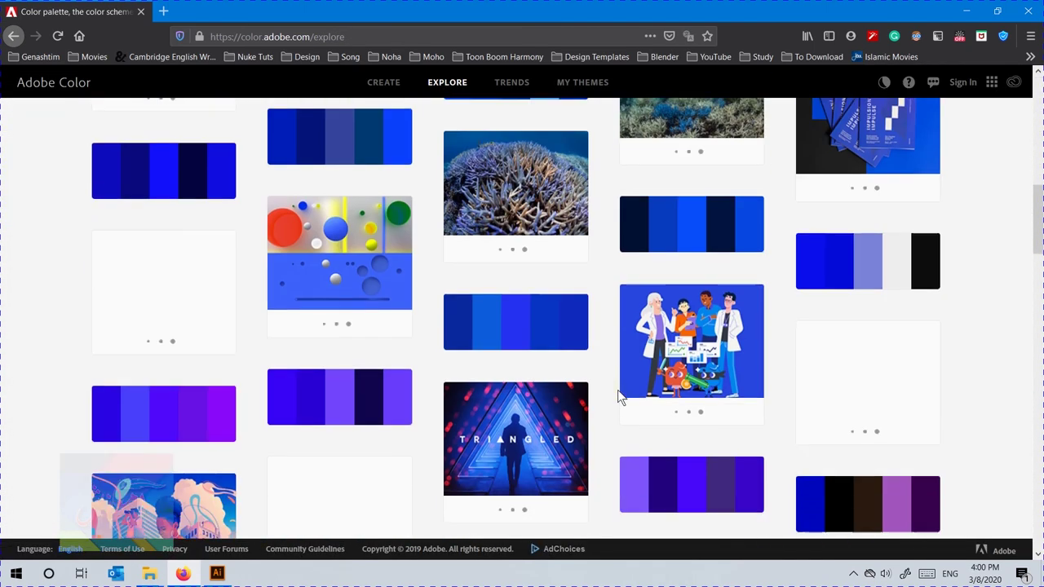
scroll(611, 397, "down", 10)
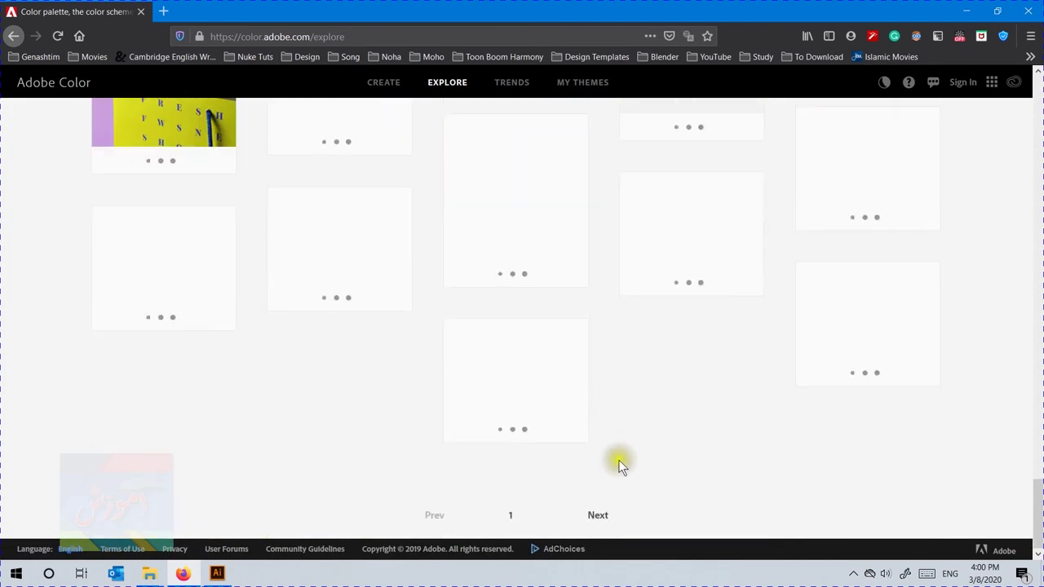
scroll(636, 461, "up", 4)
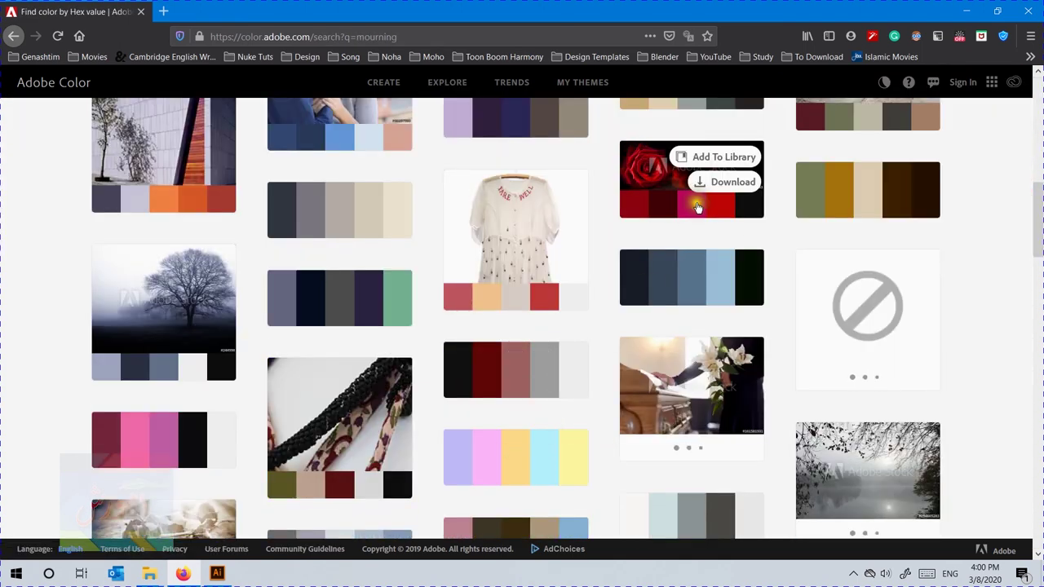
left_click(684, 214)
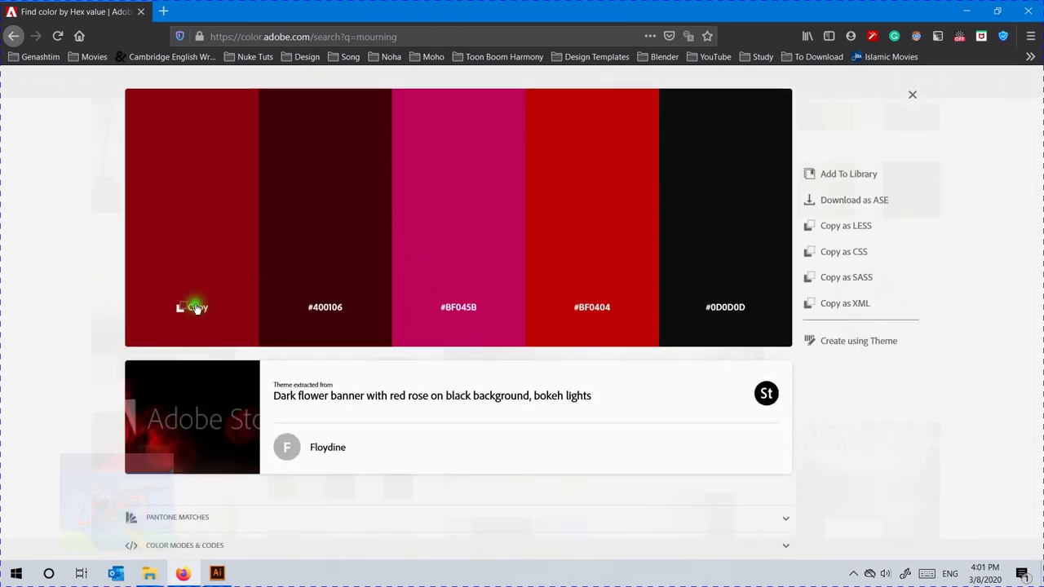
Step: Copy #8C030E from the colour theme, switch to Illustrator, paste it as text and enlarge it to about 96 pt beside the artboard
left_click(197, 308)
key("alt+Tab")
key("ctrl+t")
key("t")
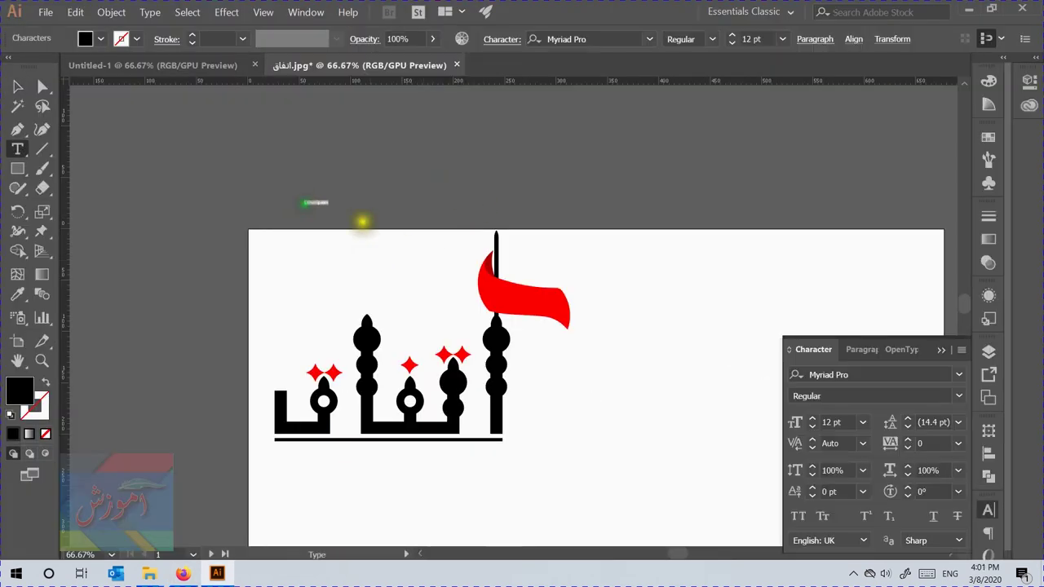
left_click(37, 87)
left_click_drag(321, 199, 457, 136)
left_click_drag(388, 167, 199, 299)
Step: Copy #400106 from the browser theme and paste it into a text line below #8C030E in Illustrator
key("alt+Tab")
left_click(476, 287)
key("alt+Tab")
key("t")
triple_click(203, 287)
key("ctrl+v")
left_click(17, 85)
Step: Copy #BF0404 from the browser theme and paste it into a duplicated text line below #400106 in Illustrator
key("alt+Tab")
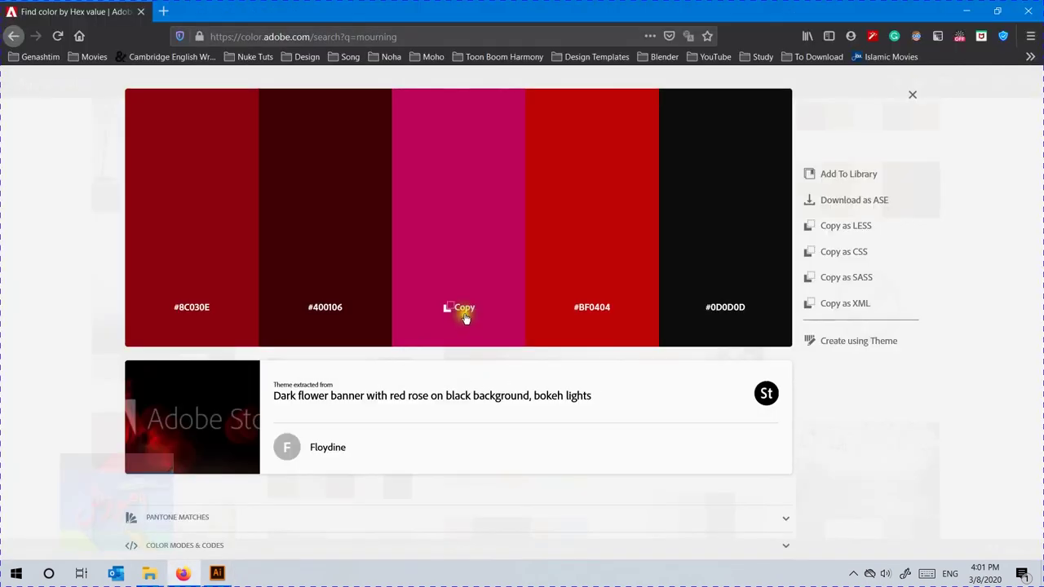
key("alt+Tab")
left_click_drag(180, 299, 193, 341)
key("t")
triple_click(201, 329)
key("ctrl+v")
left_click(17, 86)
Step: Draw a small black rectangle below the hex codes and place it beside #8C030E
left_click(126, 405)
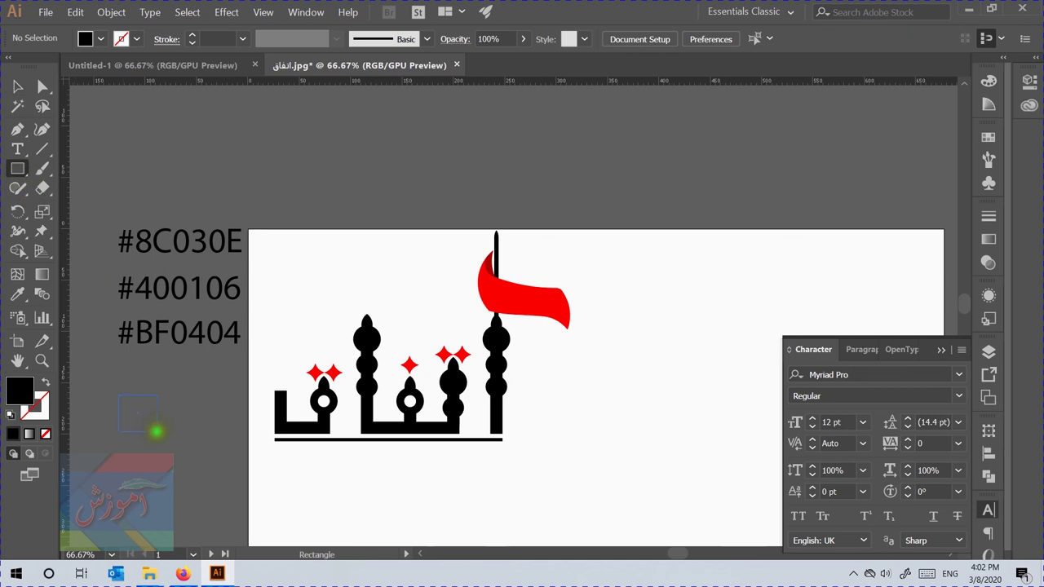
left_click_drag(159, 426, 167, 423)
left_click(17, 86)
left_click_drag(73, 227, 74, 235)
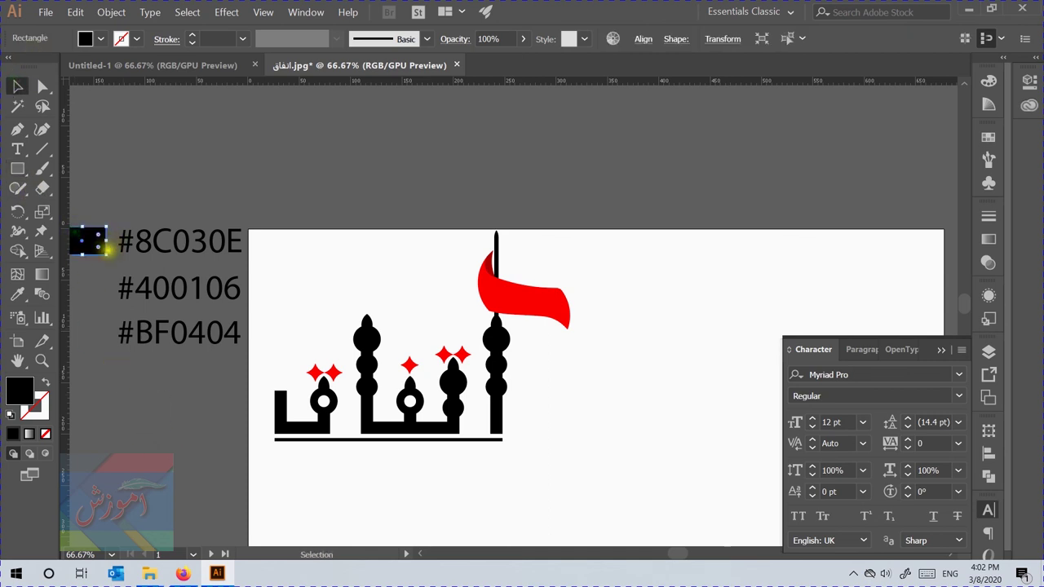
Step: Fill the rectangle with #8C030E copied from its text label
double_click(140, 242)
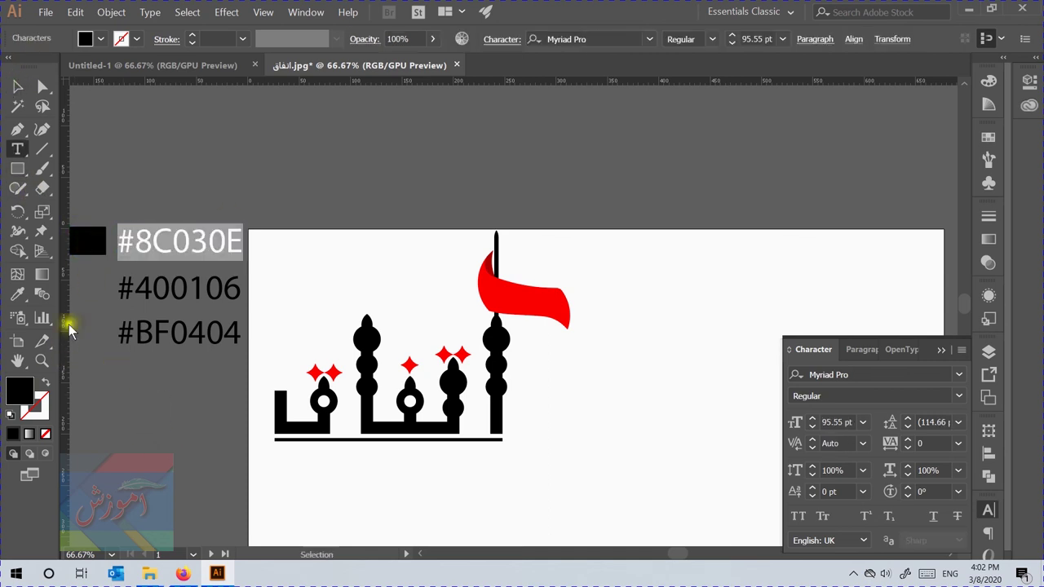
left_click(18, 86)
left_click(85, 242)
double_click(31, 395)
key("ctrl+v")
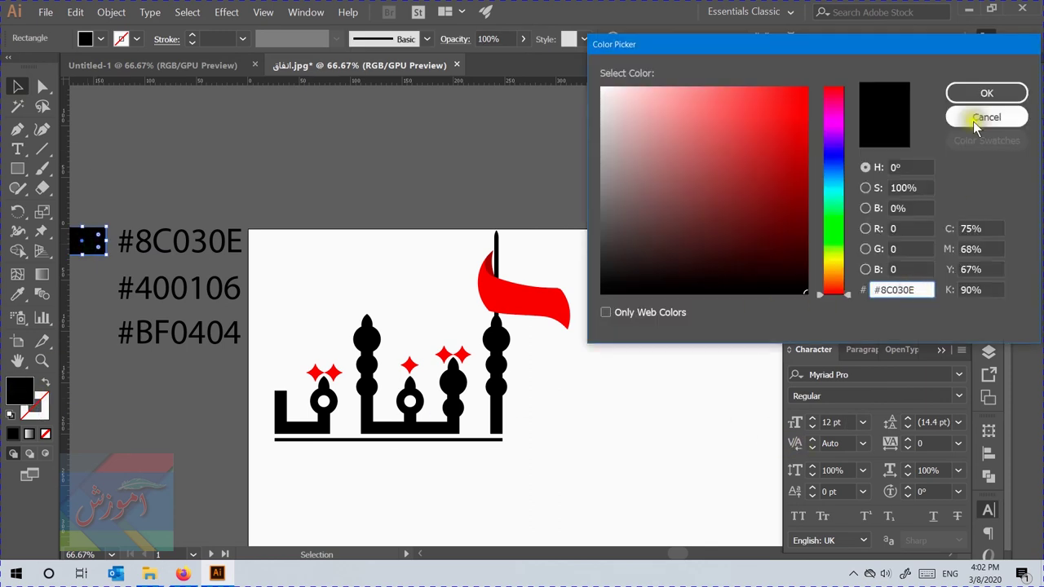
left_click(987, 92)
Step: Duplicate the swatch rectangle beside the second hex code and fill the copy with #400106
left_click_drag(89, 292, 89, 292)
double_click(163, 287)
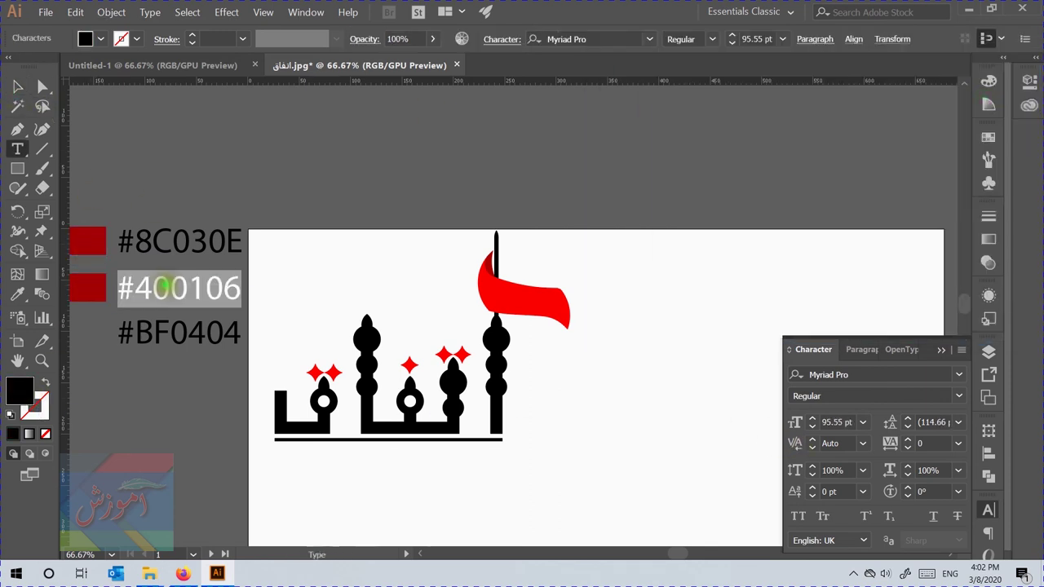
left_click(154, 383, "ctrl")
key("v")
left_click(90, 290)
double_click(28, 388)
key("ctrl+v")
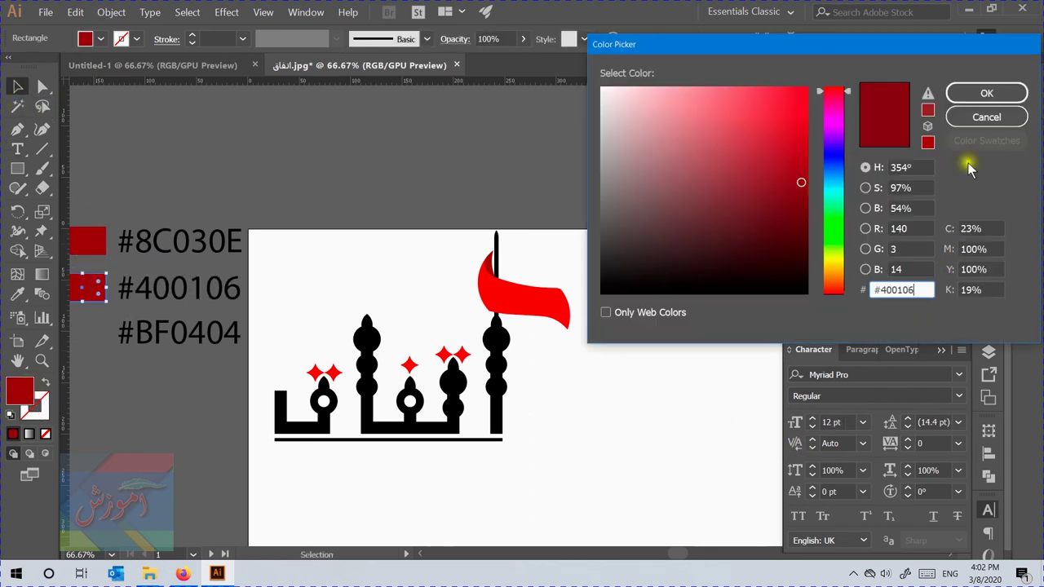
left_click(984, 92)
Step: Add a third swatch rectangle filled with #BF0404 and move the three swatches down together beside the hex codes
double_click(158, 334)
key("ctrl+c")
key("Escape")
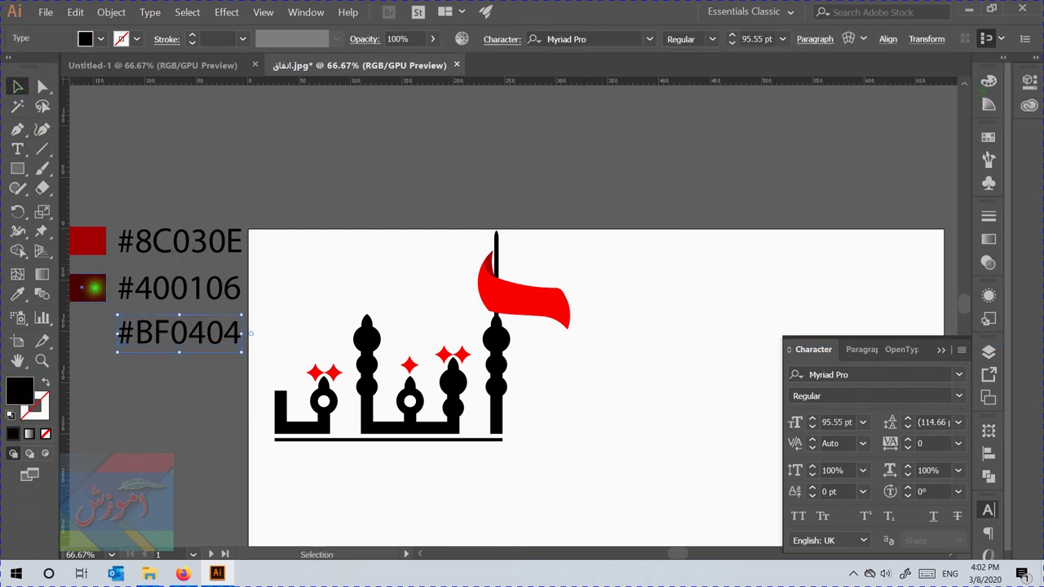
left_click(89, 287)
double_click(20, 391)
left_click_drag(91, 339, 96, 193)
key("ctrl+v")
left_click(985, 91)
left_click(92, 243, "shift")
left_click(93, 285, "shift")
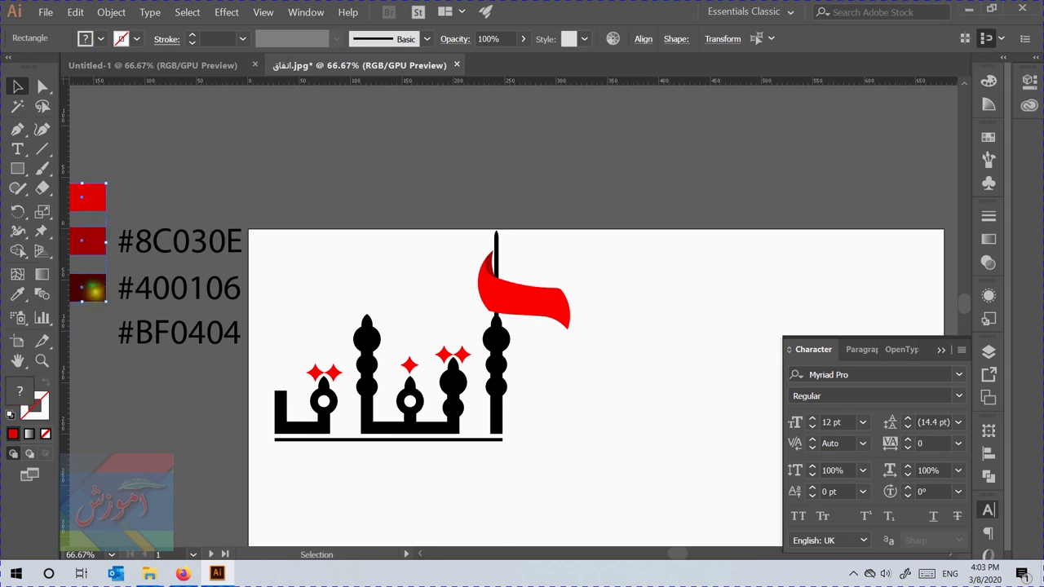
left_click_drag(93, 289, 94, 334)
Step: Recolour the flag of the lower logo copy bright green and its inner fold dark green, sampling the green swatches
key("space")
left_click_drag(175, 364, 243, 368)
left_click_drag(478, 460, 611, 403)
key("i")
left_click(158, 337)
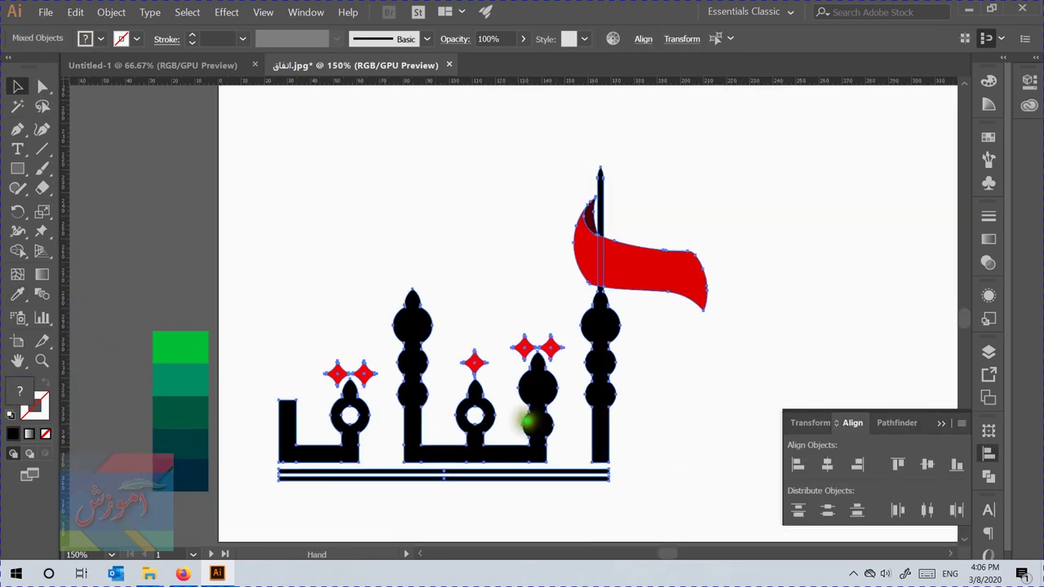
left_click(590, 273)
key("ctrl+z")
left_click(17, 90)
left_click(589, 216)
key("i")
left_click(198, 412)
Step: Recolour the minarets, stars and underlines of the lower logo copy, trying several green swatches and ending on the teal green
key("b")
left_click(606, 331)
left_click_drag(699, 431, 264, 448)
key("i")
left_click(186, 410)
left_click(186, 441)
left_click(181, 342)
left_click(181, 379)
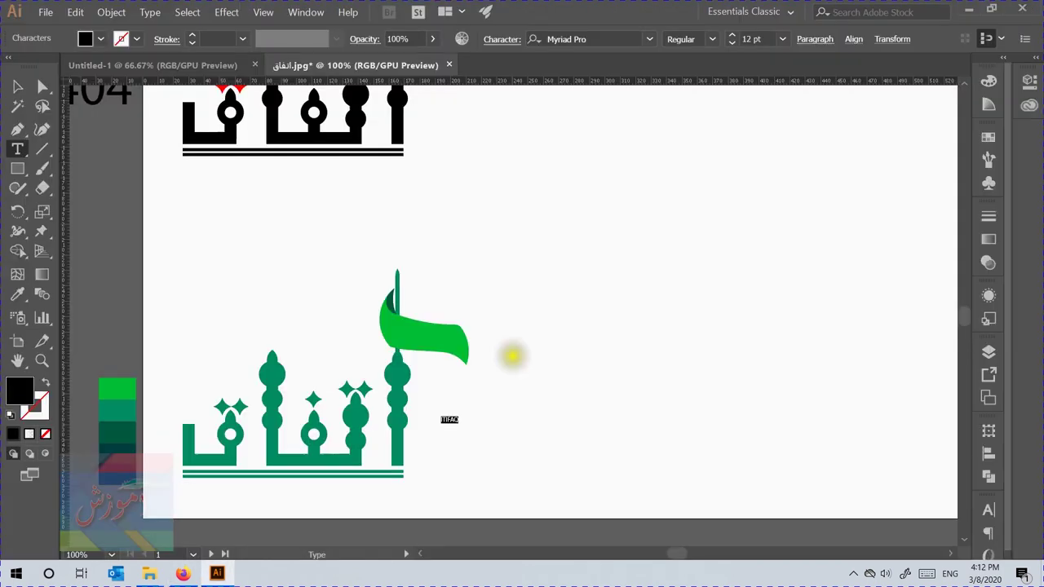
Step: Enlarge the ITIFAQ text to about 156 pt and place it beside the green logo
key("Escape")
left_click_drag(459, 415, 606, 350)
left_click_drag(511, 378, 476, 439)
left_click_drag(570, 412, 631, 383)
left_click_drag(483, 427, 501, 432)
Step: Set the ITIFAQ text's font to Gotham Narrow Black and adjust its position beside the green logo
left_click(571, 38)
type("go")
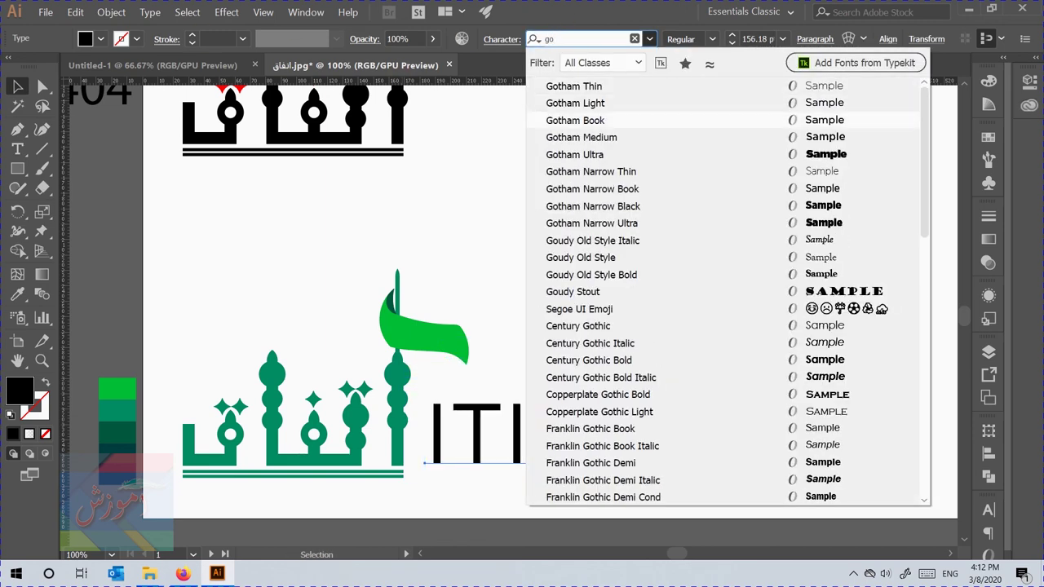
key("Down")
key("Down")
key("Down")
key("Down")
key("Return")
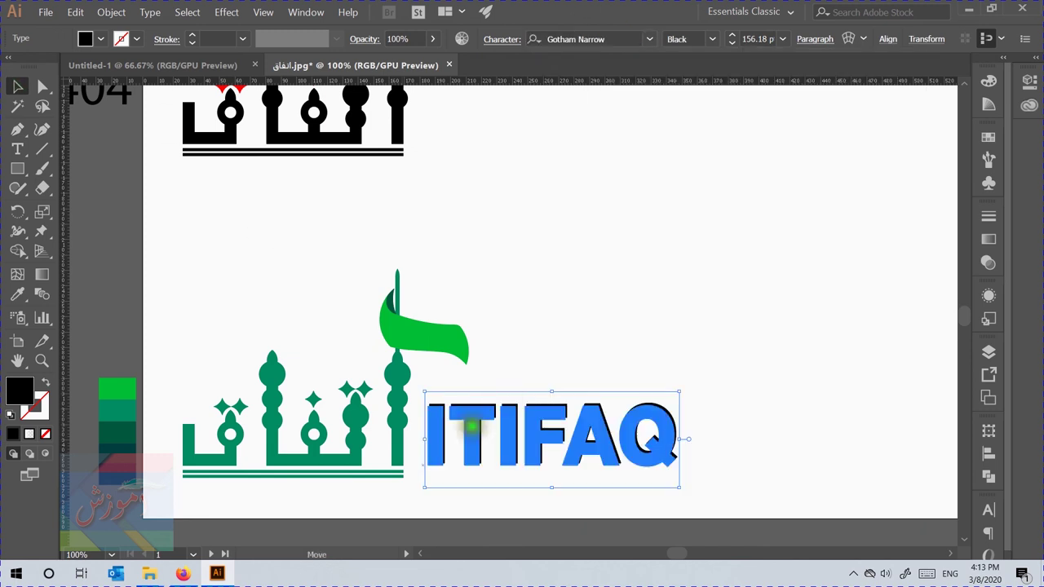
left_click_drag(433, 500, 393, 476)
Step: Extend both underline bars to the outer edge of the Q in the ITTEFAQ lettering
left_click_drag(385, 506, 842, 459)
scroll(393, 482, "up", 3)
scroll(498, 449, "down", 3)
scroll(607, 462, "up", 1)
left_click_drag(613, 446, 822, 447)
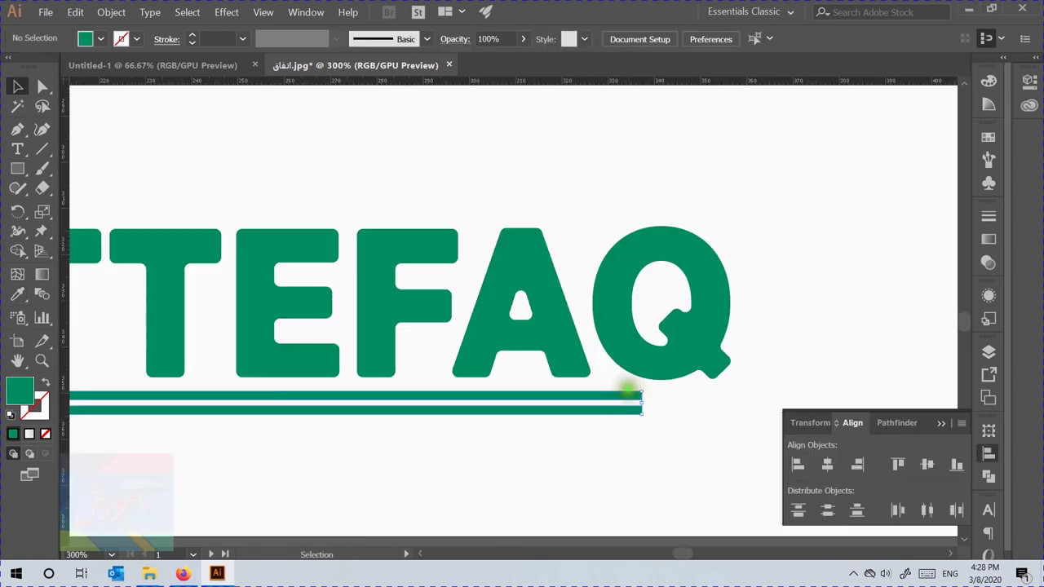
left_click(635, 400)
left_click_drag(651, 402, 716, 405)
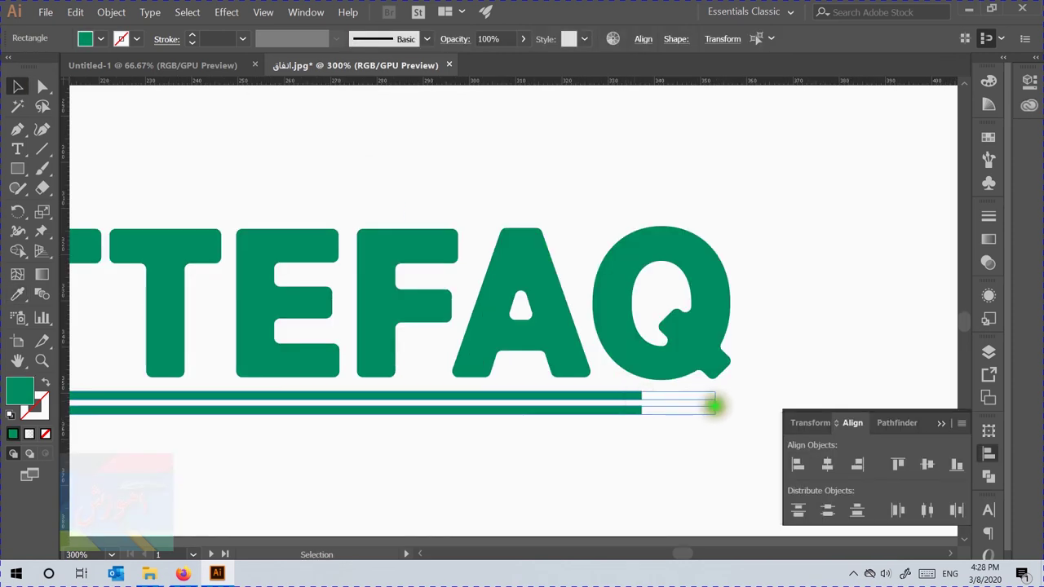
left_click_drag(727, 407, 727, 406)
left_click(767, 361)
scroll(667, 321, "down", 4)
scroll(422, 282, "up", 1)
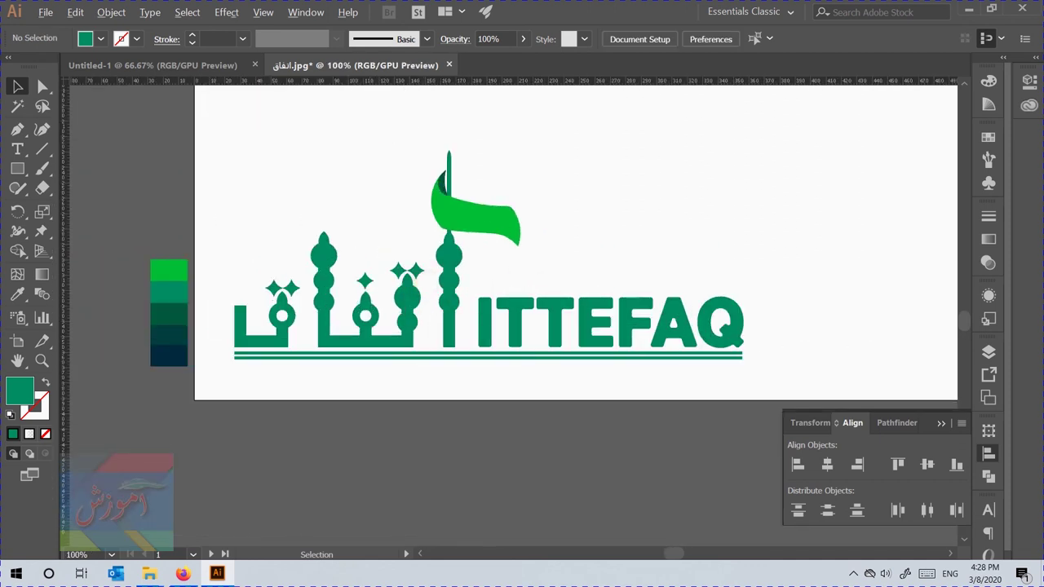
Step: Select the complete green ITTEFAQ logo and duplicate it to the free area at the artboard's upper right
scroll(473, 321, "down", 1)
left_click_drag(279, 498, 716, 299)
left_click_drag(319, 492, 737, 301)
left_click_drag(464, 358, 704, 180, "alt")
Step: Recolour the duplicated ITTEFAQ logo black with a red flag, sampling the colours from the original red-and-black logo
left_click(577, 327)
left_click_drag(900, 188, 808, 146)
left_click_drag(771, 241, 646, 338)
left_click_drag(406, 228, 715, 372)
left_click_drag(719, 341, 738, 280)
left_click(690, 384)
left_click(615, 238)
key("i")
left_click(335, 227)
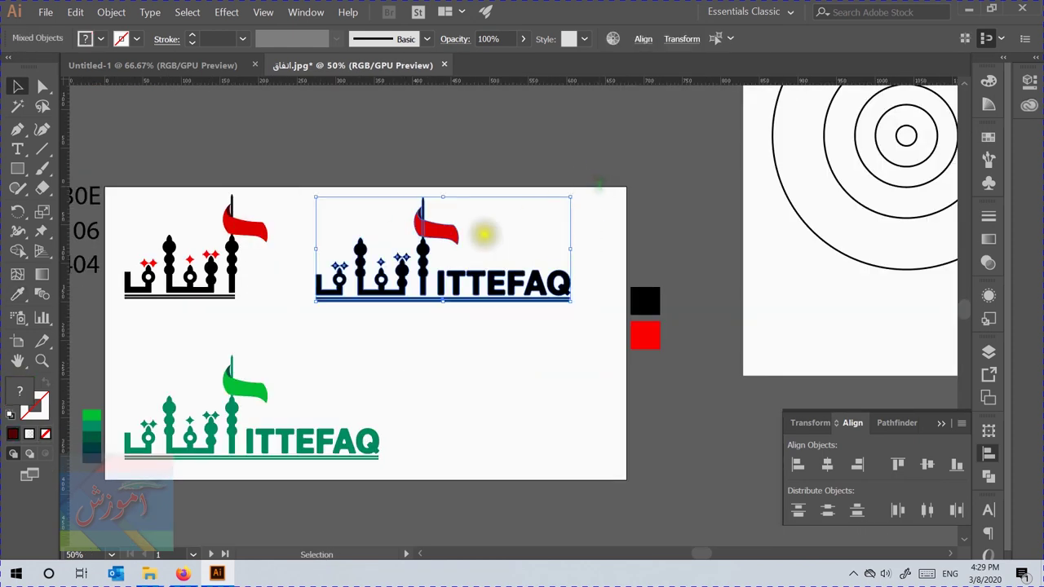
Step: Group all parts of the black-and-red ITTEFAQ logo
scroll(471, 237, "up", 2)
key("v")
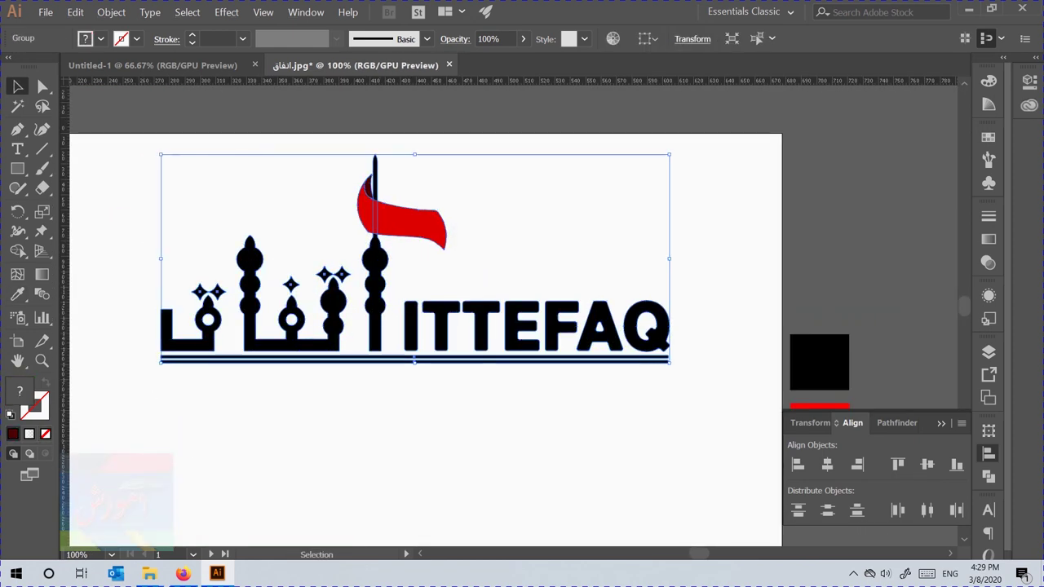
right_click(419, 217)
left_click(360, 430)
left_click(389, 228)
Step: Give the grouped black-and-red logo a white (FFFFFF) stroke of 4 pt
left_click(137, 39)
left_click(137, 39)
left_click(312, 436)
left_click(339, 304)
double_click(42, 409)
left_click(566, 149)
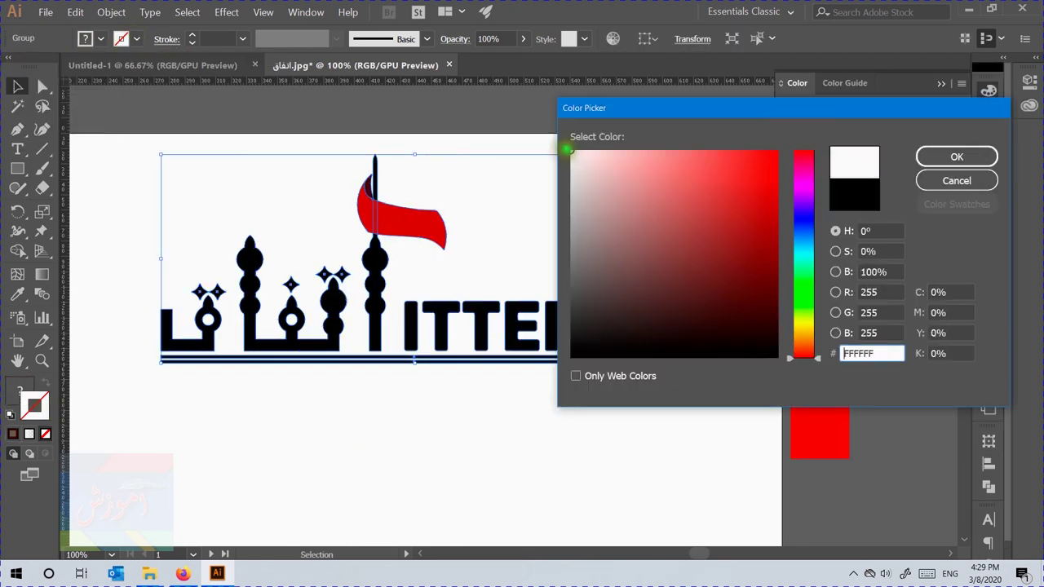
key("Return")
left_click(191, 35)
left_click(192, 35)
left_click(191, 35)
key("ctrl+z")
key("ctrl+z")
key("ctrl+z")
scroll(347, 374, "down", 2)
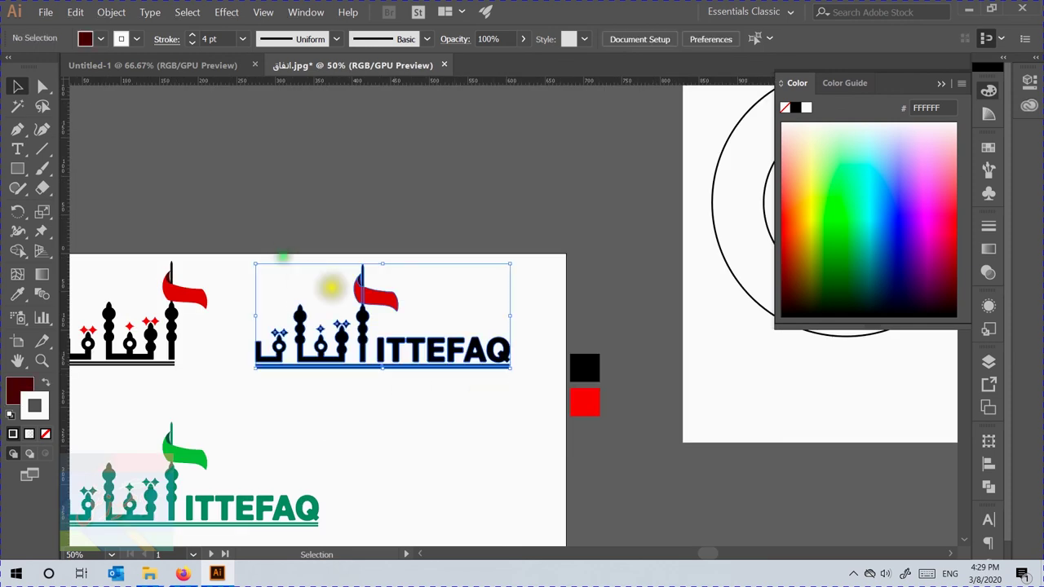
Step: Move the white-outlined logo above the artboard onto the grey canvas and check its outline up close
left_click_drag(367, 289, 367, 143)
left_click(548, 160)
scroll(389, 148, "up", 3)
scroll(414, 242, "down", 1)
scroll(338, 159, "up", 1)
scroll(287, 390, "up", 4)
scroll(339, 372, "down", 3)
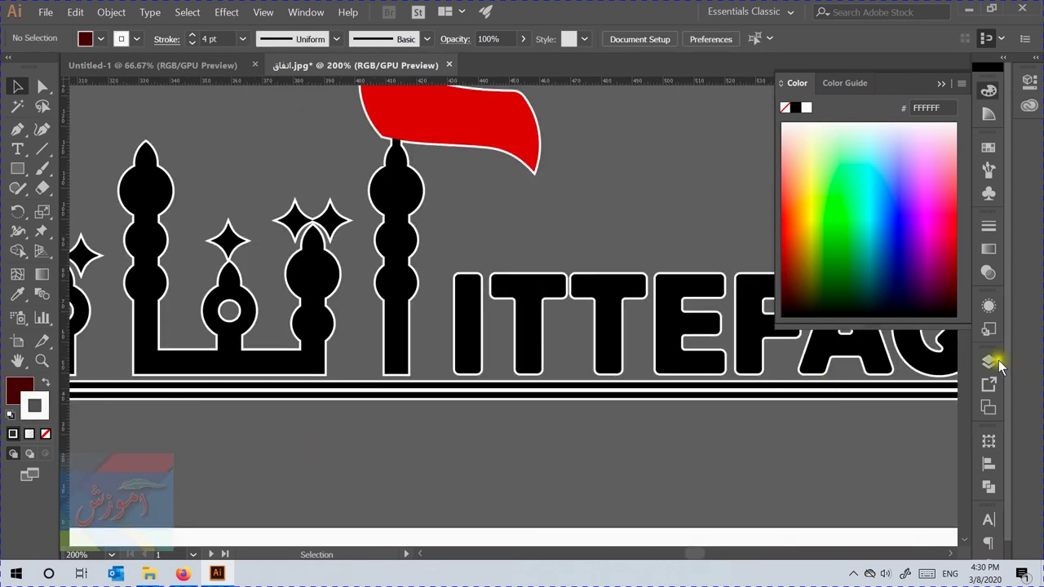
Step: Select the outlined logo, inspect its edges around the underlines and lock its group in Layer 1
left_click(991, 361)
left_click(912, 396)
scroll(447, 317, "down", 3)
left_click(430, 305)
scroll(397, 345, "up", 7)
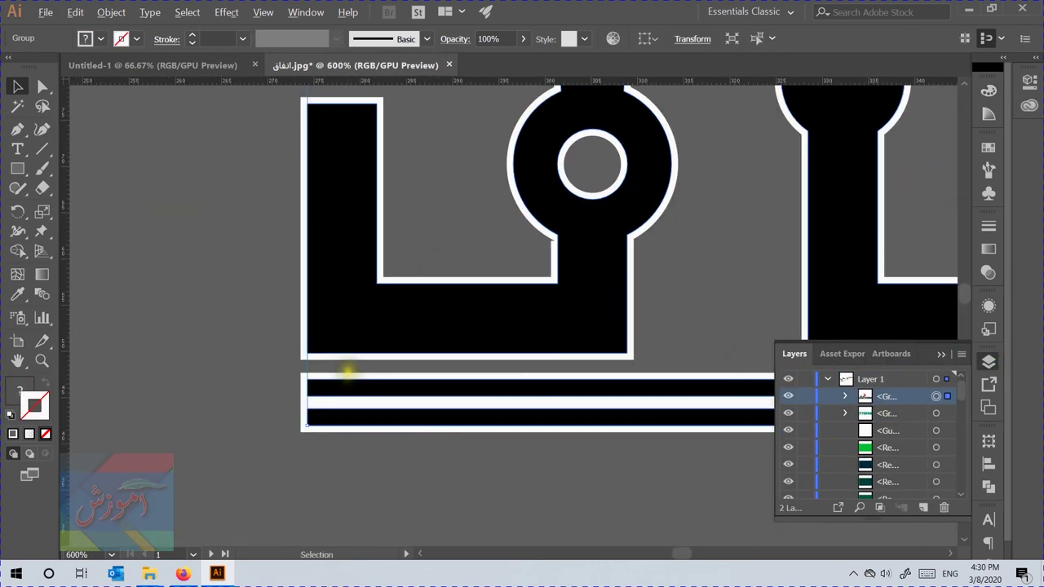
left_click(289, 382)
left_click(363, 414)
scroll(249, 325, "down", 7)
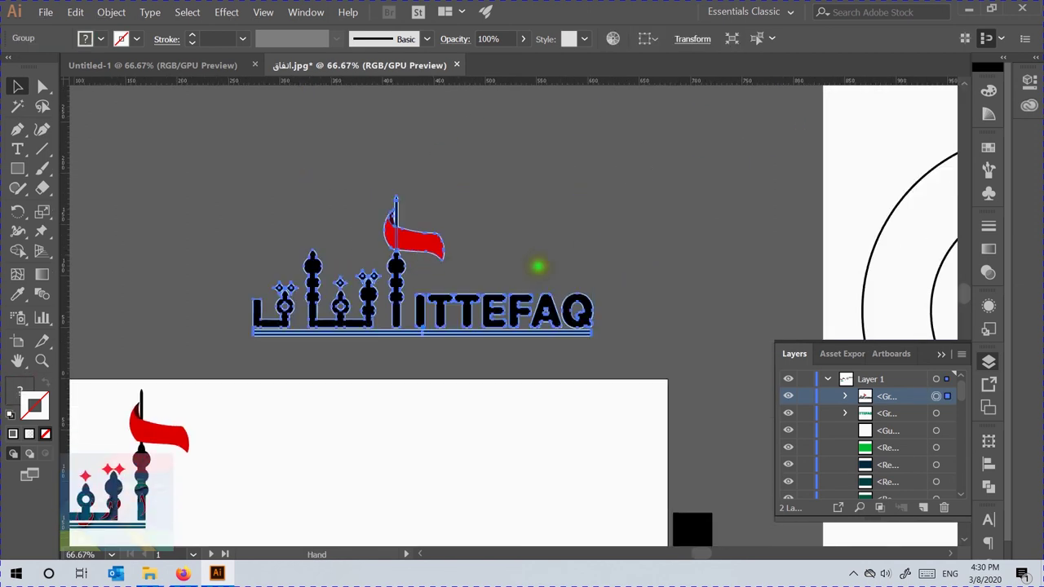
scroll(429, 270, "up", 1)
left_click(804, 396)
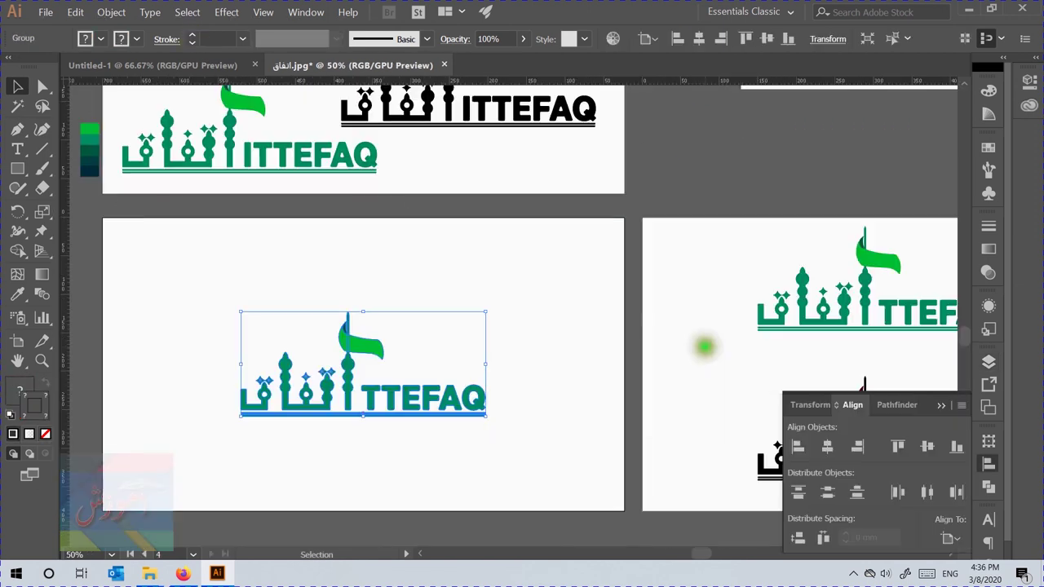
Step: Delete the green logo from the fourth artboard and move the black-and-red logo towards its centre
left_click(699, 345)
left_click_drag(725, 312, 408, 272)
left_click(464, 234)
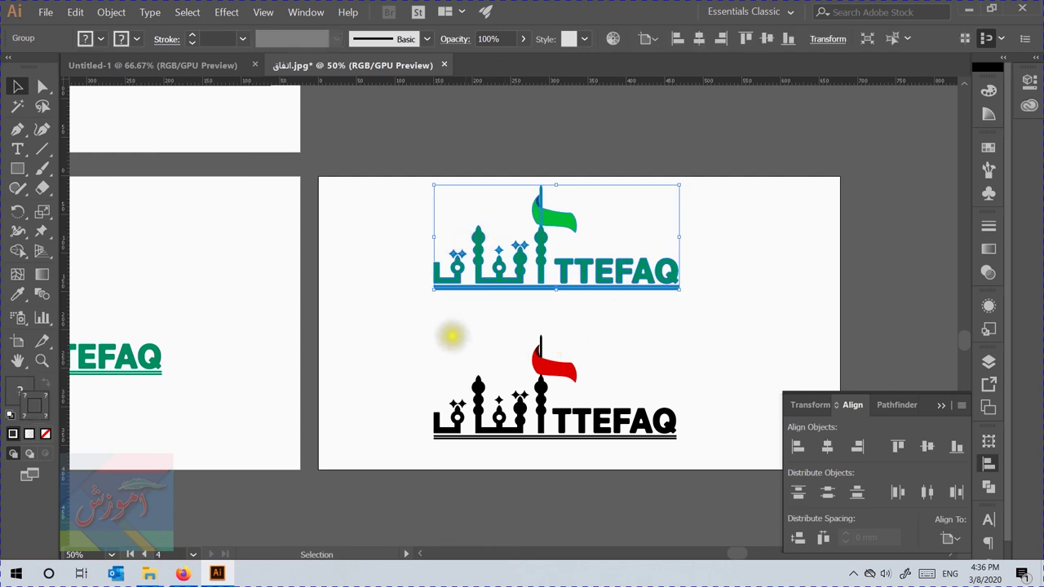
key("Delete")
left_click_drag(416, 314, 672, 507)
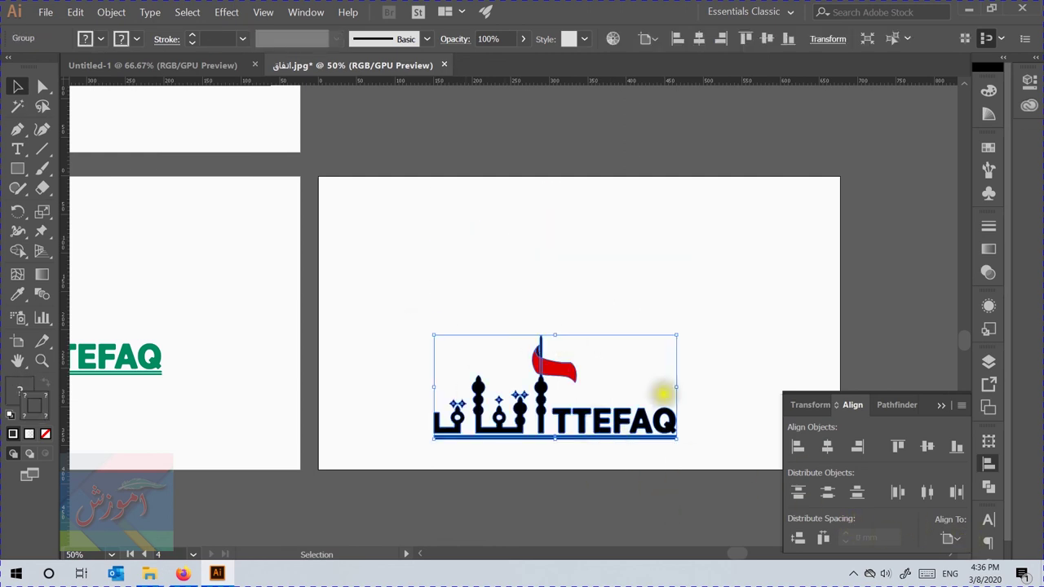
left_click_drag(604, 417, 660, 168)
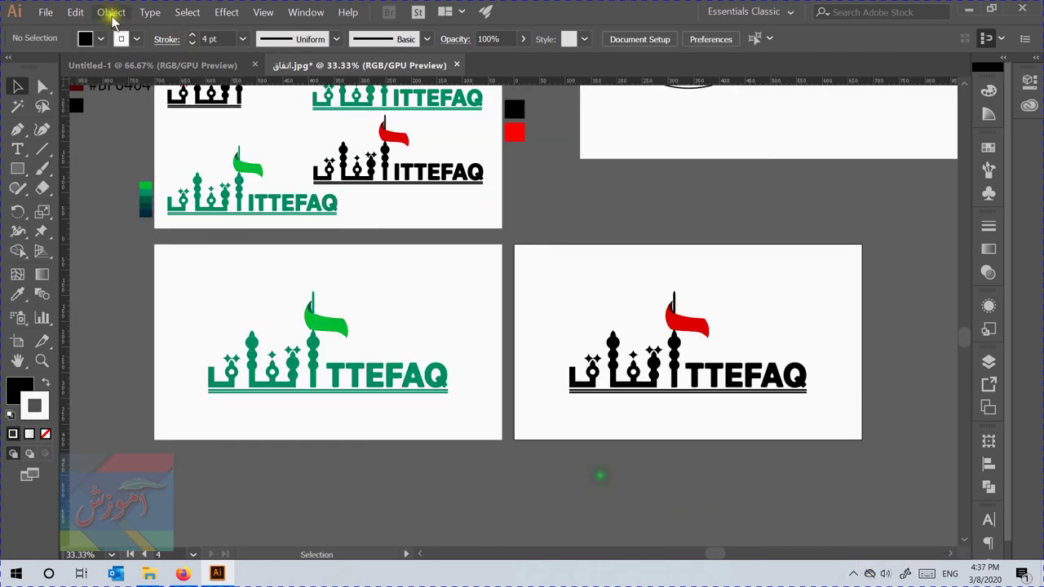
Step: Start Export for Screens and exclude Artboard 1 and Artboard 2, keeping only artboards 3 and 4
left_click(58, 12)
mouse_move(199, 223)
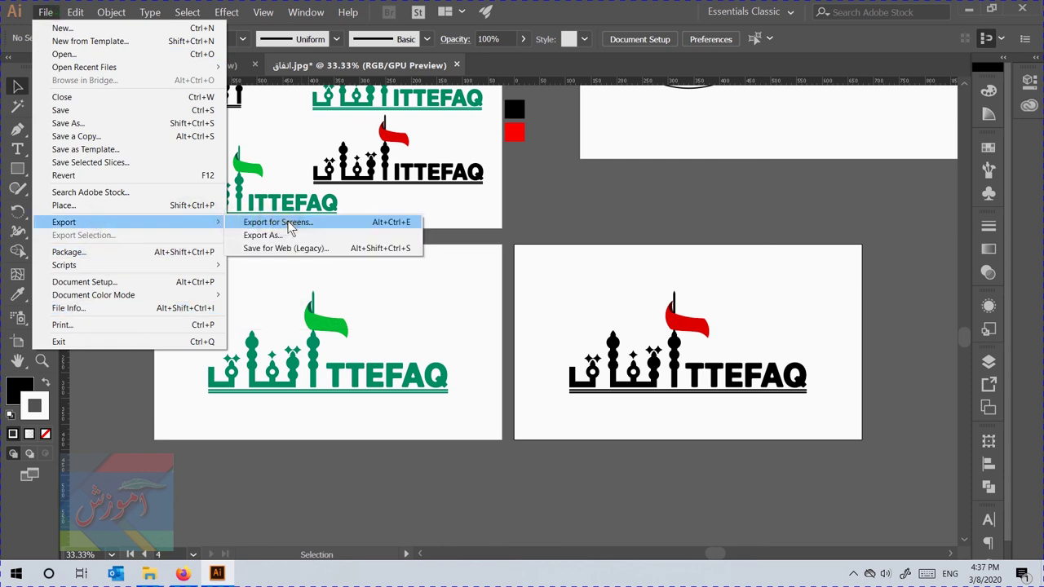
left_click(288, 223)
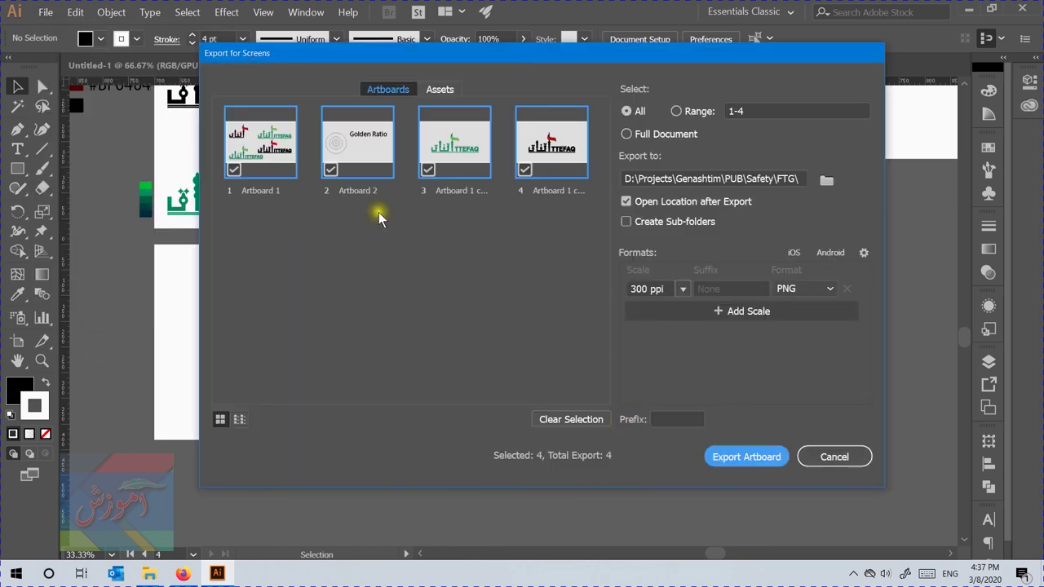
left_click(235, 170)
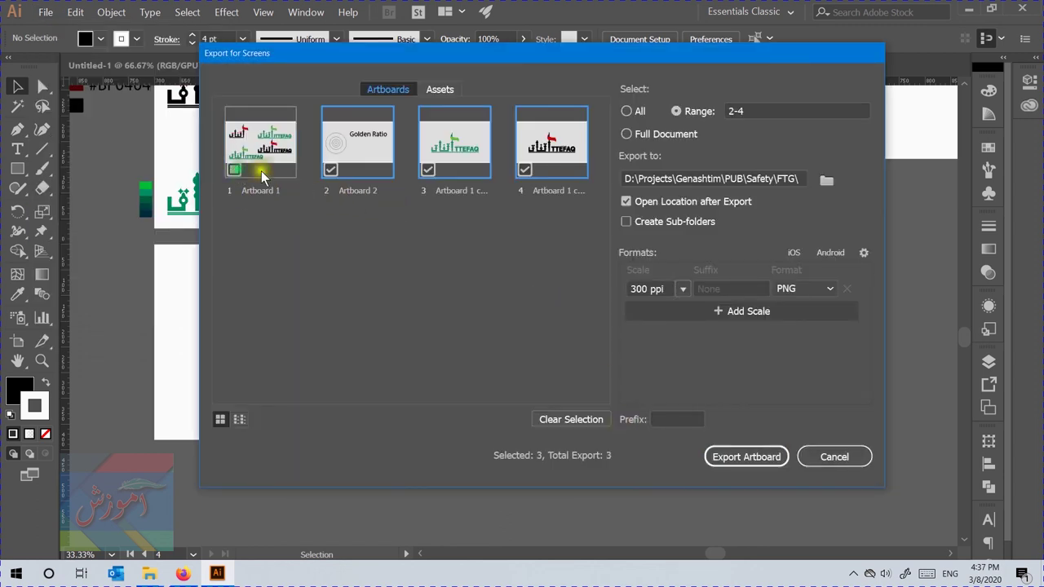
left_click(332, 169)
Step: Rename artboard 3 as "Ittefaq Green" and artboard 4 as "Ittefaq Red&Black" for the export
double_click(427, 190)
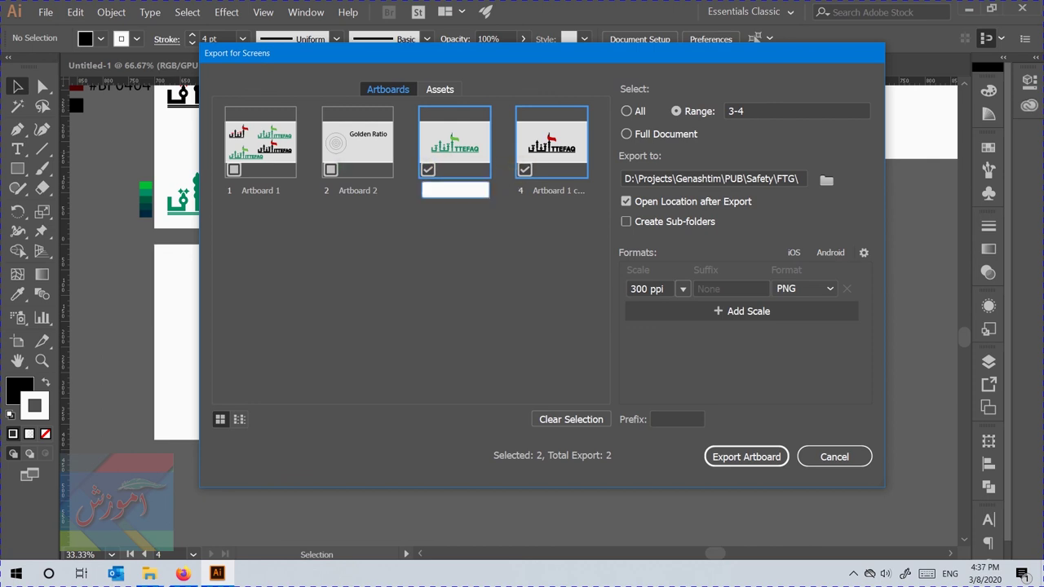
type("Ittefaq Green")
key("Return")
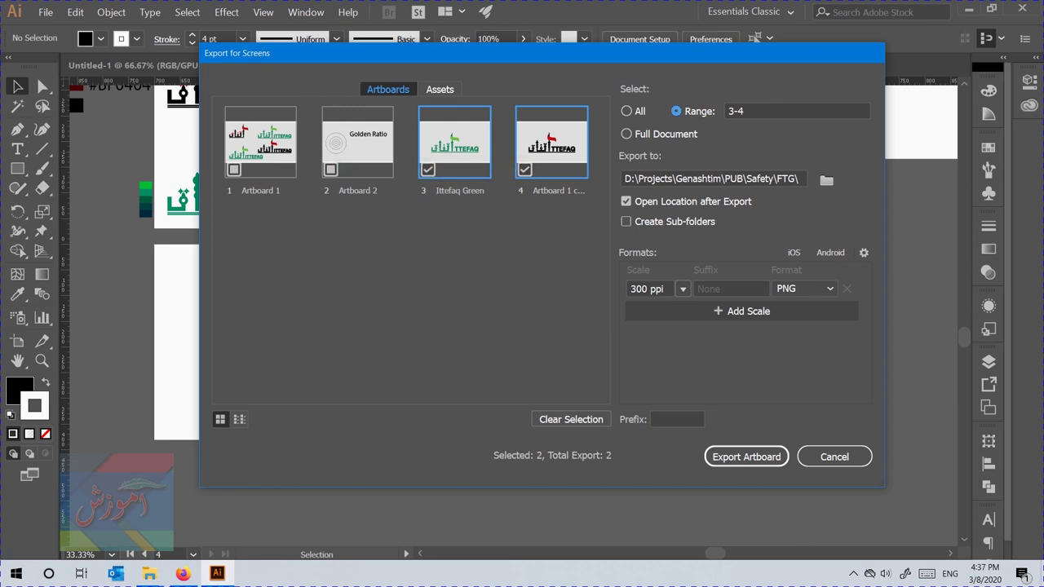
double_click(553, 191)
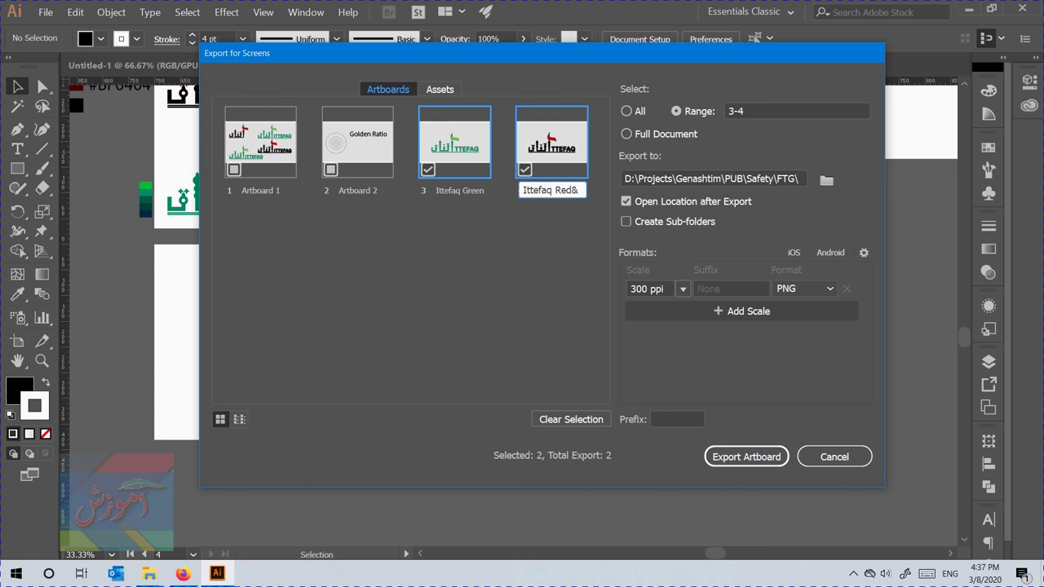
Step: Set the export location to the "March - 8 - 2020" folder in Illustrator tutorial and export the two selected artboards
left_click(826, 180)
left_click(398, 96)
left_click(348, 97)
scroll(201, 282, "up", 2)
left_click(201, 353)
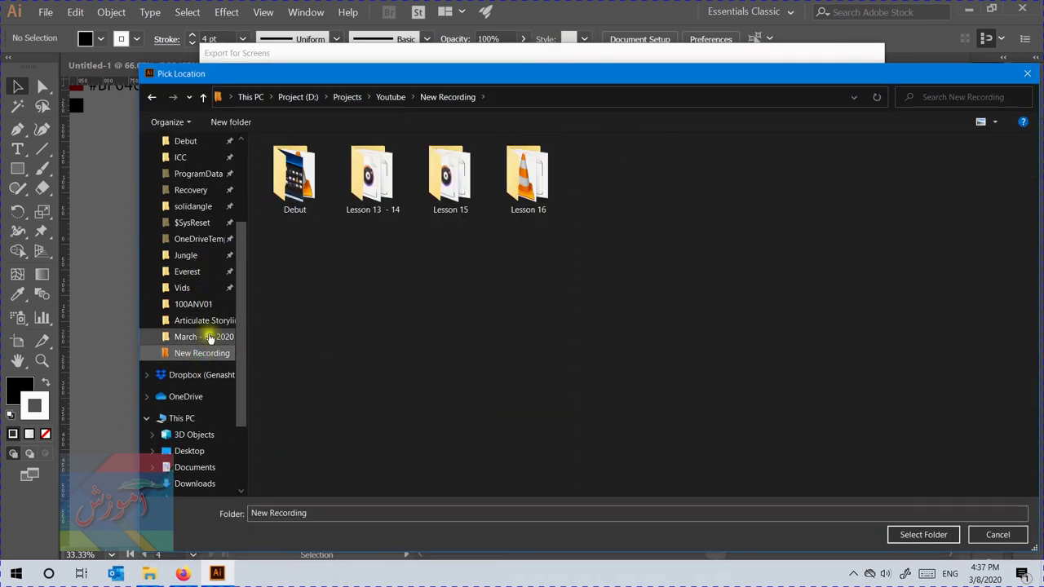
left_click(204, 336)
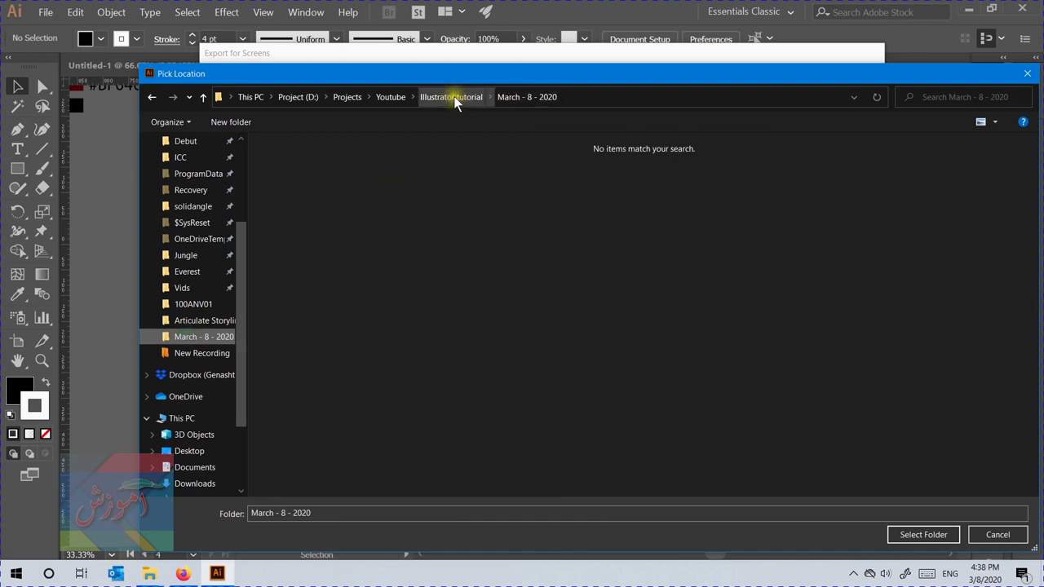
left_click(920, 535)
left_click(746, 457)
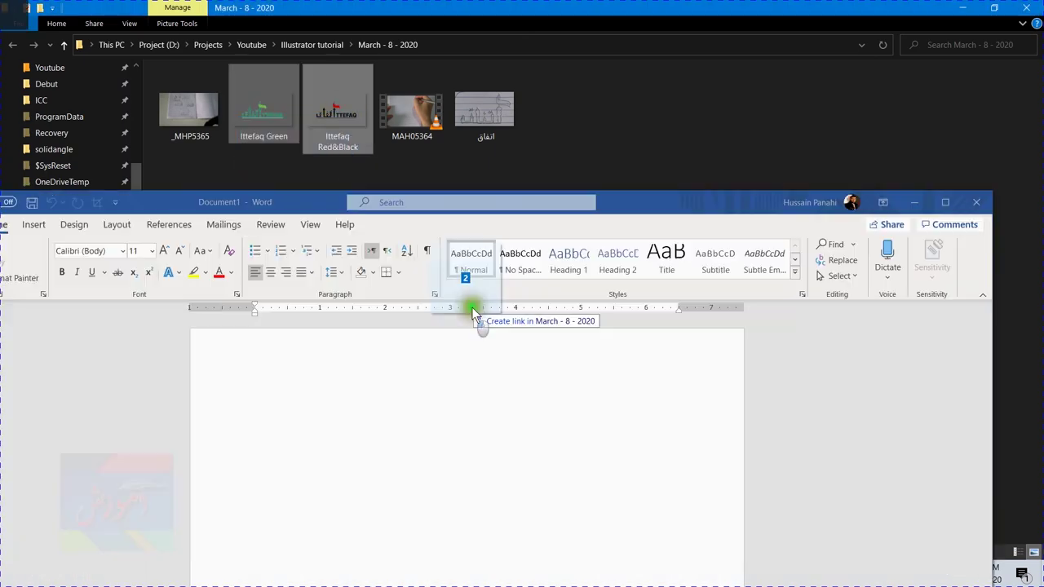
Step: Place the exported Ittefaq Green and Ittefaq Red&Black images in a blank Word document, maximize it and review both logos
left_click(946, 202)
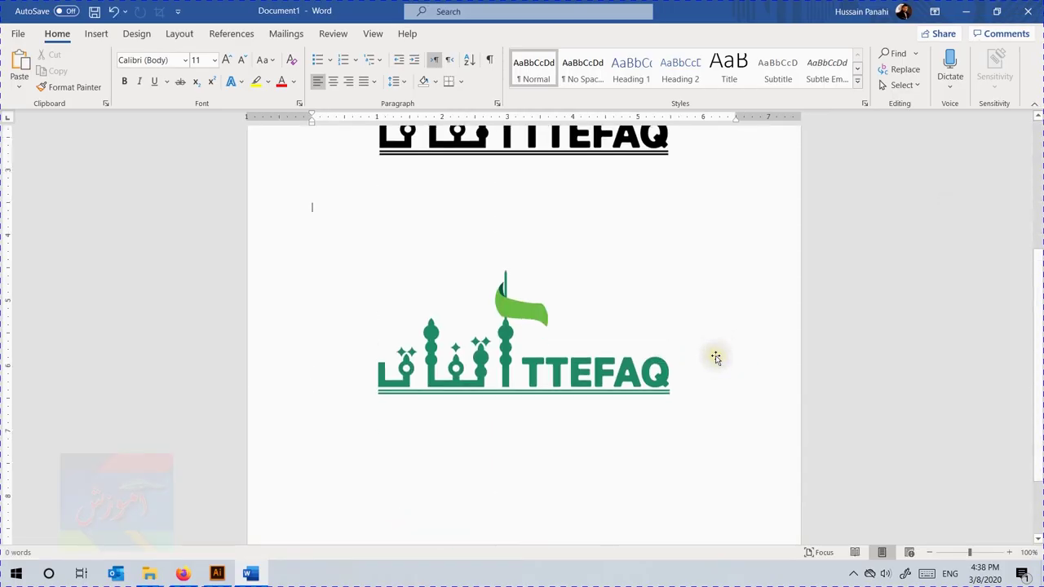
scroll(739, 353, "up", 2)
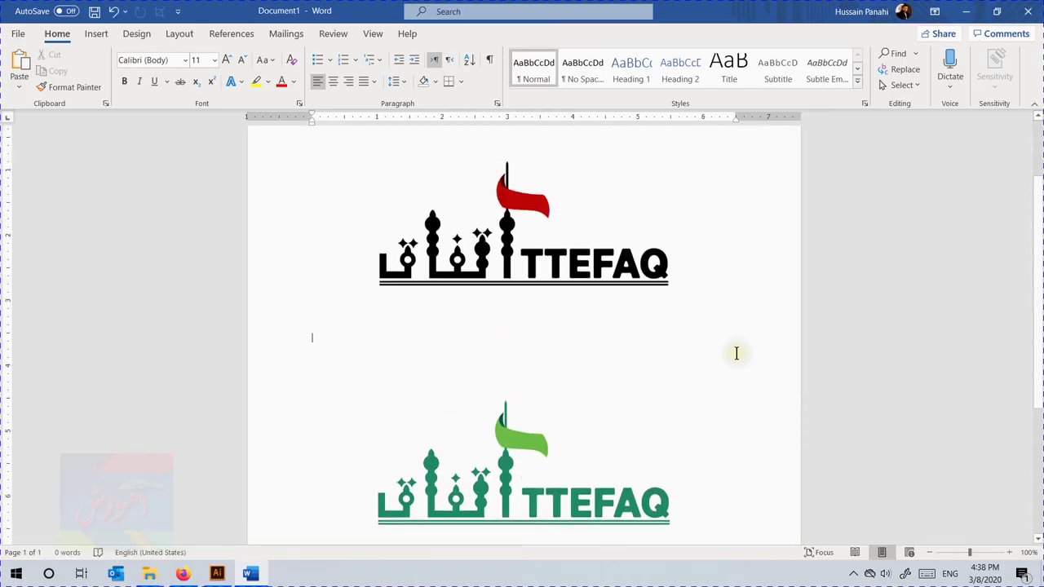
scroll(738, 353, "down", 3)
scroll(736, 353, "up", 1)
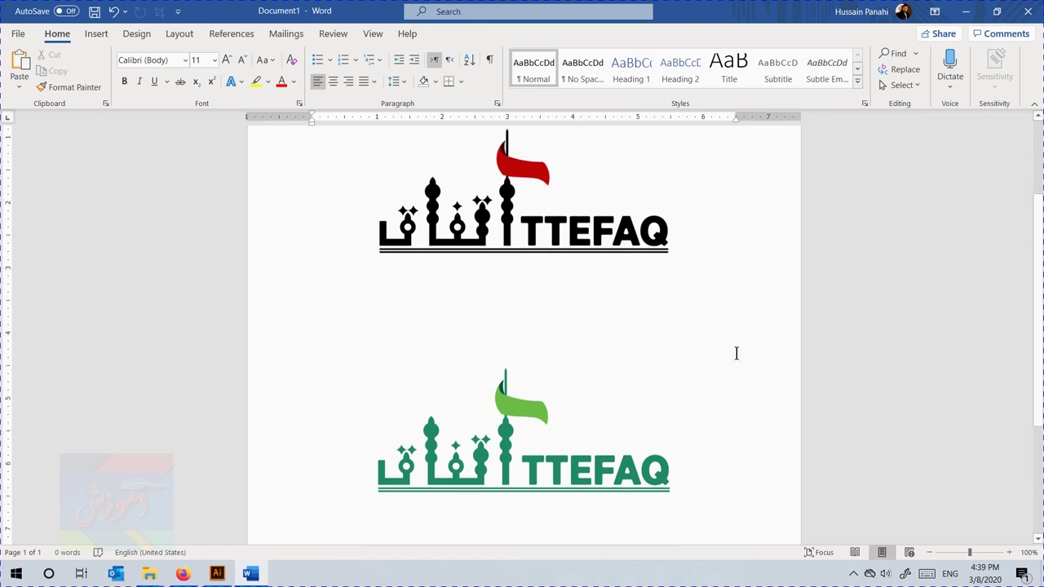